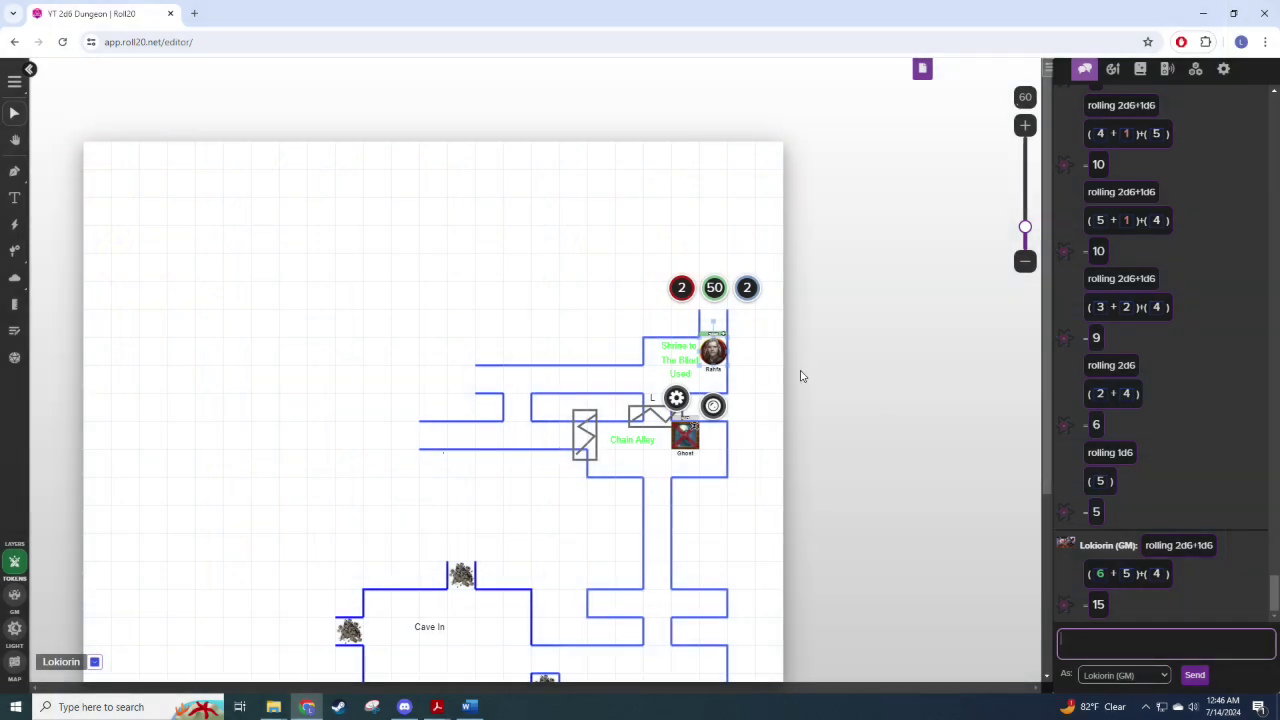
Step: Deselect the current token on the map before drawing
click(15, 197)
Step: Draw the room's four walls north of the shrine, leaving a left-wall door gap, and move the hero token inside
click(15, 171)
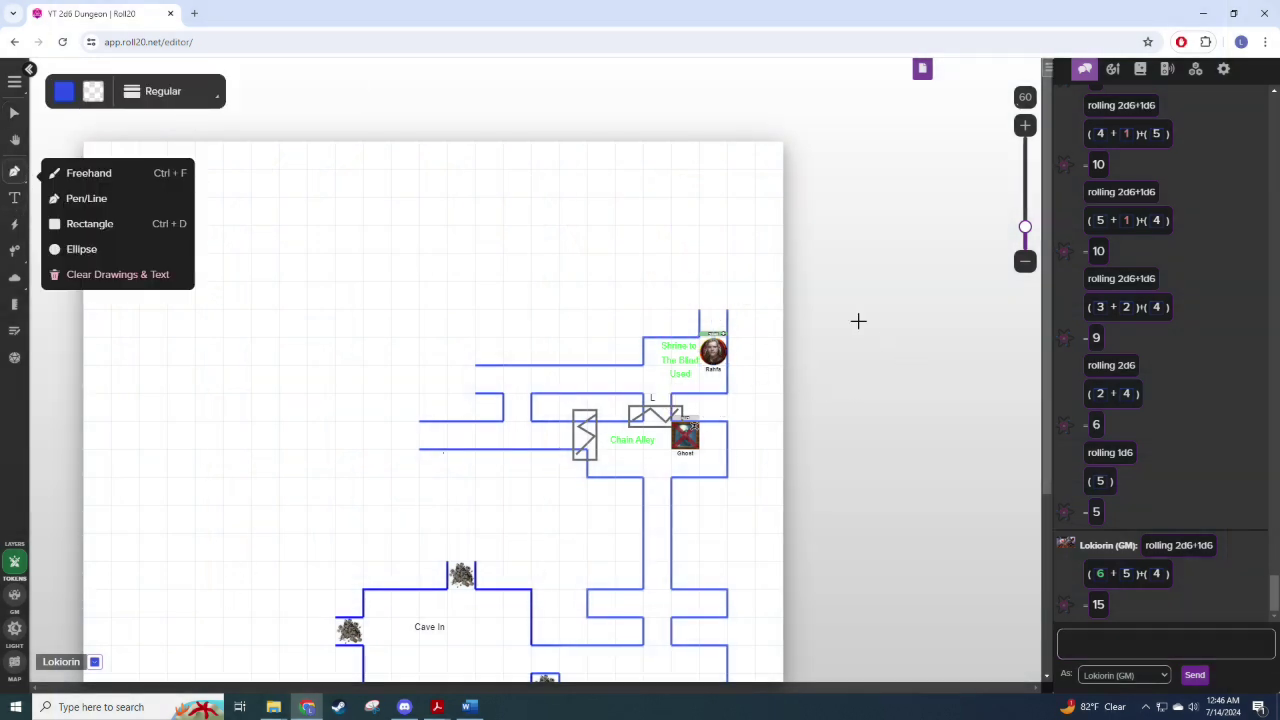
drag(726, 311, 781, 310)
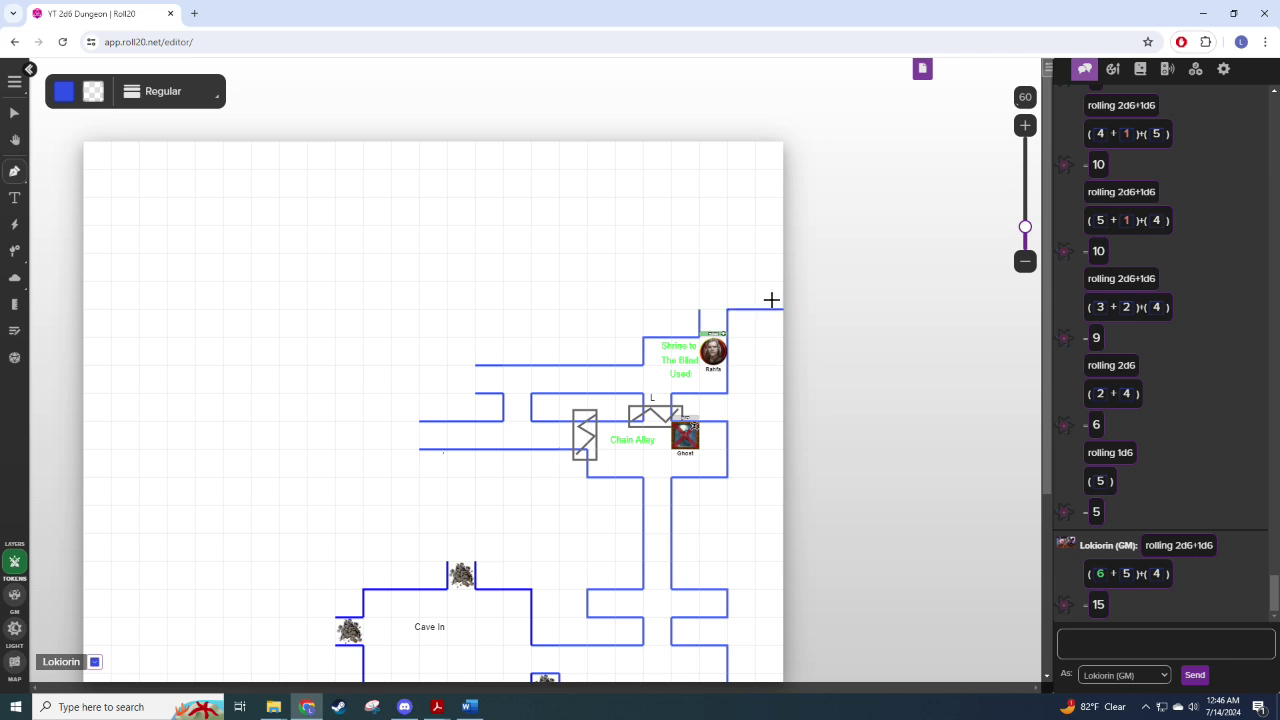
click(782, 169)
click(614, 169)
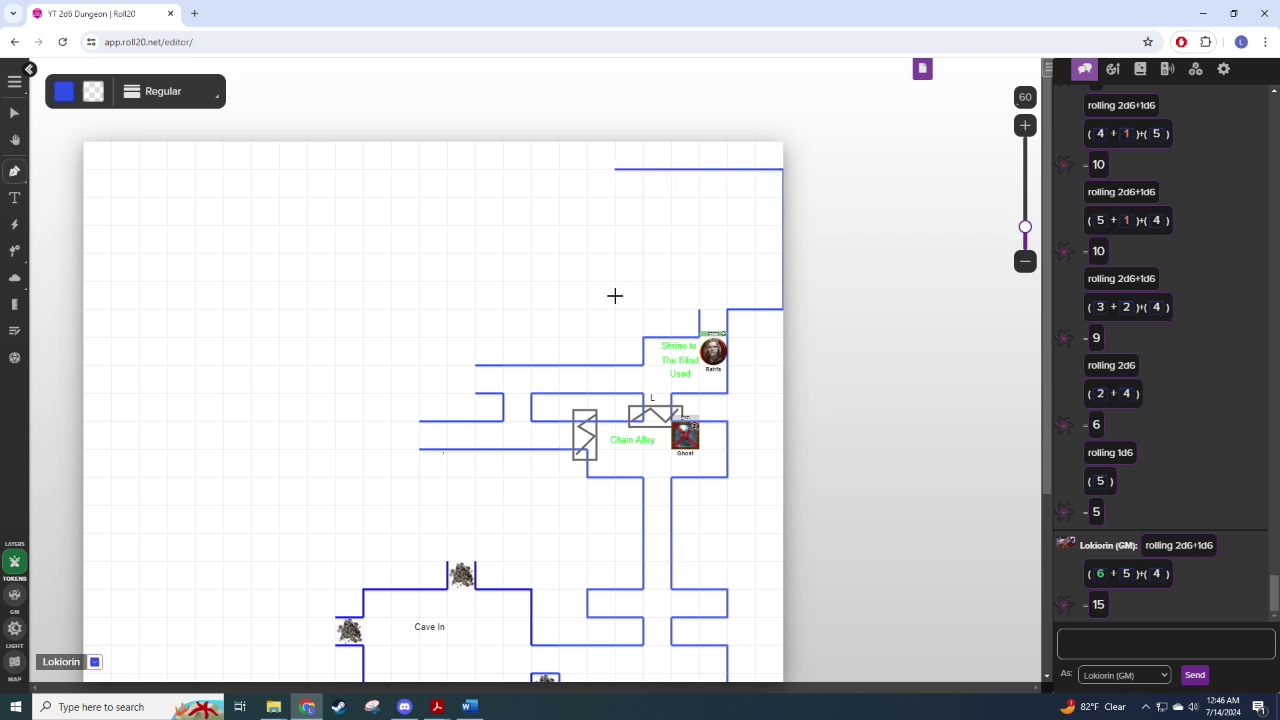
double_click(615, 228)
click(615, 252)
click(615, 309)
double_click(701, 309)
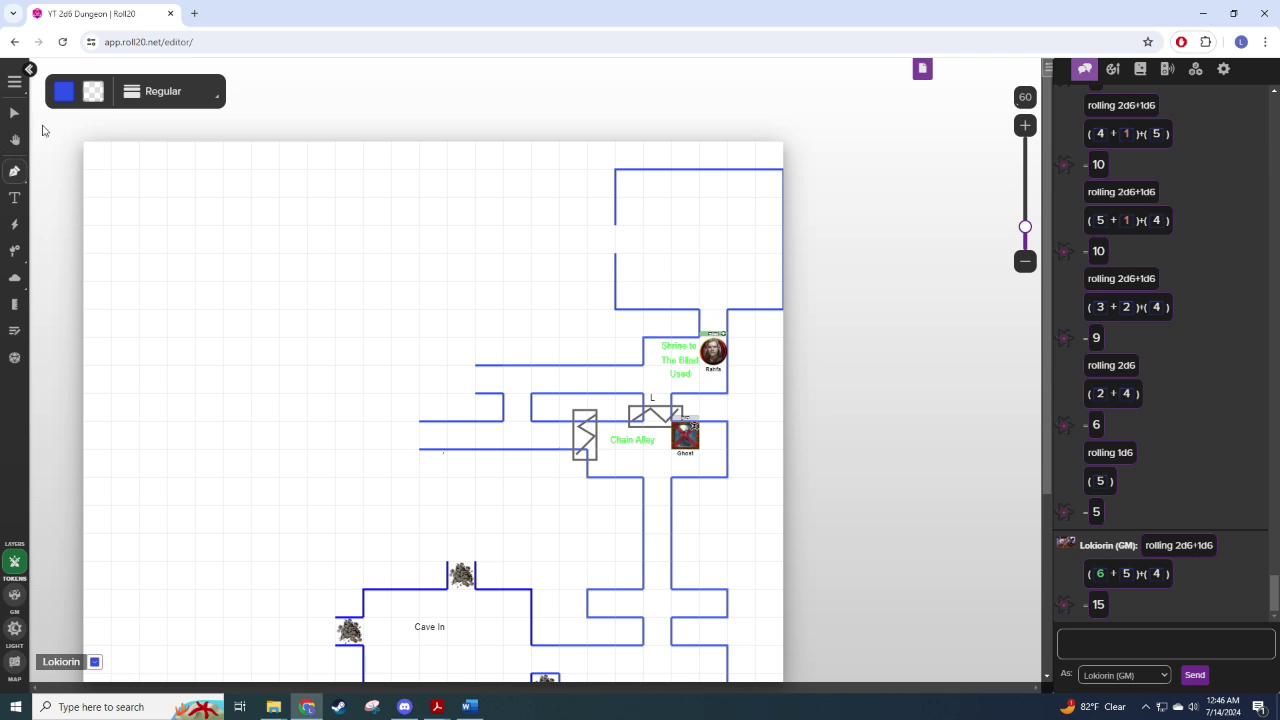
click(14, 112)
drag(720, 350, 720, 267)
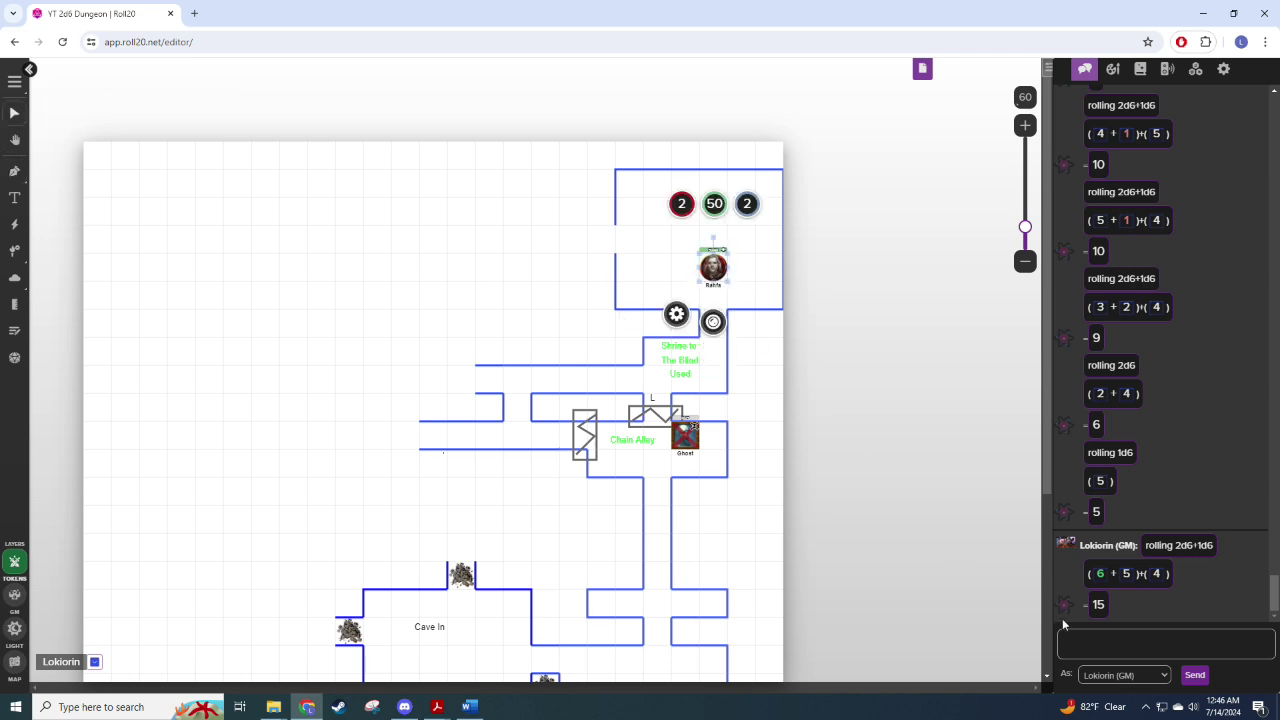
Step: Roll 2d6 in chat for a 7 and look up the 'Under Troll's Lair' room table entry
click(1086, 638)
text(/roll 2d6)
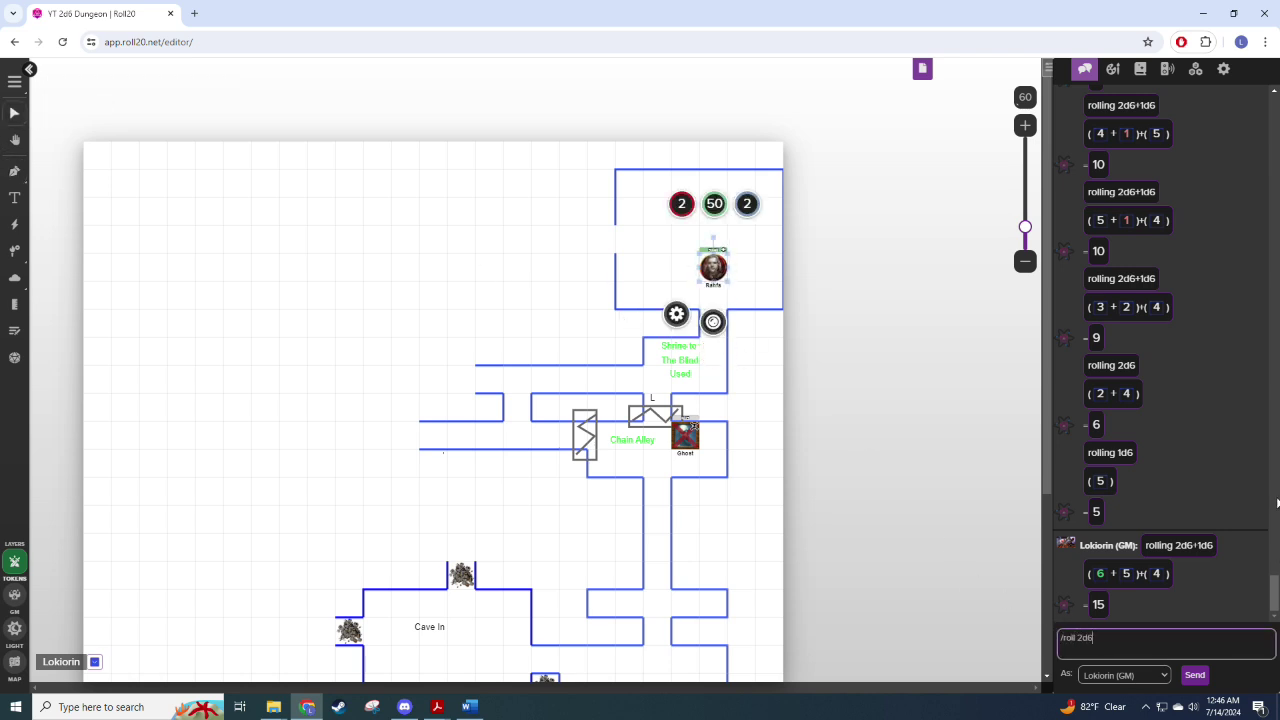
key(Return)
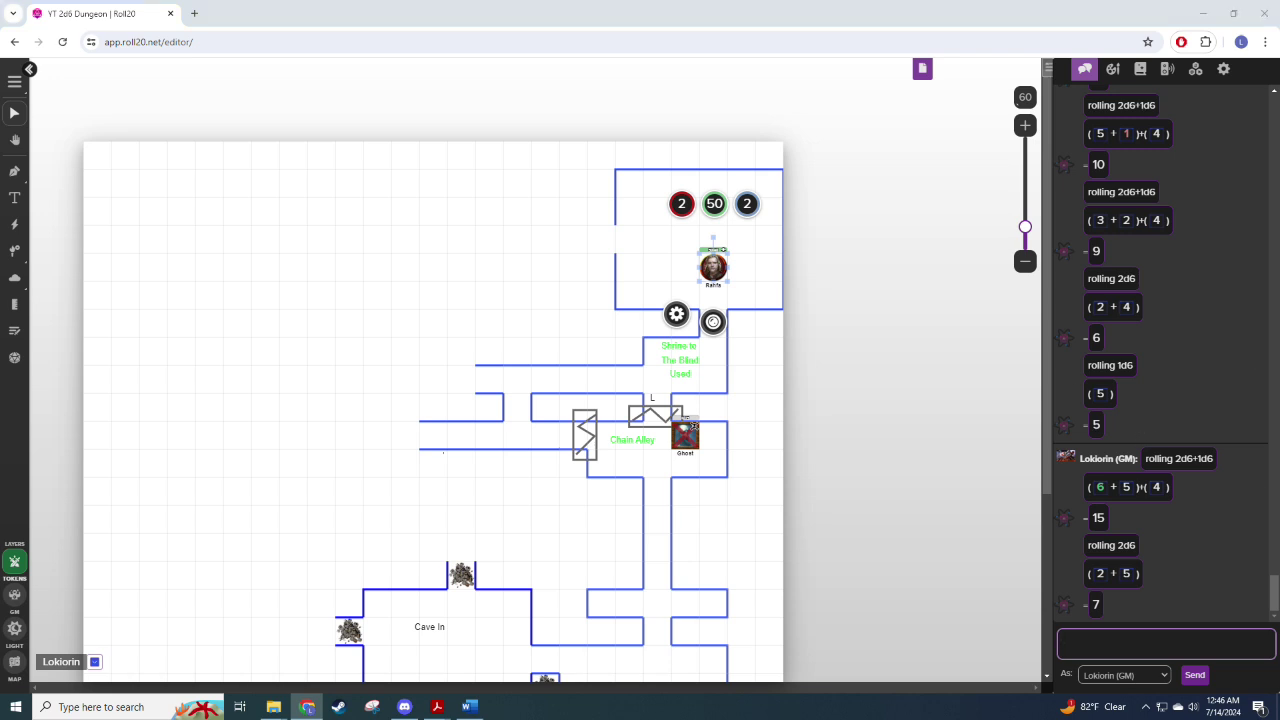
key(alt+Tab)
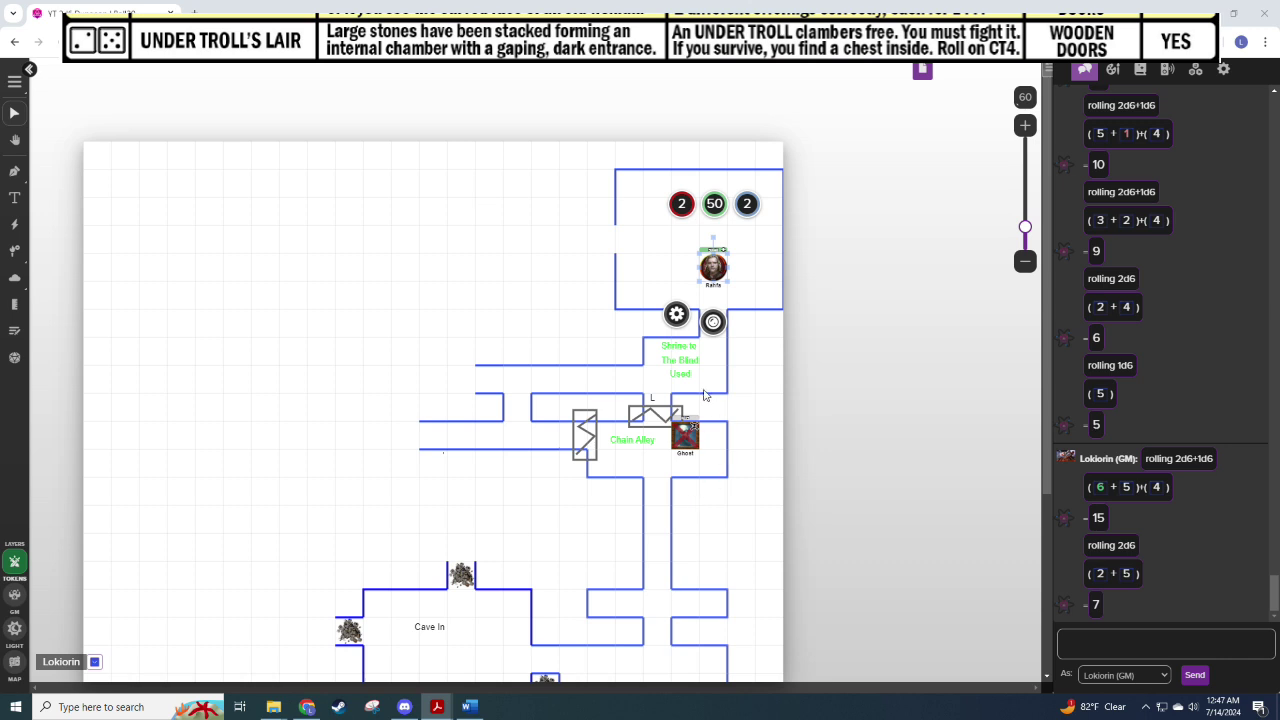
click(14, 171)
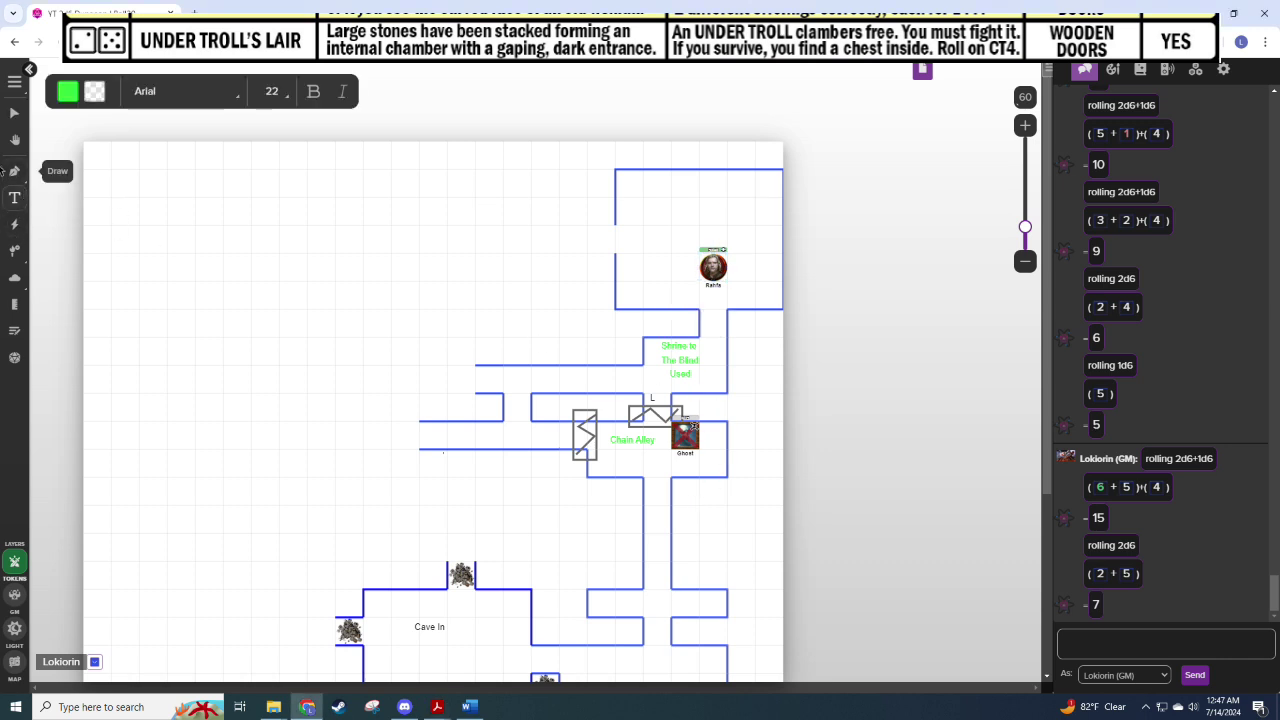
Step: Add a short wall stub at the doorway and draw a magenta rectangle door across the gap
click(14, 171)
drag(614, 252, 587, 252)
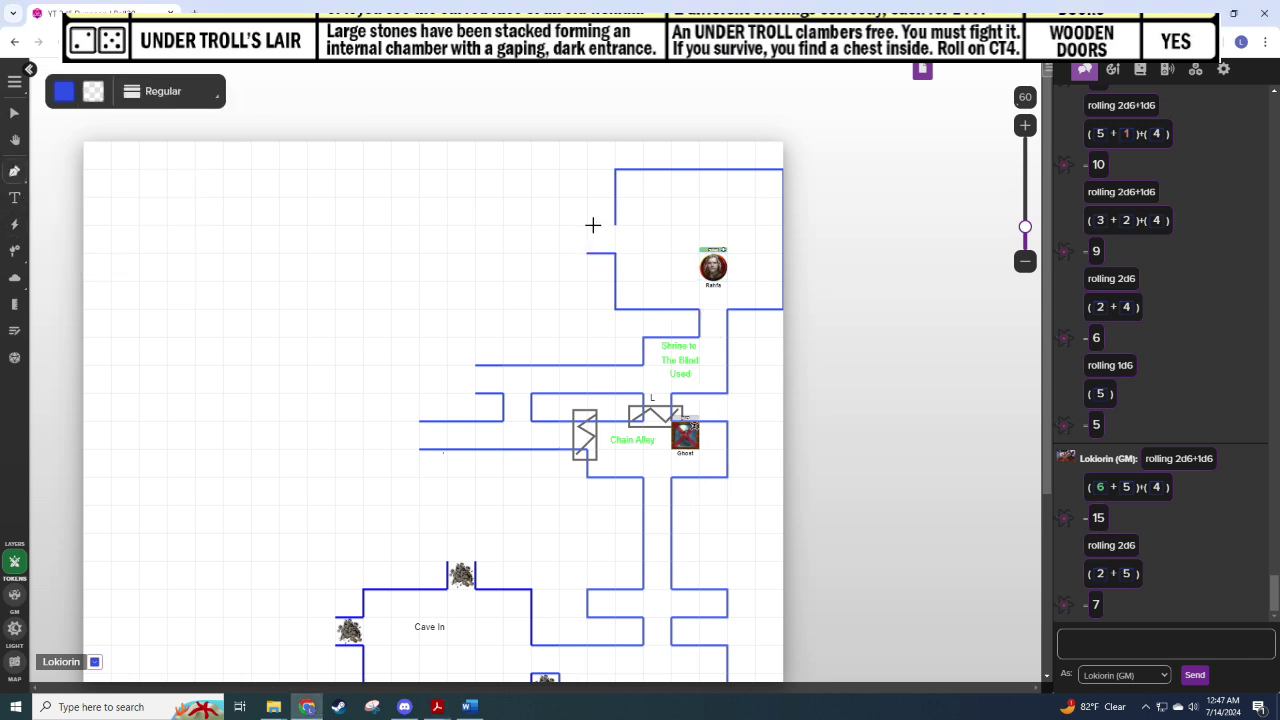
click(14, 171)
click(82, 223)
click(63, 91)
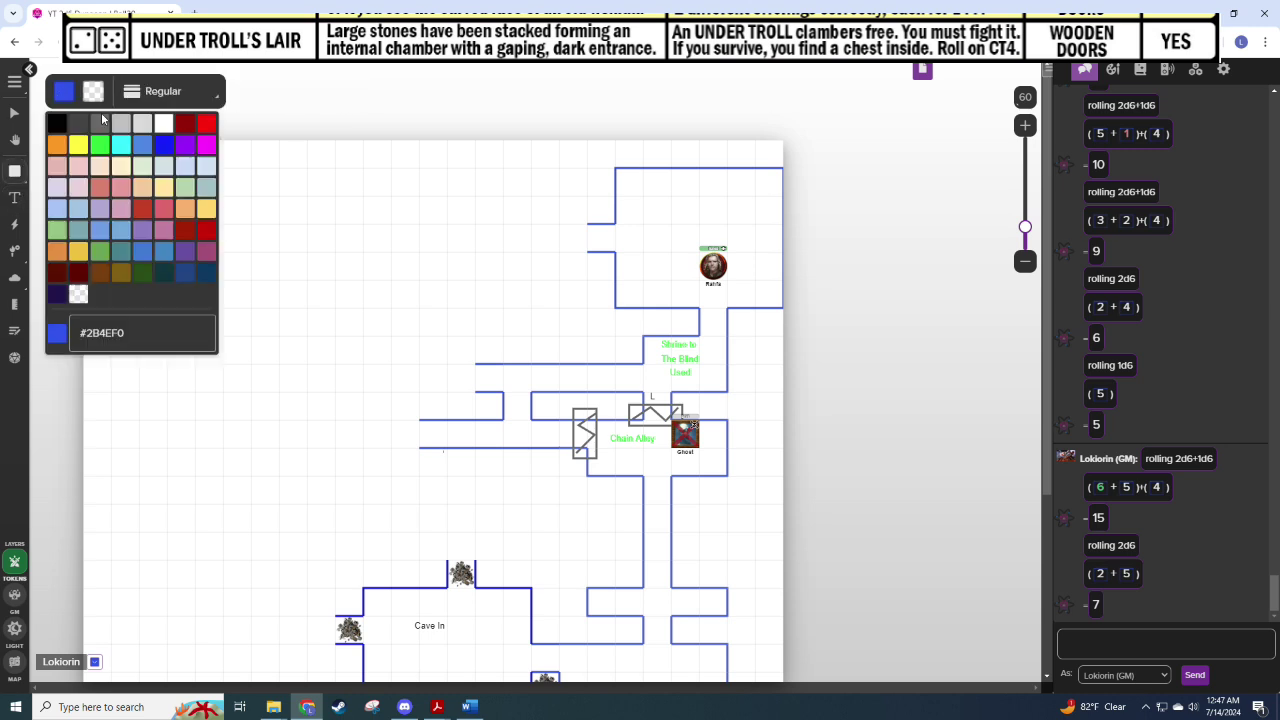
click(206, 145)
drag(598, 214, 624, 264)
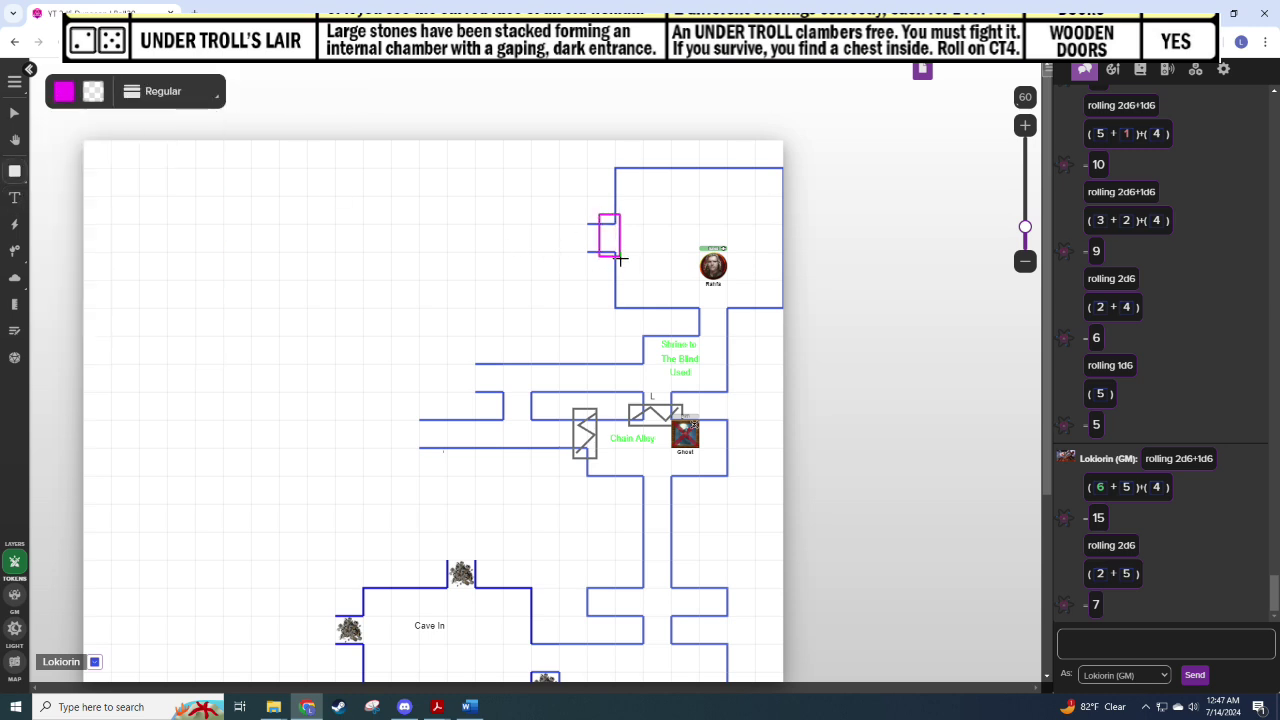
Step: Return to the Select tool, check the dungeon tables PDF, and bring up the Art Library
click(14, 112)
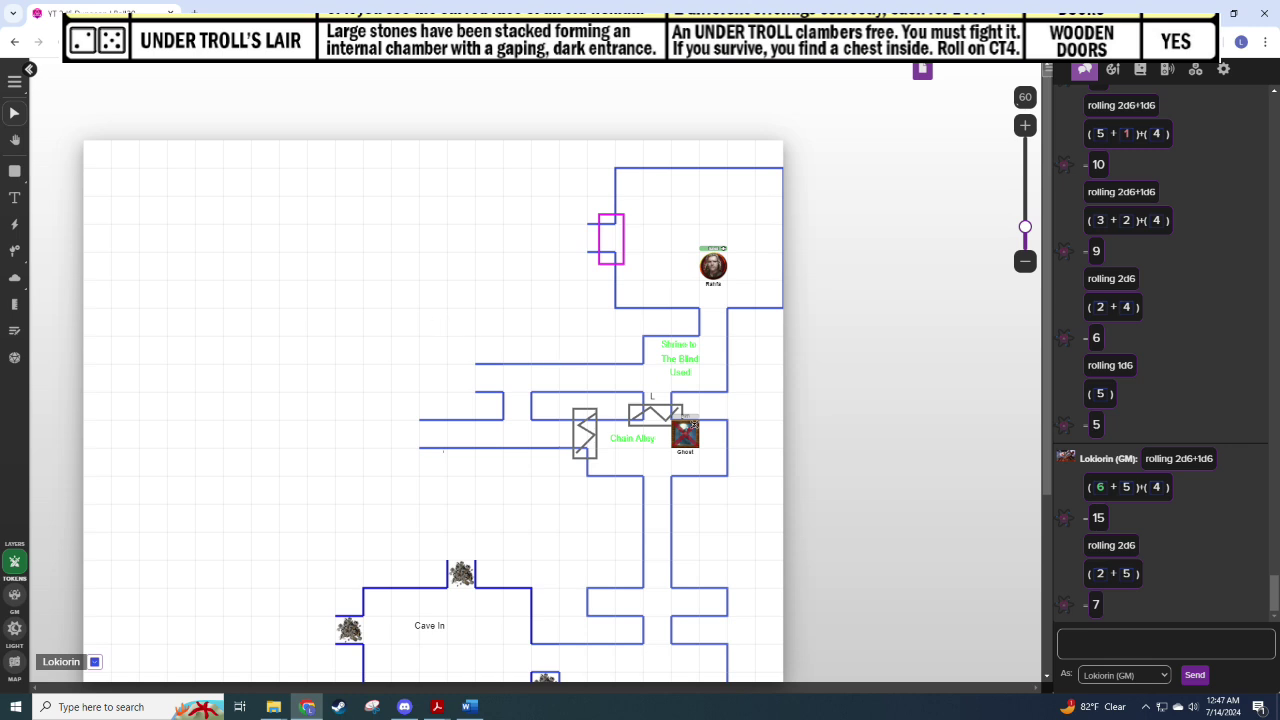
key(alt+Tab)
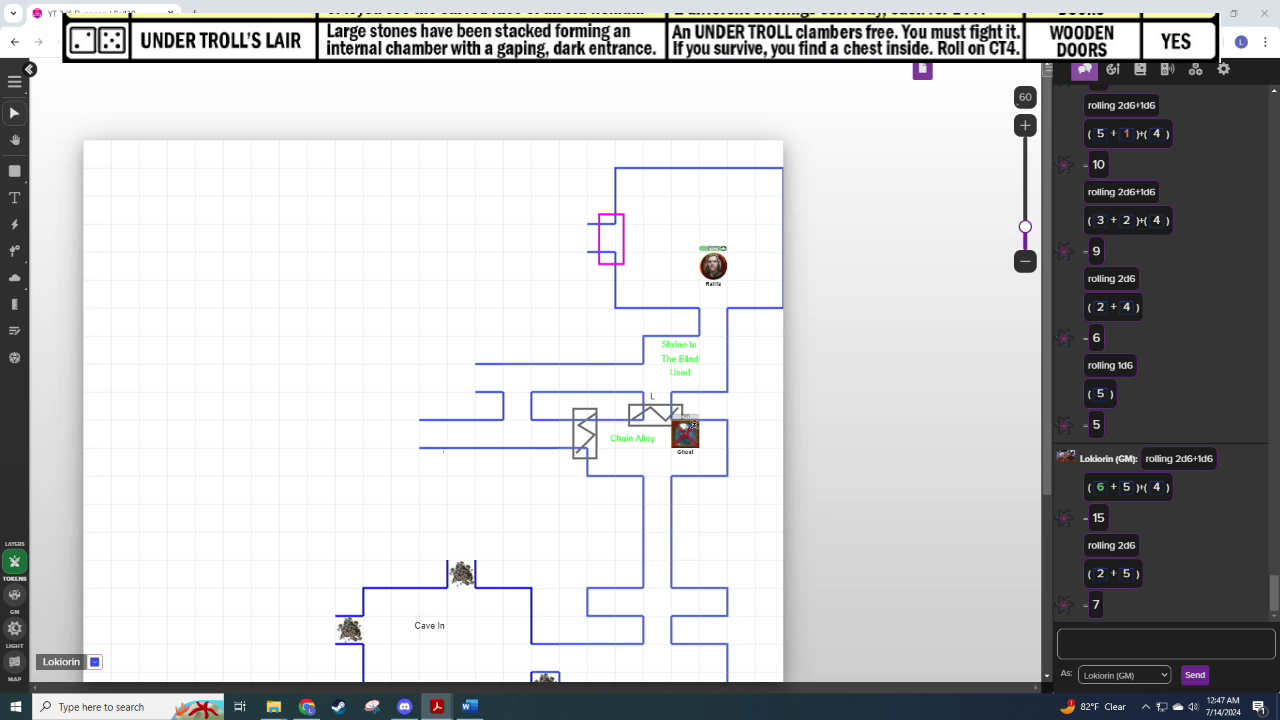
click(1112, 69)
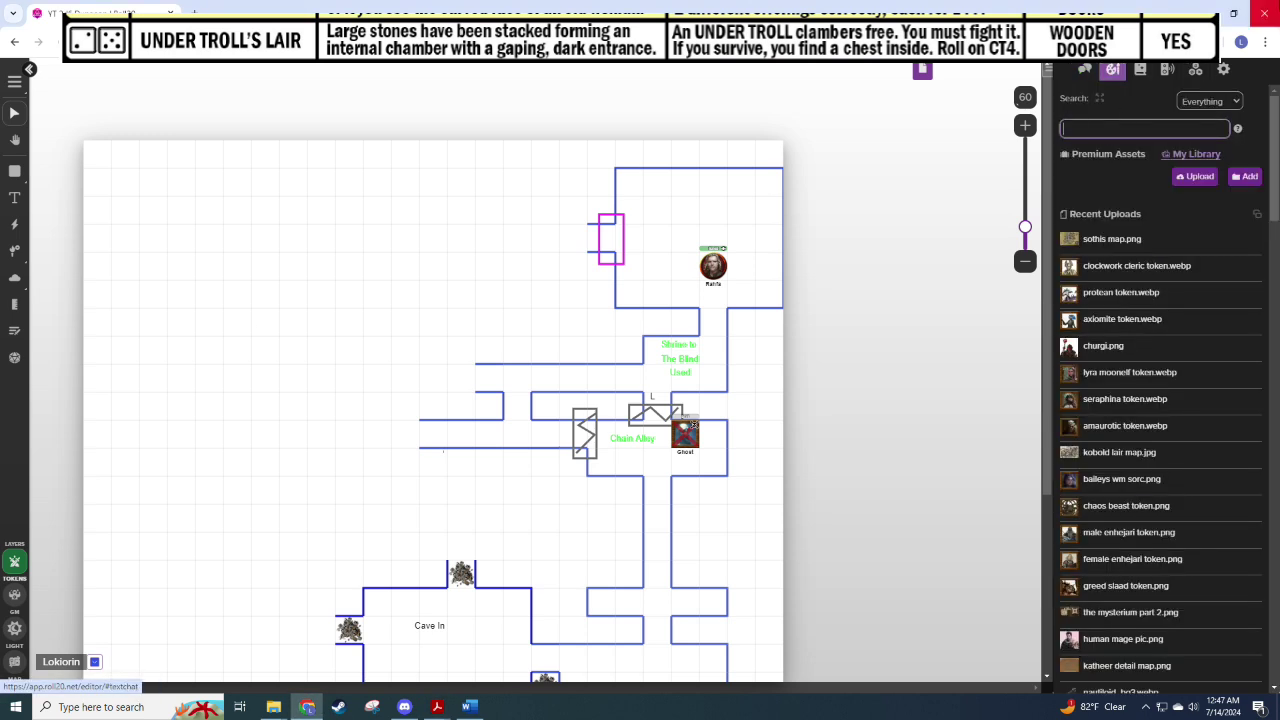
Step: Search the Art Library for 'troll' and place the troll guard token in the new room
text(under troll)
key(Return)
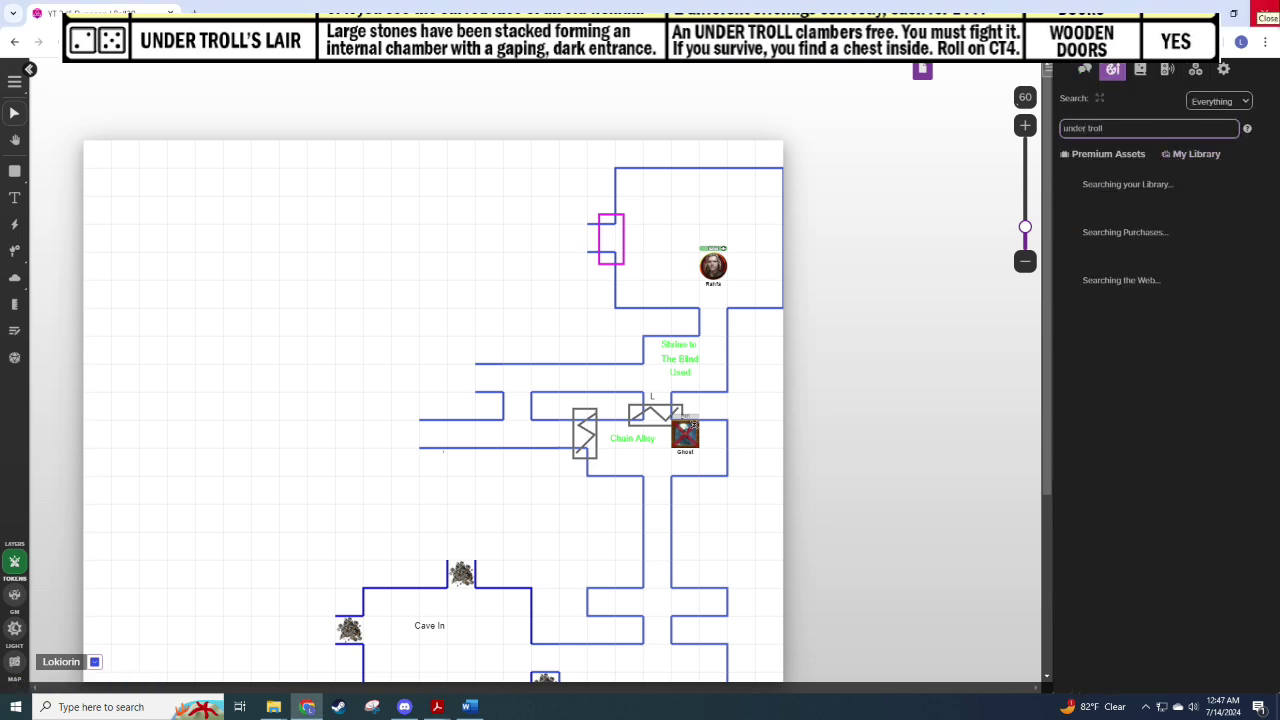
key(ctrl+a)
text(tro)
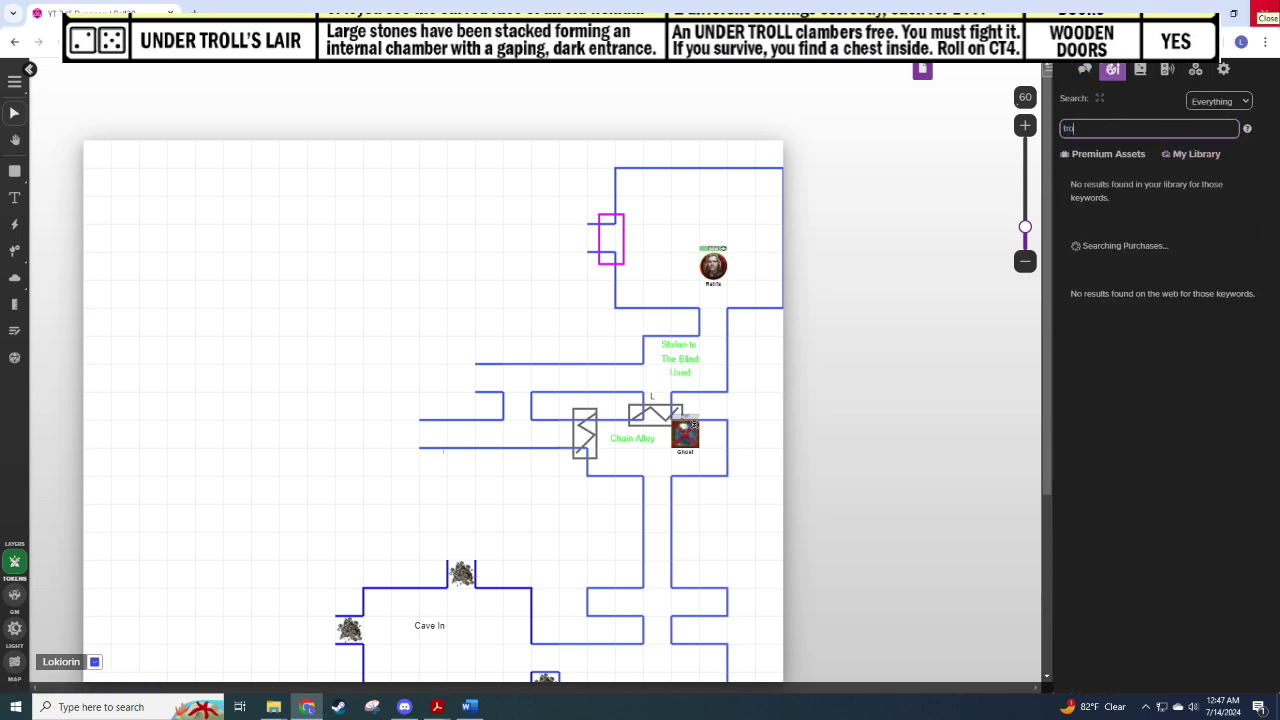
text(ll)
mouse_move(1118, 217)
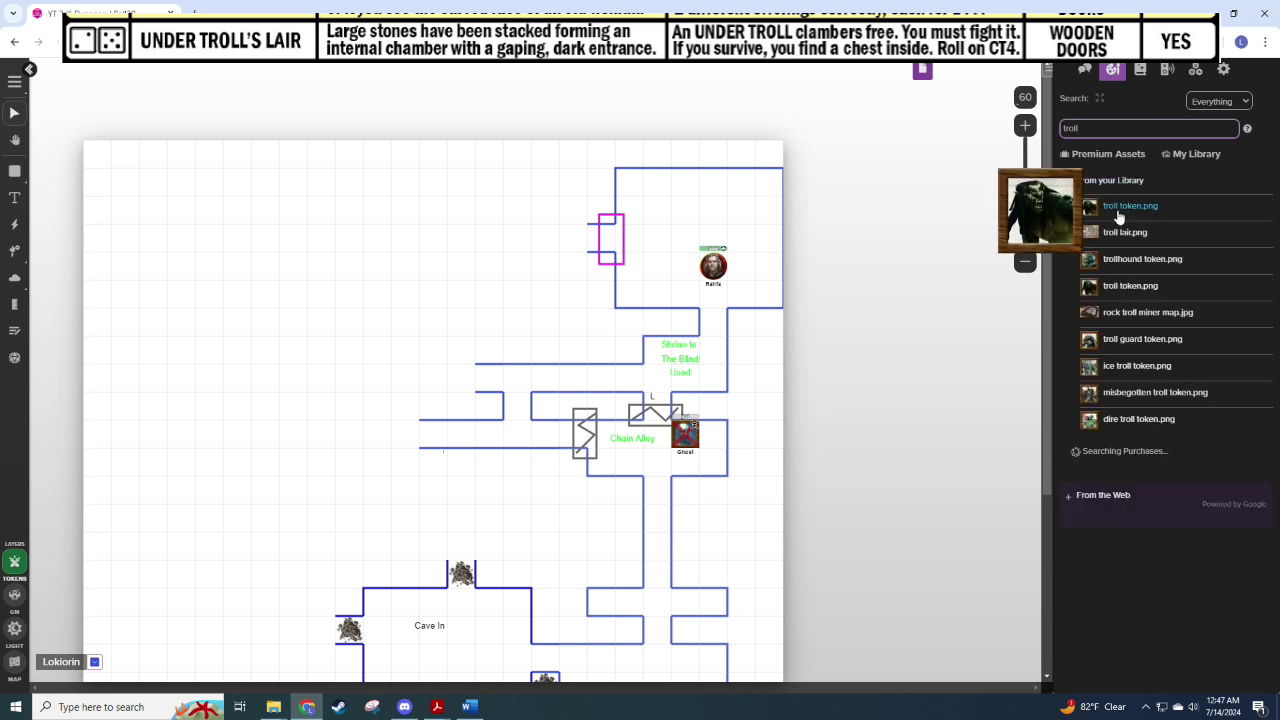
drag(1118, 217, 1200, 317)
mouse_move(1140, 344)
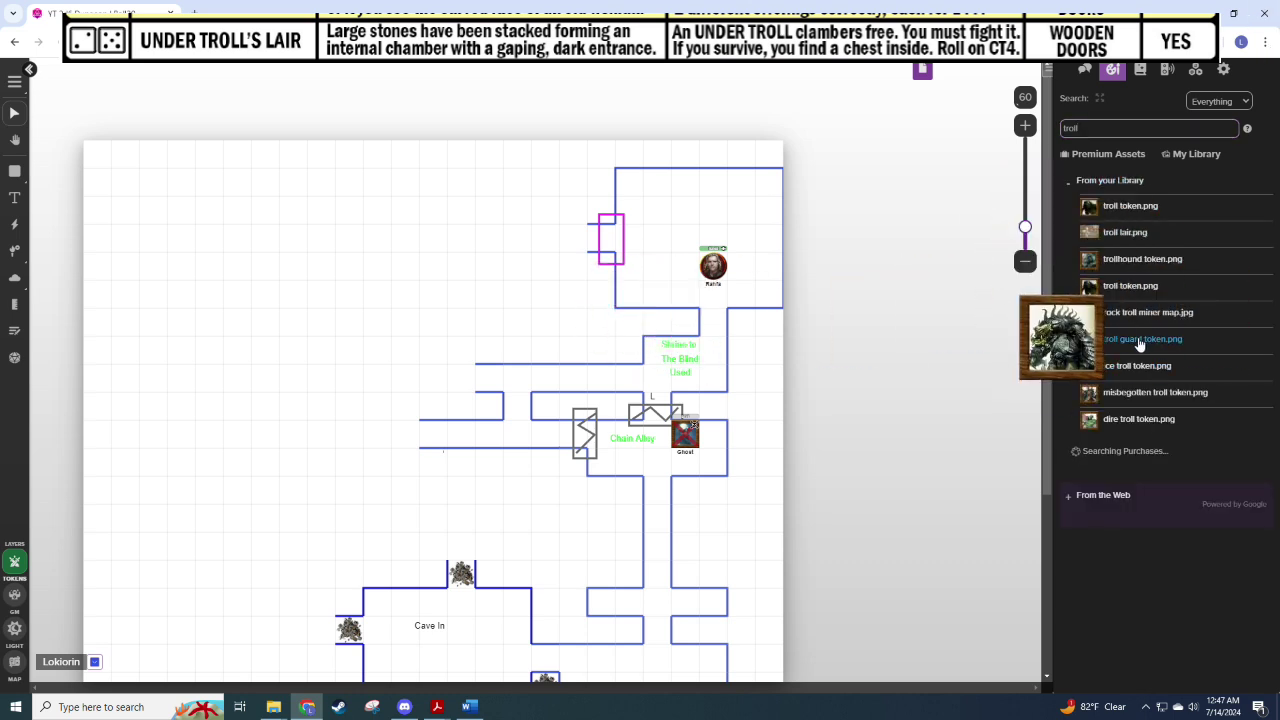
mouse_move(1118, 394)
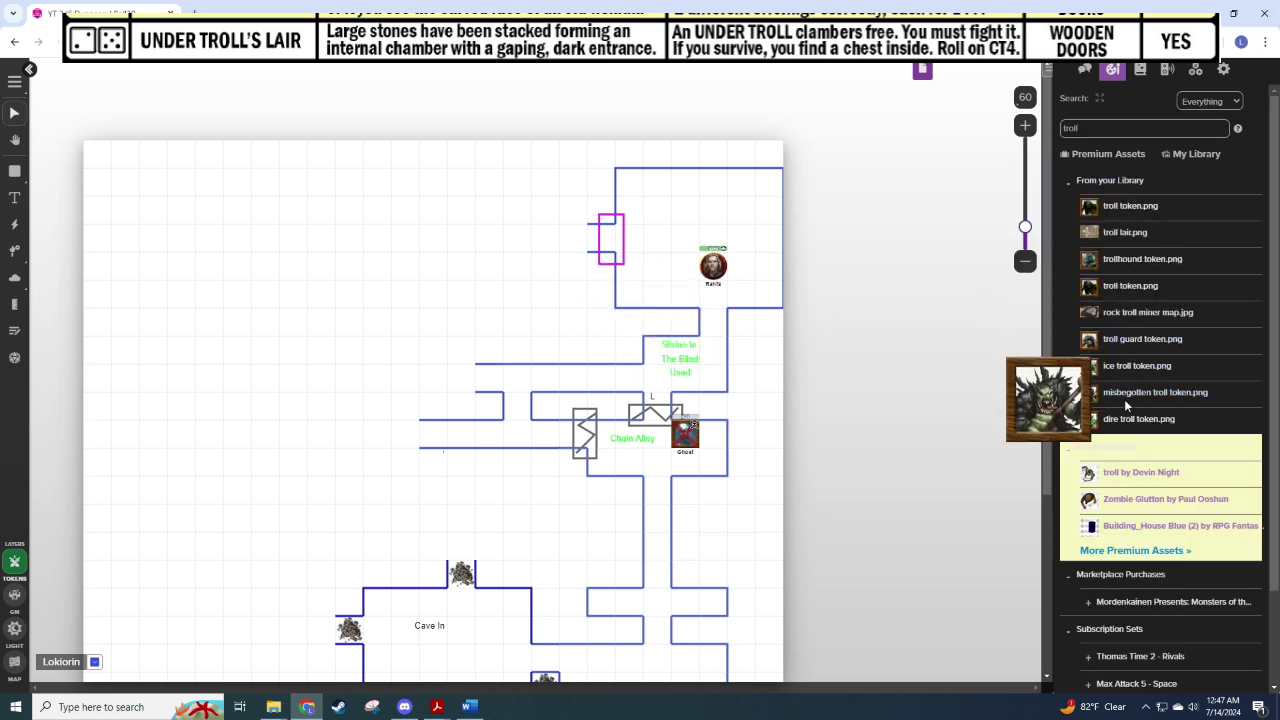
mouse_move(1135, 290)
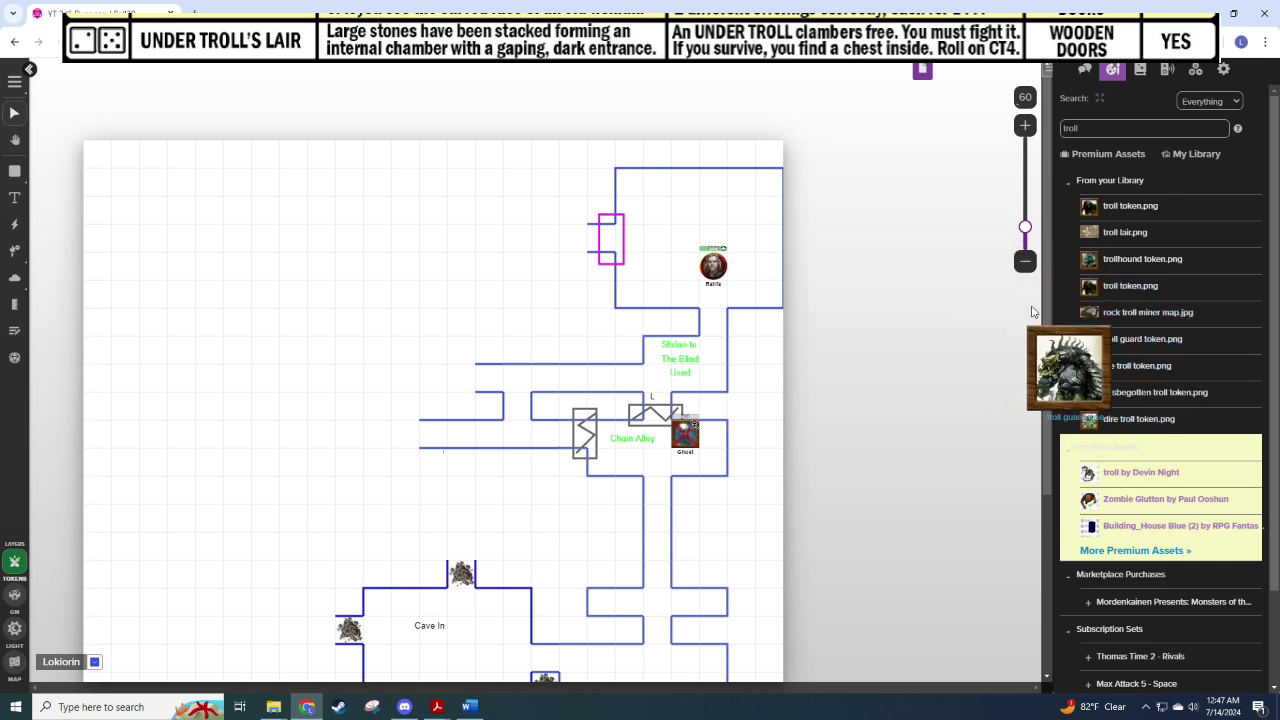
drag(1140, 339, 725, 229)
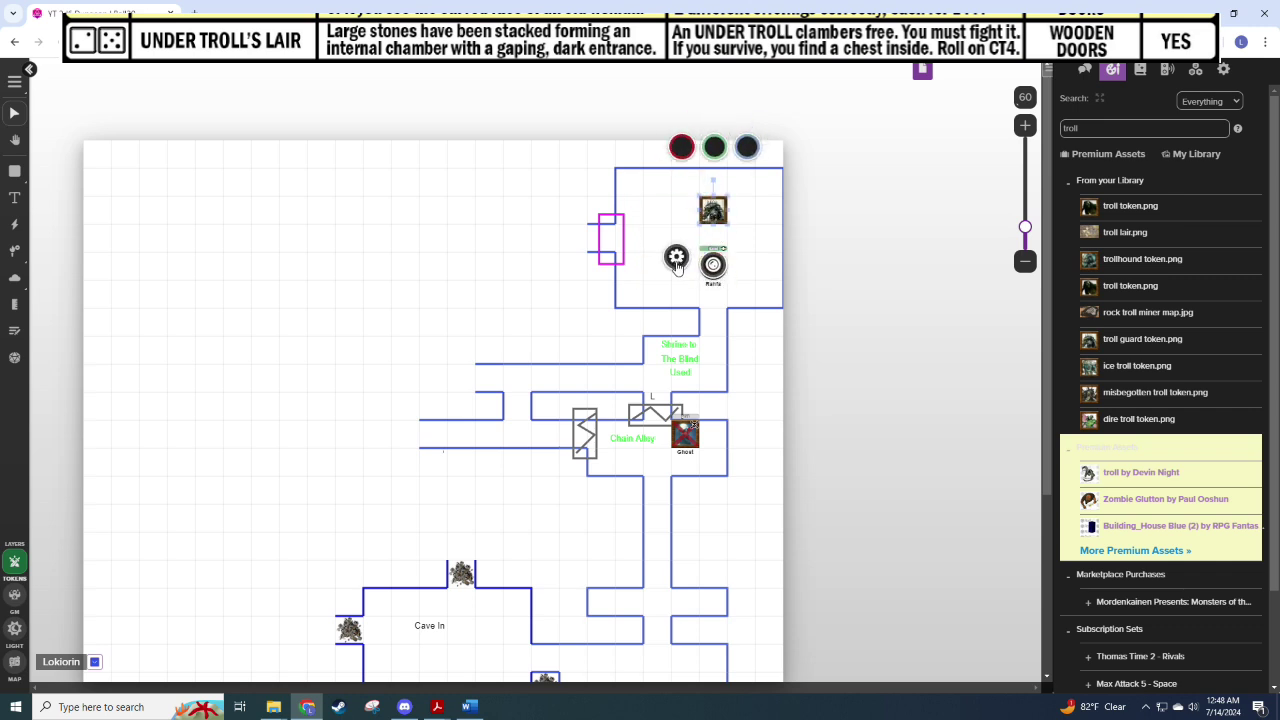
Step: Name the token 'Under Troll', set Bar 1 to 40/40, show its nameplate, and save
double_click(715, 222)
click(540, 281)
text(Under Troll)
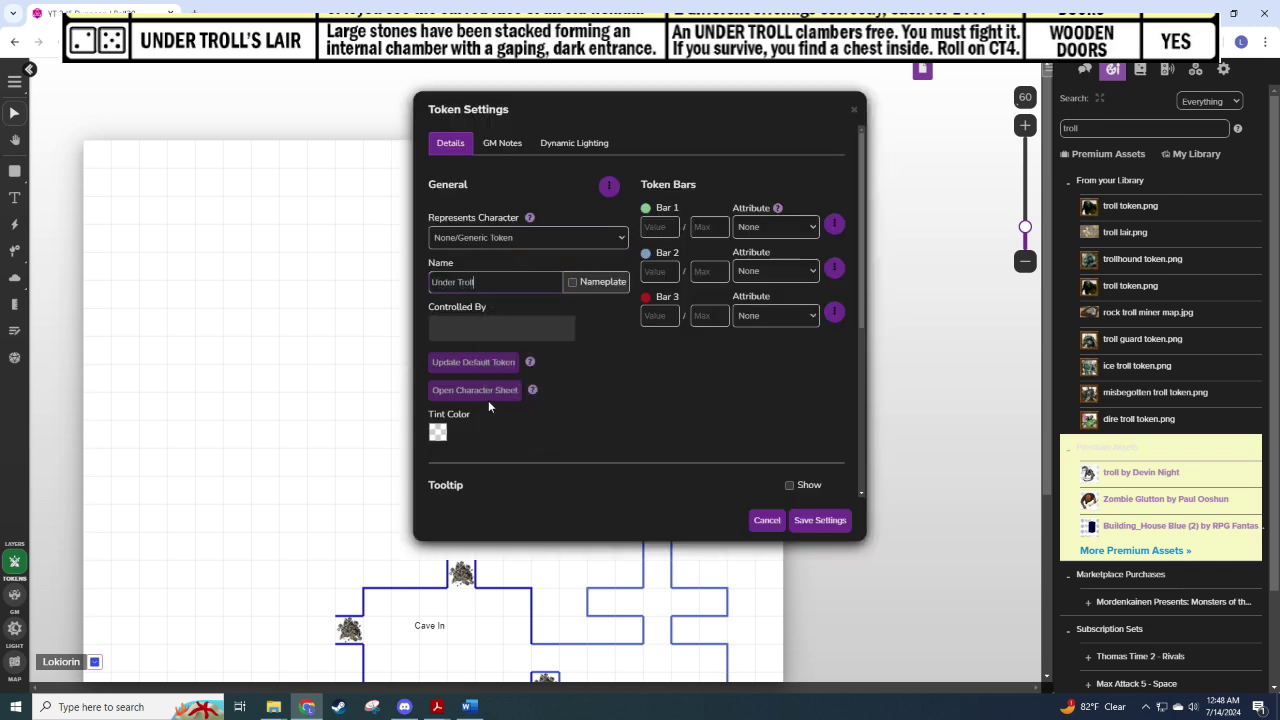
click(659, 227)
text(40)
key(Tab)
text(4)
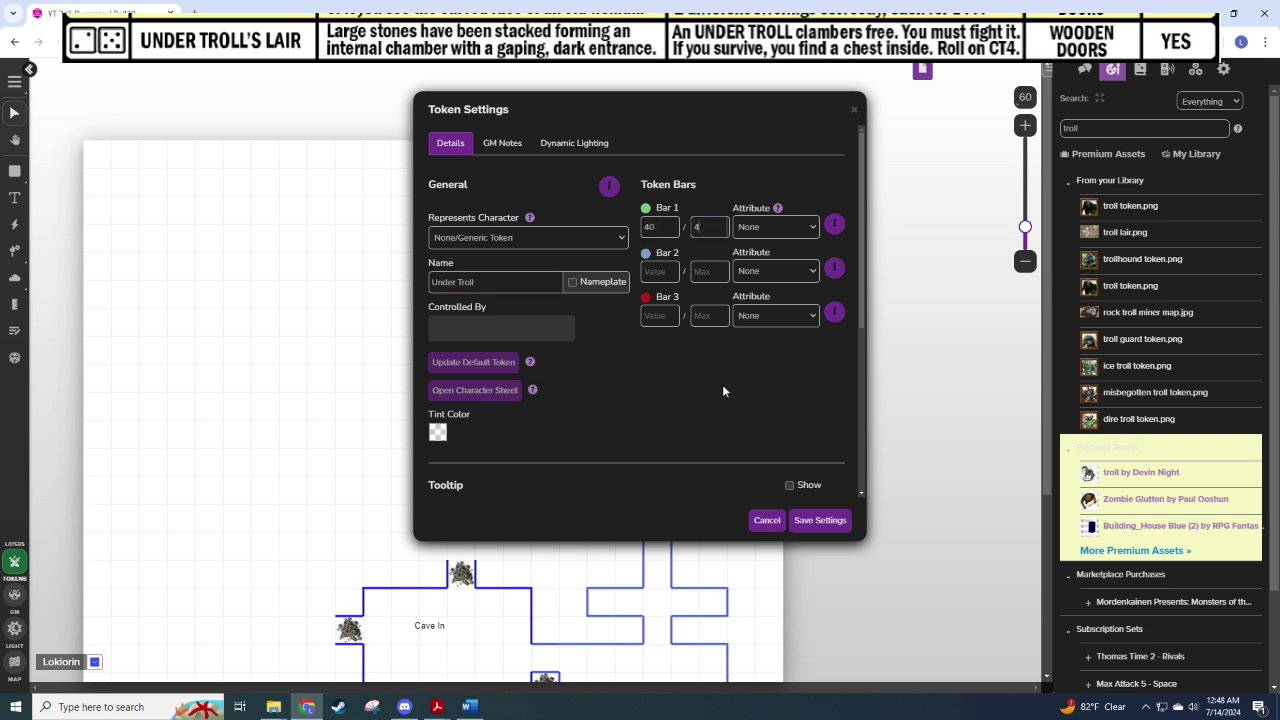
text(0)
click(573, 282)
click(819, 520)
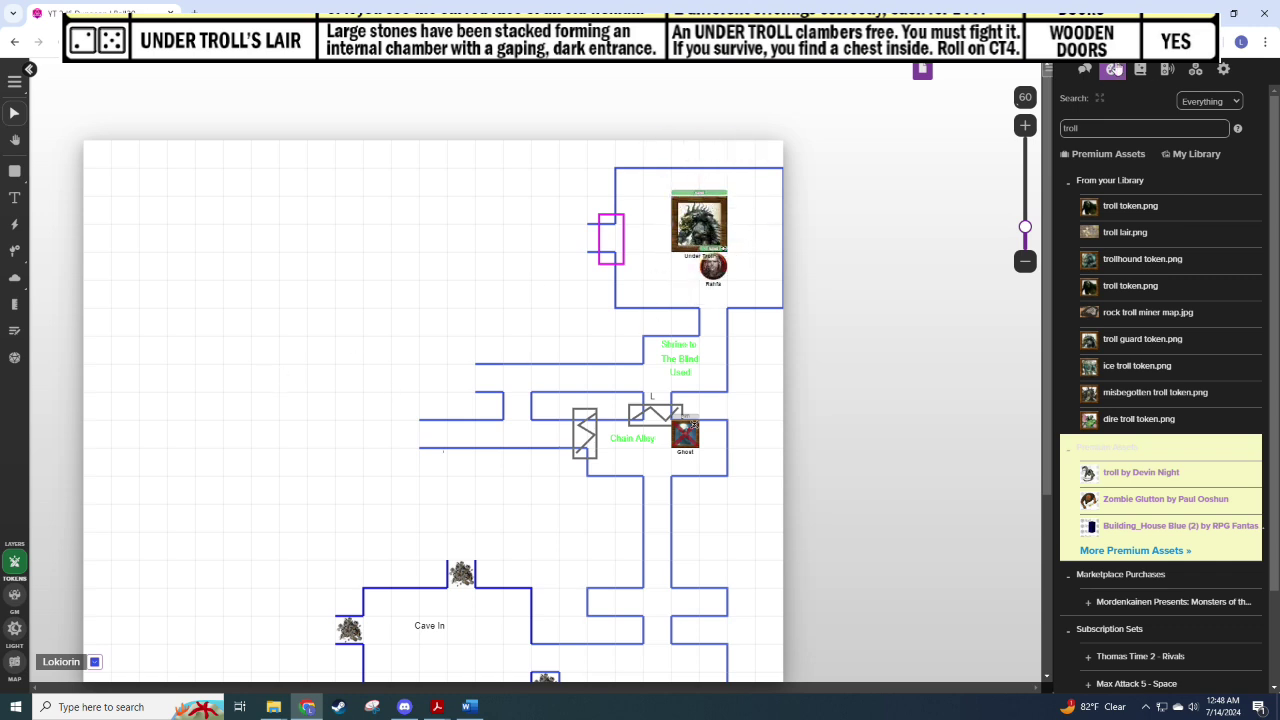
Step: Post 'Combat Start' in the game chat
click(1085, 70)
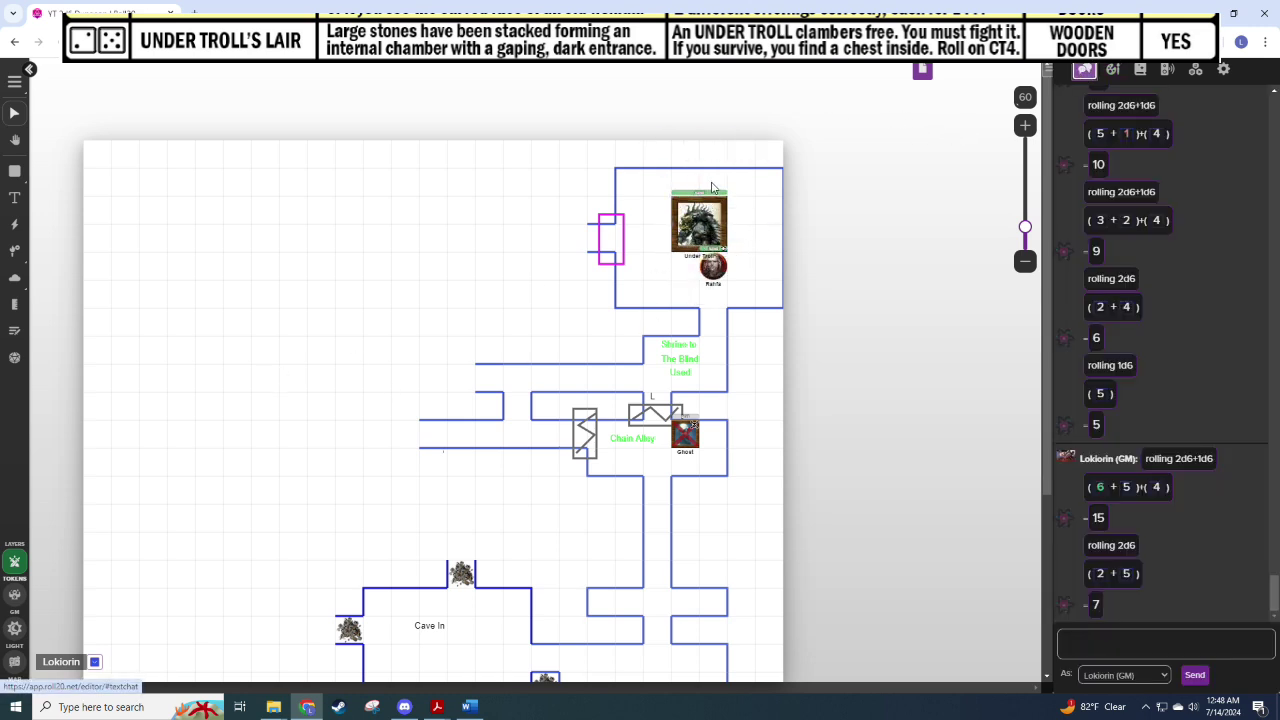
click(1090, 643)
text(Comb)
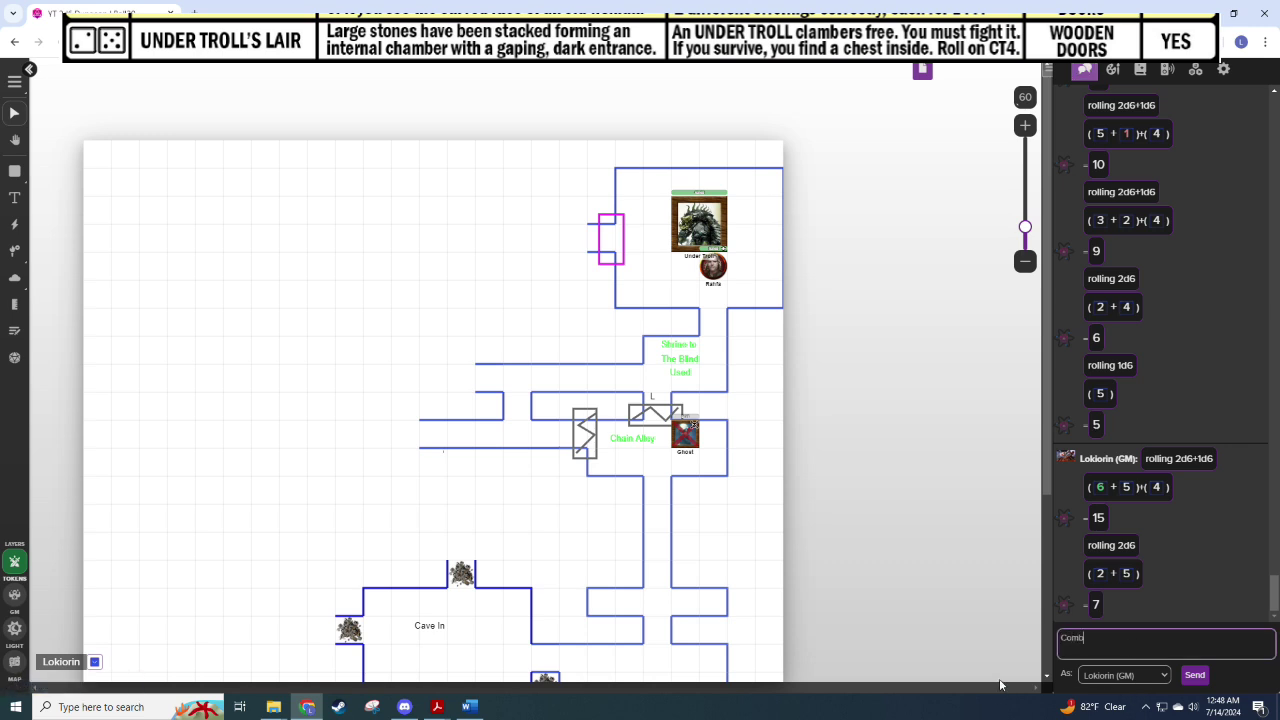
text(at Start)
key(Return)
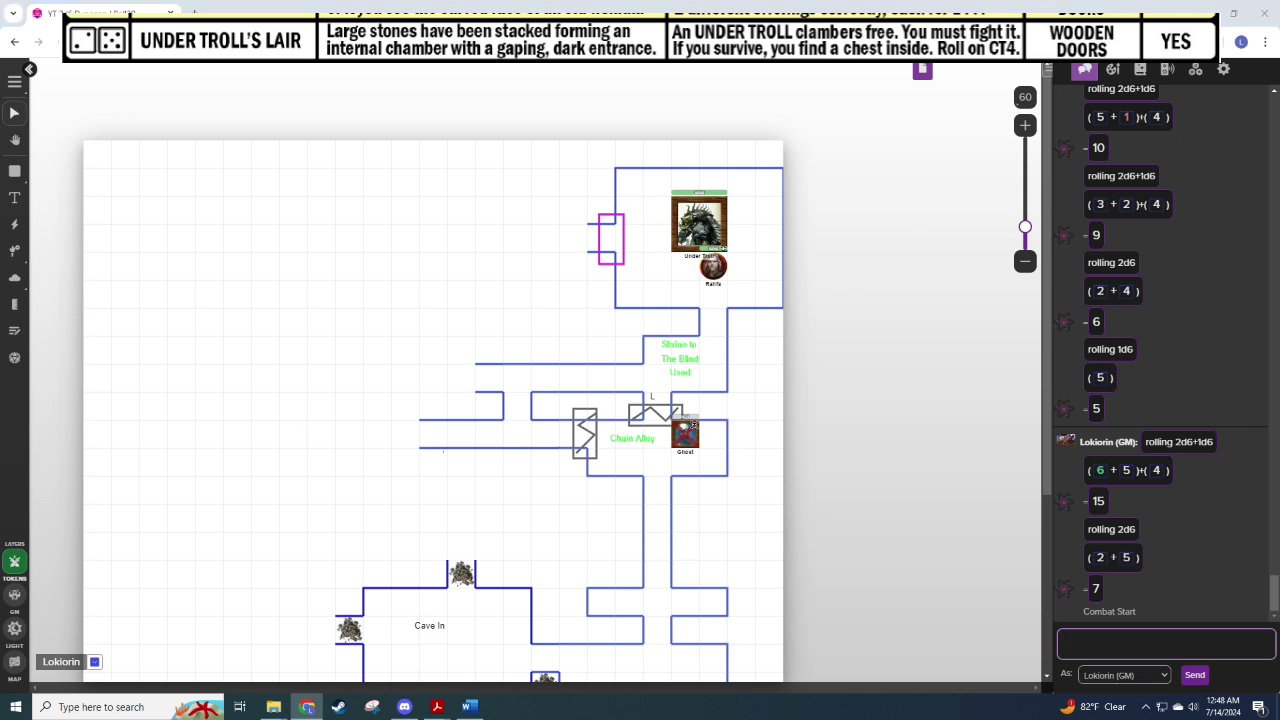
key(alt+Tab)
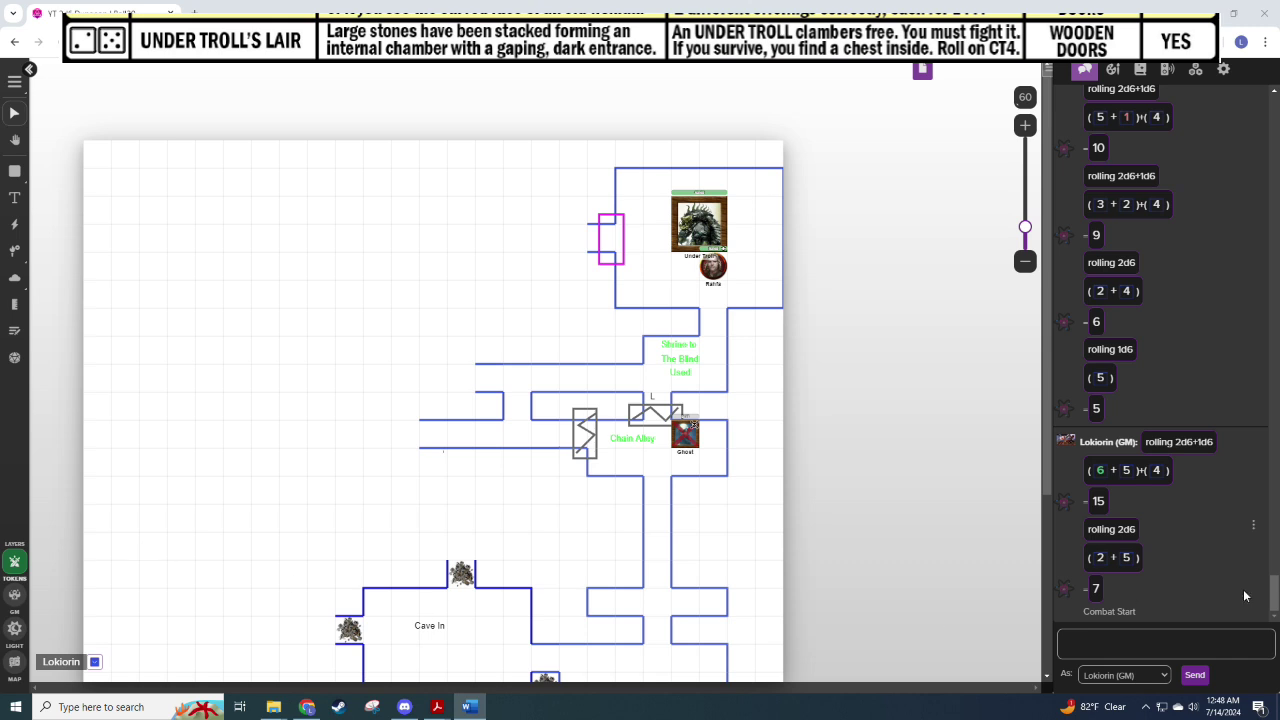
Step: Post the 'Throwing Axe +3' loot in the game chat
click(1058, 652)
text(Throwing)
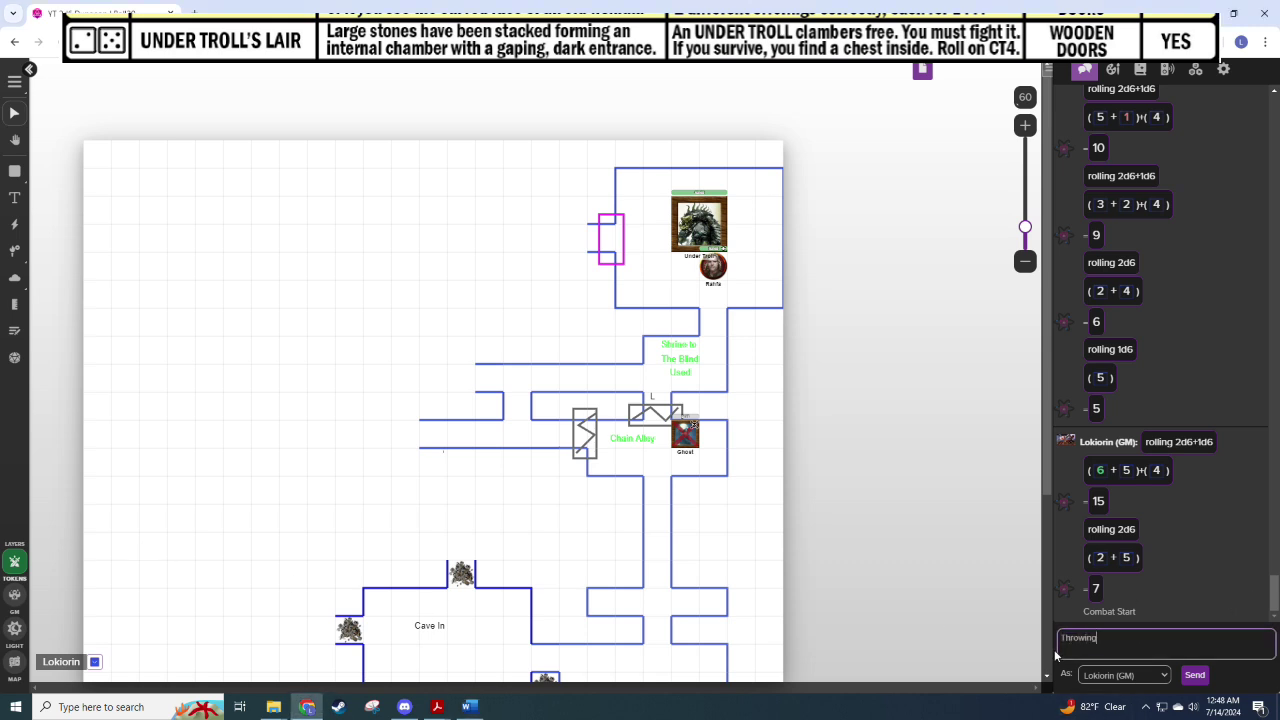
text( Axe +3)
key(Return)
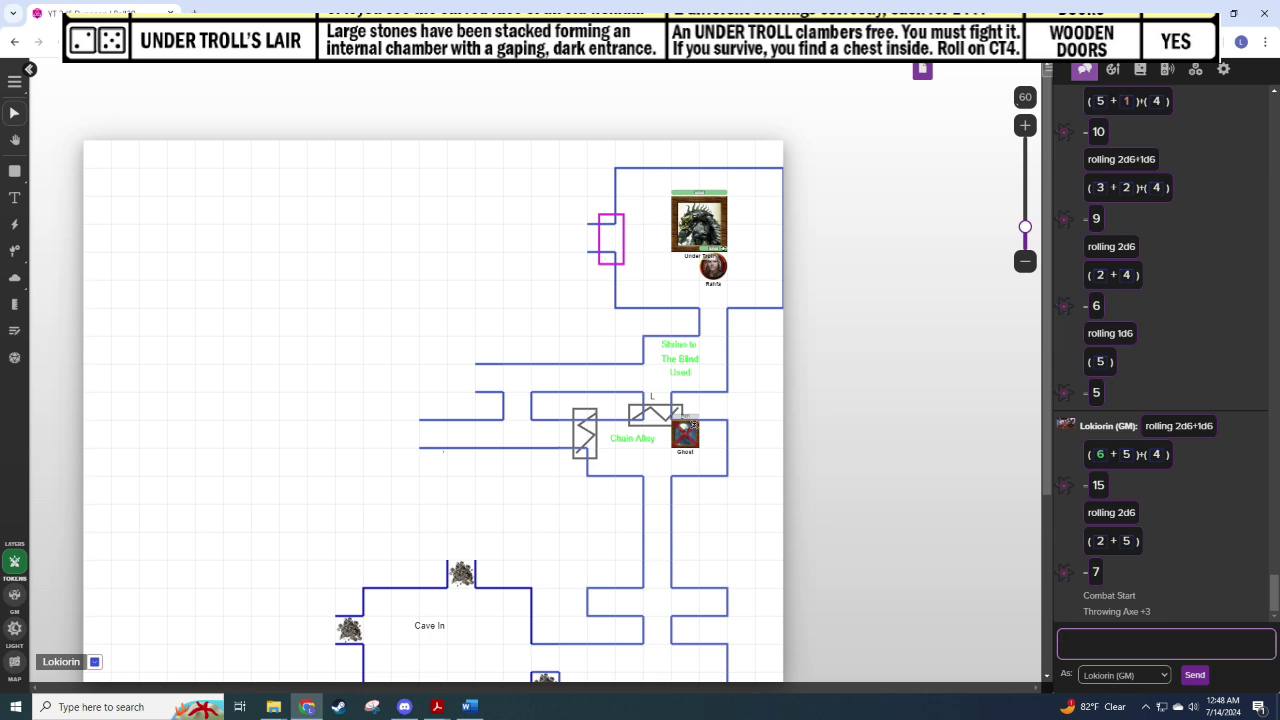
key(alt+Tab)
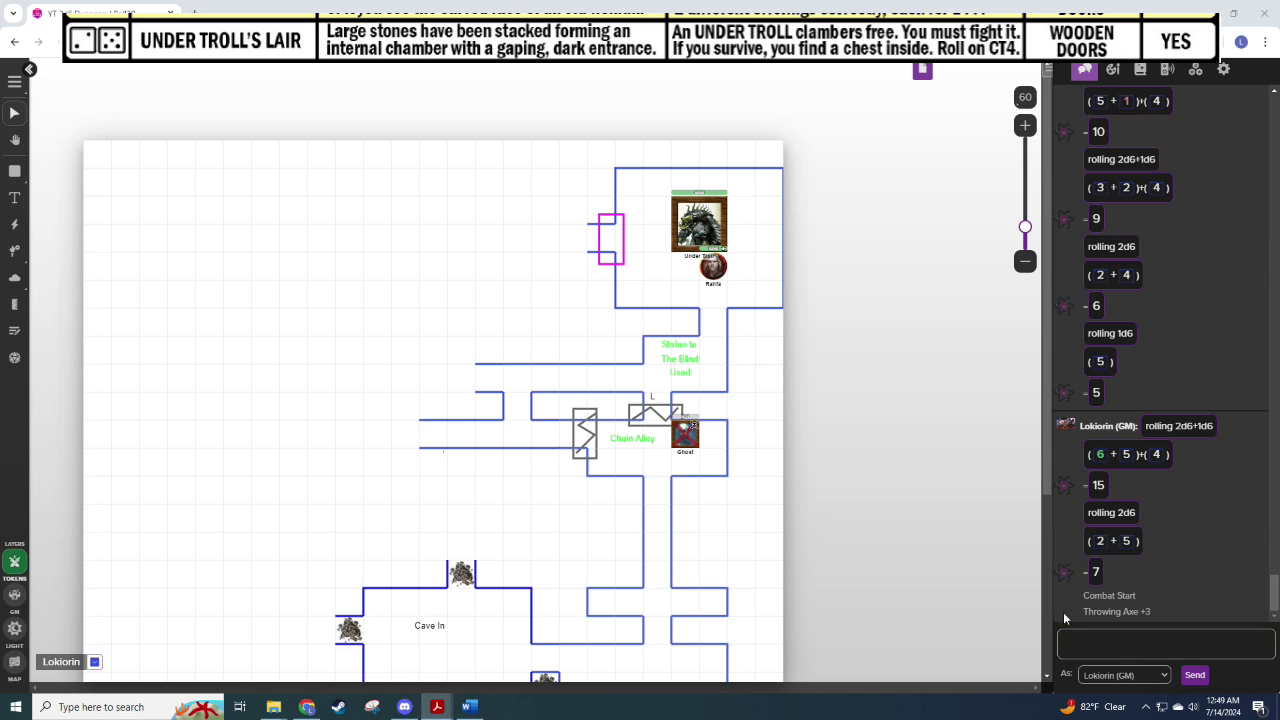
Step: Roll 2d6 in chat for a 7
click(1165, 644)
text(/roll 2d6)
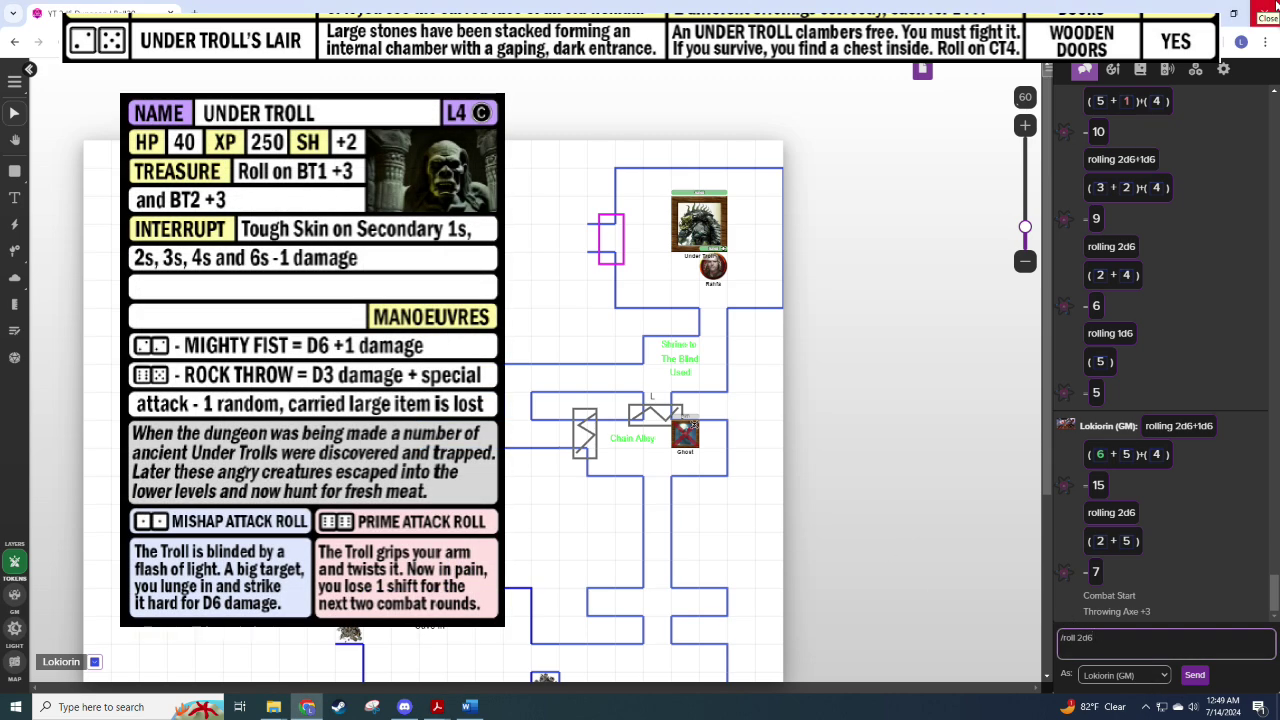
key(Return)
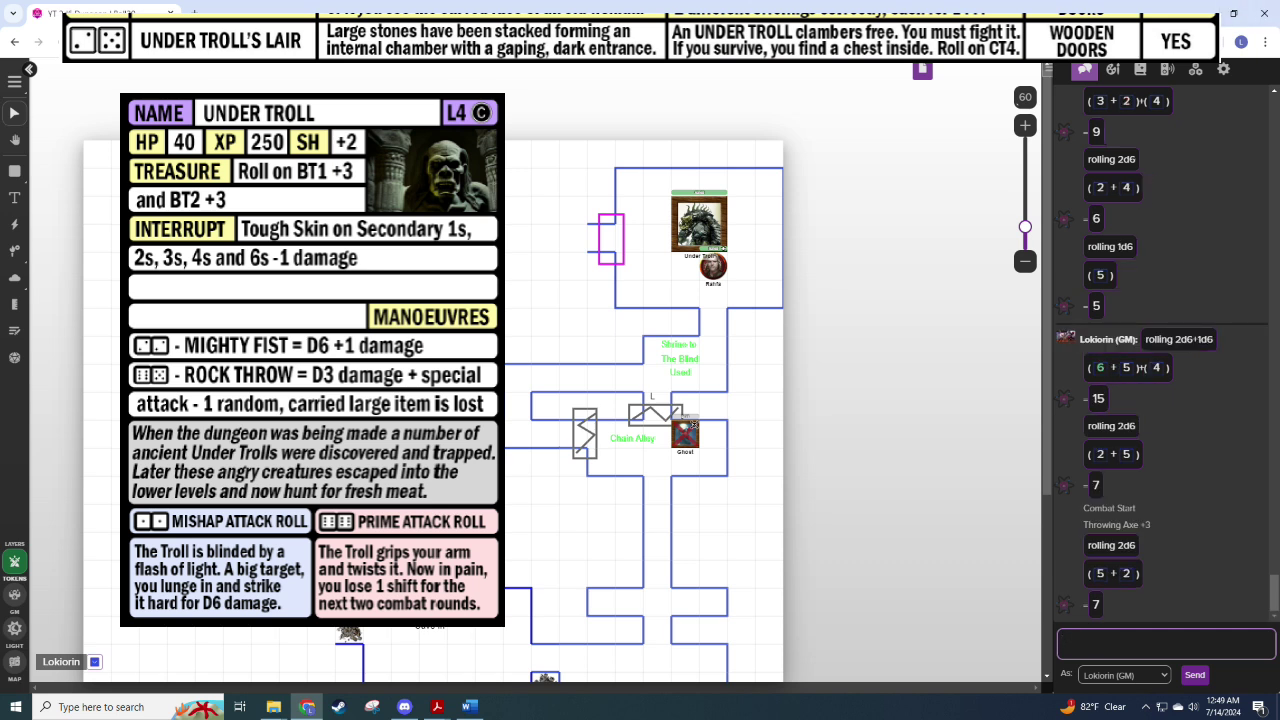
key(alt+Tab)
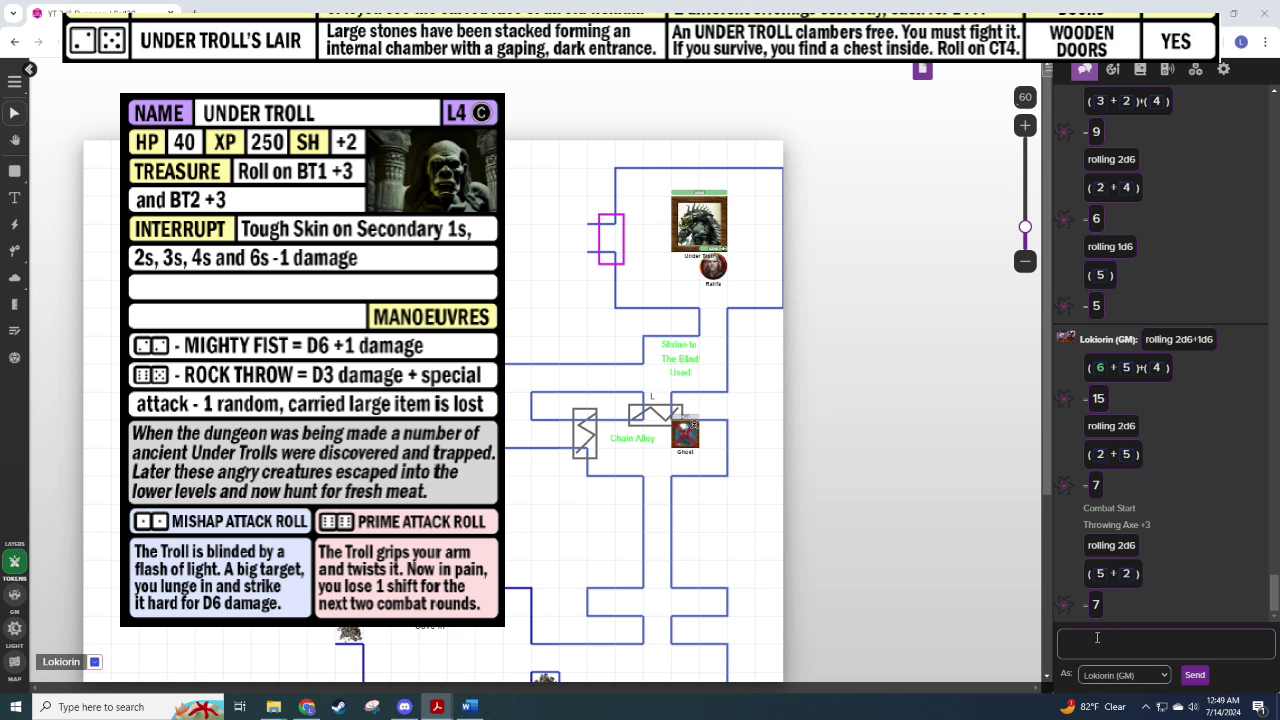
Step: Set the Under Troll token's hit points to 32
click(692, 230)
click(701, 147)
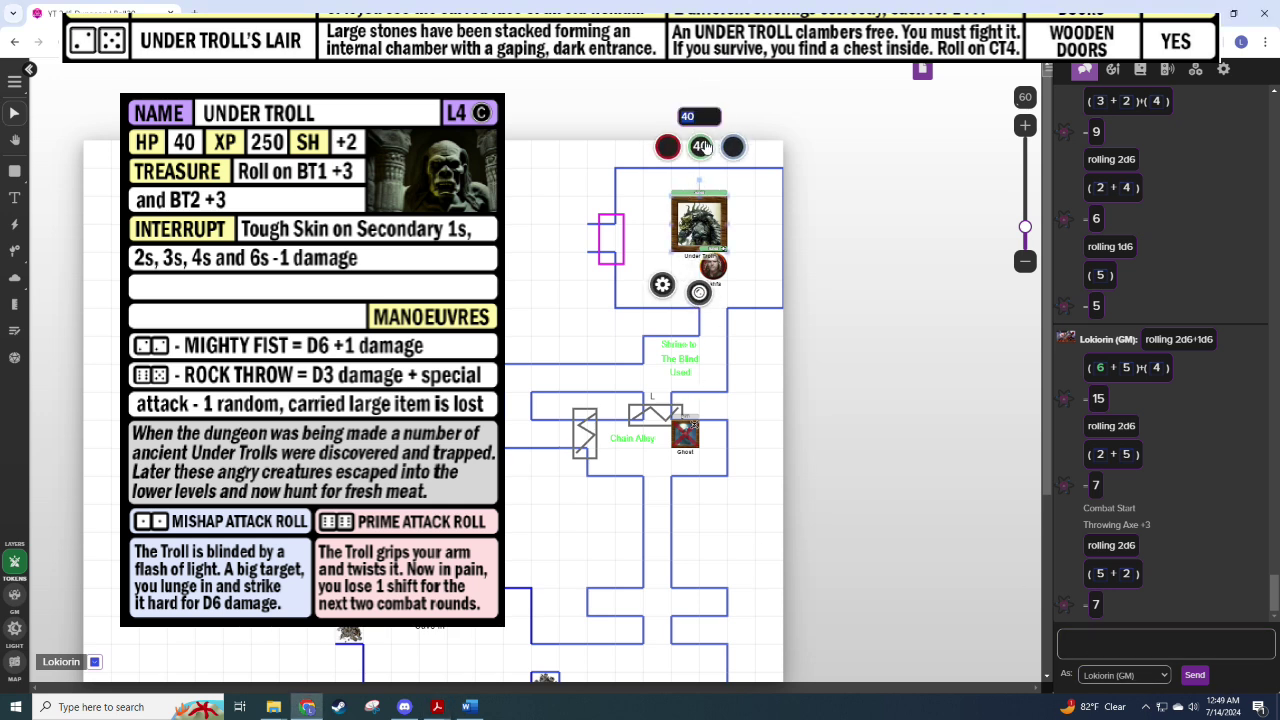
text(32)
key(Return)
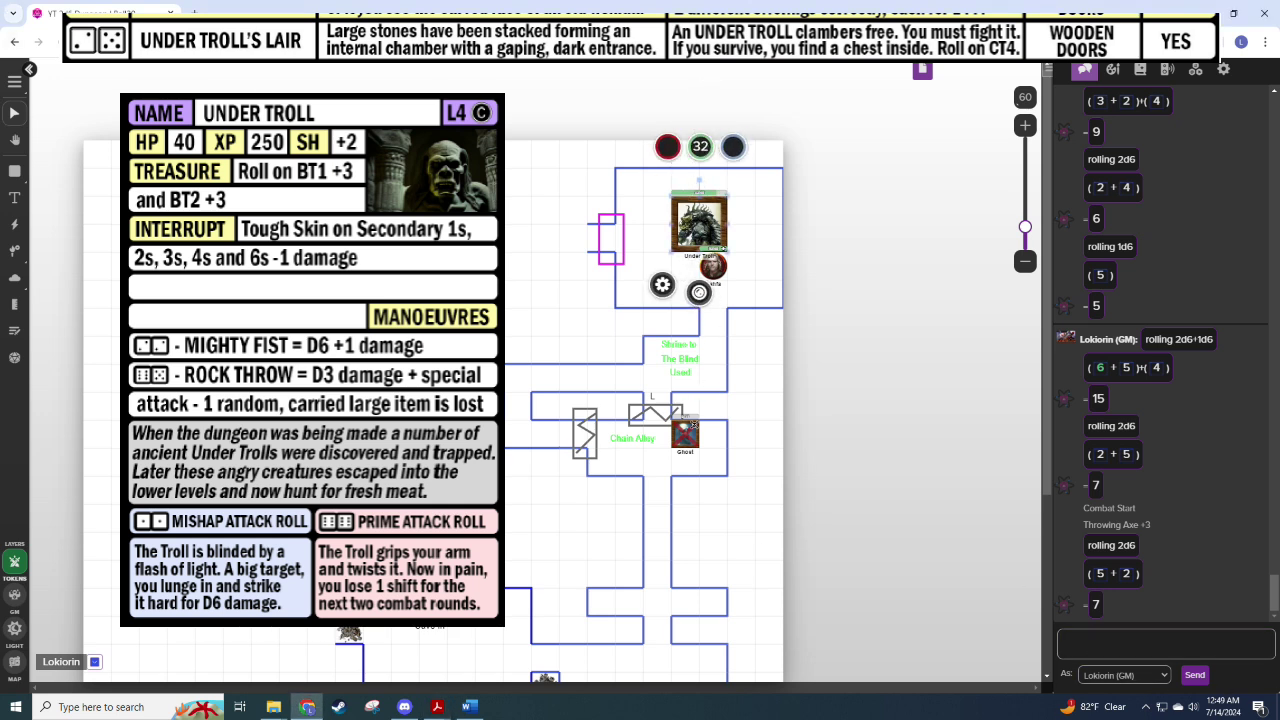
key(alt+Tab)
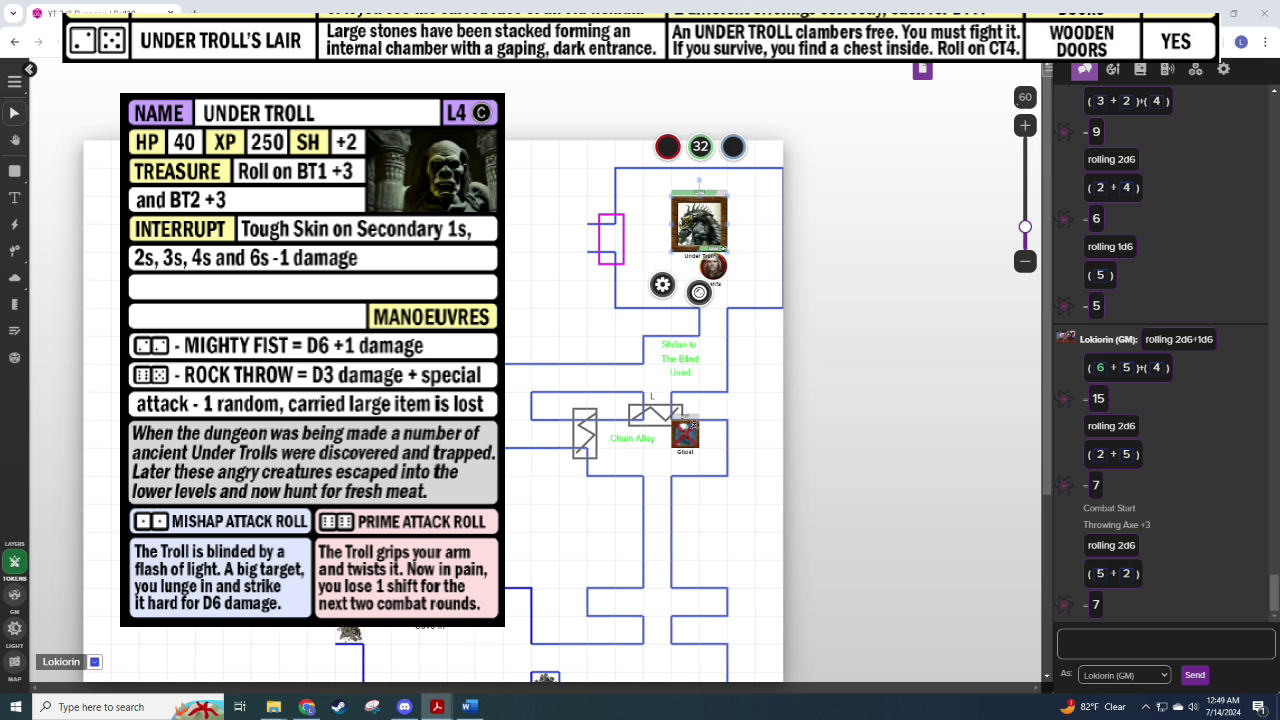
Step: Post 'ROUND 1' in chat and roll 2d6 for a 7
click(1166, 645)
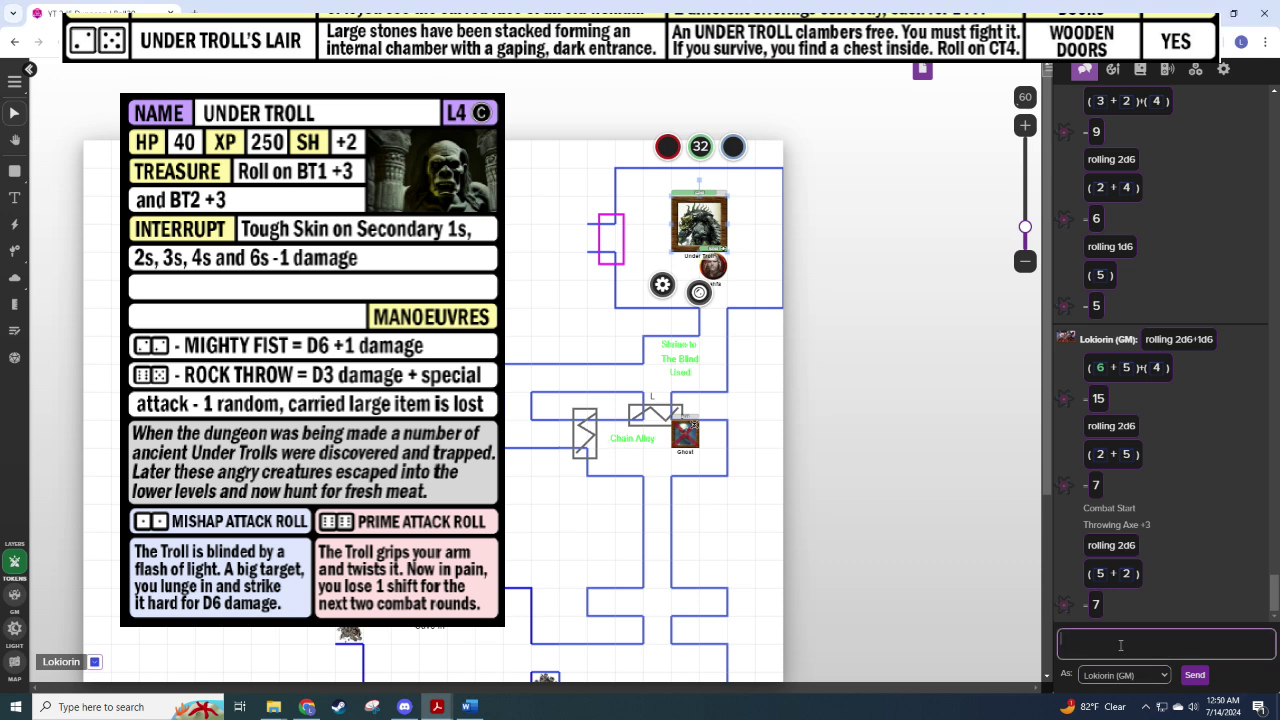
text(ROUND 1)
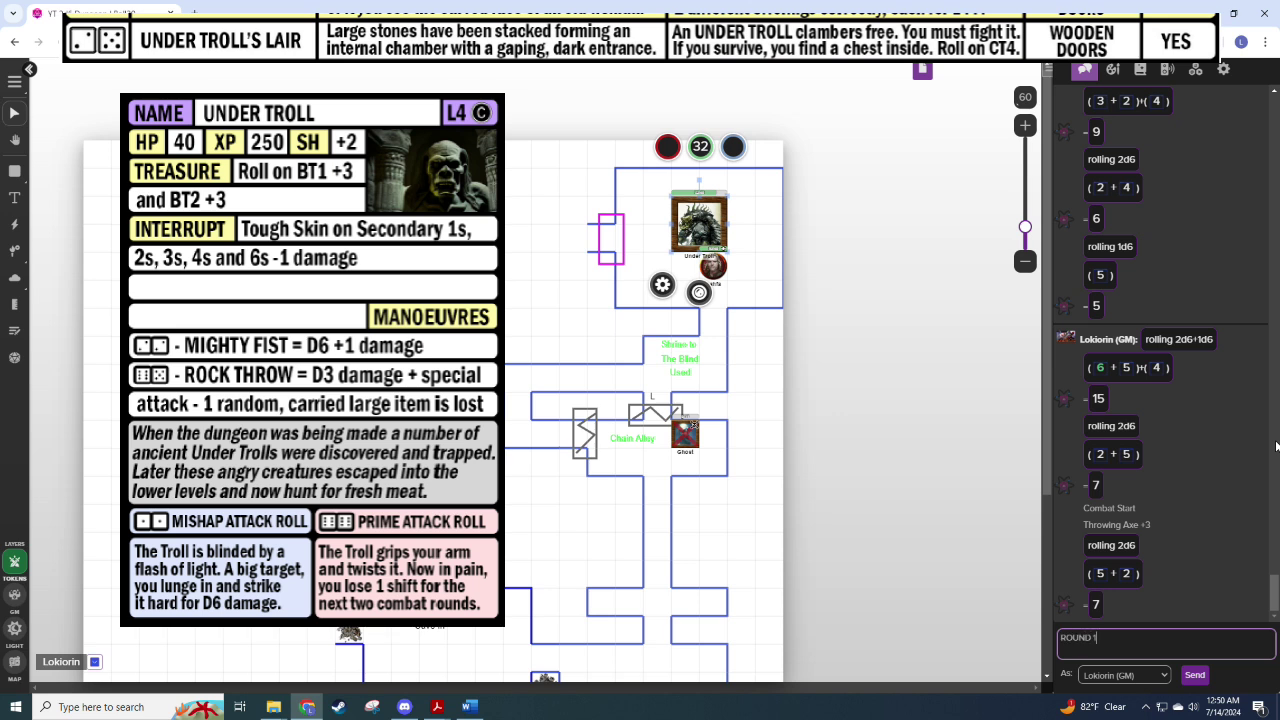
key(Return)
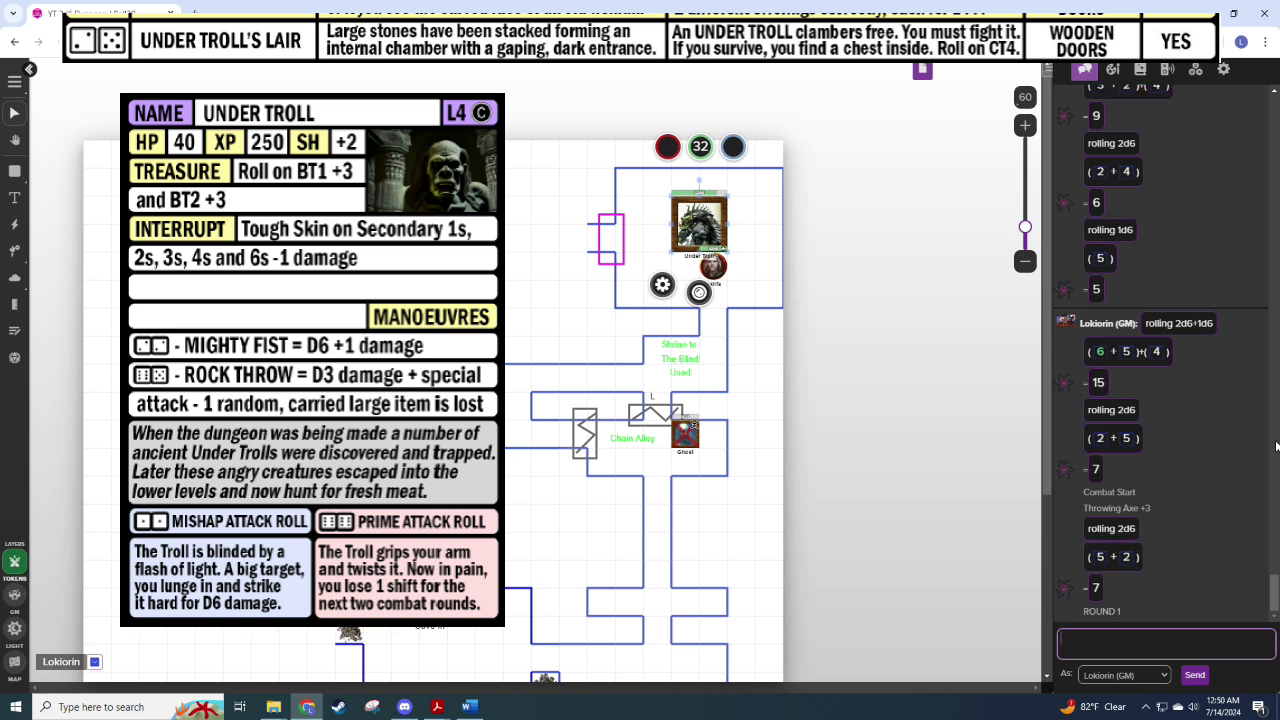
text(/roll 2d6)
key(Return)
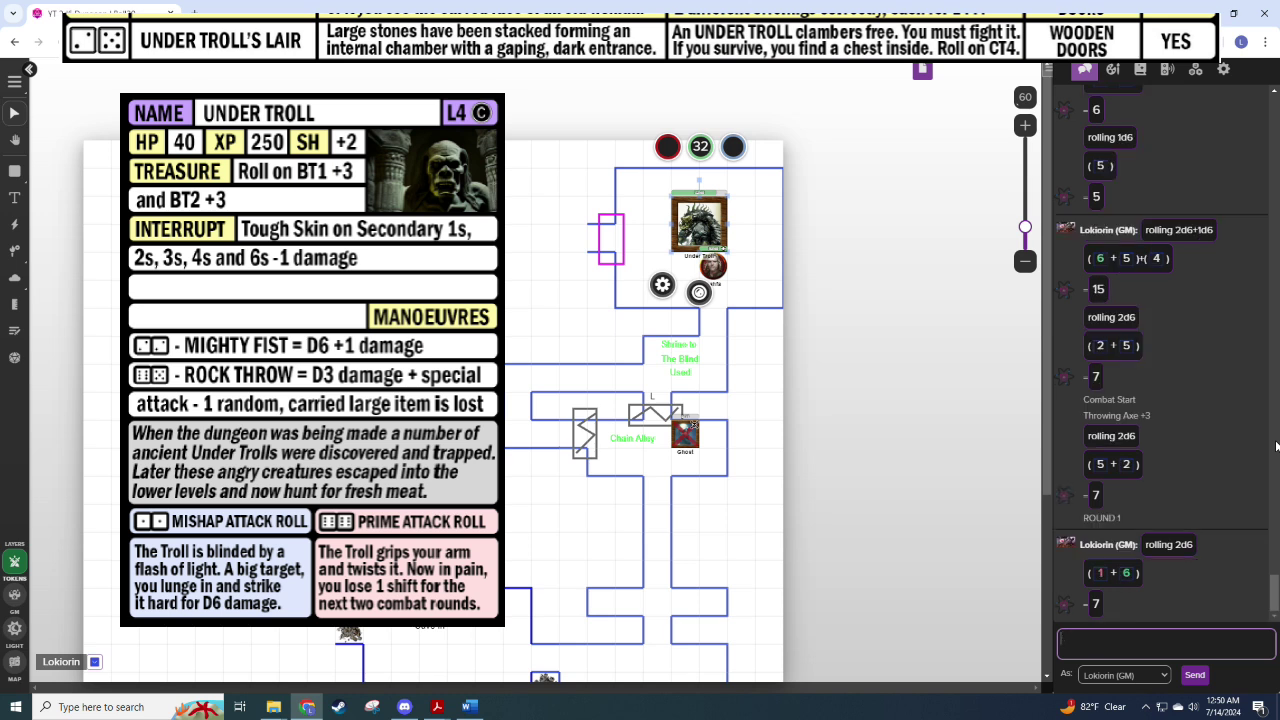
key(alt+Tab)
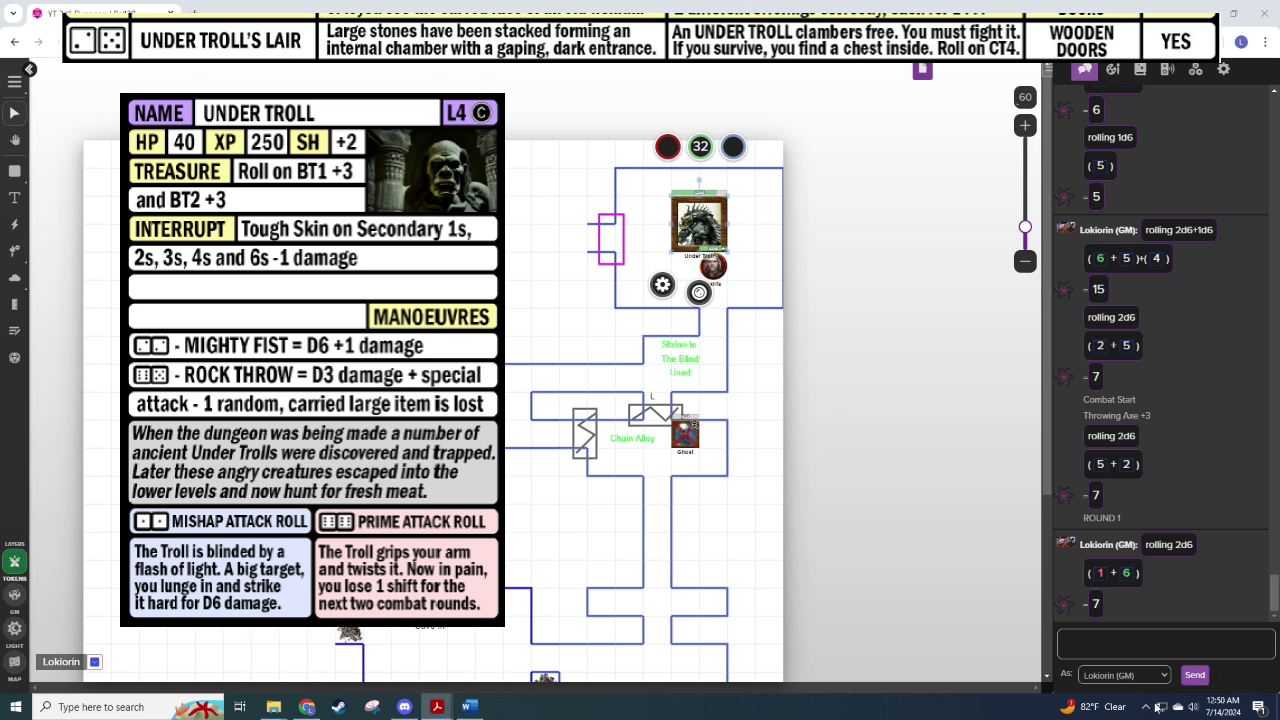
Step: Roll 2d6 for a 5, then d6+1 for a 7 in chat
text(/r 2d6)
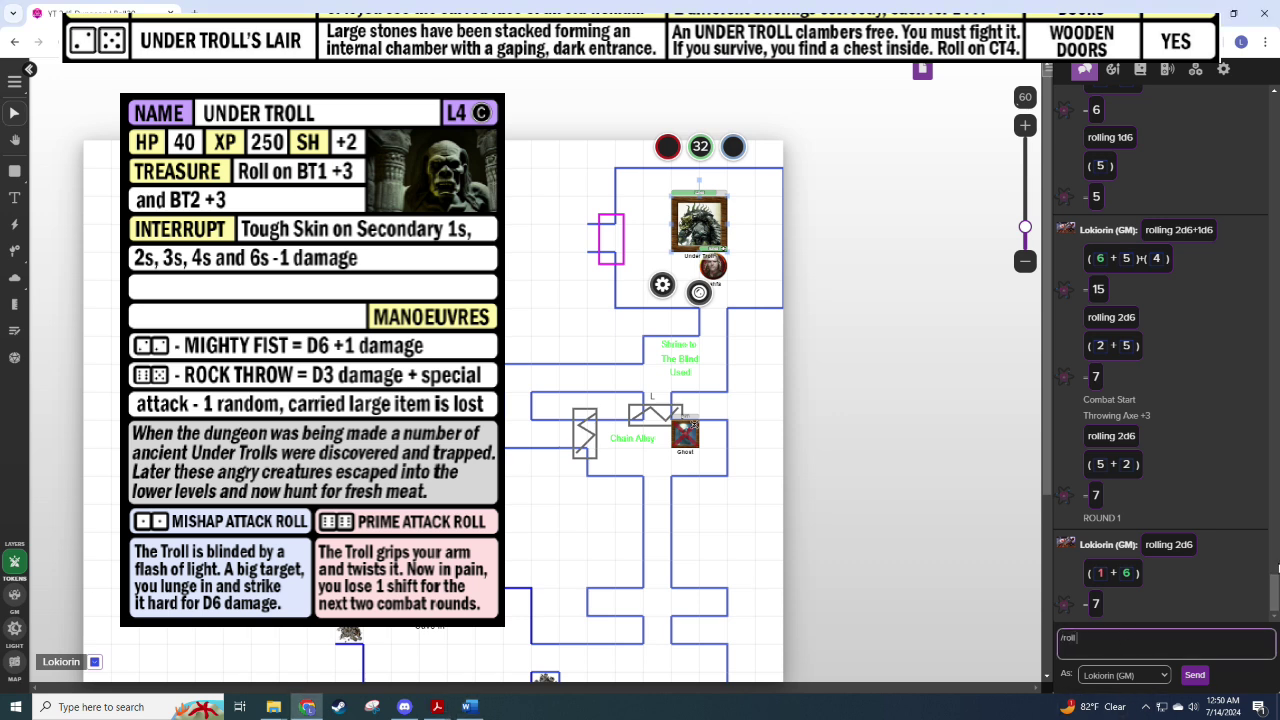
key(Return)
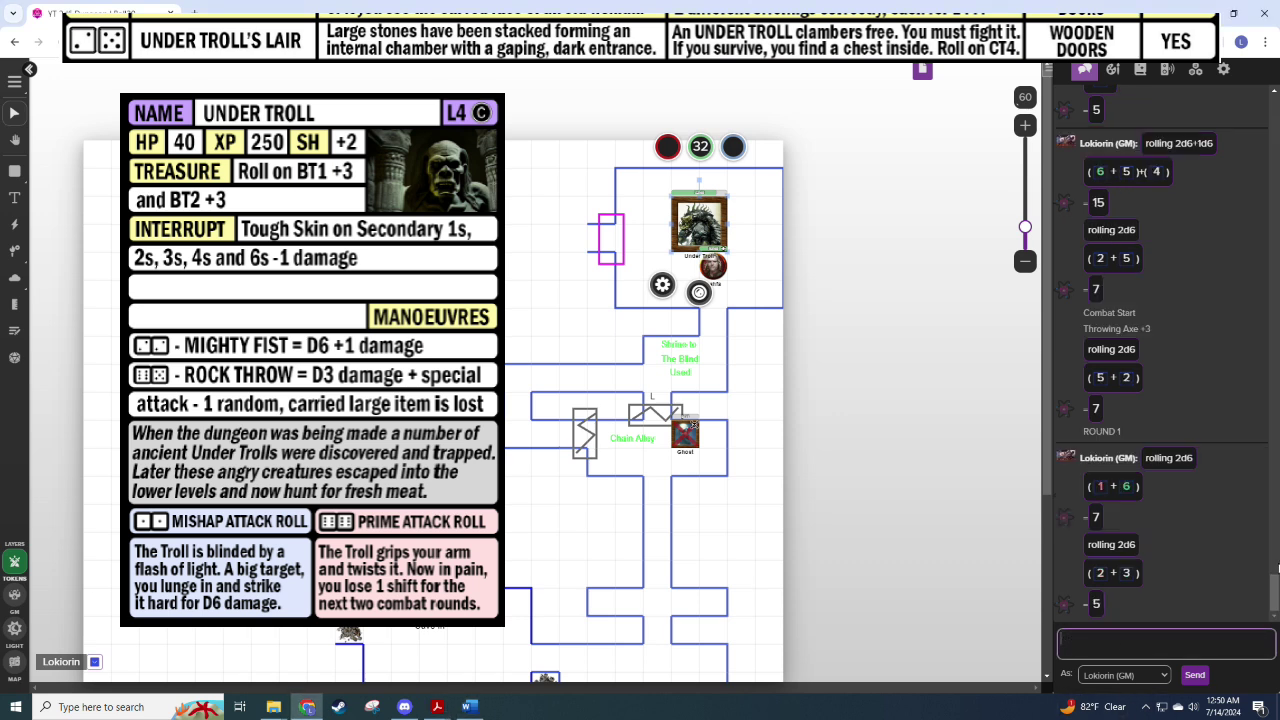
text(/roll d6+1)
key(alt+Tab)
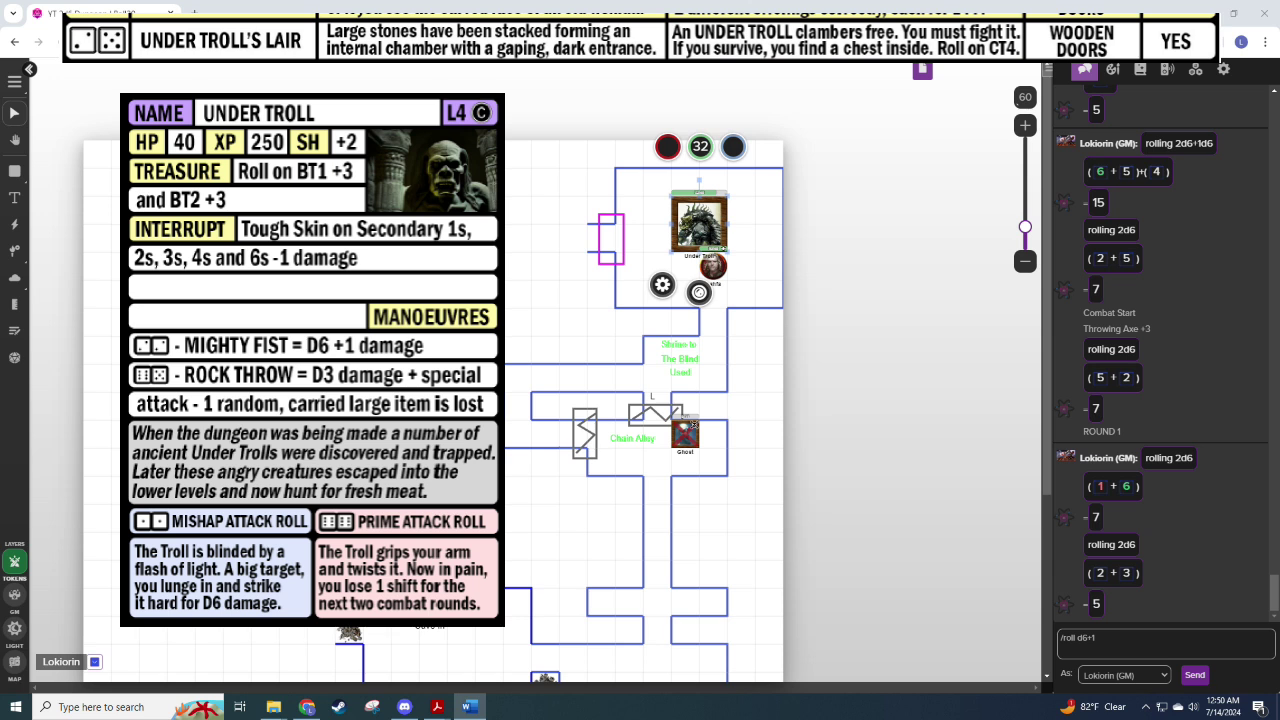
key(alt+Tab)
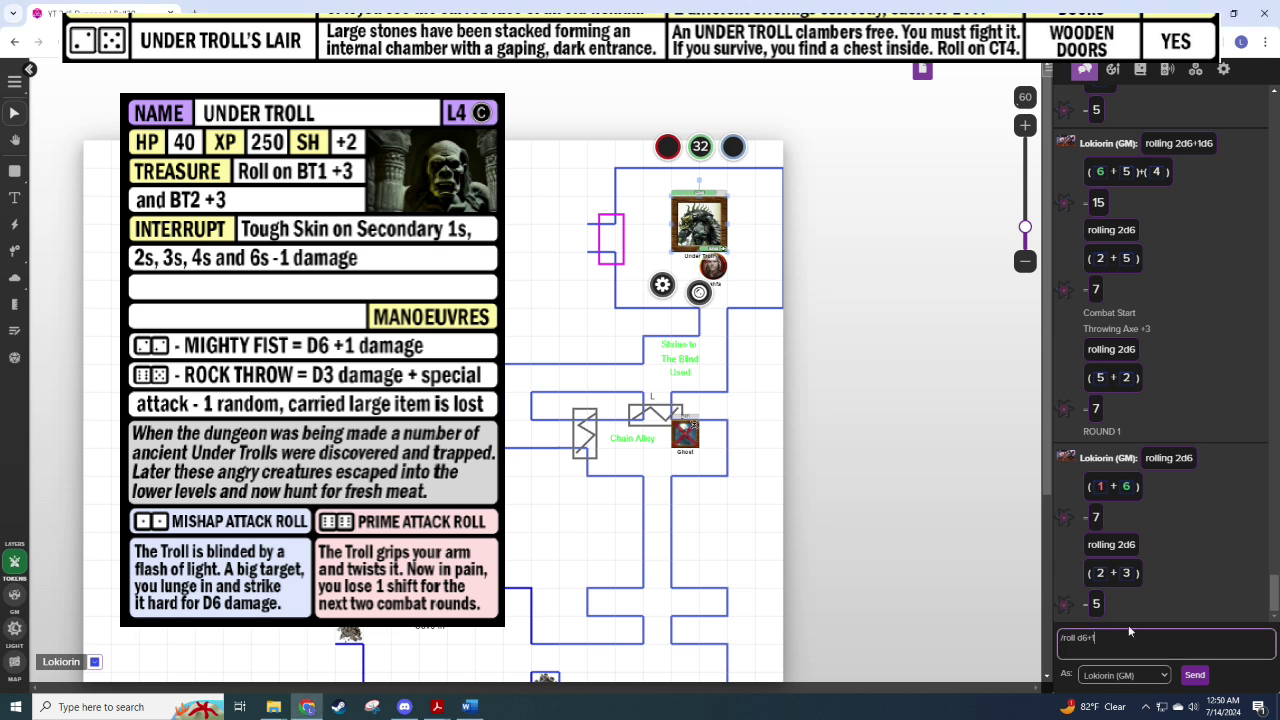
key(Return)
Step: Select the Ralifa token, then clear the map selection
click(713, 266)
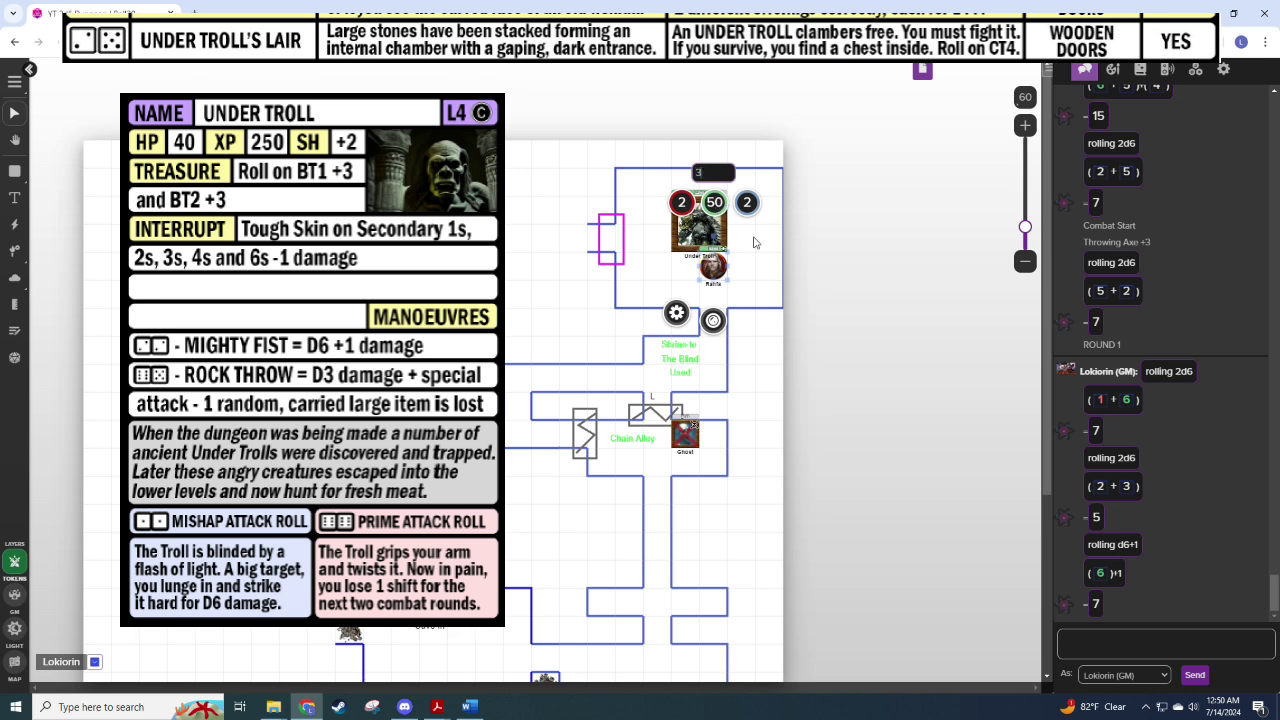
click(589, 313)
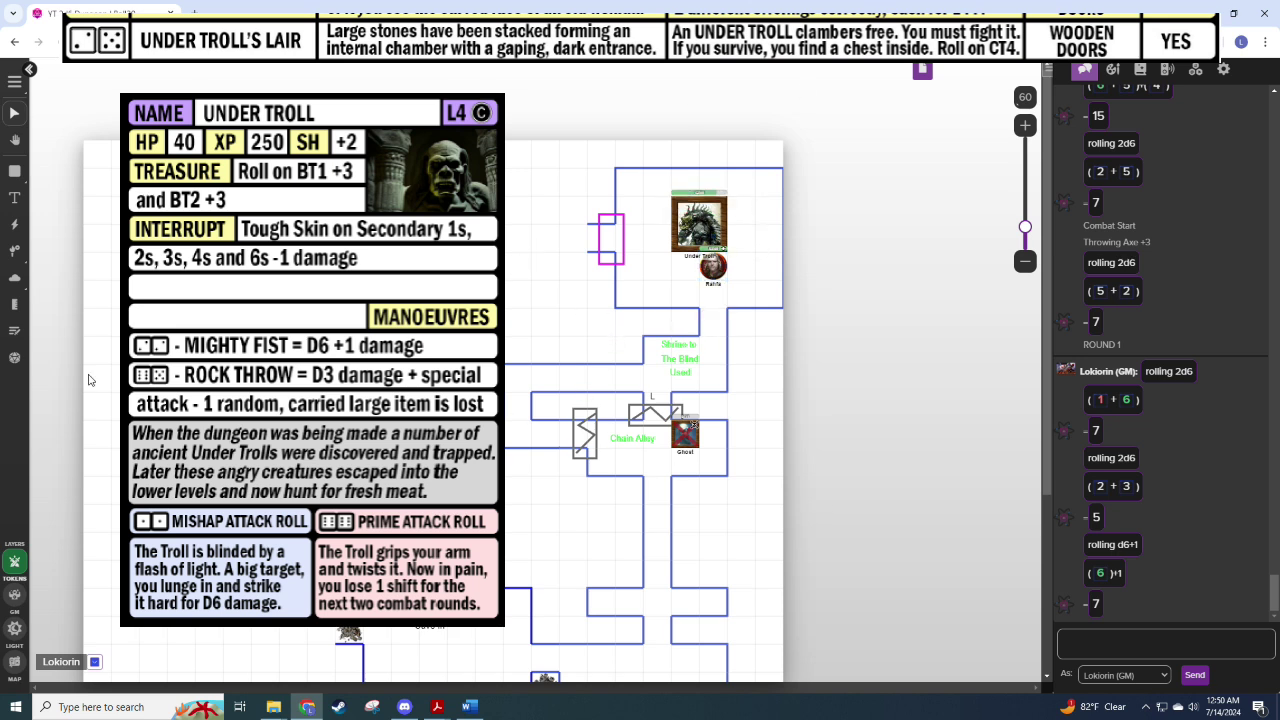
click(1109, 634)
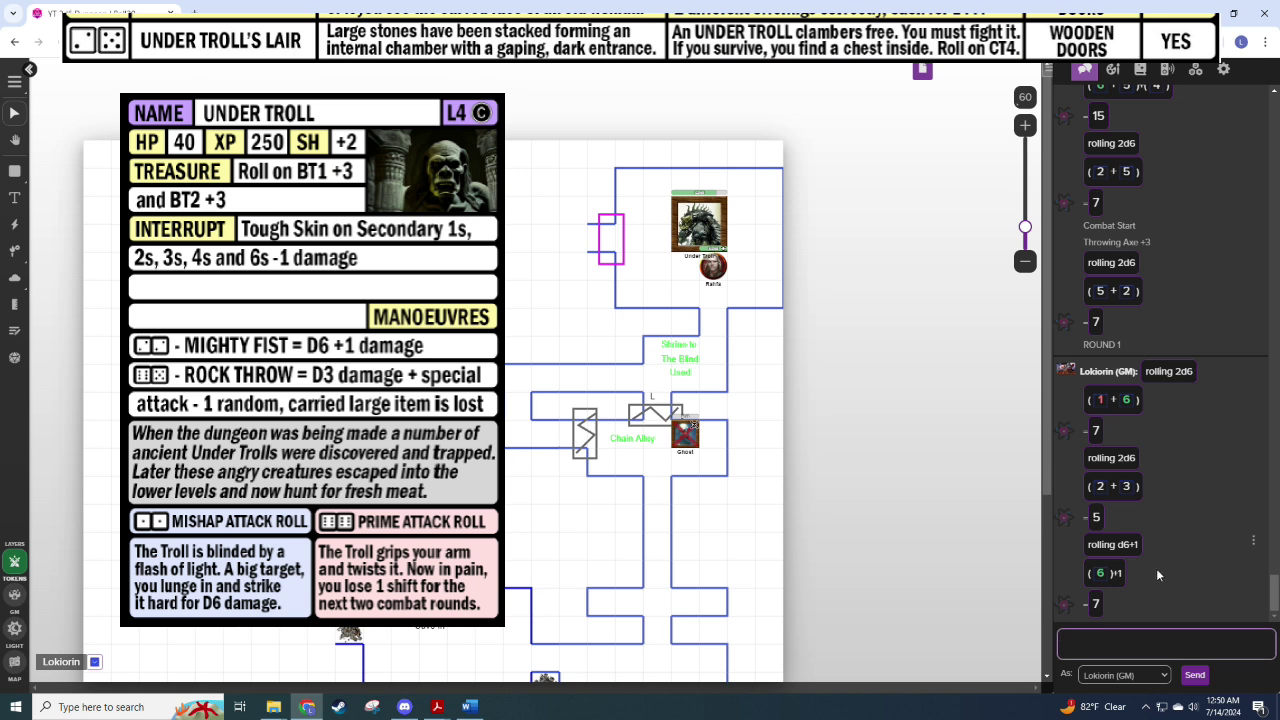
Step: Post 'ROUND 2' with /desc and send two 2d6 rolls
text(/desc ROUND 2)
key(Return)
text(/roll 2d6)
key(Return)
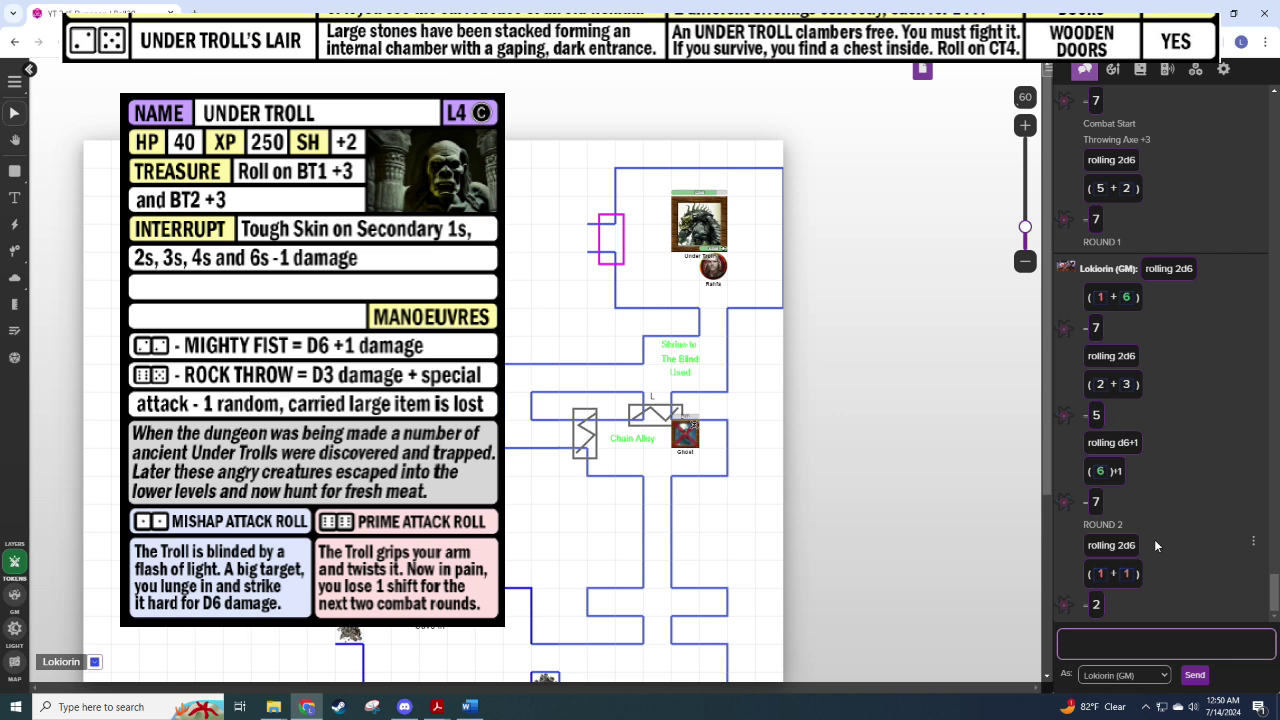
text(/roll 2d6)
key(Return)
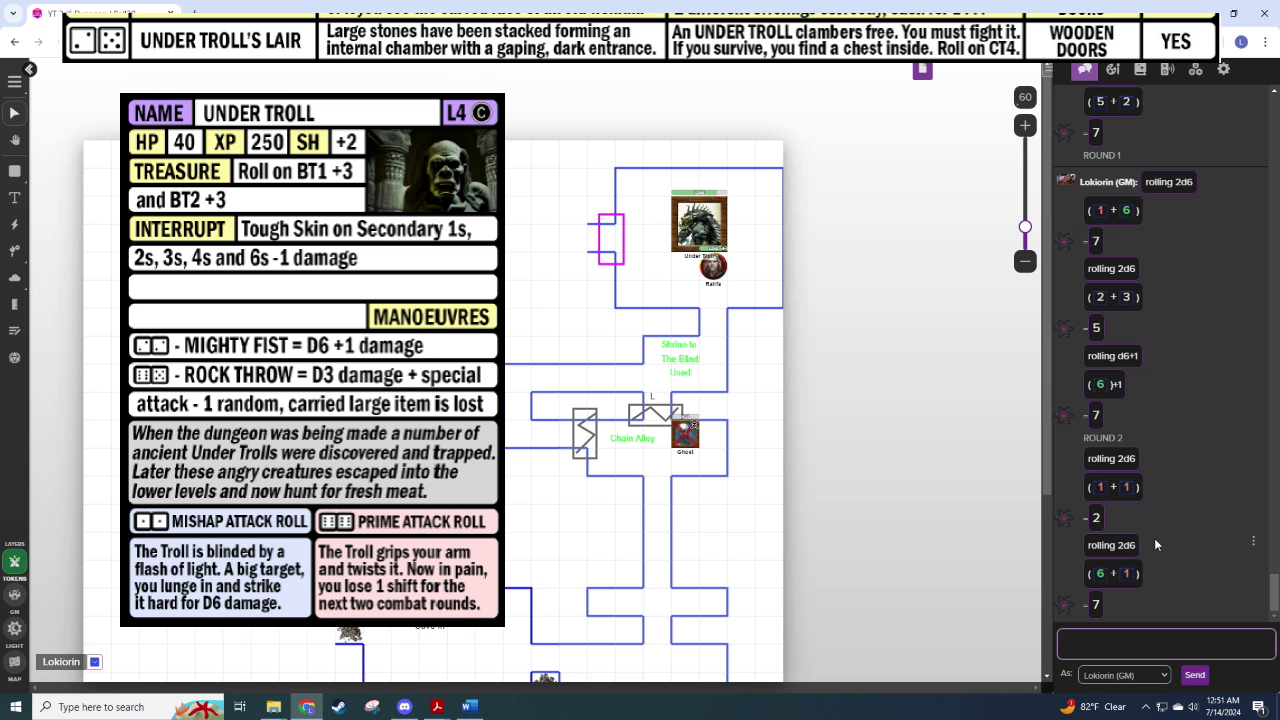
Step: Post 'ROUND 3' in chat and roll 2d6 for a 7
text(/ro)
key(BackSpace)
key(BackSpace)
key(BackSpace)
text(ROUND 3)
key(Return)
text(/r 2d6)
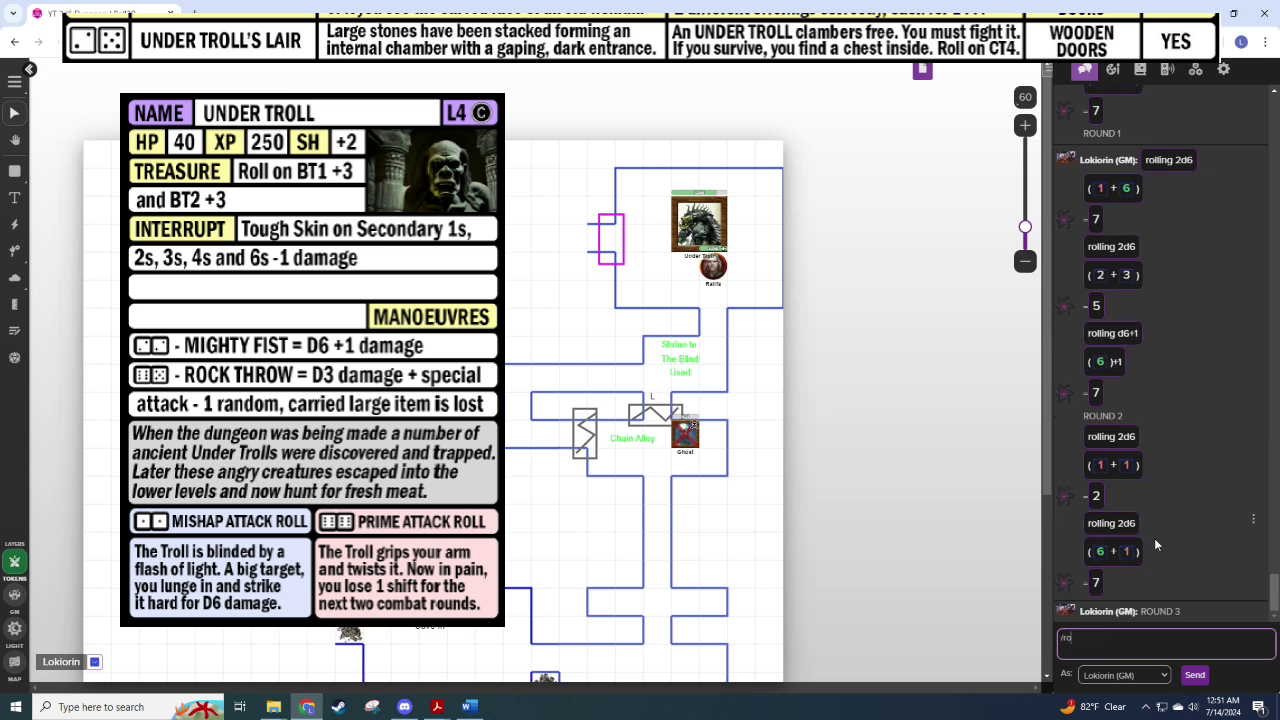
key(Return)
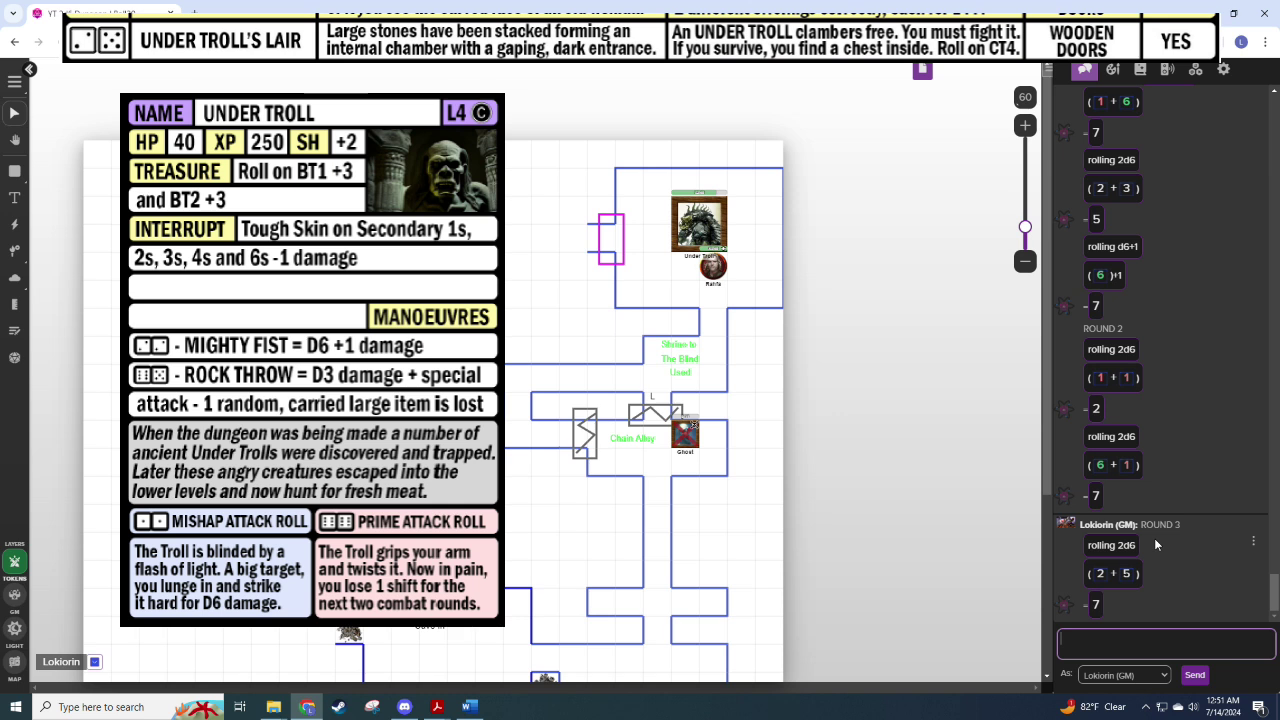
key(alt+Tab)
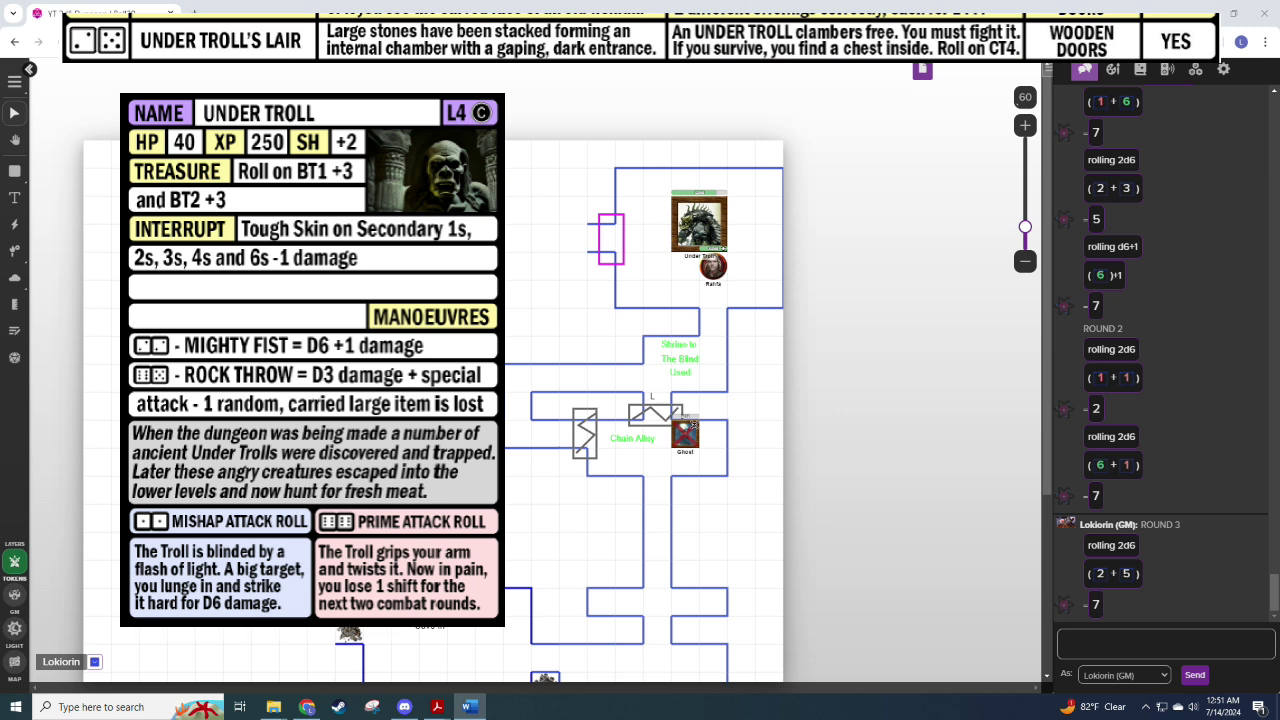
Step: Roll 1d6+4 in chat for a 9
key(alt+Tab)
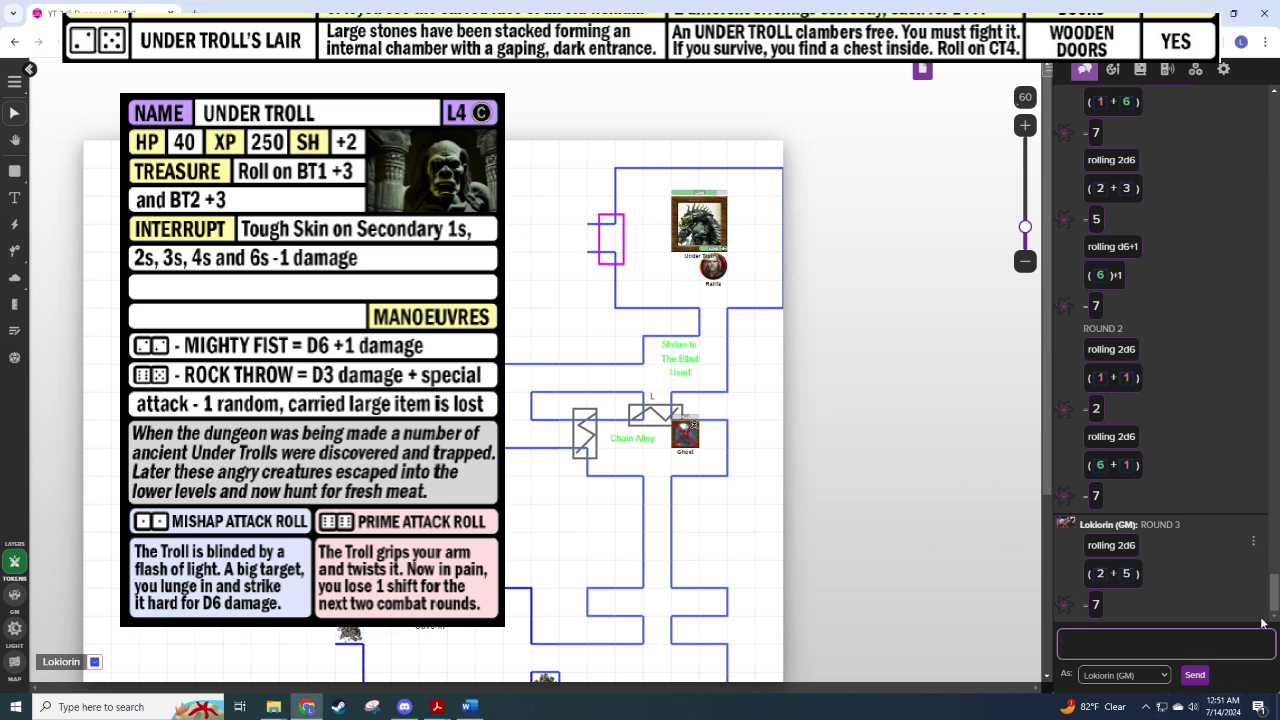
text(/roll 1d6+5)
key(BackSpace)
text(4)
key(alt+Tab)
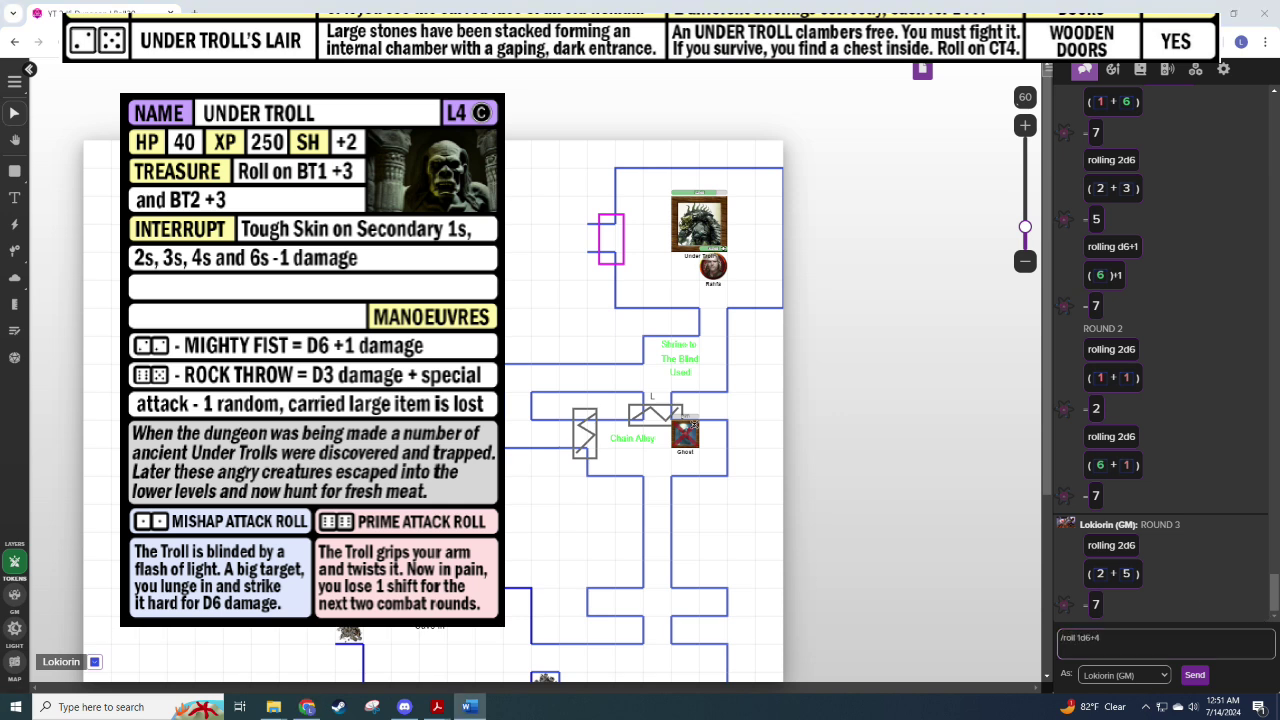
key(alt+Tab)
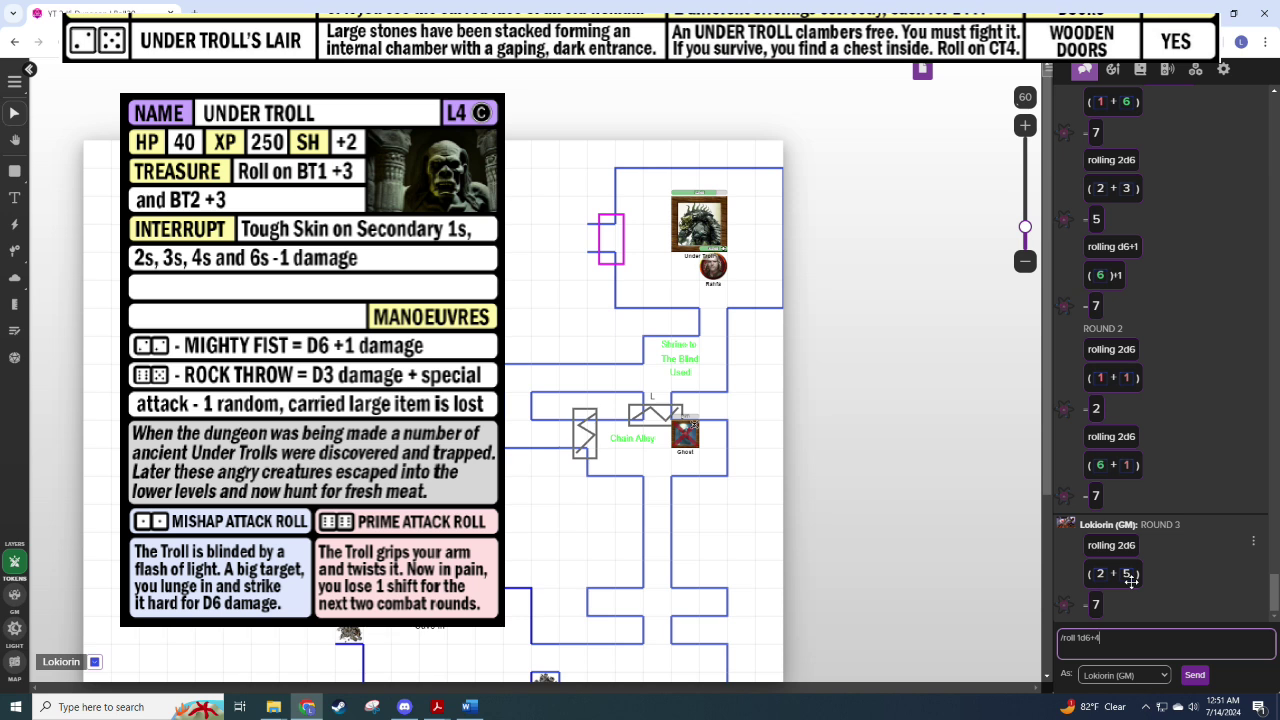
key(Return)
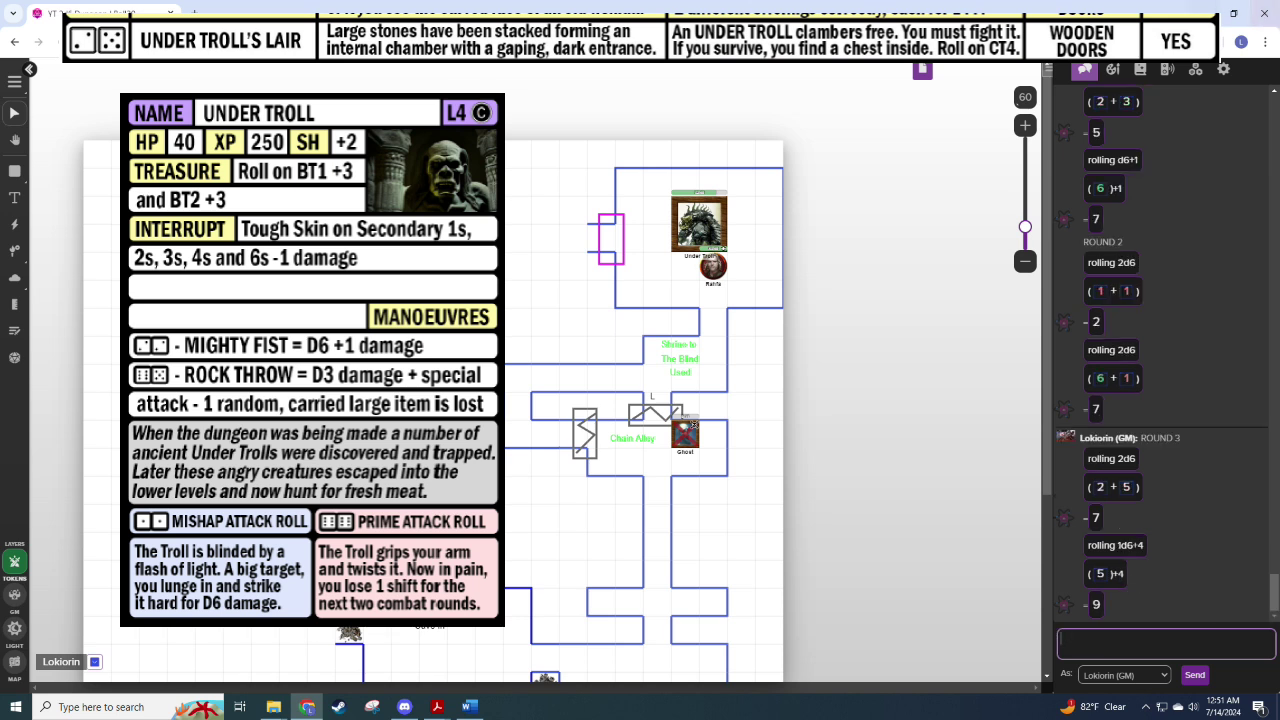
Step: Apply 9 damage to the Under Troll, dropping it to 23 hit points
click(699, 222)
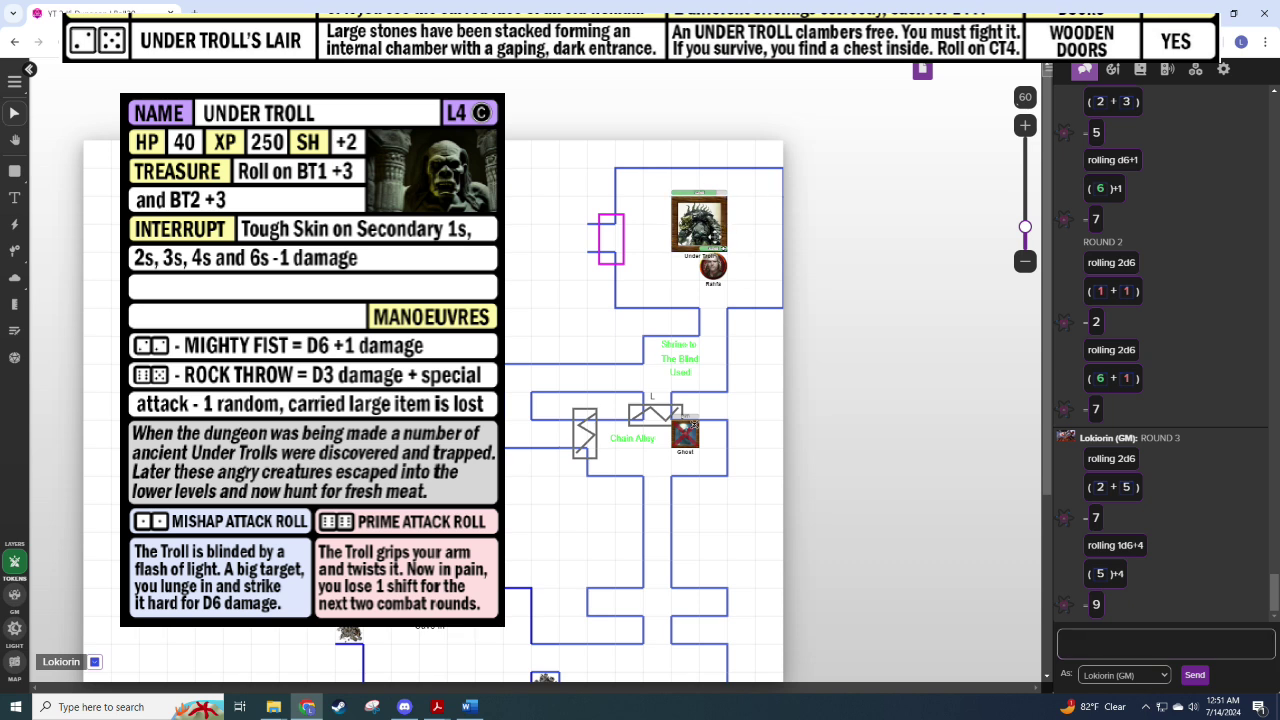
click(712, 235)
click(702, 152)
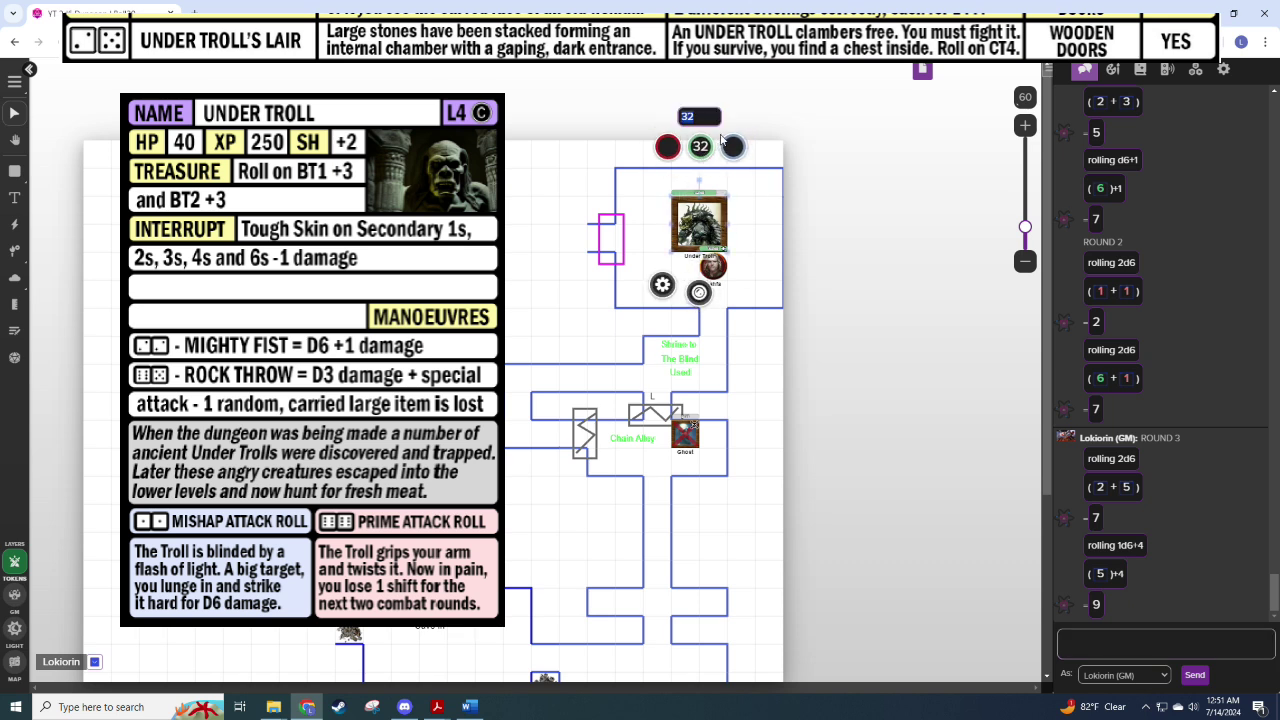
text(-9)
key(Return)
click(762, 250)
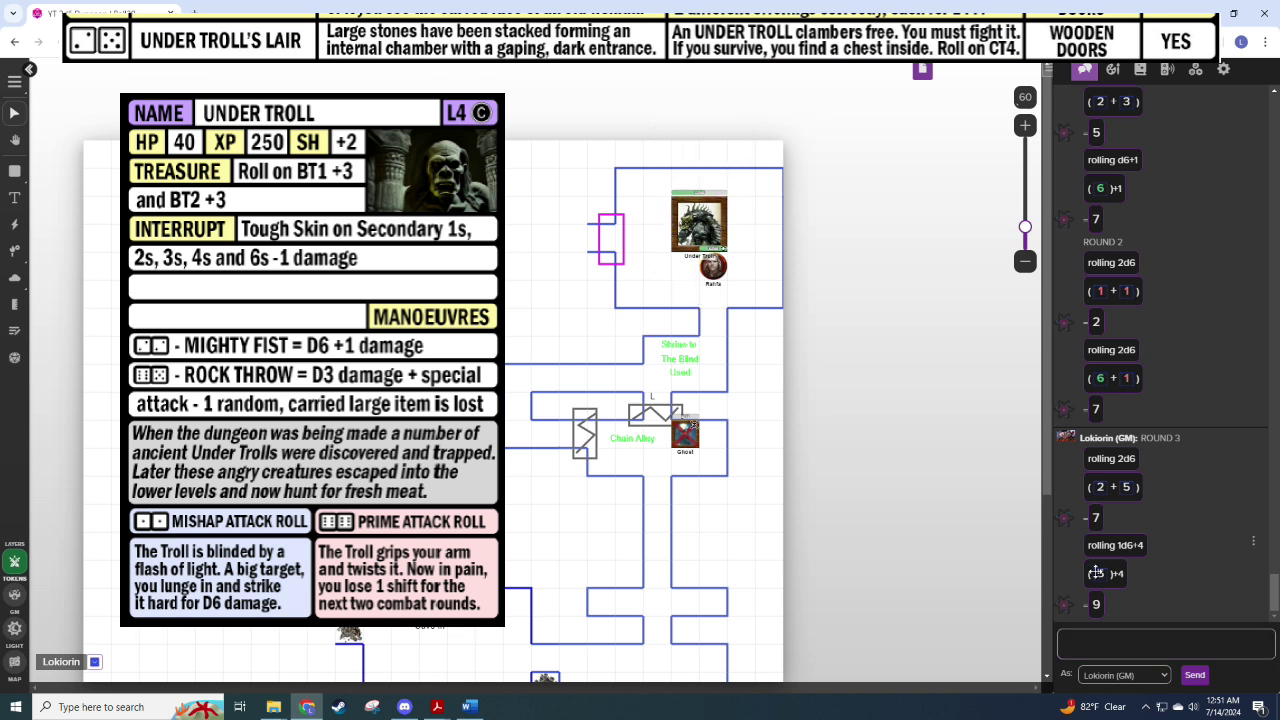
Step: Roll 2d6 for 10, post 'ROUND 4 Shift +1', then roll 2d6 for 5
text(/r 2d6)
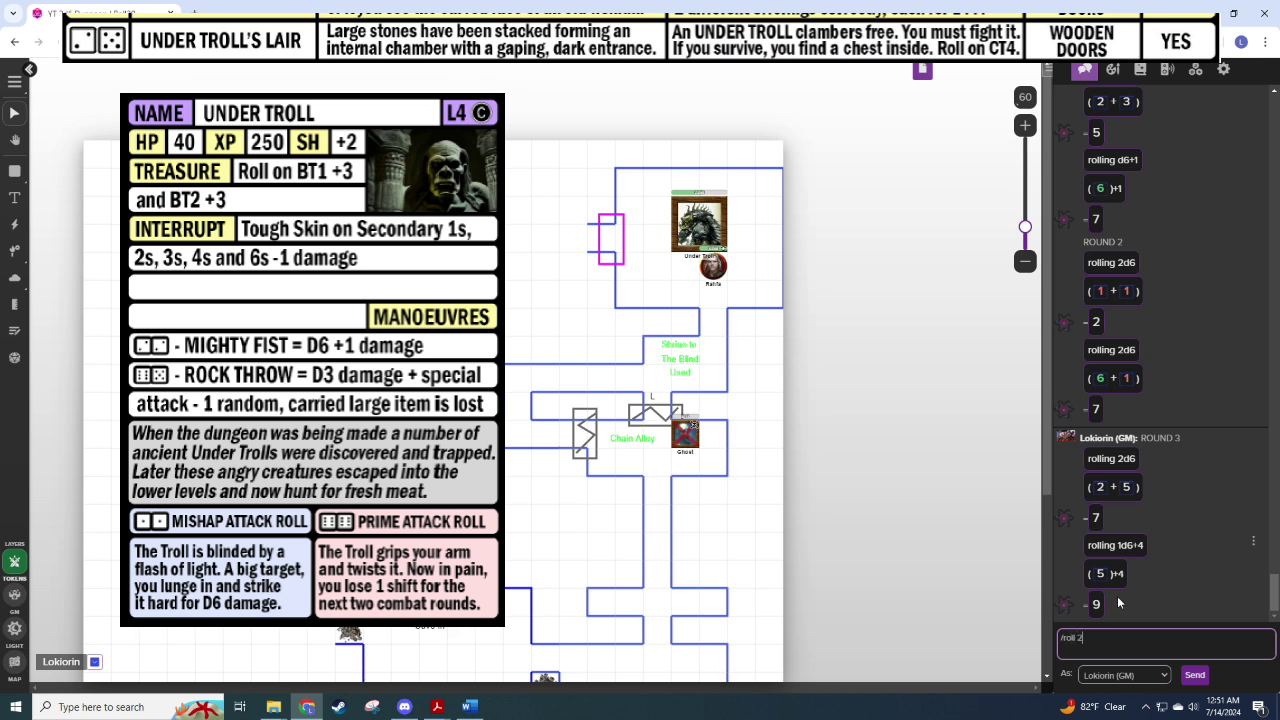
key(Return)
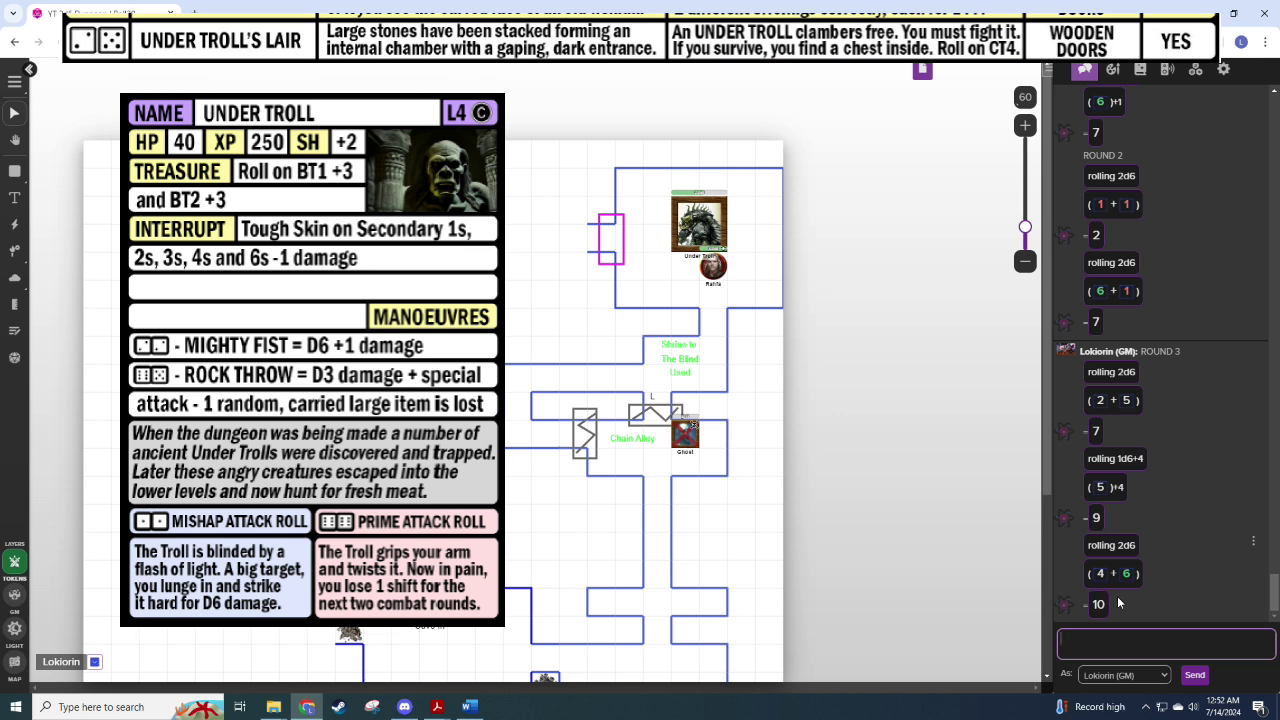
text(ROUND 4 Shift +1)
key(Return)
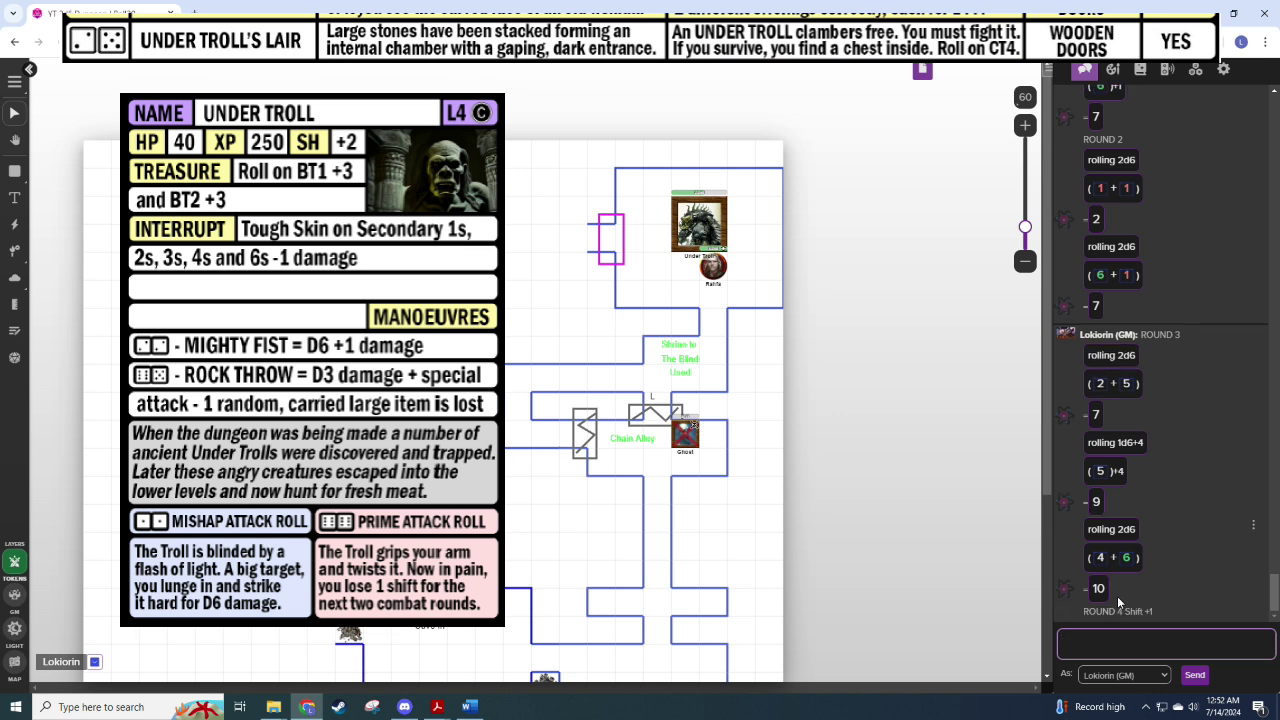
text(/r 2d6)
key(Return)
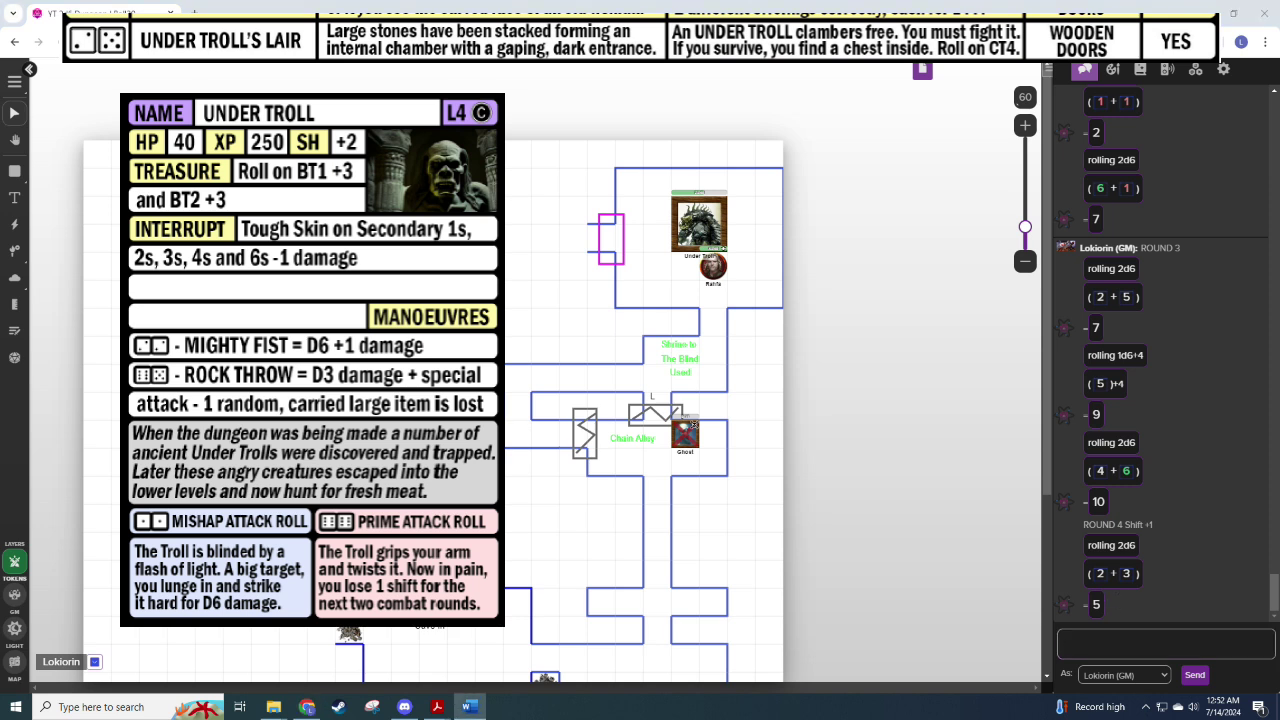
Step: Roll 1d6+4 for 8 and set the Under Troll's hit points to 15
click(1077, 642)
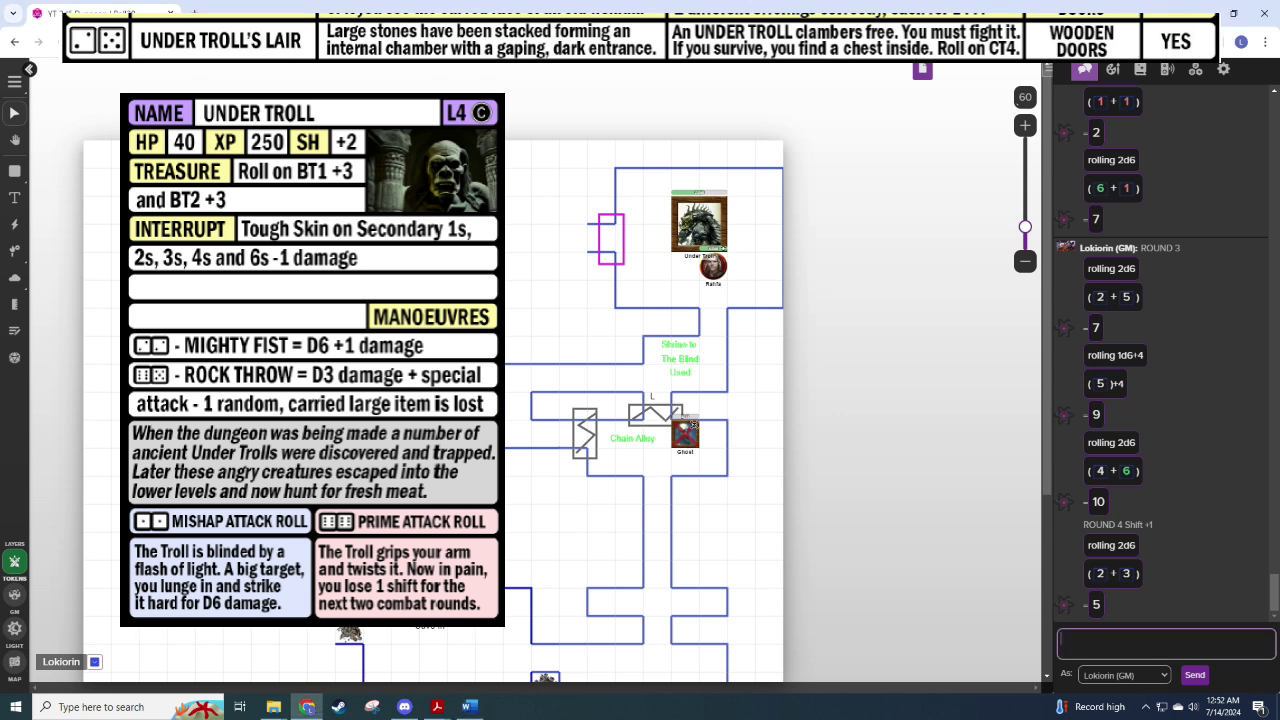
text(/roll 1d6+4)
key(Return)
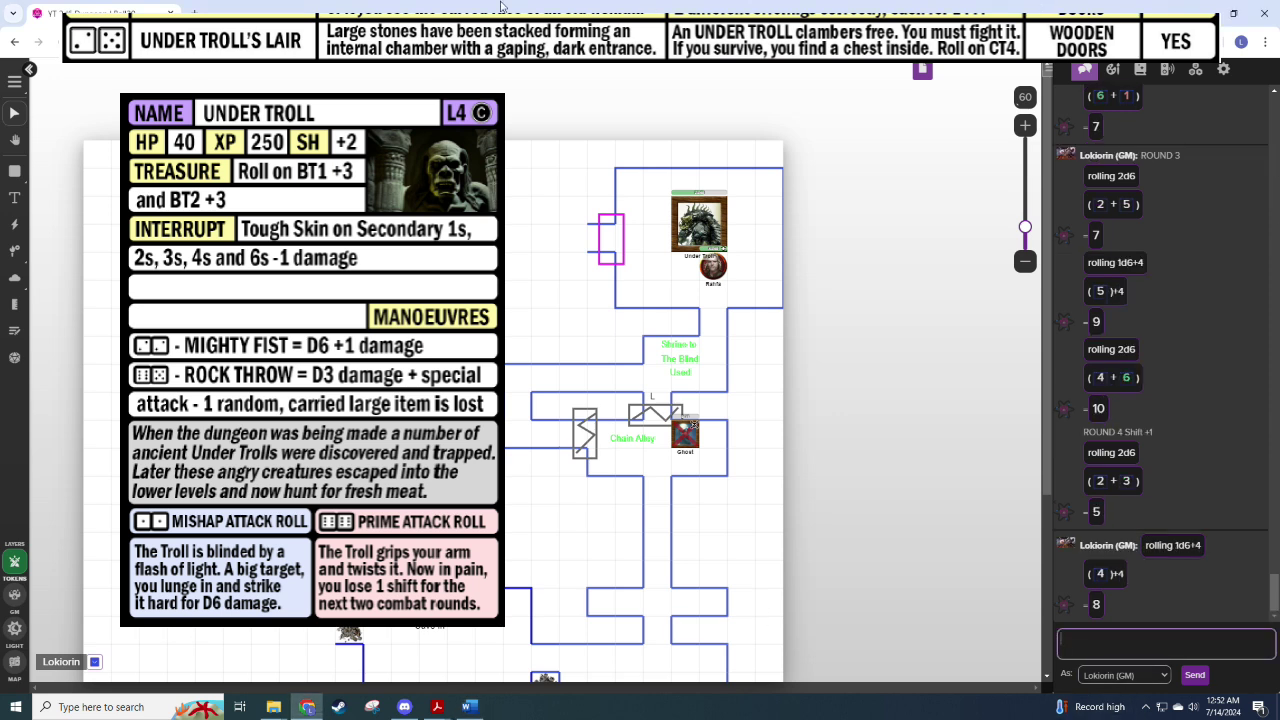
click(706, 198)
click(704, 149)
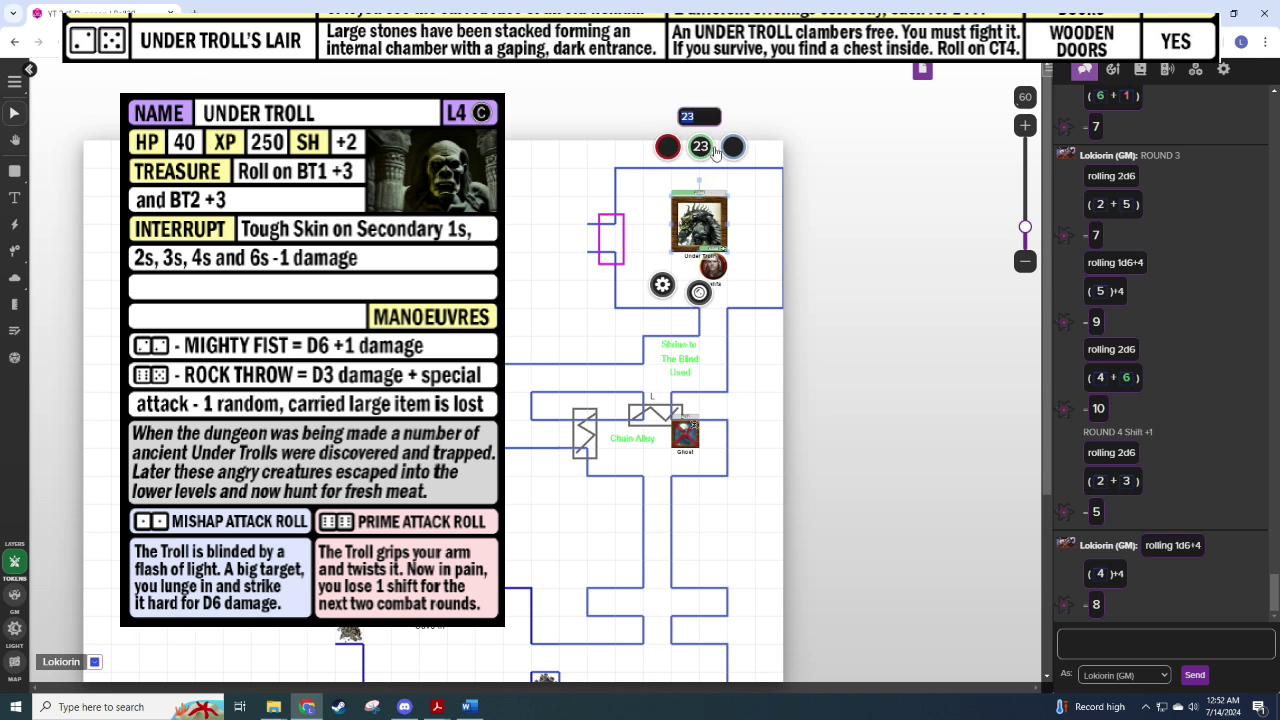
text(15)
key(Return)
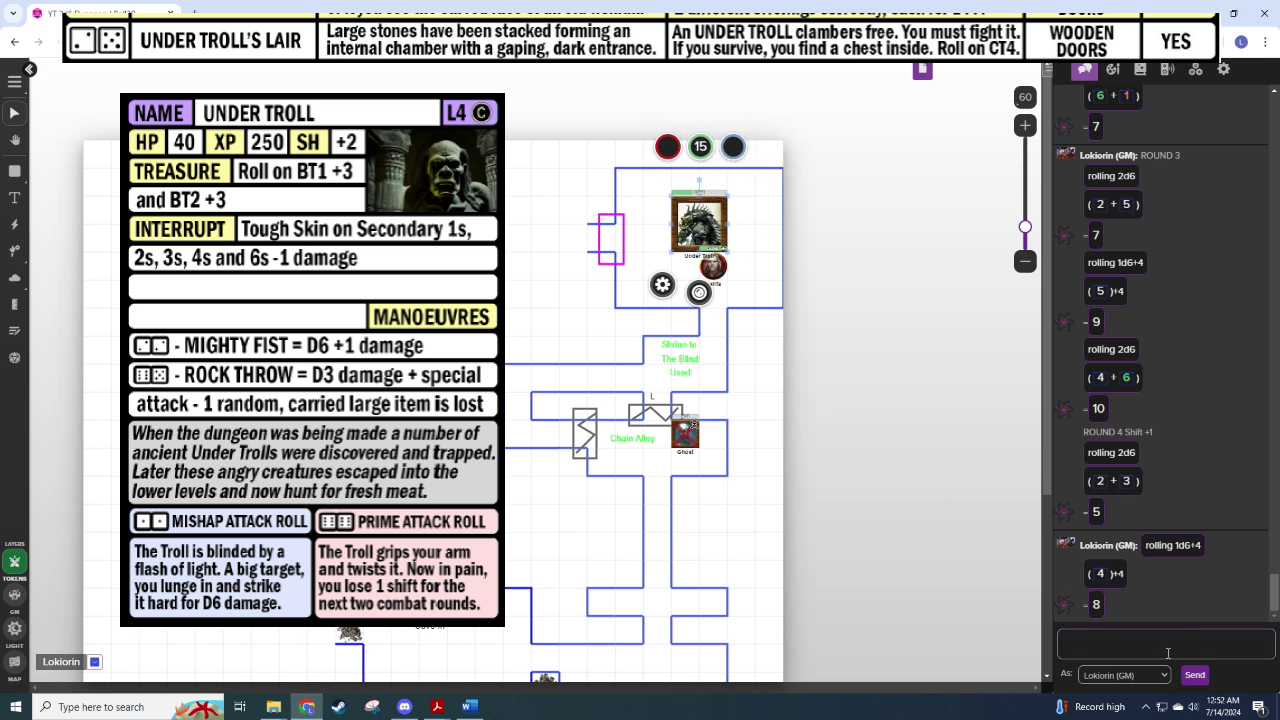
Step: Roll 2d6 for 3 and d6+1 for 5 in chat
click(1109, 636)
text(/roll 2d6)
key(Return)
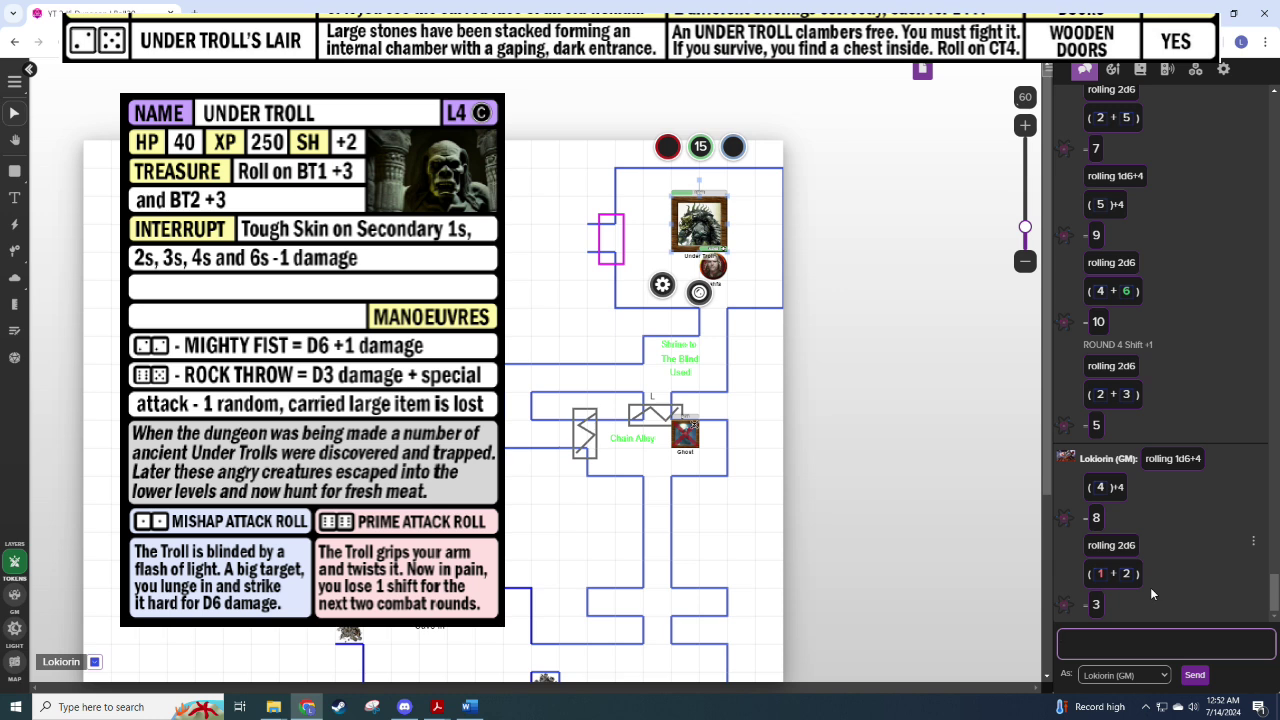
text(/r d6+1)
key(Return)
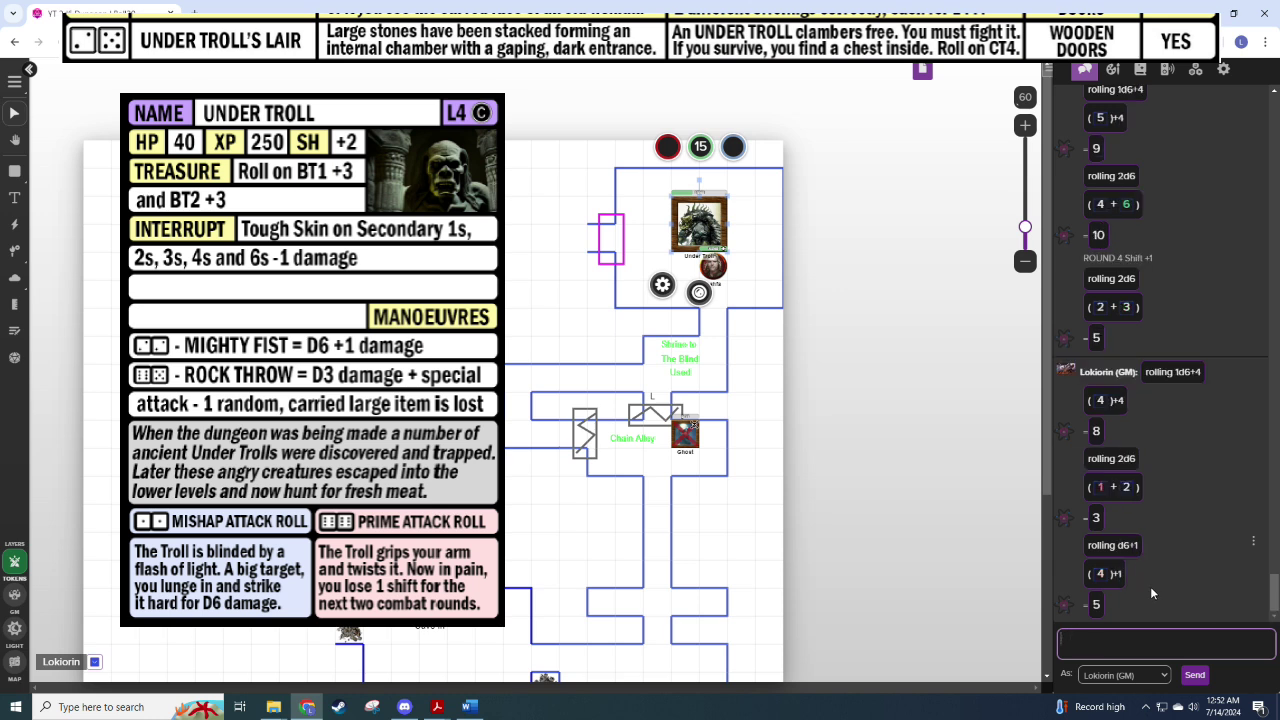
Step: Take 5 off the hero token's hit points, leaving 38
click(712, 268)
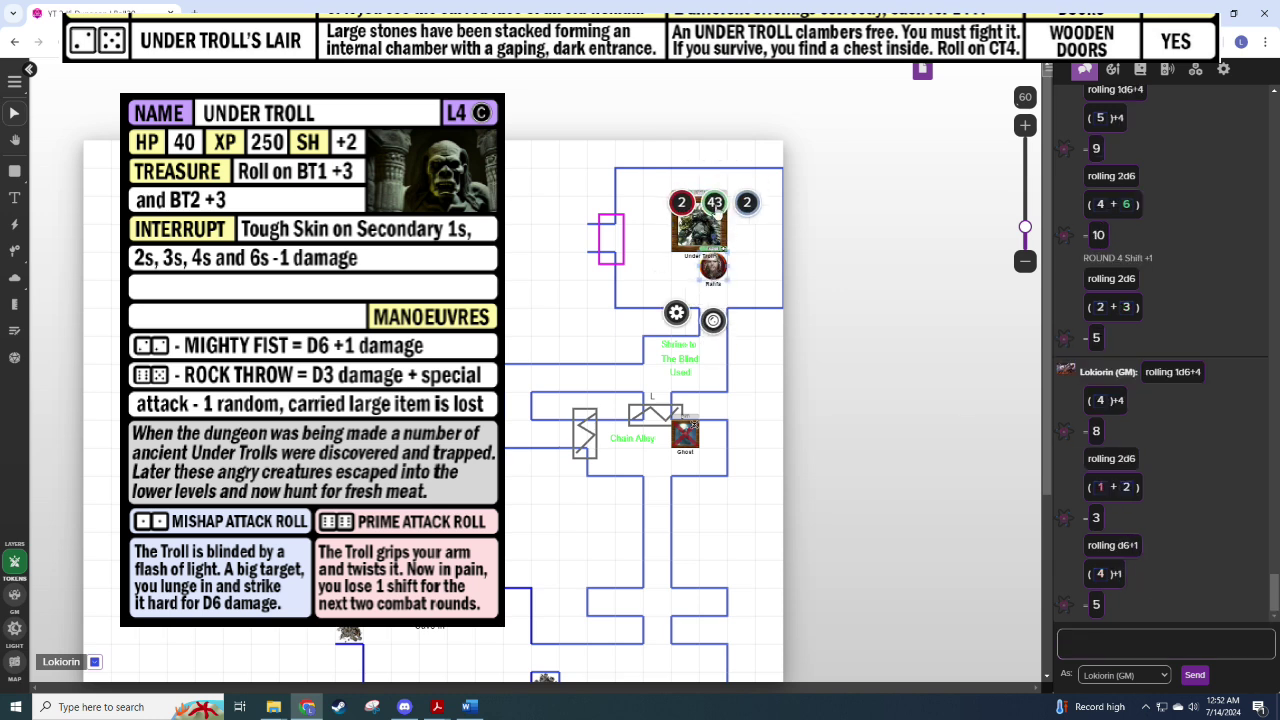
click(715, 205)
text(-5)
key(Return)
click(735, 371)
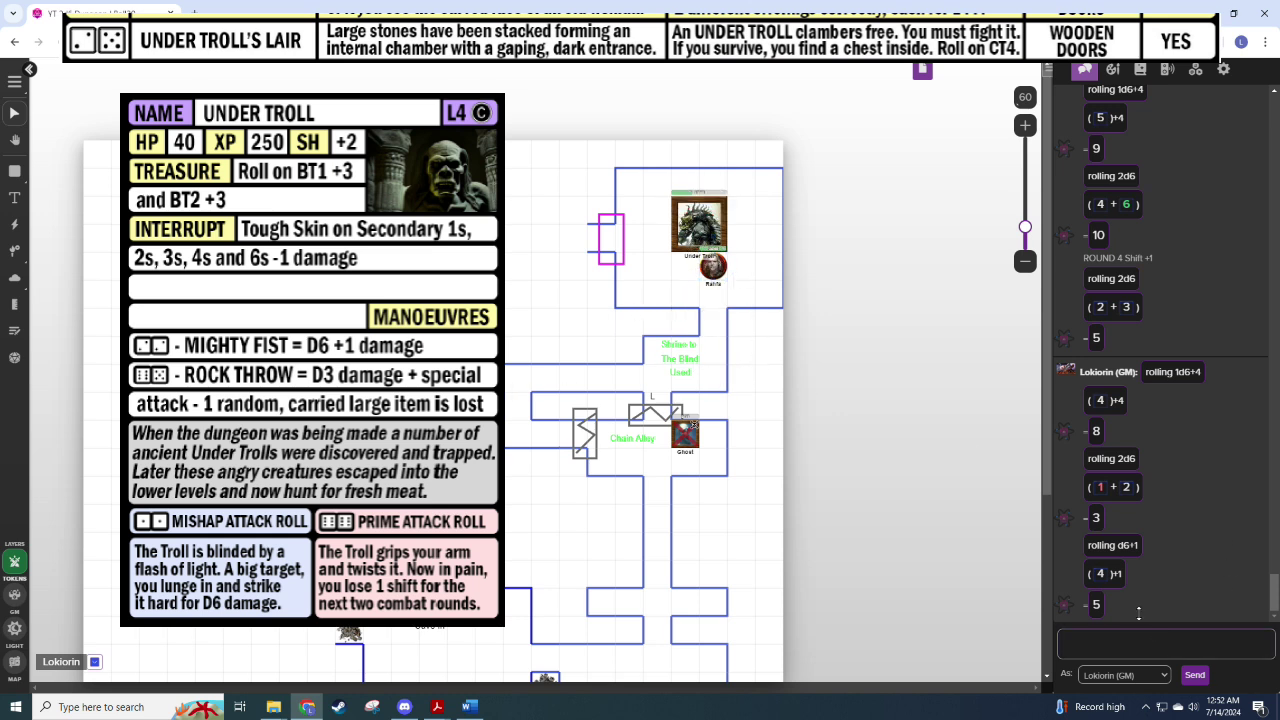
click(1156, 632)
Step: Post the round 5 note 'HOUND 5 Shift +2', then roll 2d6 to attack and 1d6+4 damage
text(HOUND 5 Shi)
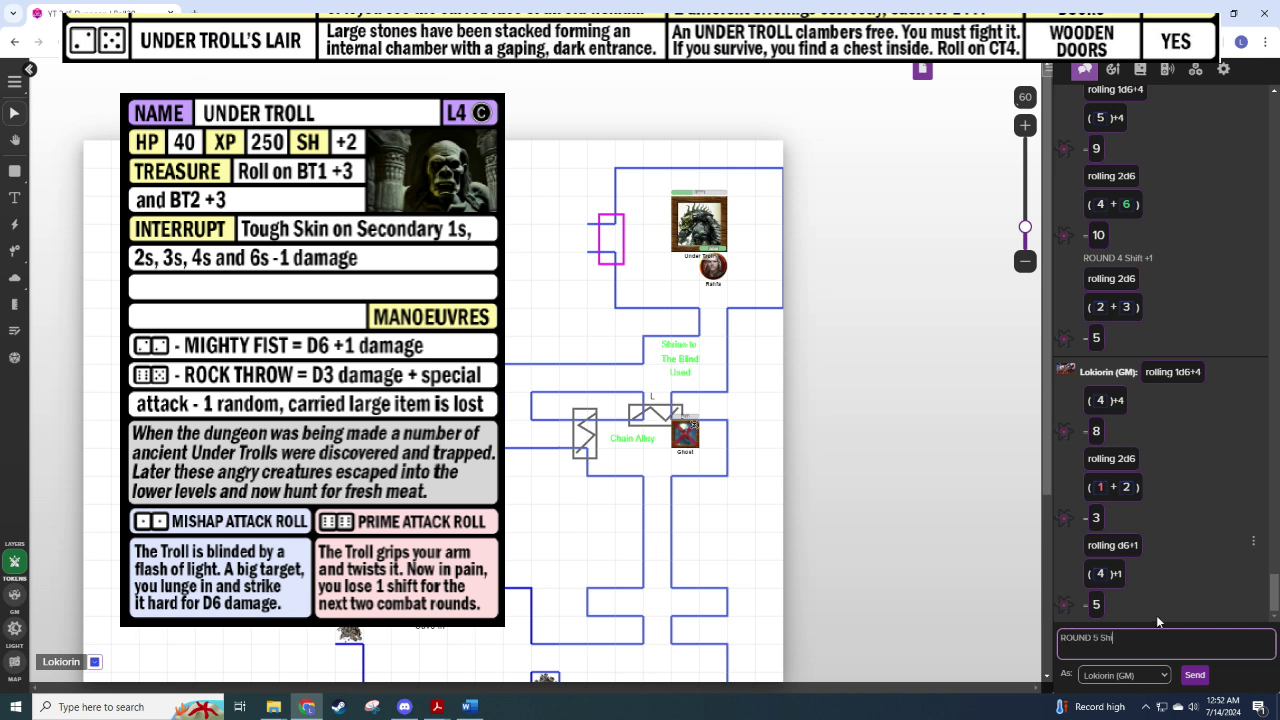
text(ft +2)
key(Return)
text(/r 2d6)
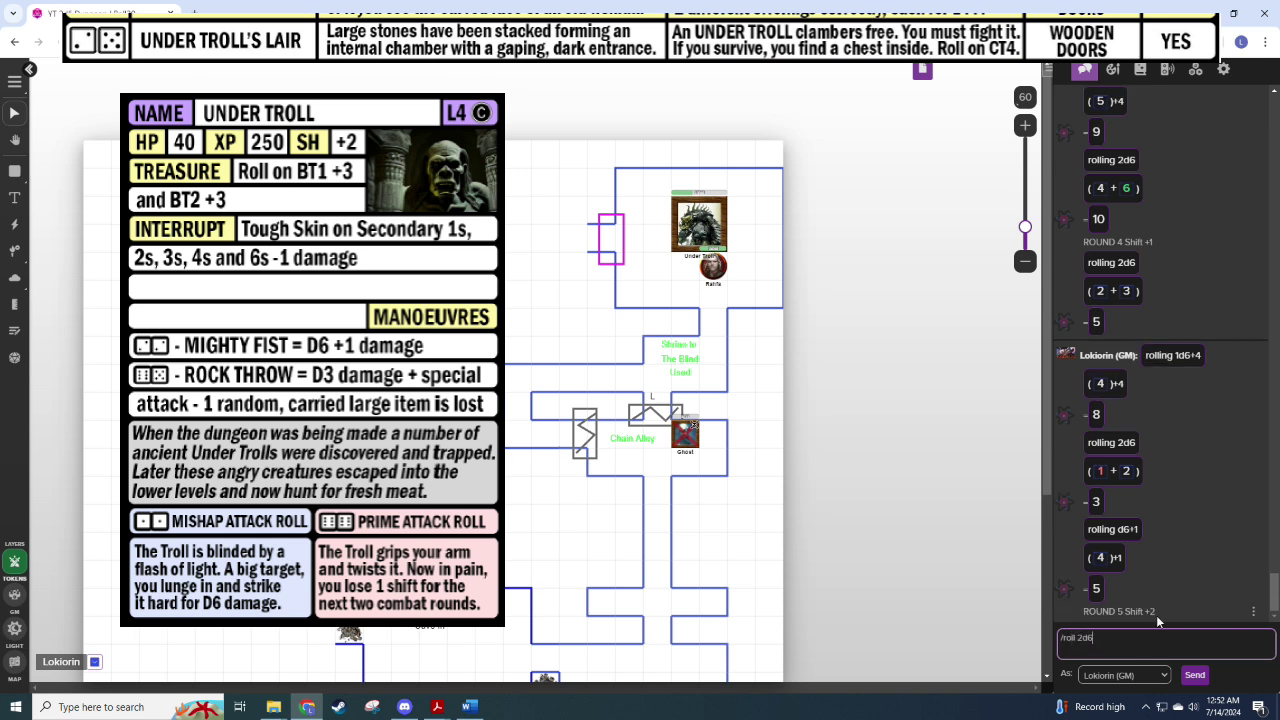
key(Return)
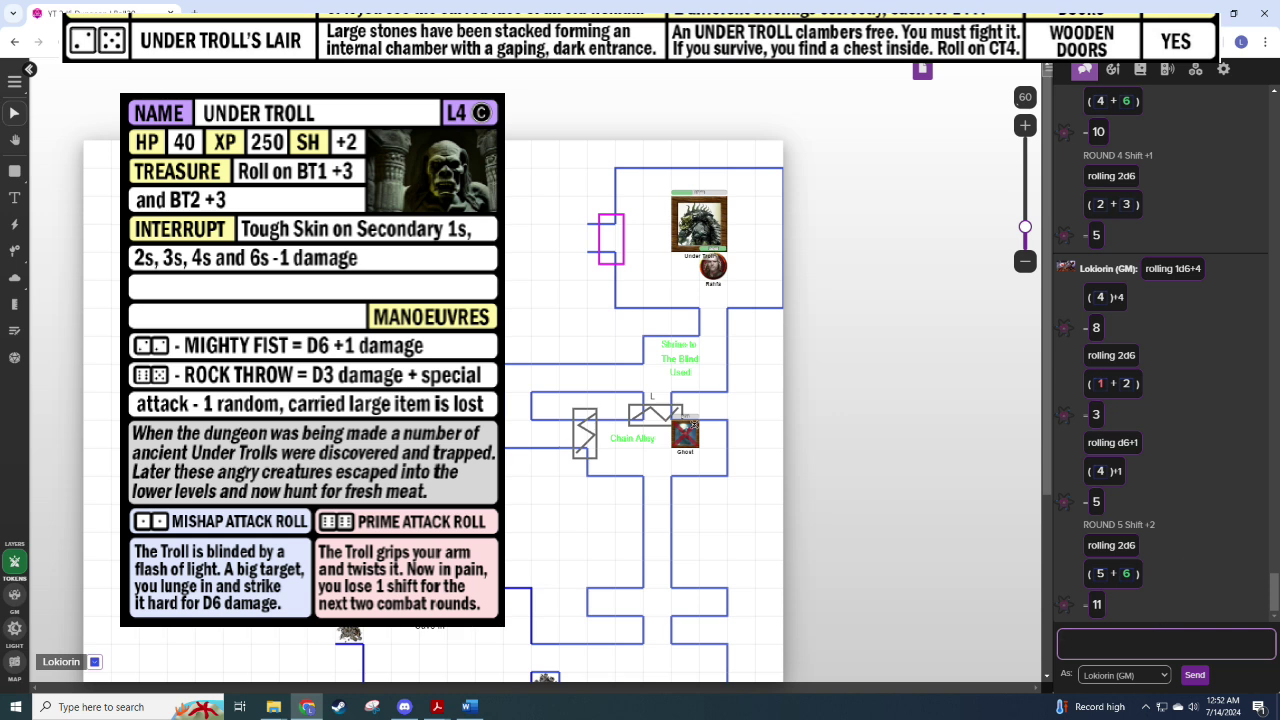
key(alt+Tab)
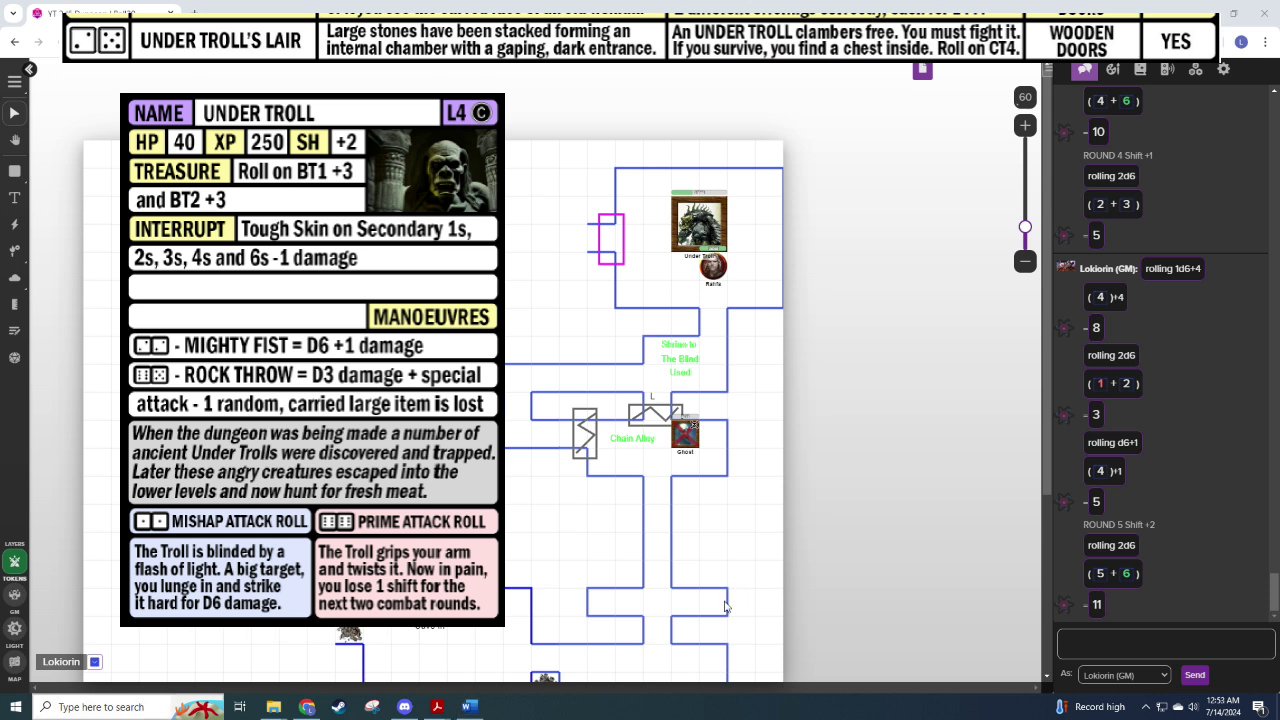
click(1260, 632)
text(/roll 1d6+4)
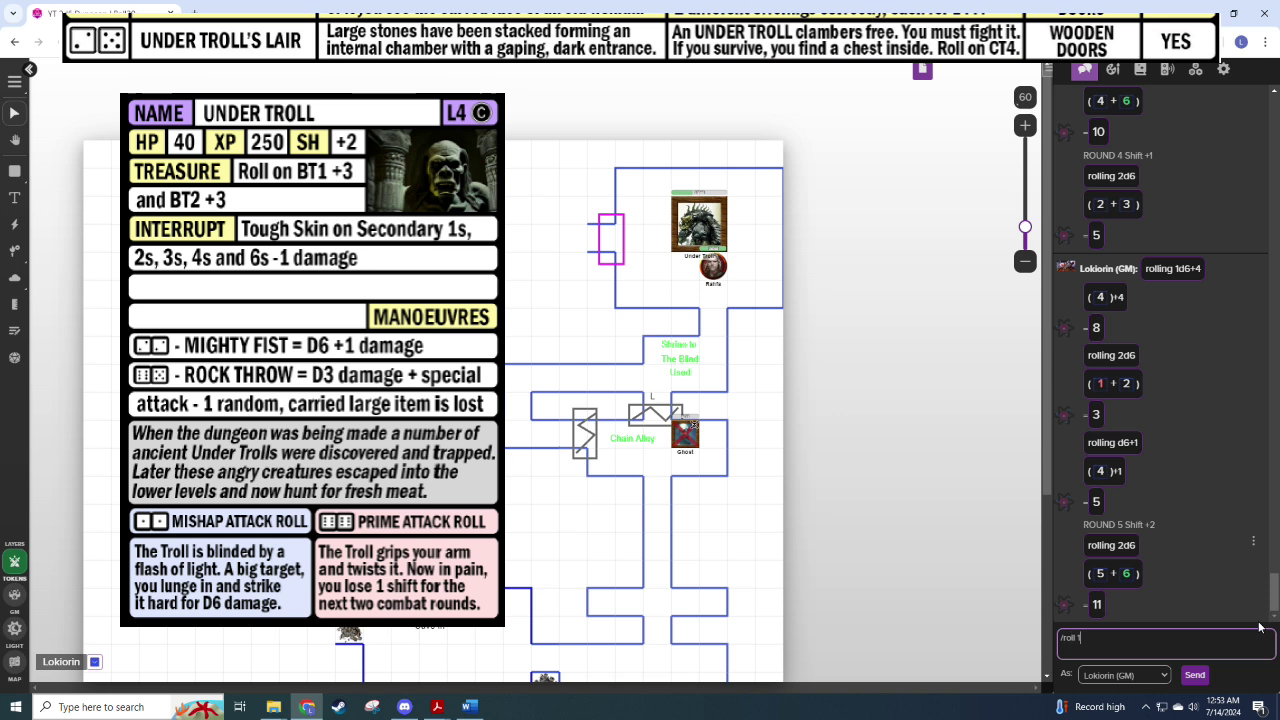
key(Return)
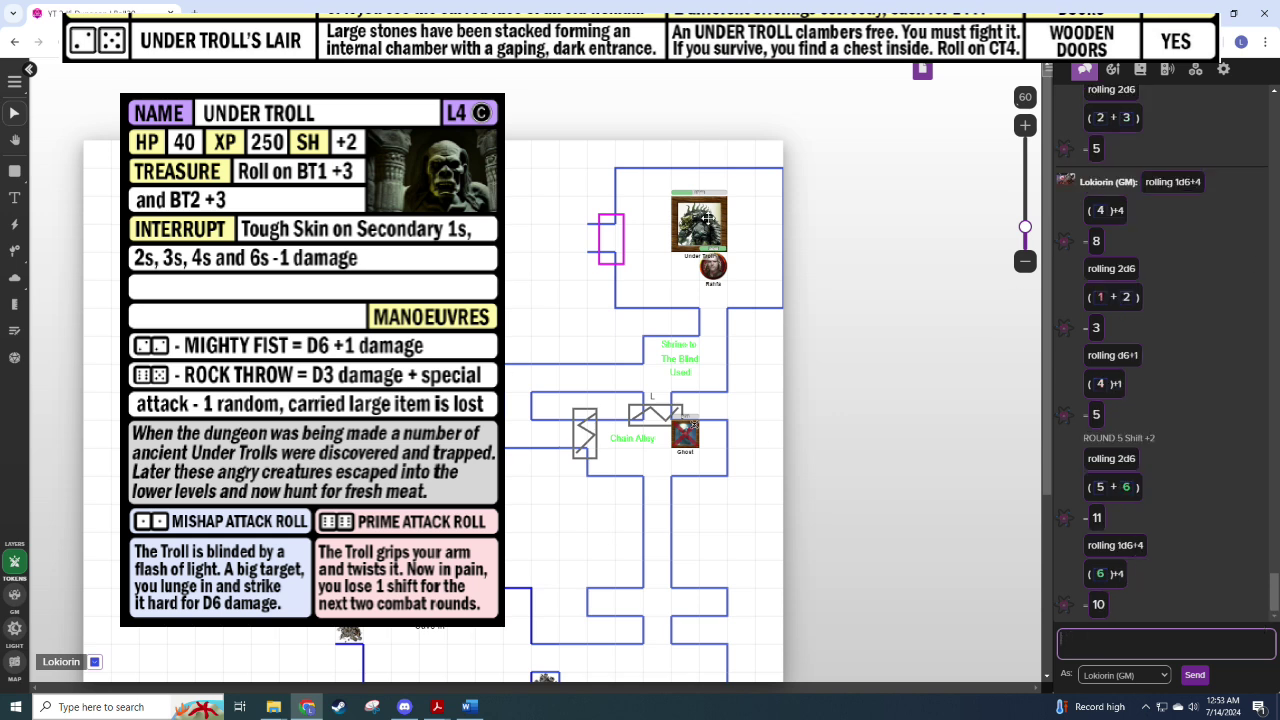
Step: Lower the Under Troll's hit points to 5
click(708, 218)
click(709, 151)
text(5)
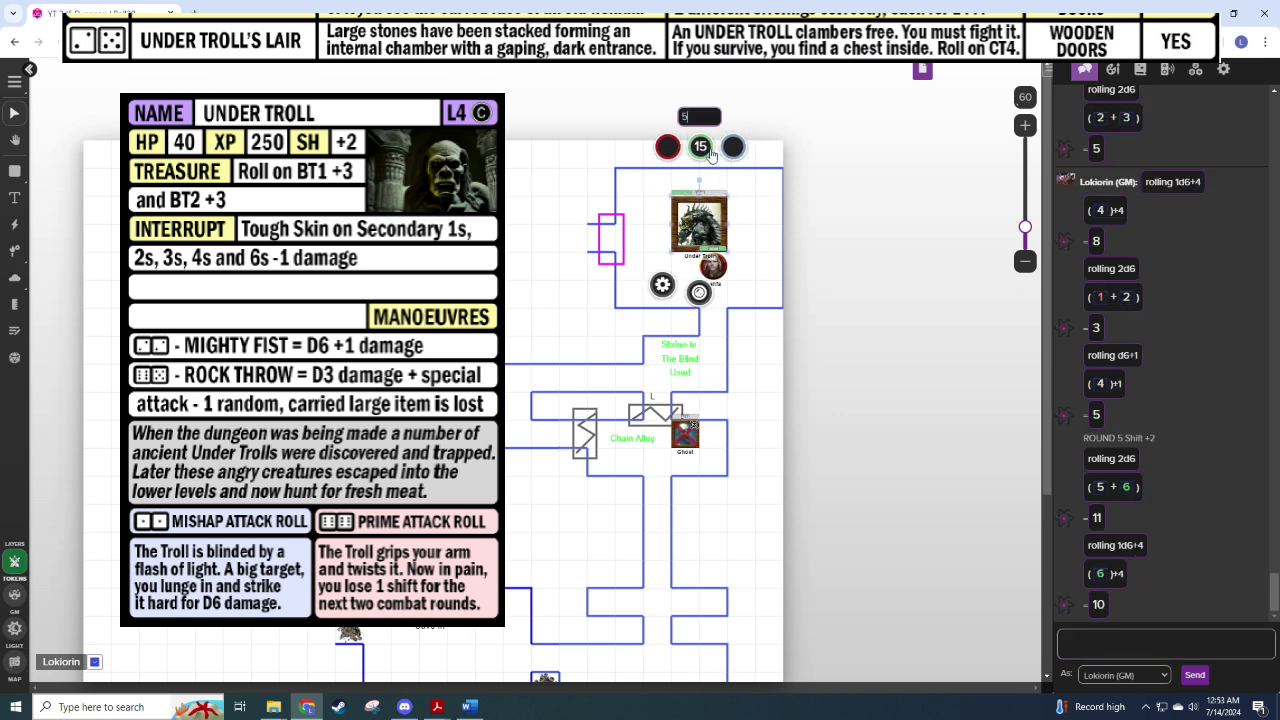
key(Return)
Step: Roll 2d6 for the troll's attack and d6+1 for its damage
click(1082, 640)
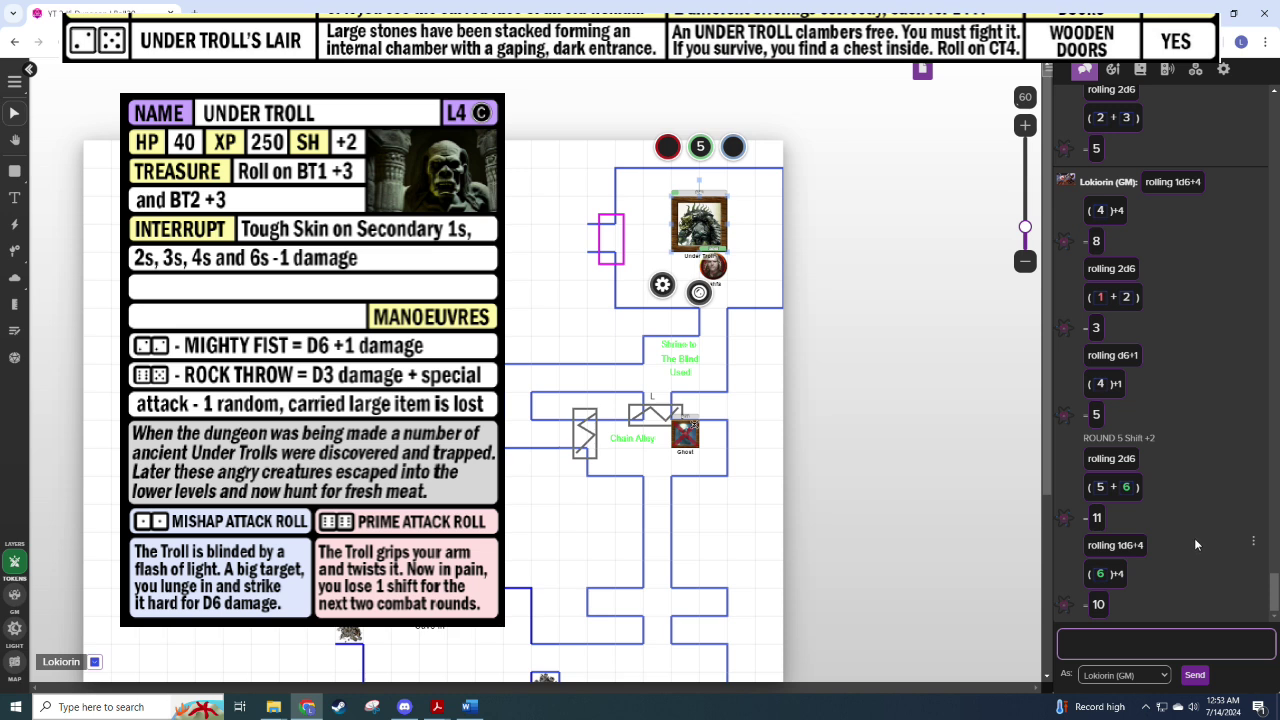
text(/r 2d6)
key(Return)
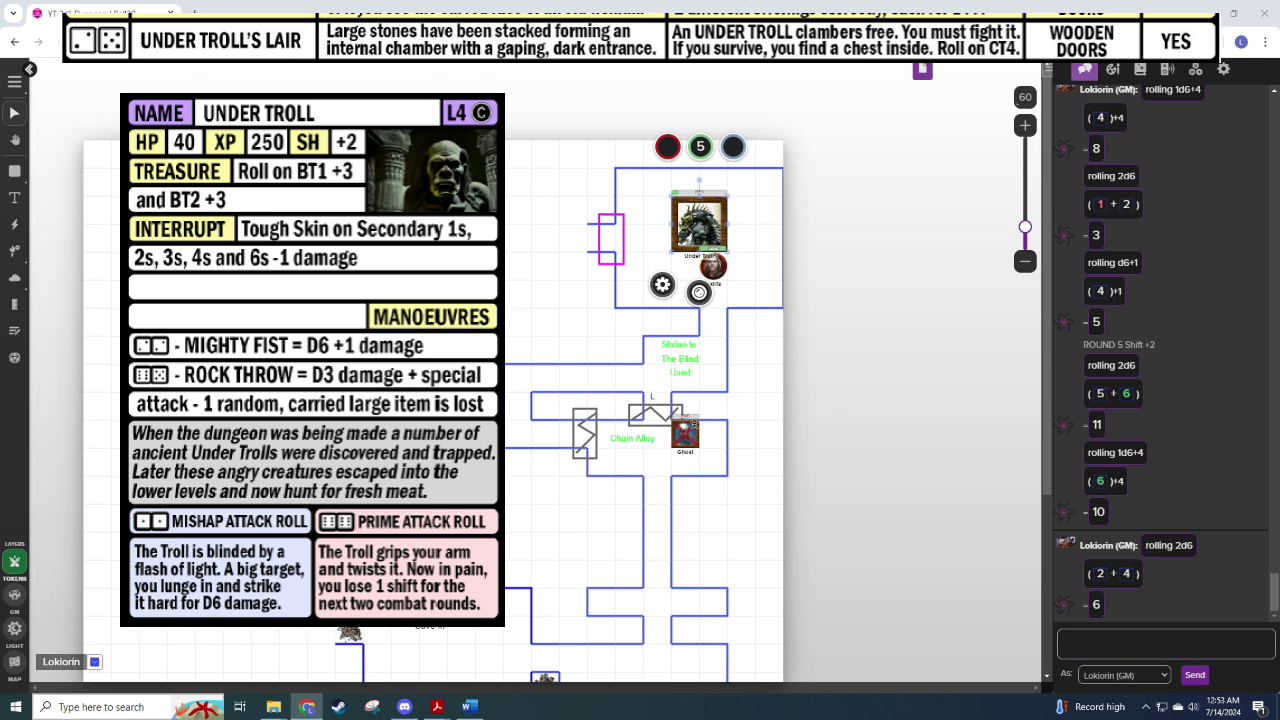
key(alt+Tab)
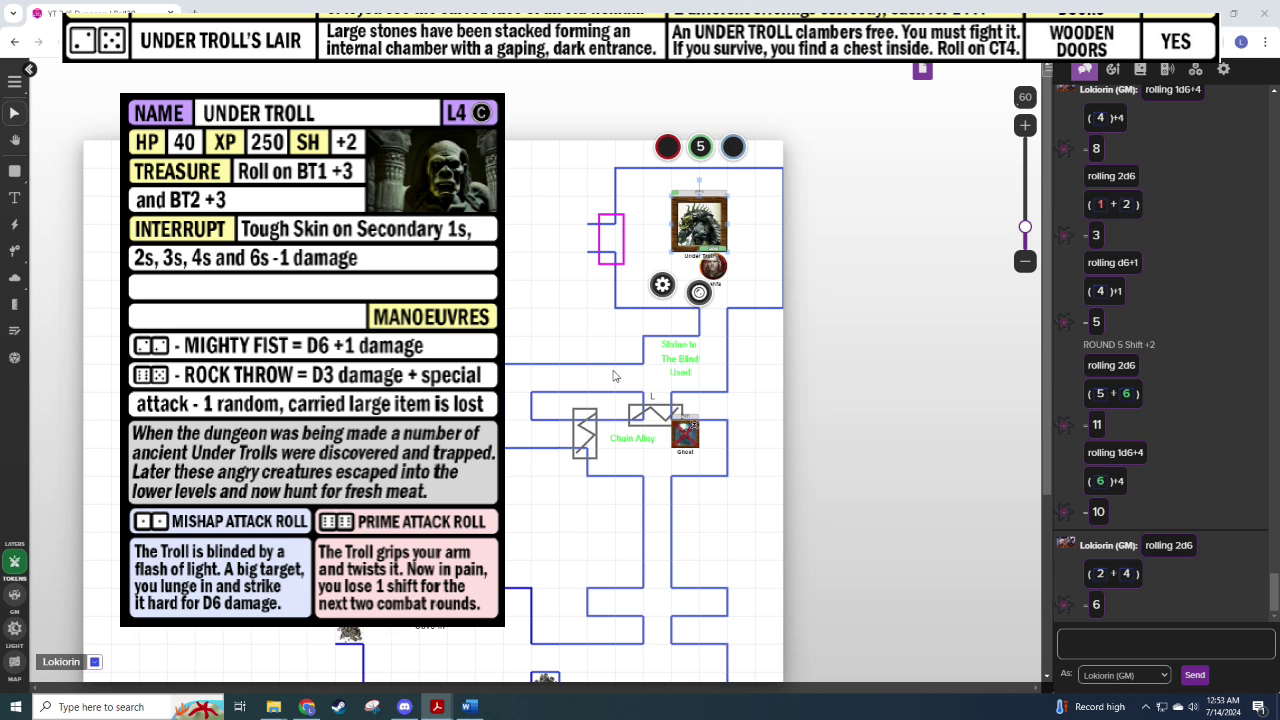
click(307, 706)
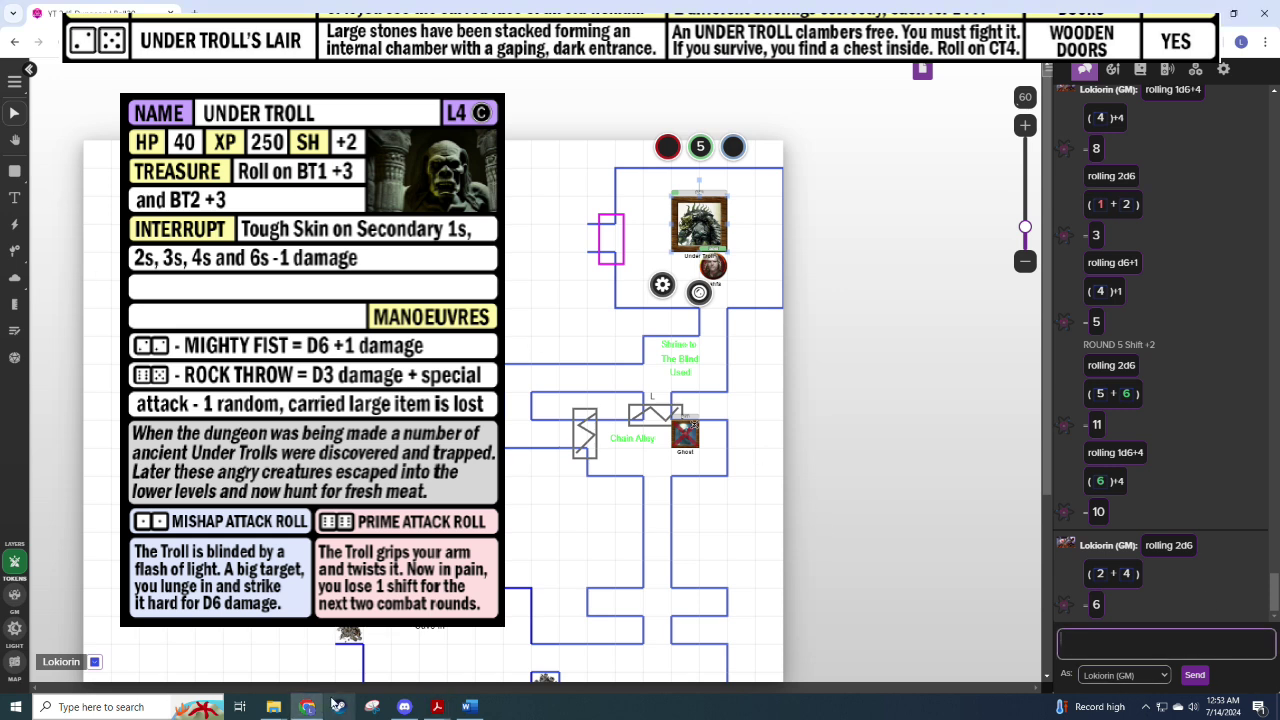
text(/roll d6+1)
key(Return)
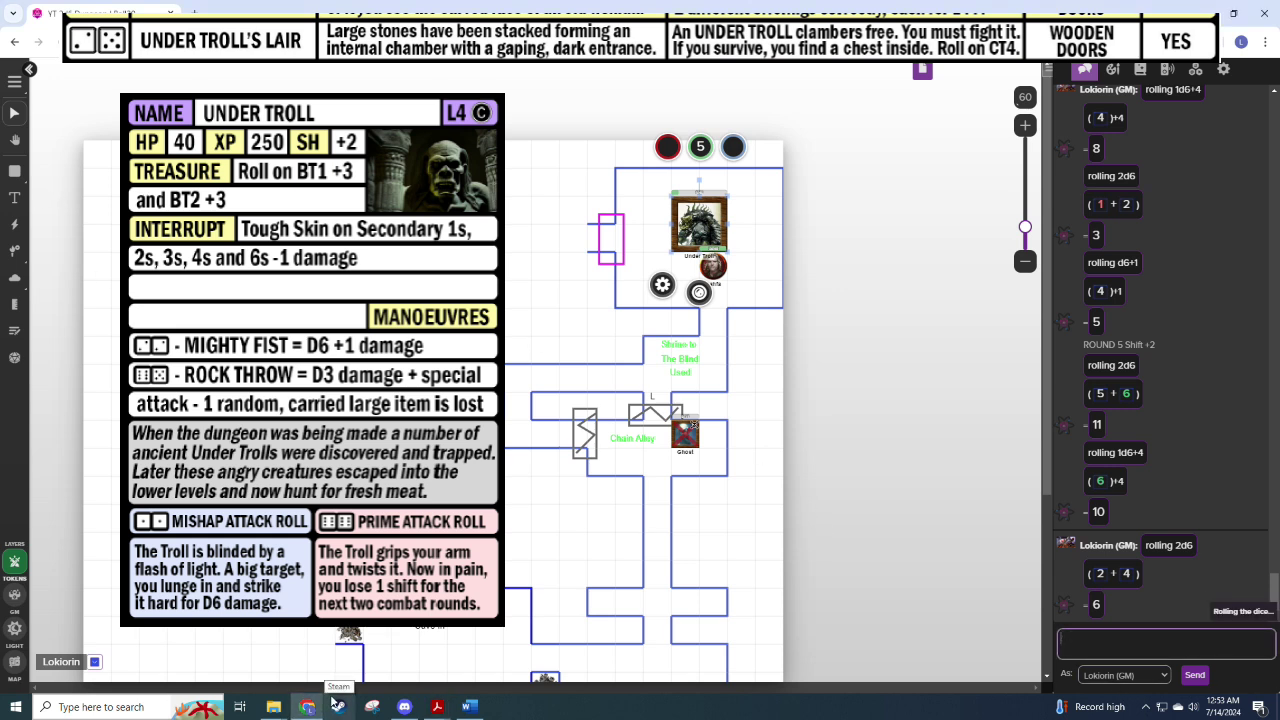
Step: Set the hero's hit points to 36
click(699, 222)
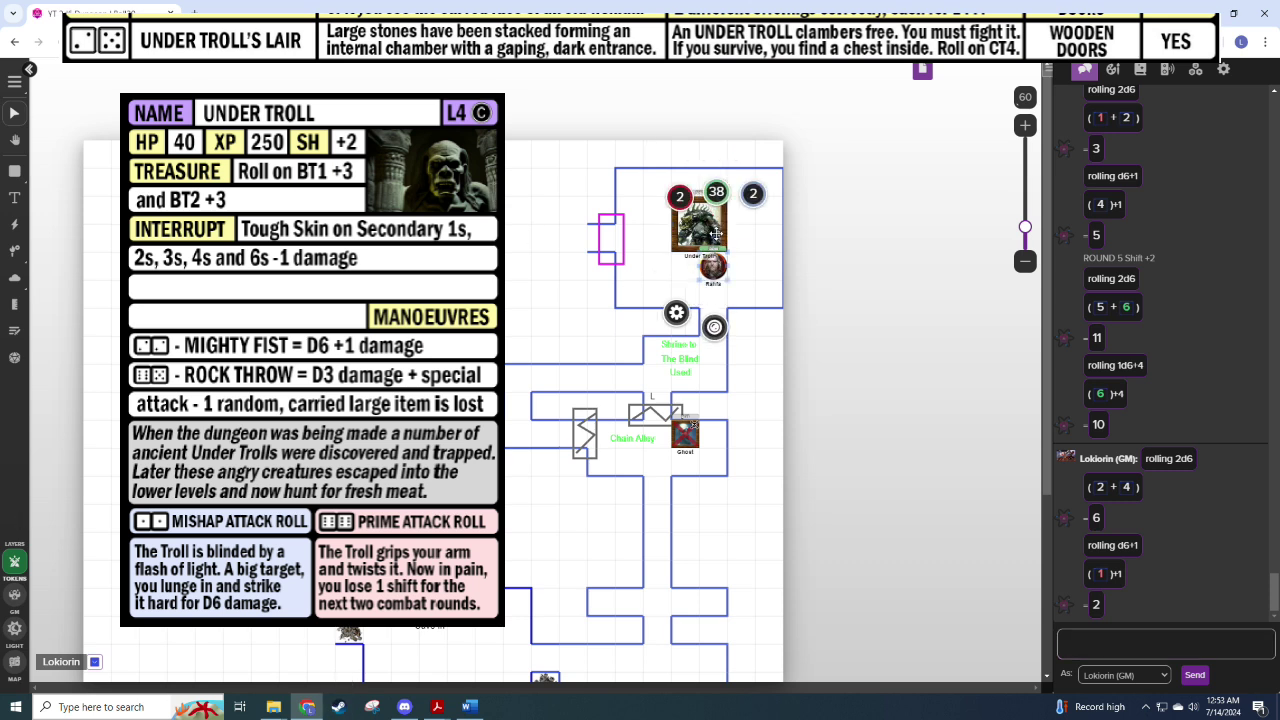
click(715, 206)
text(36)
key(Return)
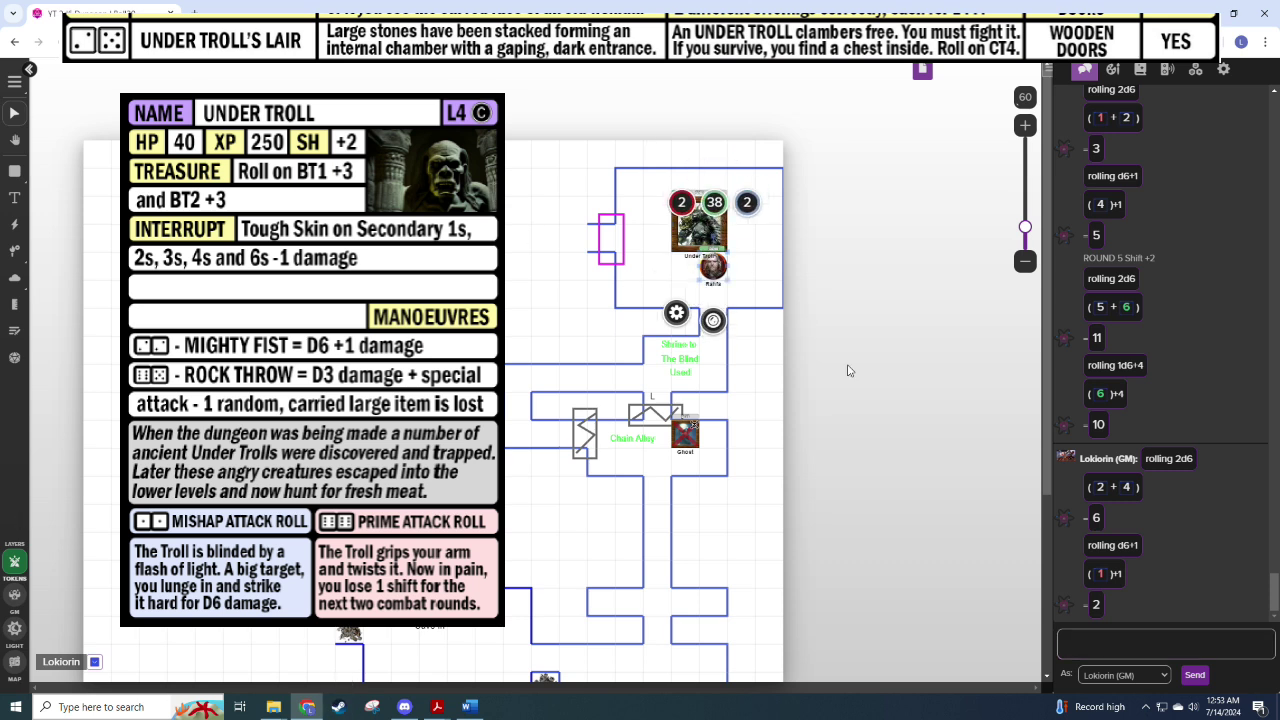
Step: Post 'ROUND 6 Shift +3', then roll 2d6 to attack and 1d6+4 damage for 9
click(1108, 640)
text(ROU)
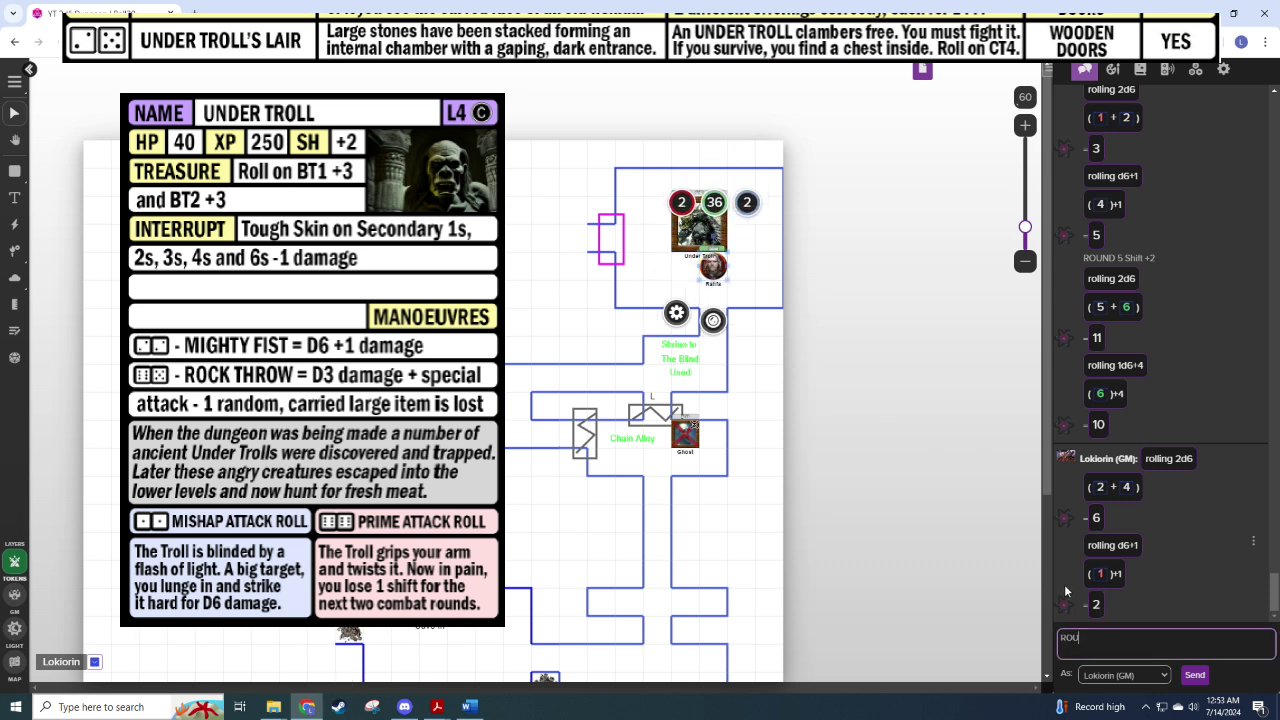
text(ND 6 Shift +3)
key(Return)
text(/roll 2d6)
key(Return)
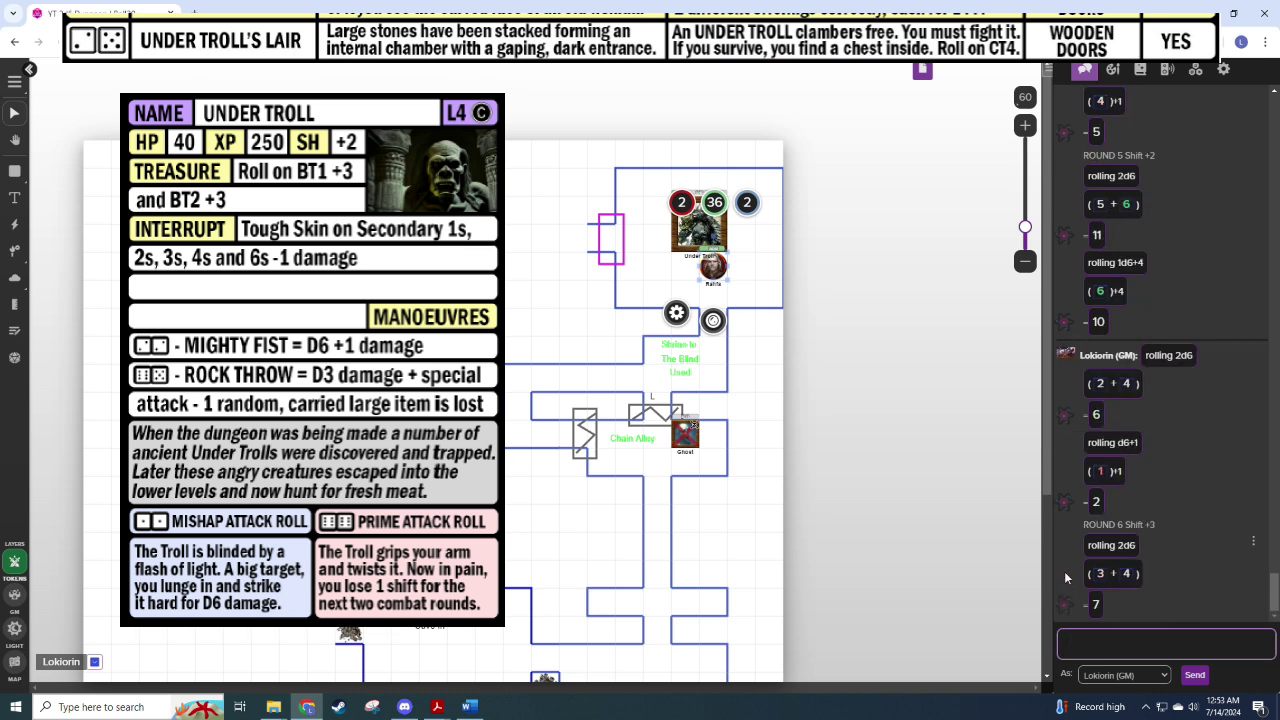
text(/roll 1d6+4)
key(alt+Tab)
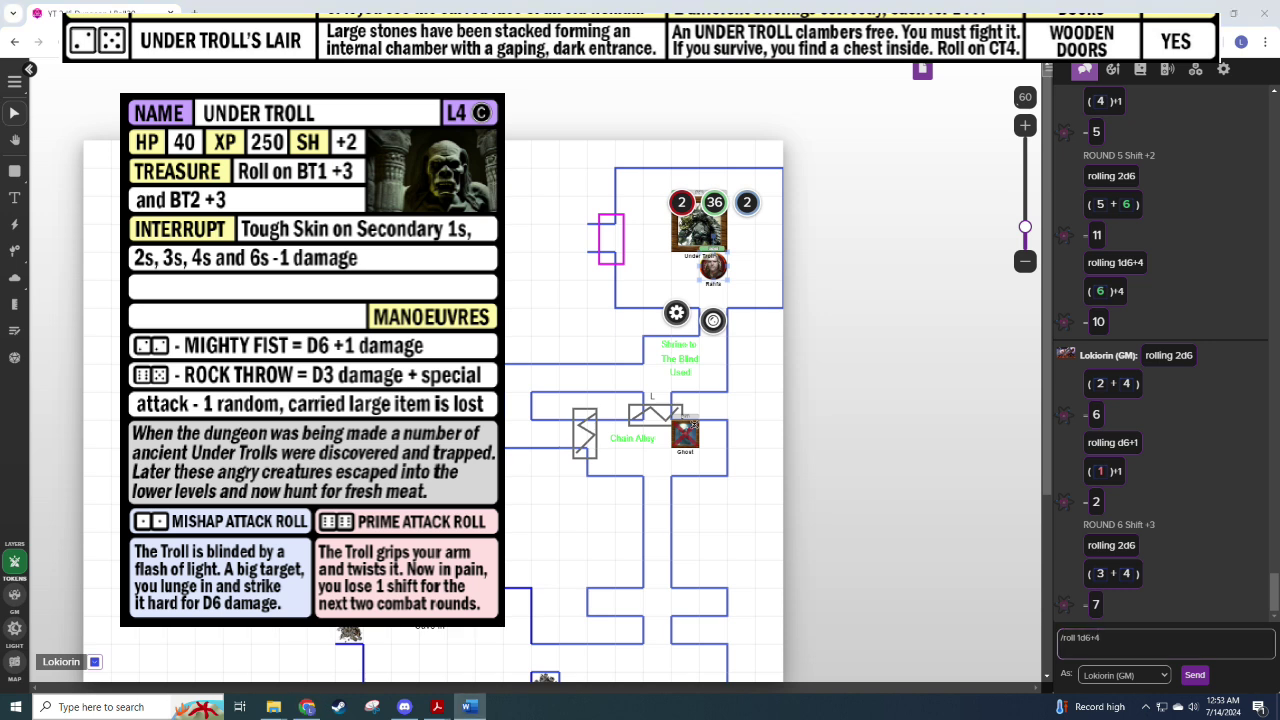
key(alt+Tab)
key(Return)
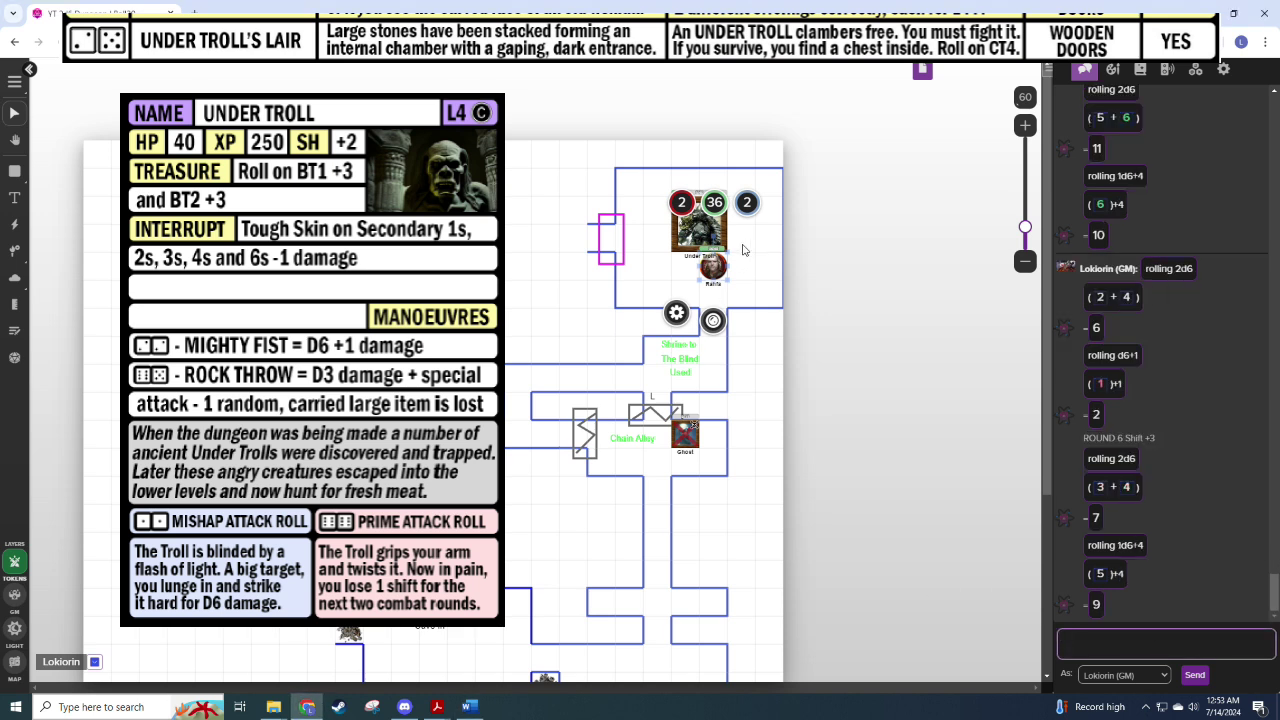
Step: Drop the Under Troll to 0 hit points and mark it dead with the red X
click(697, 229)
click(704, 154)
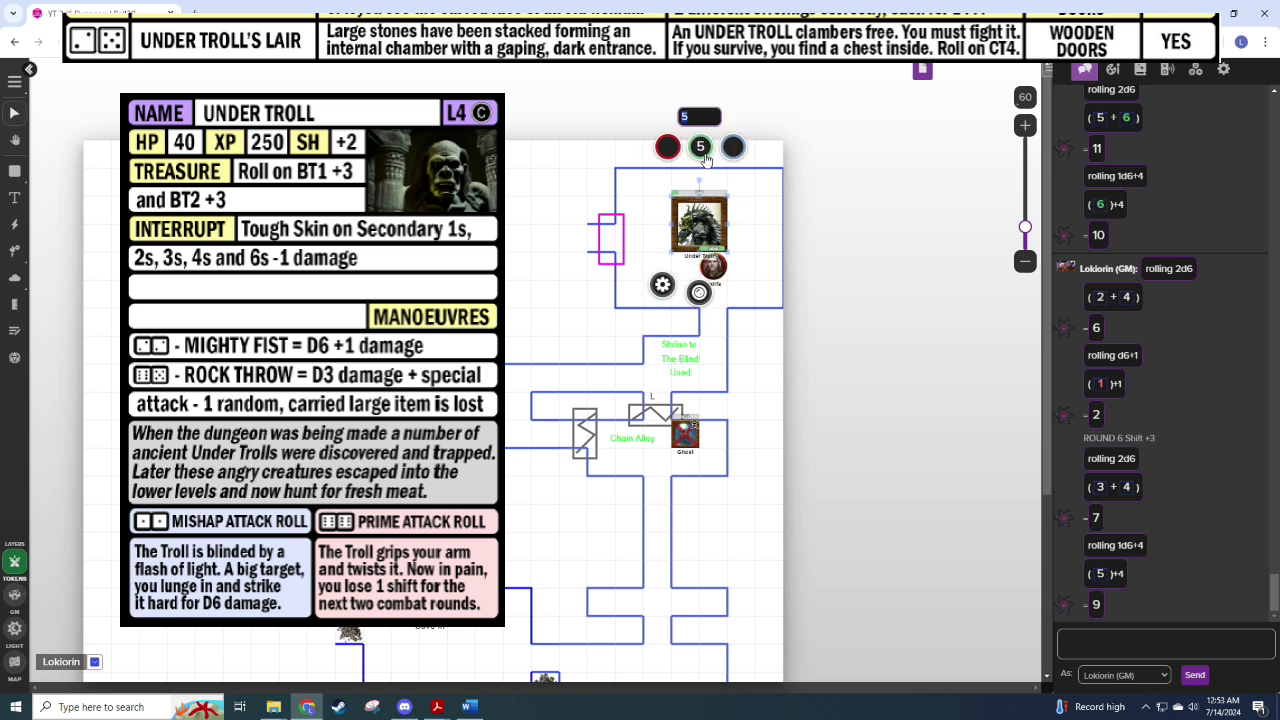
text(0)
key(Return)
click(699, 292)
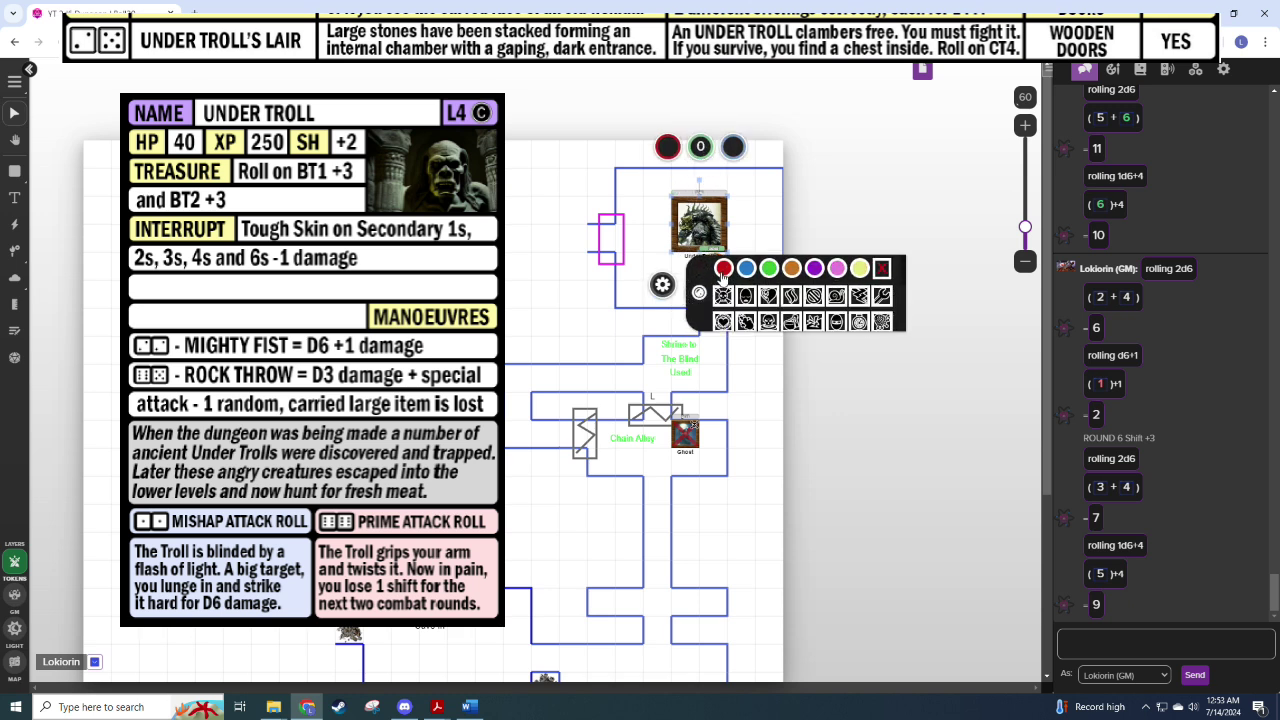
click(722, 296)
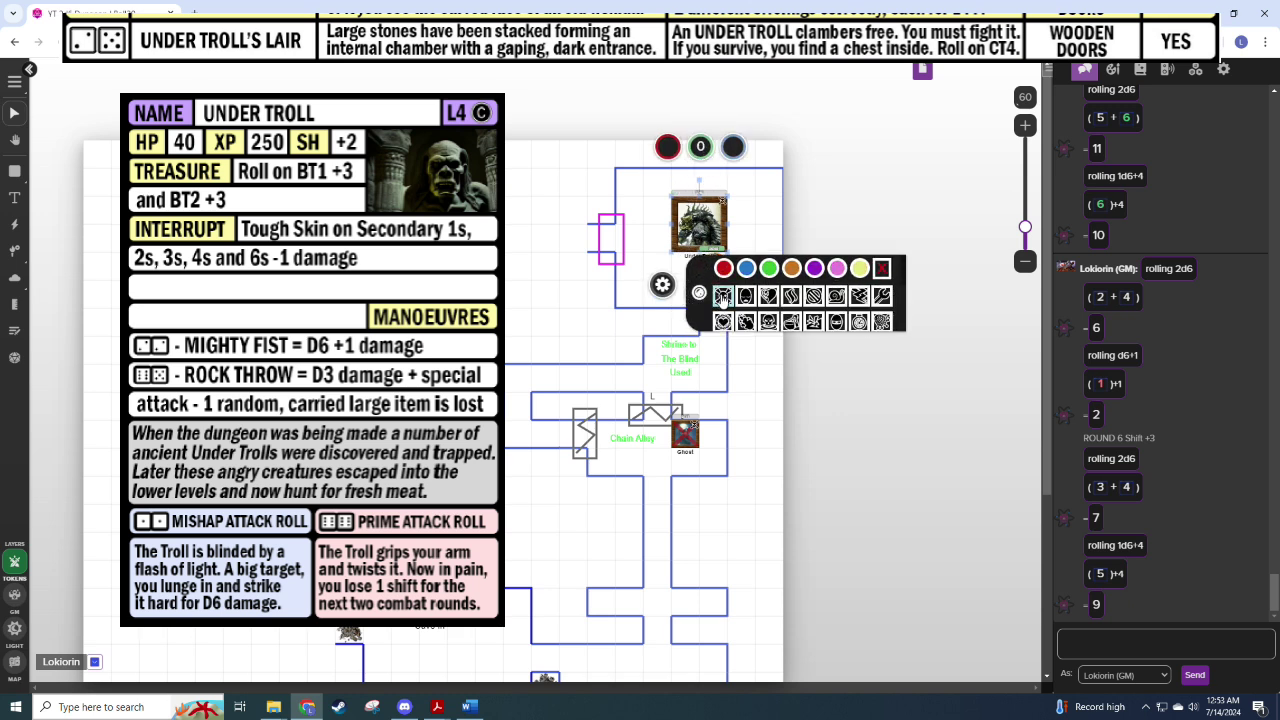
click(880, 269)
click(786, 204)
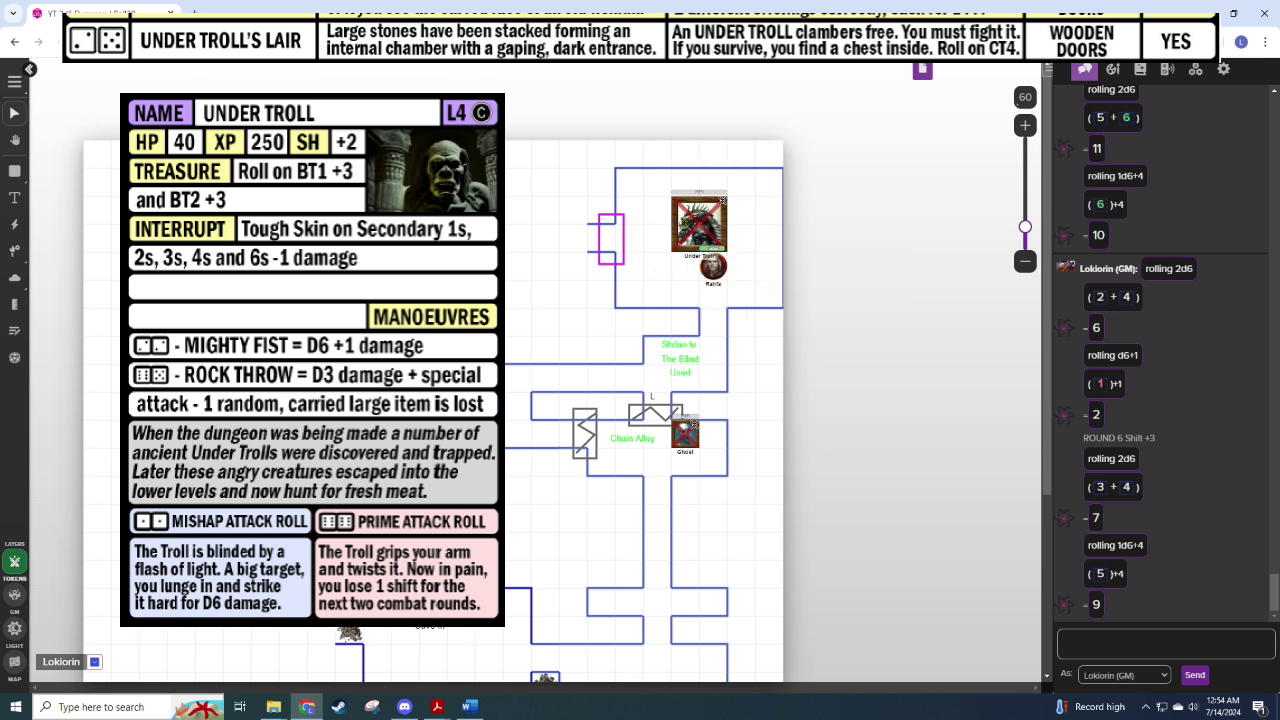
Step: Post the loot and experience note 'BT1+3, BT2+3, CT4 +250xp' in chat
click(1087, 650)
text(BT1)
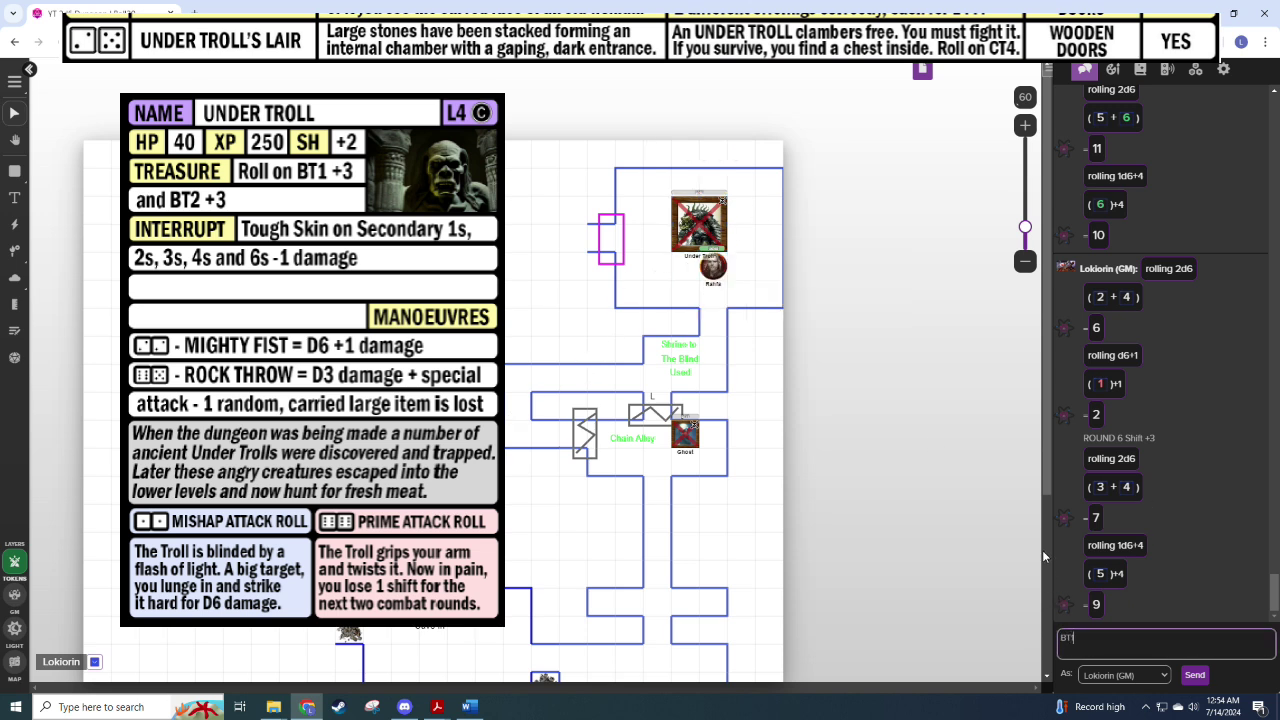
text(+3, BT2+3, CT4 +250xp)
key(Return)
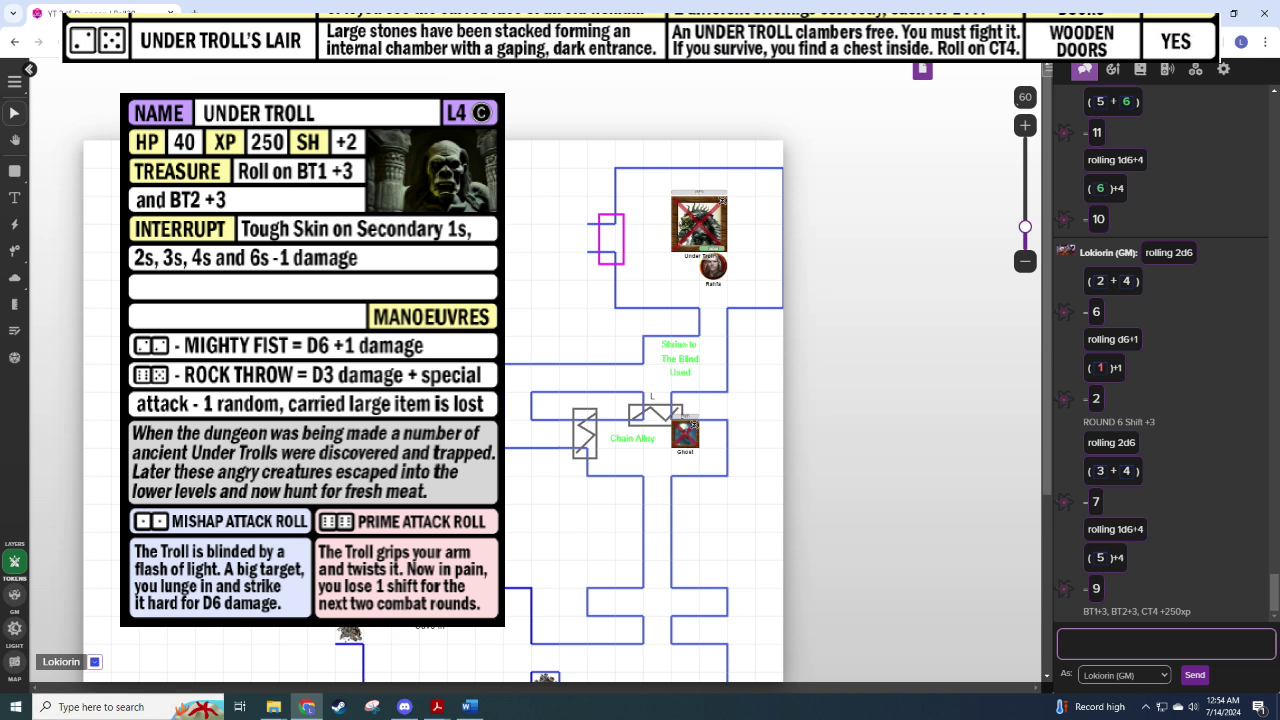
key(alt+Tab)
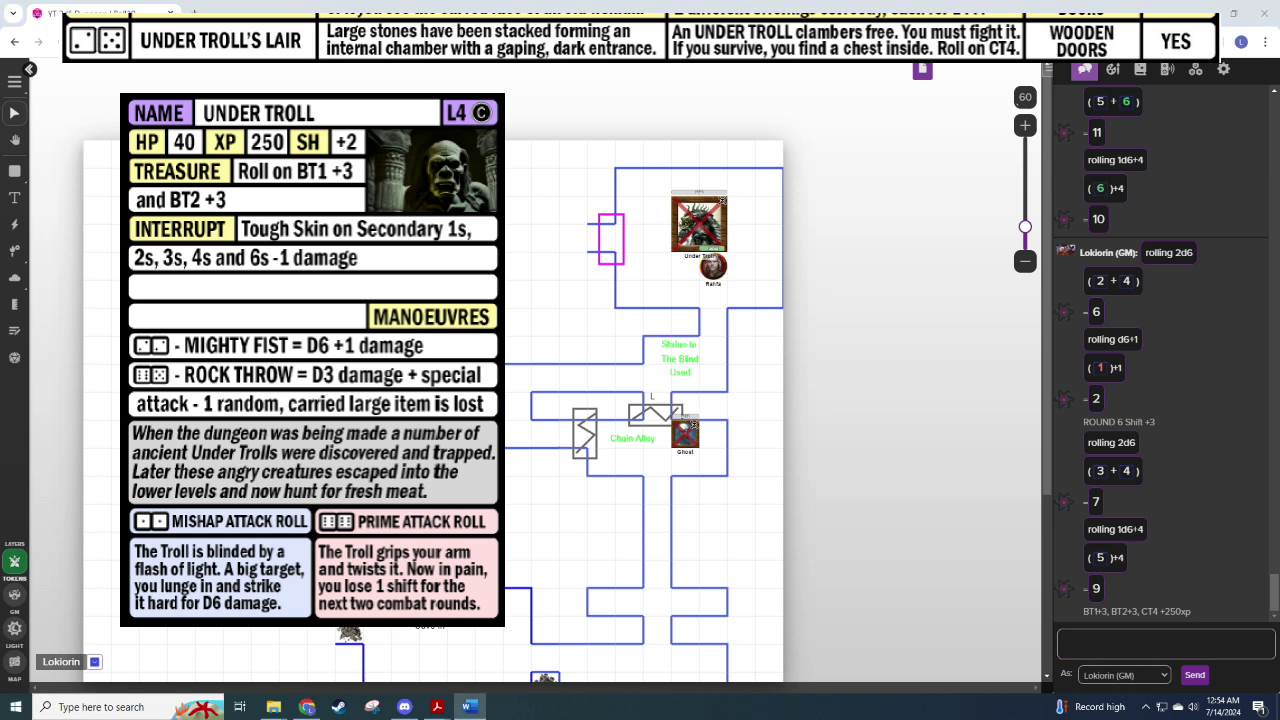
Step: Roll 1088+250 in chat for a total of 1338 experience
click(1176, 650)
text(/ro)
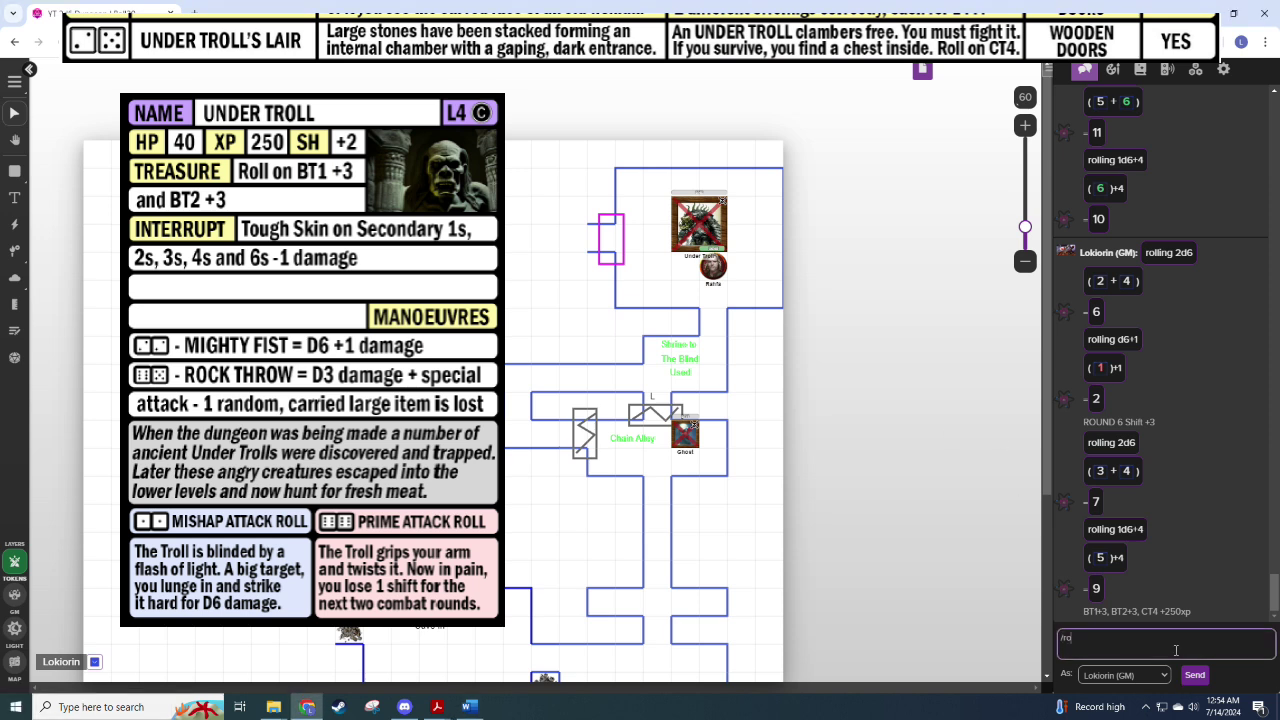
text(ll 1d88+250)
key(Return)
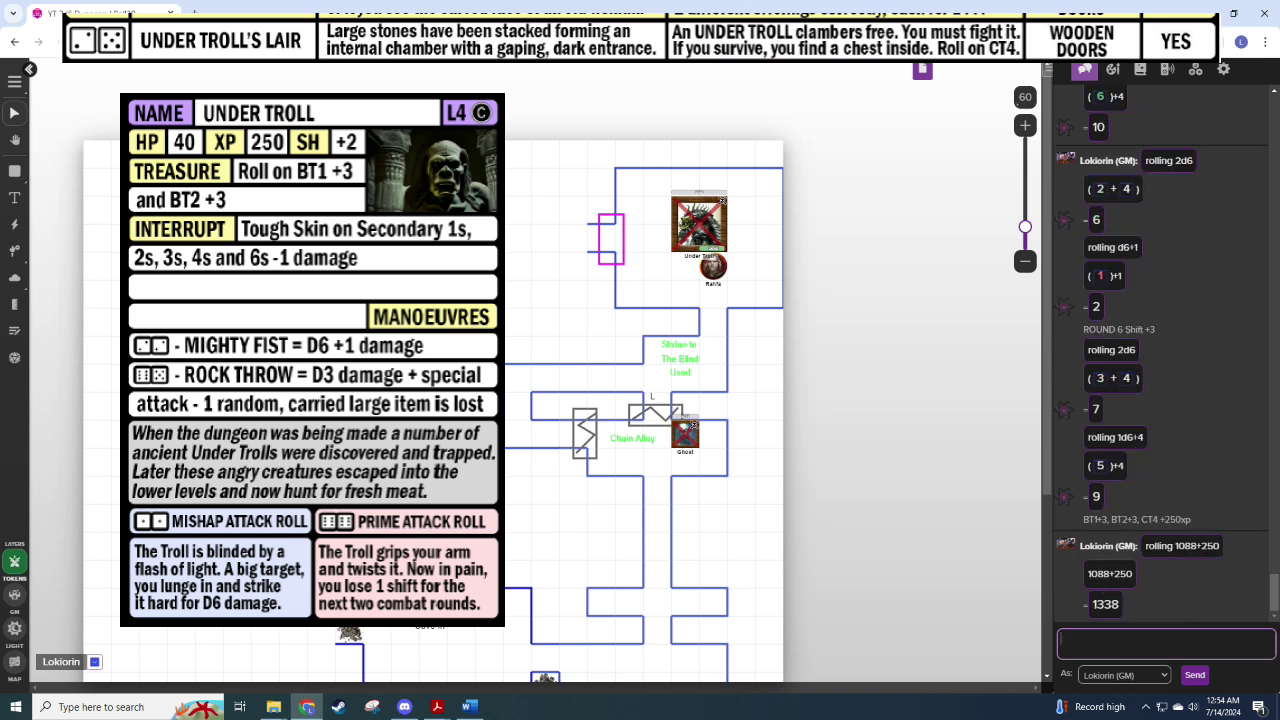
key(alt+Tab)
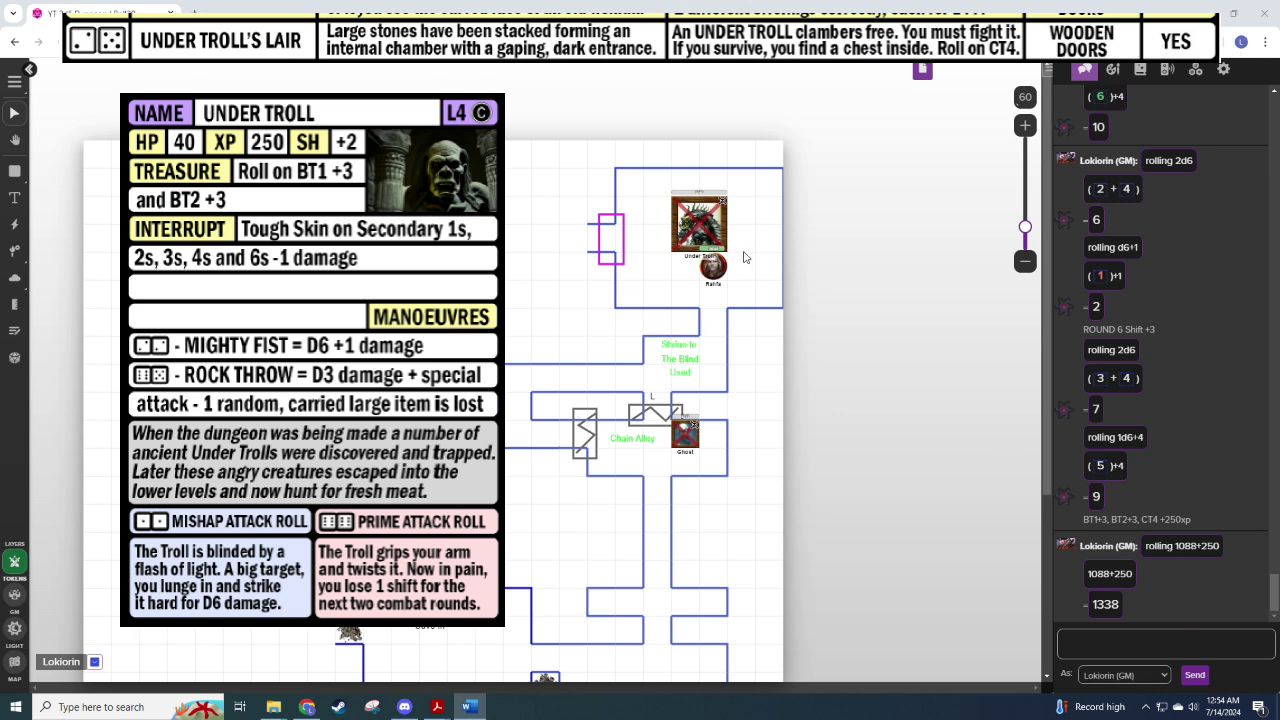
key(alt+Tab)
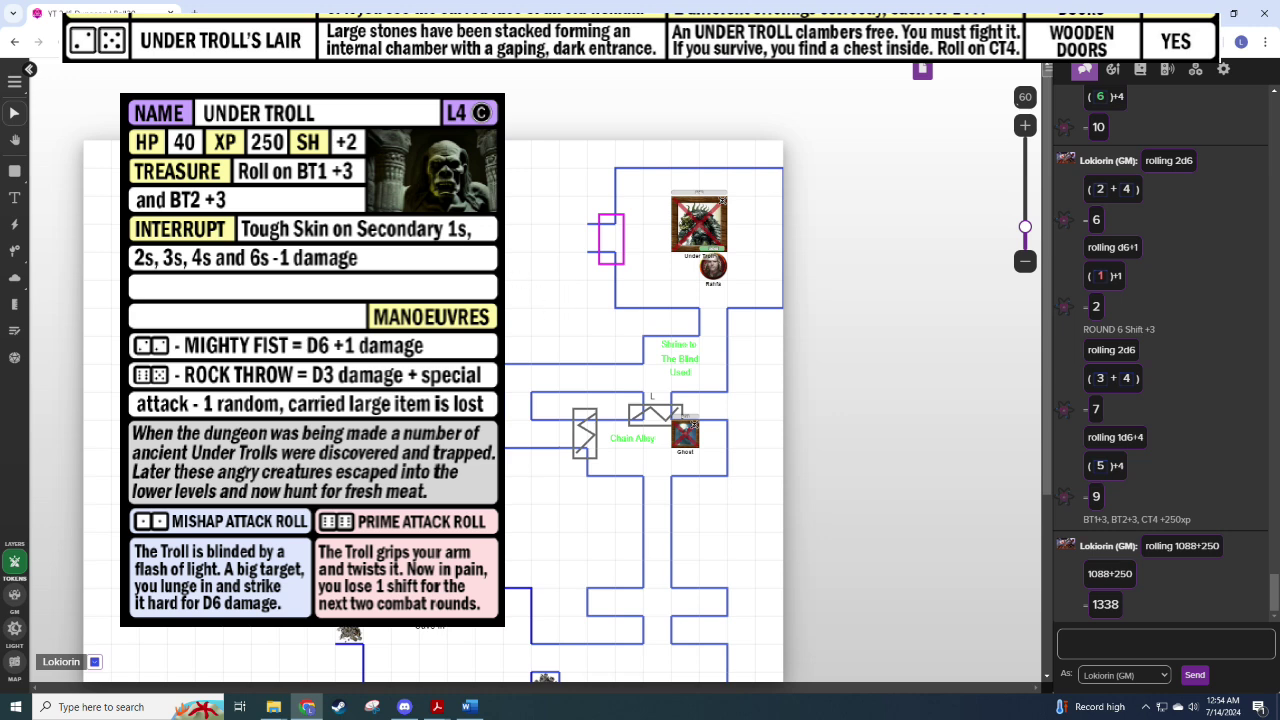
key(alt+Tab)
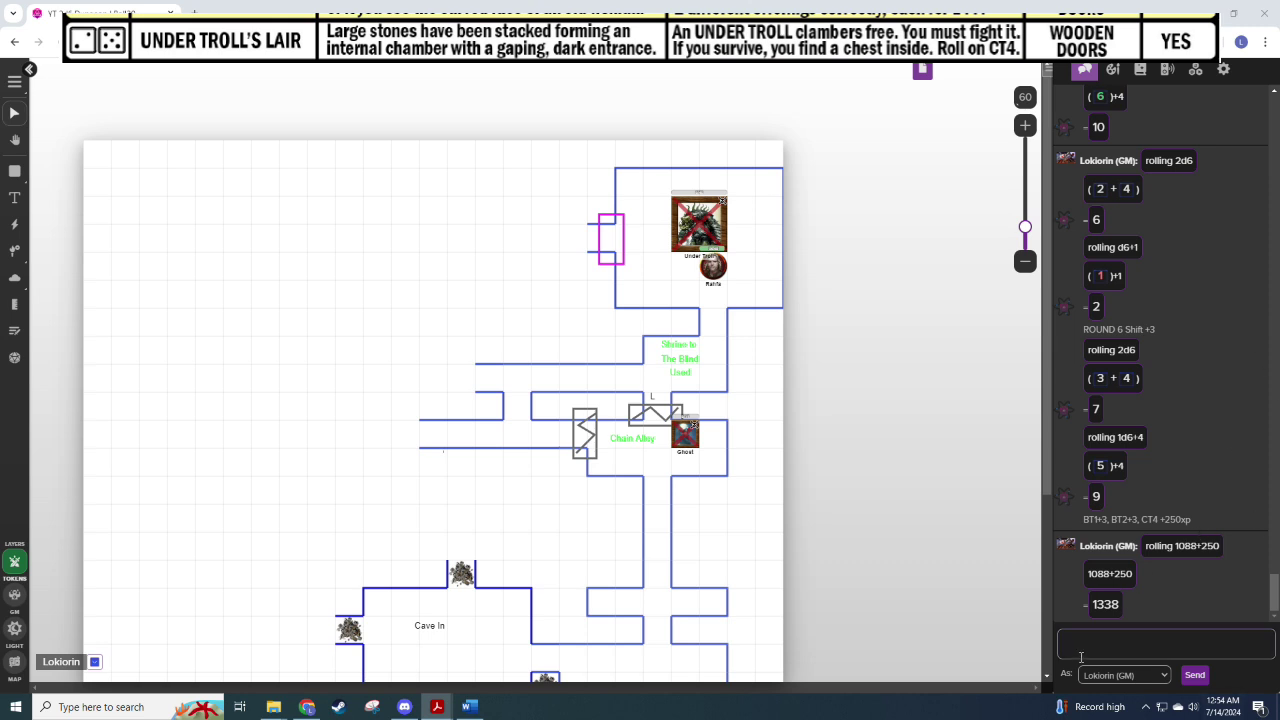
click(1160, 598)
Step: Roll 2d6+3 on the first bag table for 7, then begin the next 2d6+ roll
text(/roll)
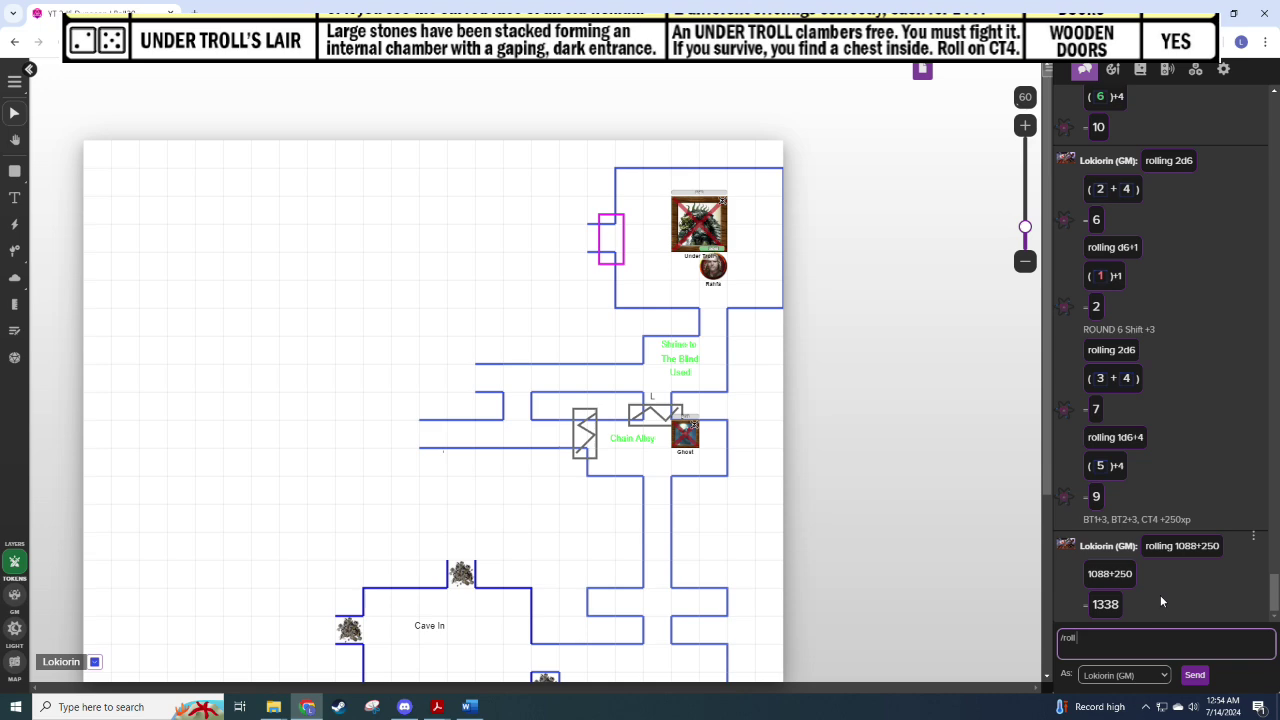
text( 2d6+3)
key(Return)
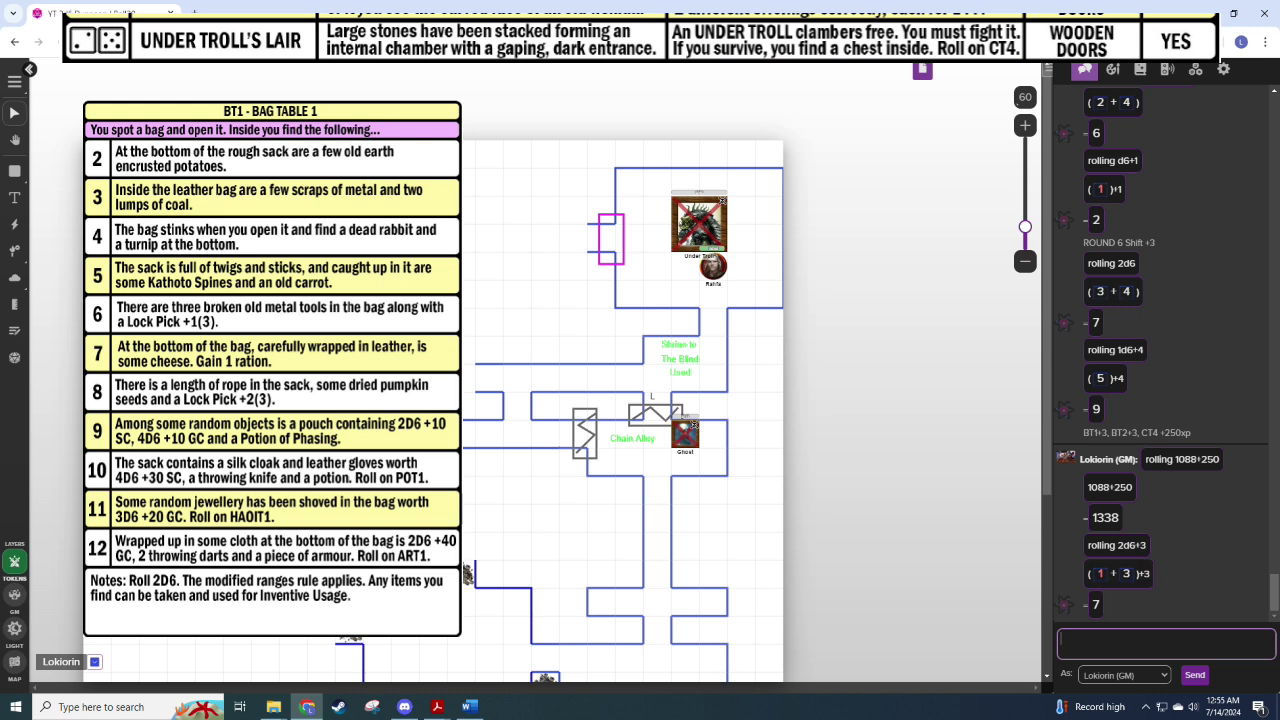
key(alt+Tab)
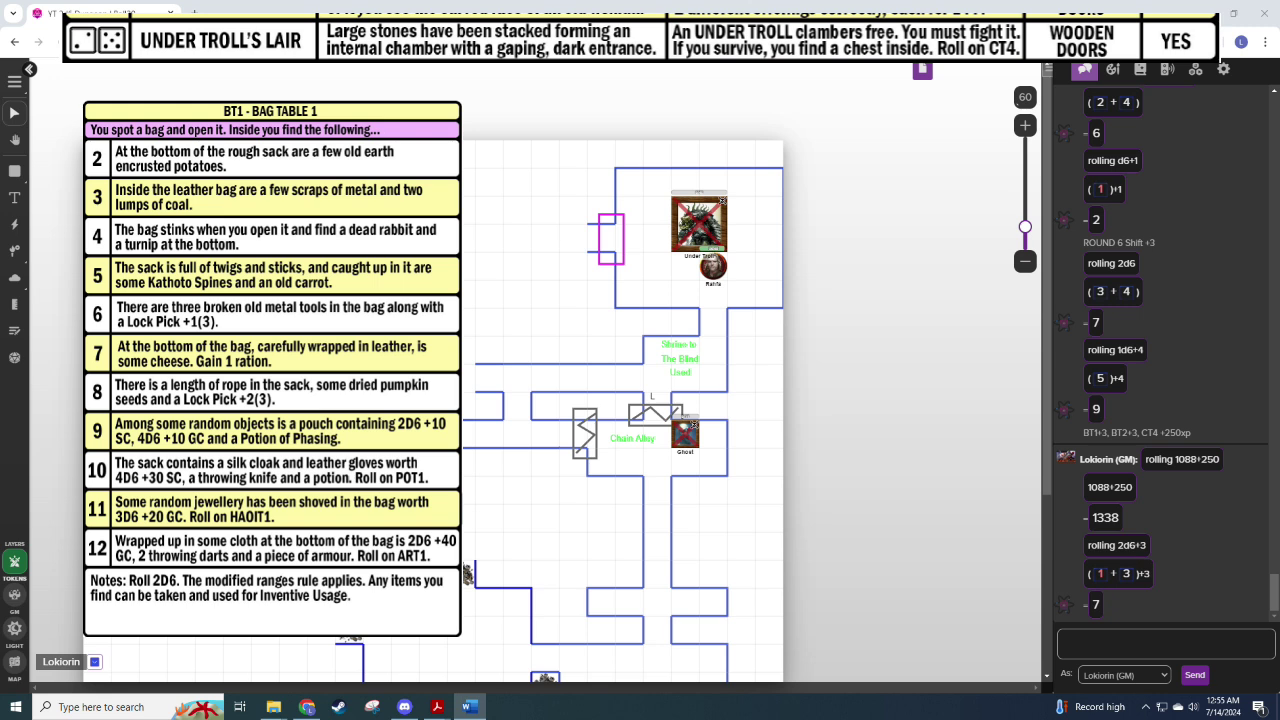
key(alt+Tab)
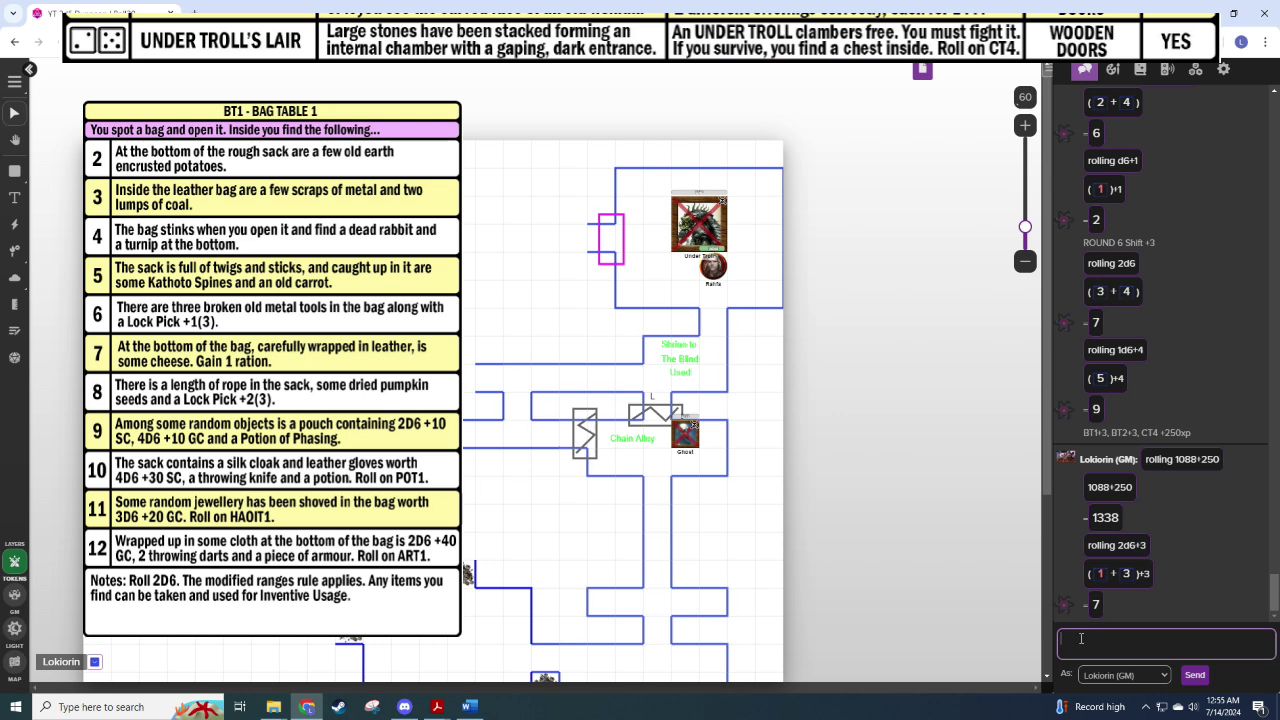
text(/roll 2d6+)
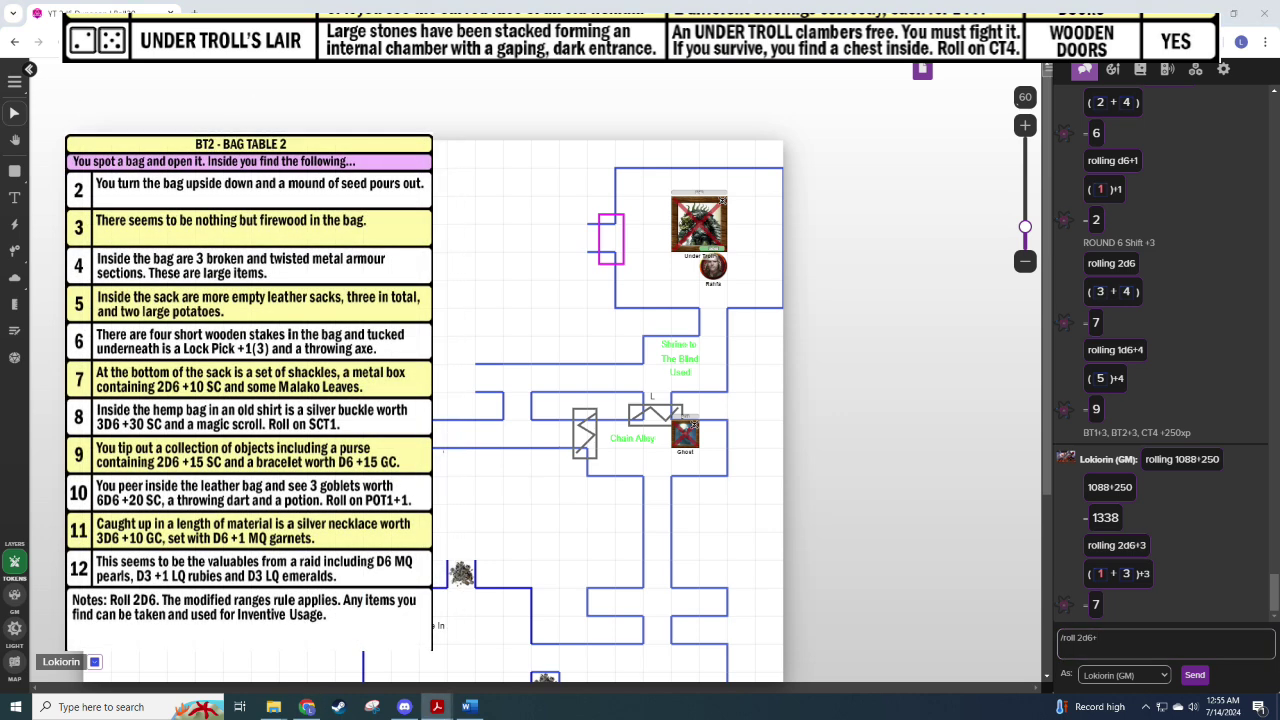
Step: Finish and send the second bag table's 2d6+3 roll, getting 9
click(1112, 637)
text(3)
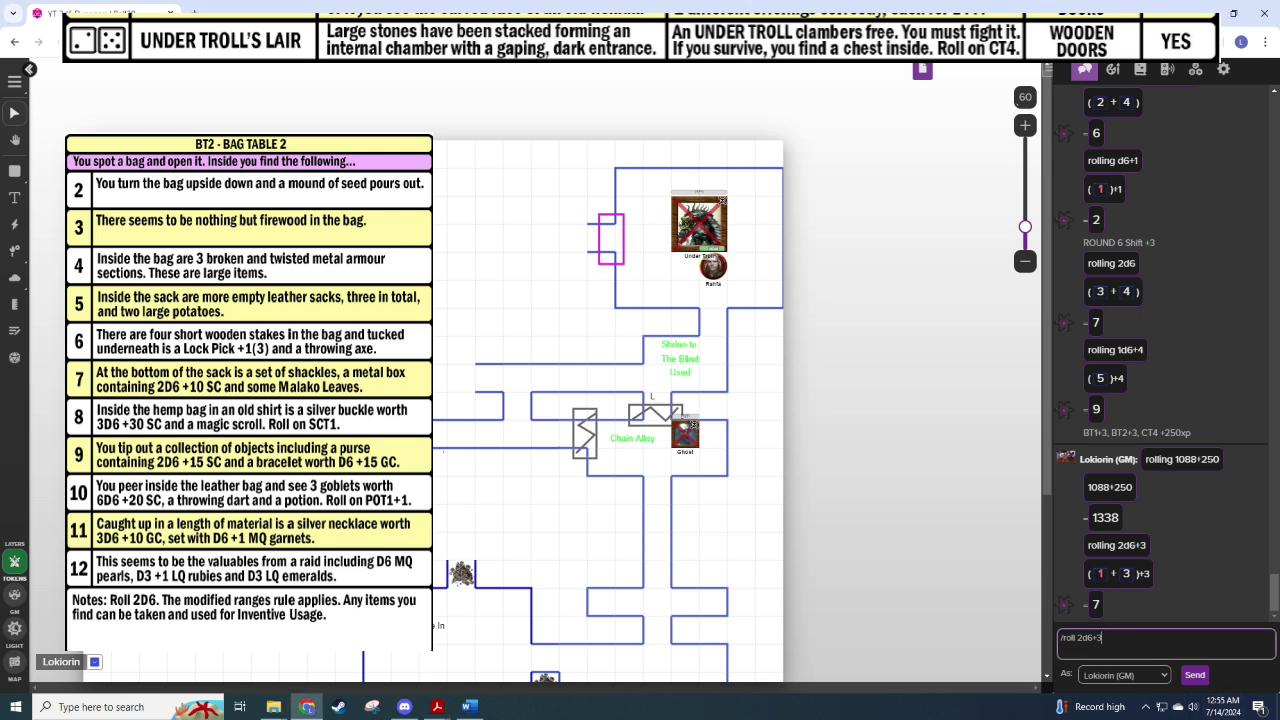
key(alt+Tab)
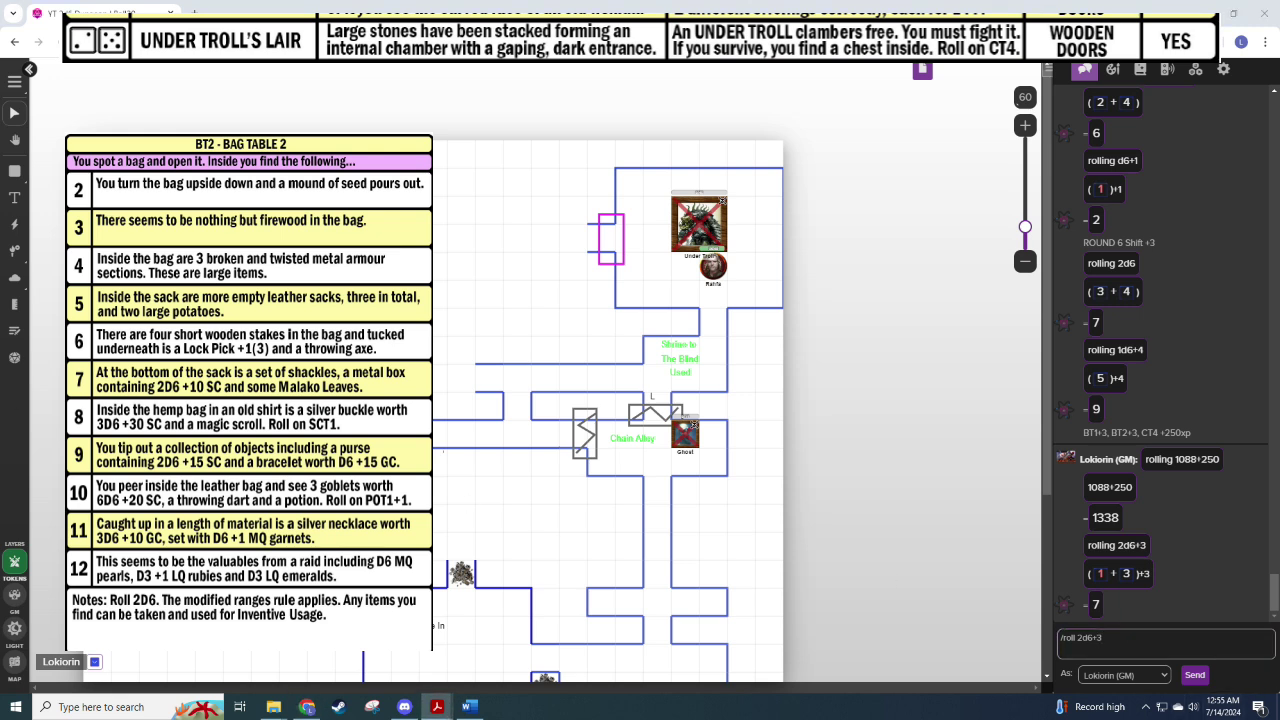
key(alt+Tab)
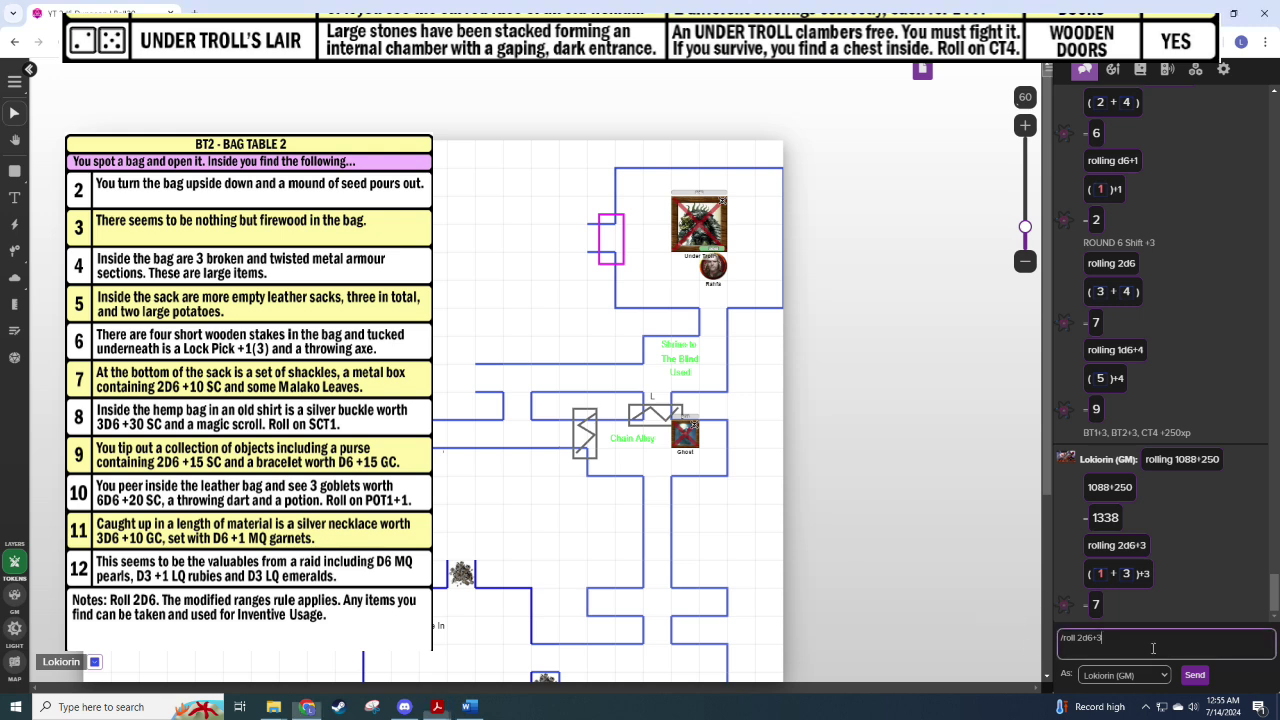
key(Return)
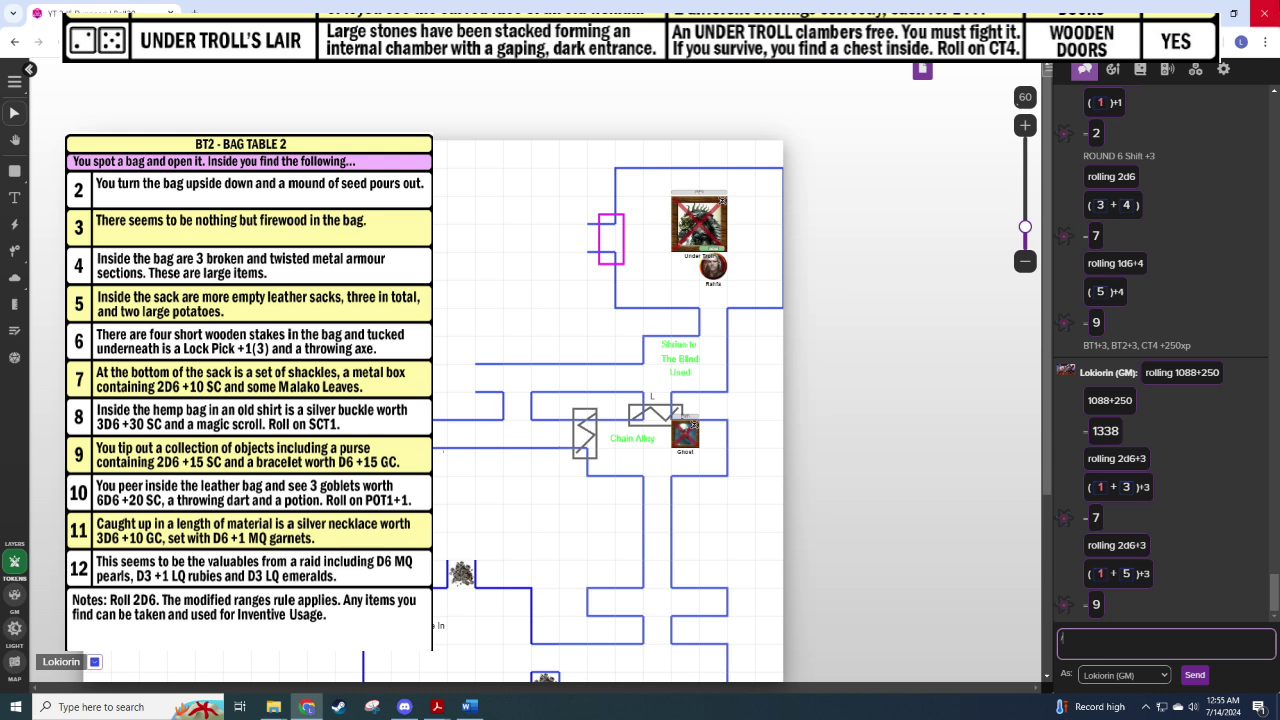
Step: Roll 2d6+15 sc for 20 and d6+15 gc for 18
text(/roll 2d6+15 sc)
key(Return)
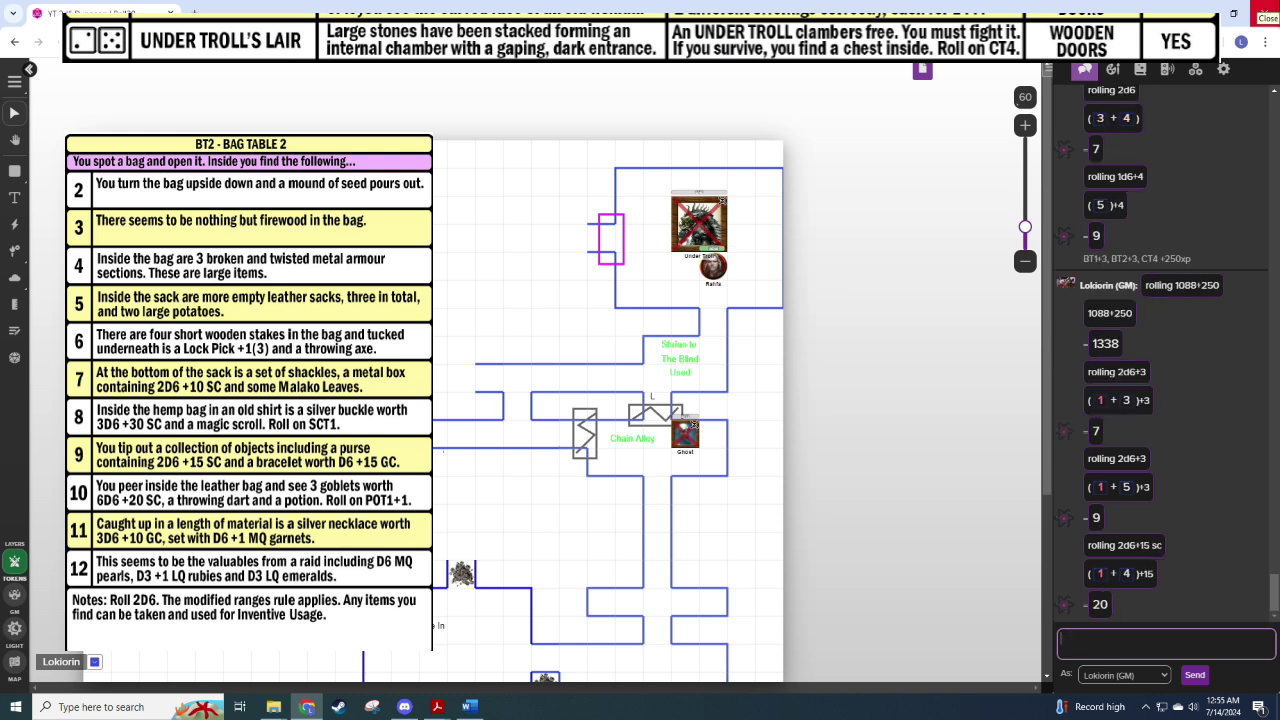
text(/roll d6+15 gc)
key(Return)
key(alt+Tab)
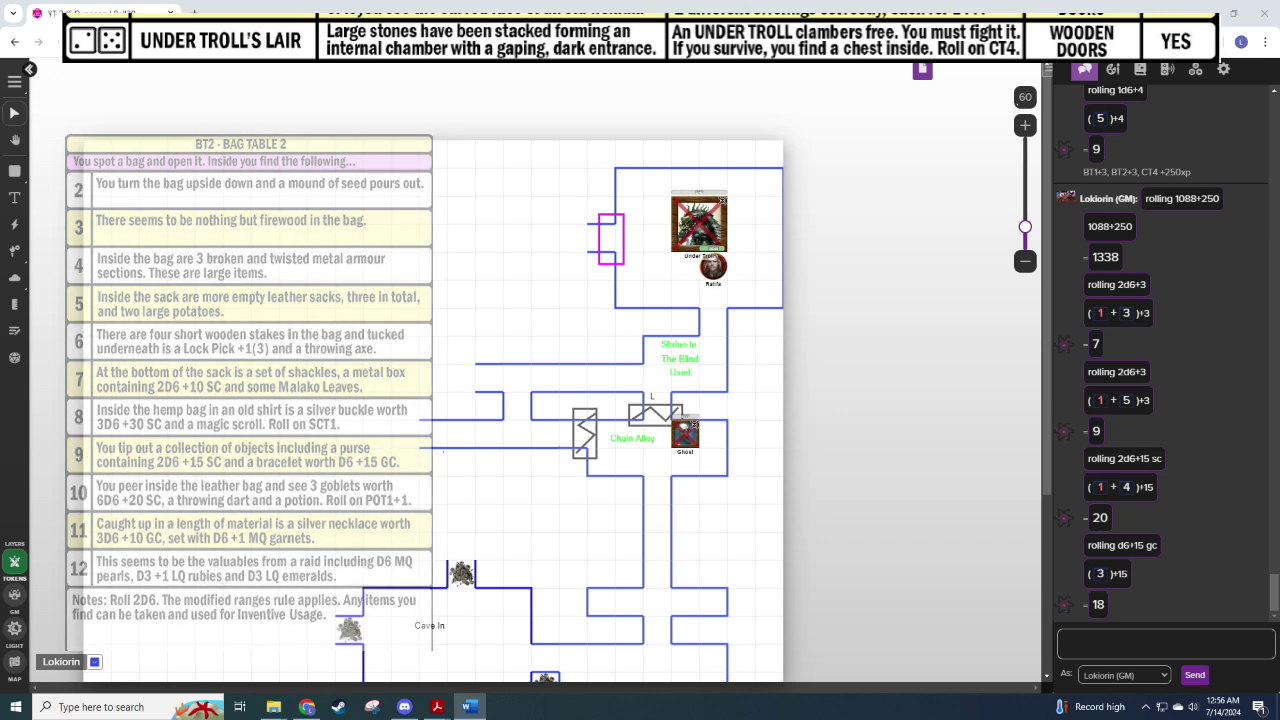
click(1166, 644)
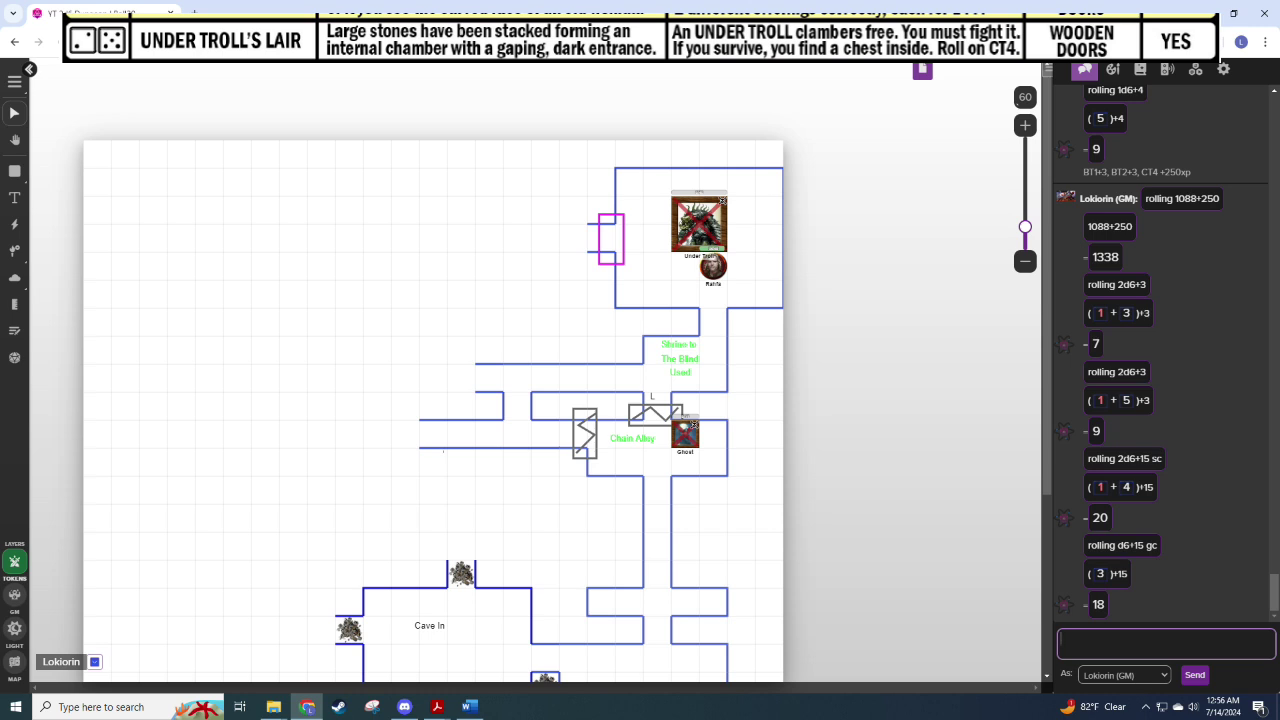
Step: Roll 2d6 on the chest table, getting 4
key(alt+Tab)
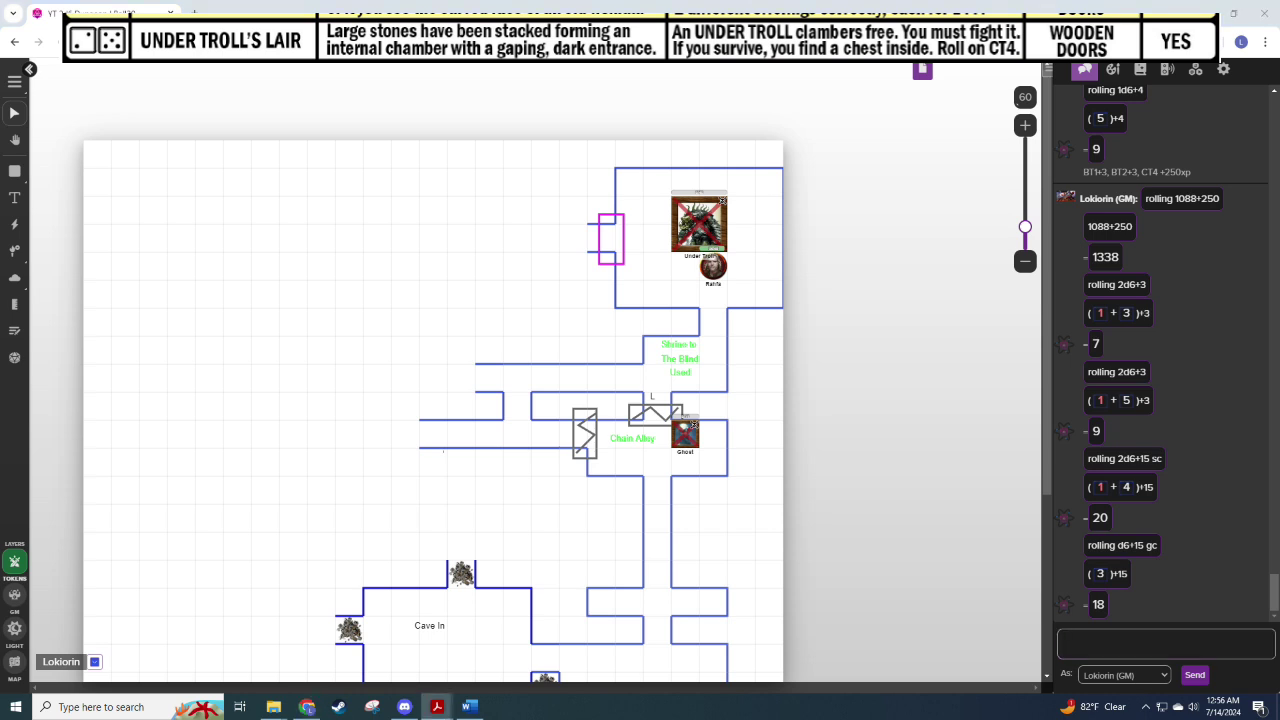
key(alt+Tab)
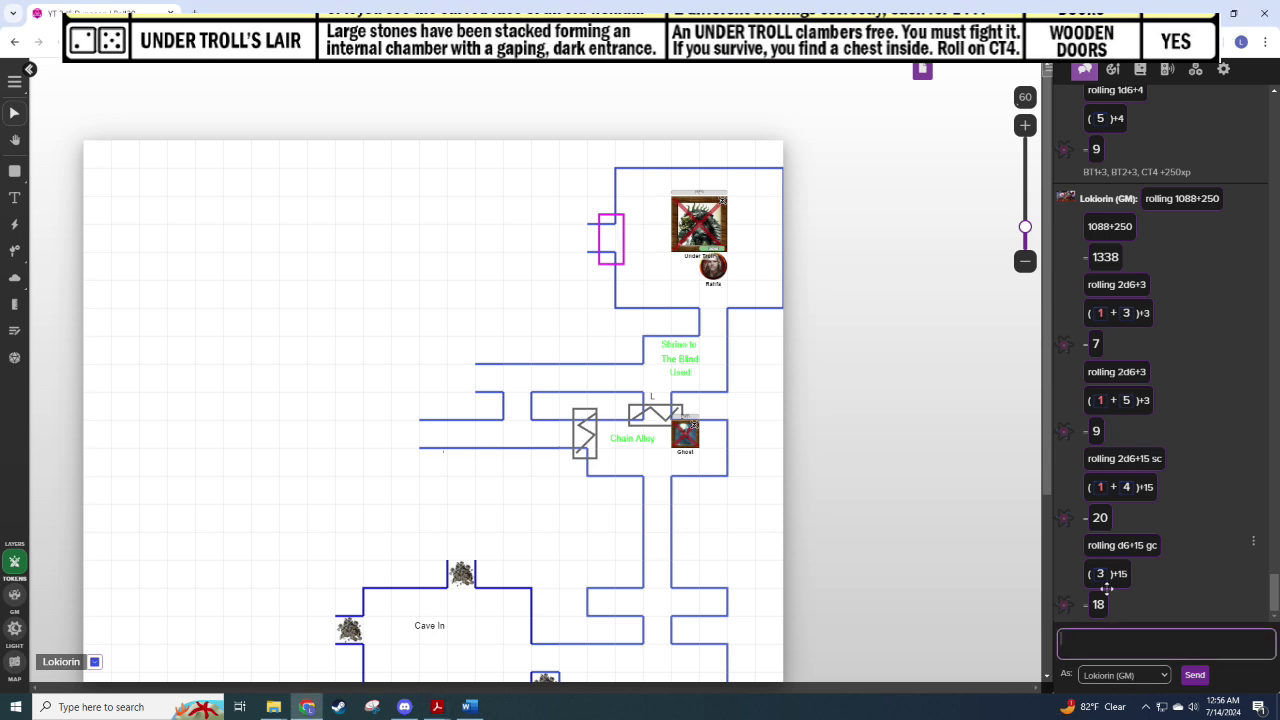
text(/roll 2d6)
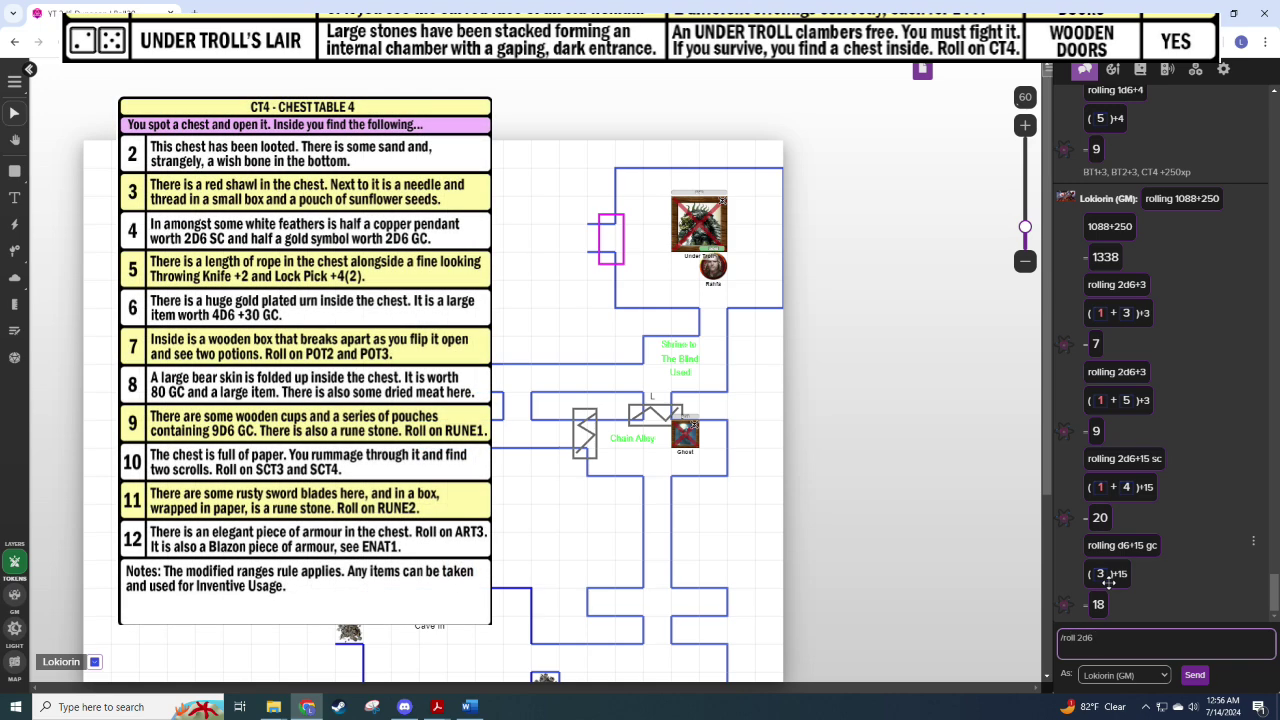
key(Return)
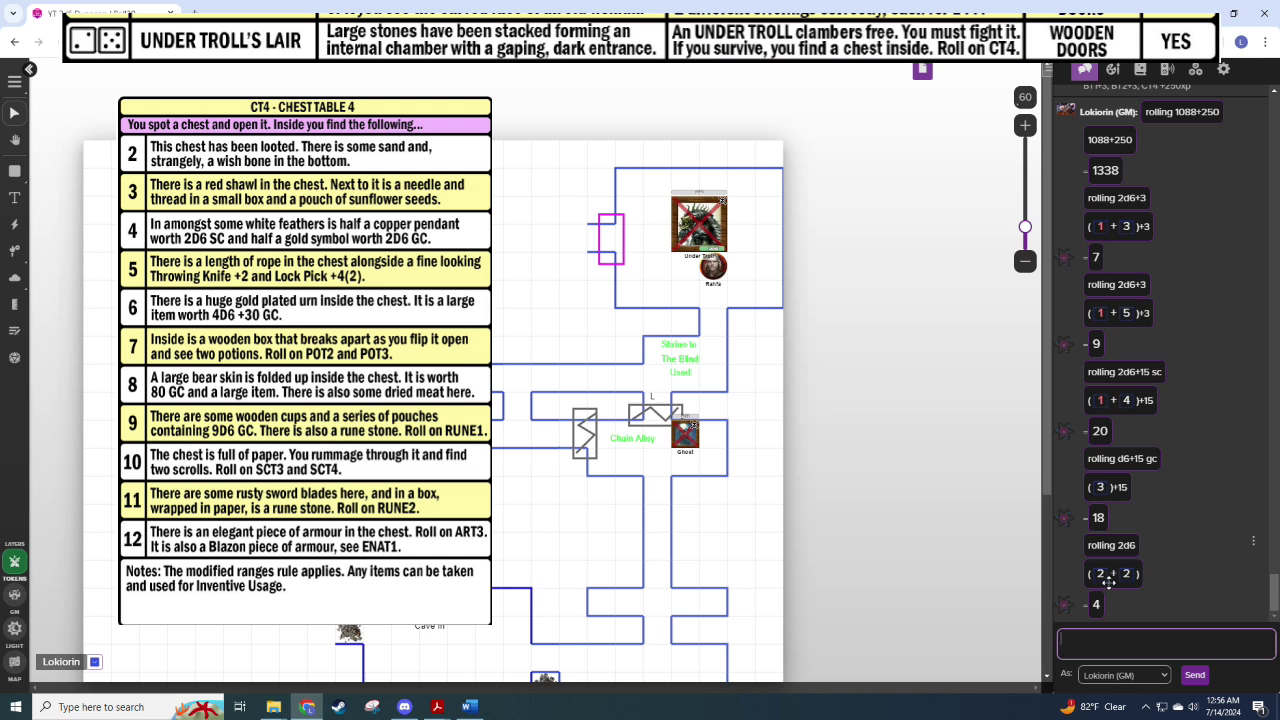
Step: Roll 2d6 sc for 10 and another 2d6 for 7
text(/r 2d6 sc)
key(Return)
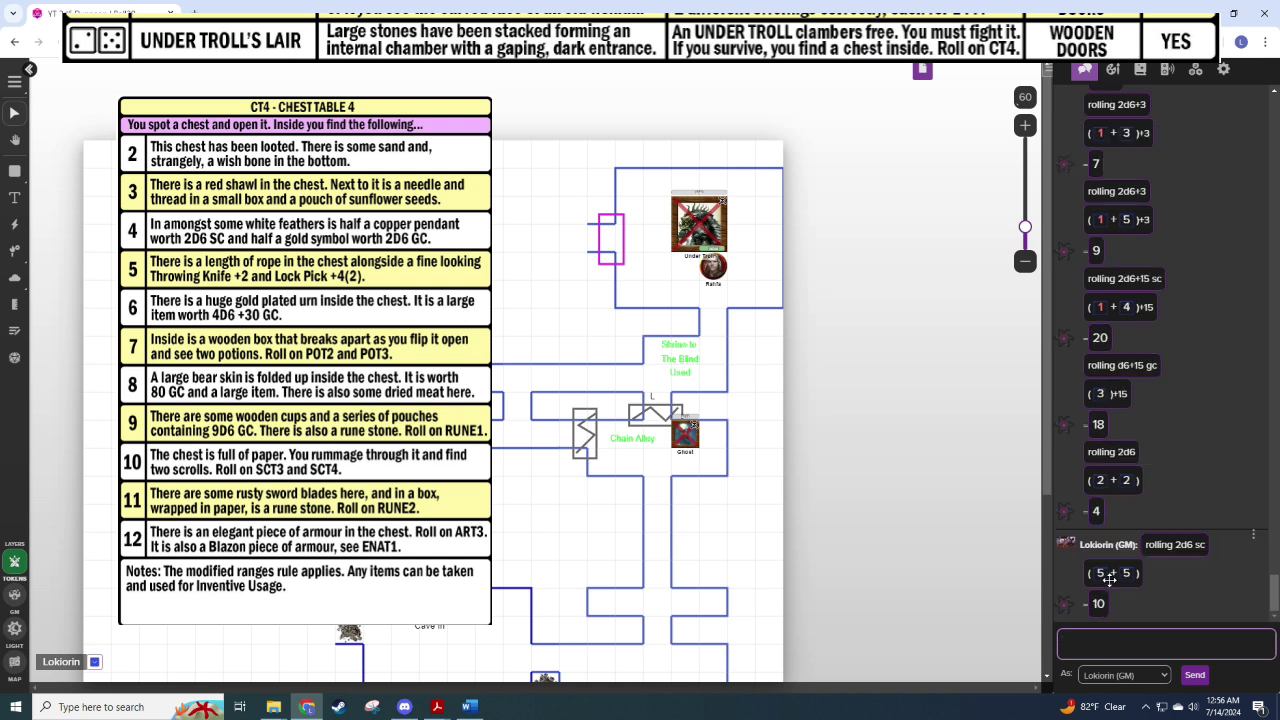
key(alt+Tab)
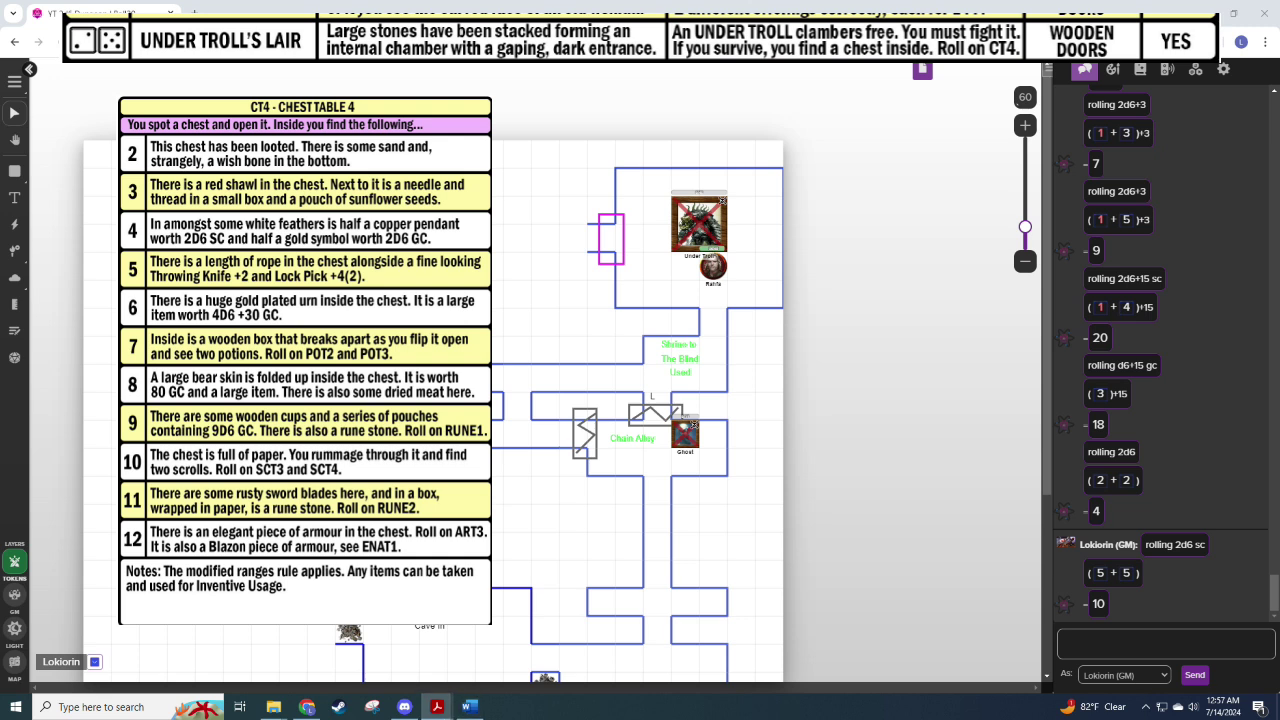
click(1160, 644)
text(/ro)
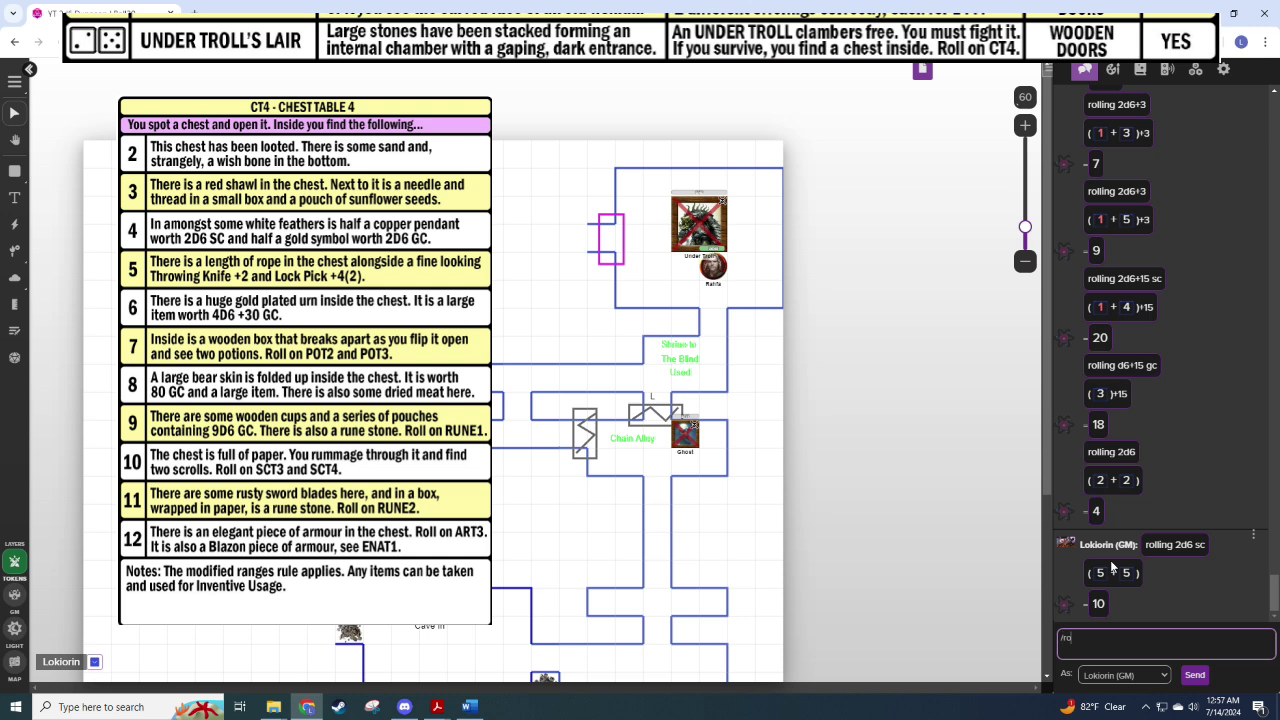
text(ll 2d6)
key(Return)
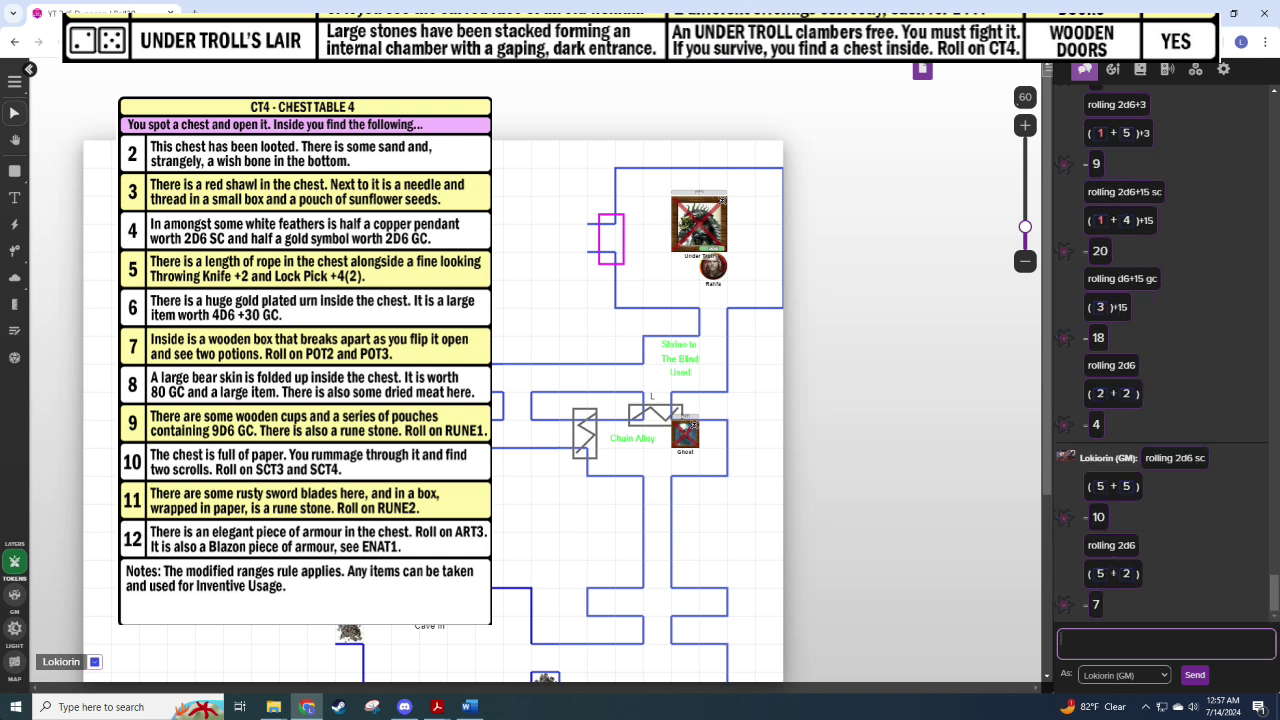
key(alt+Tab)
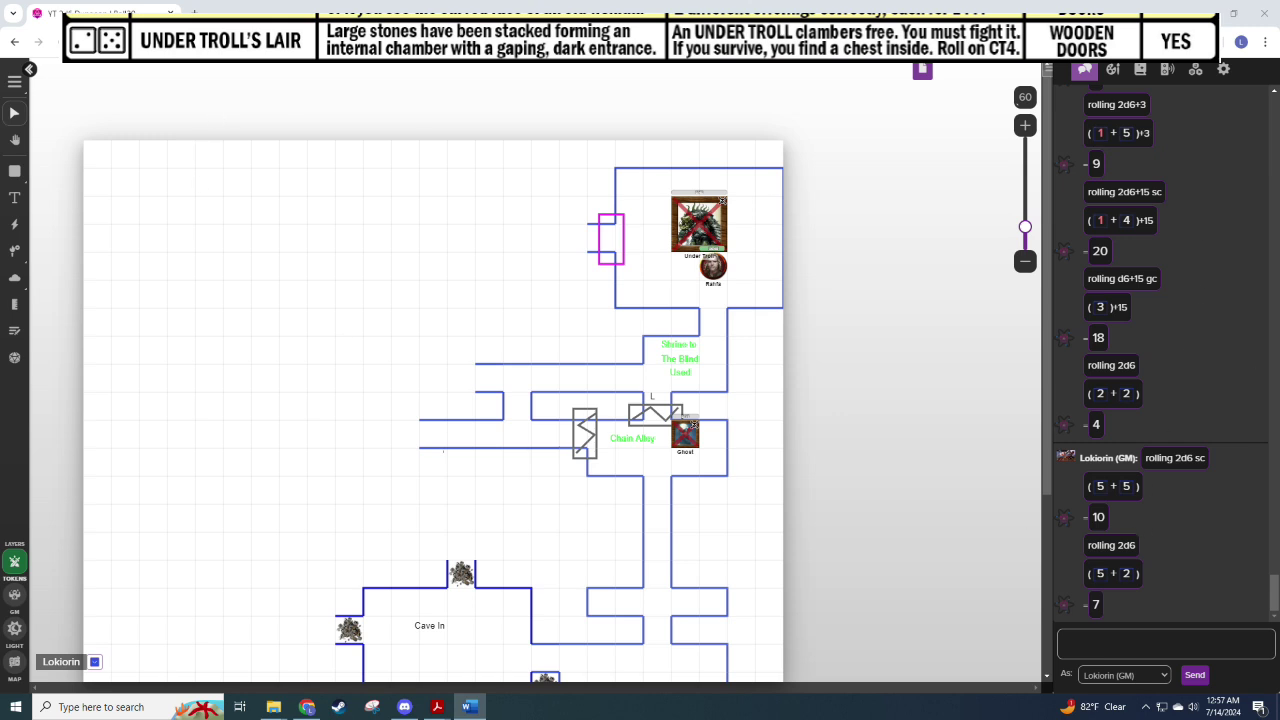
Step: Roll 1d6 in chat, getting 4
click(1166, 644)
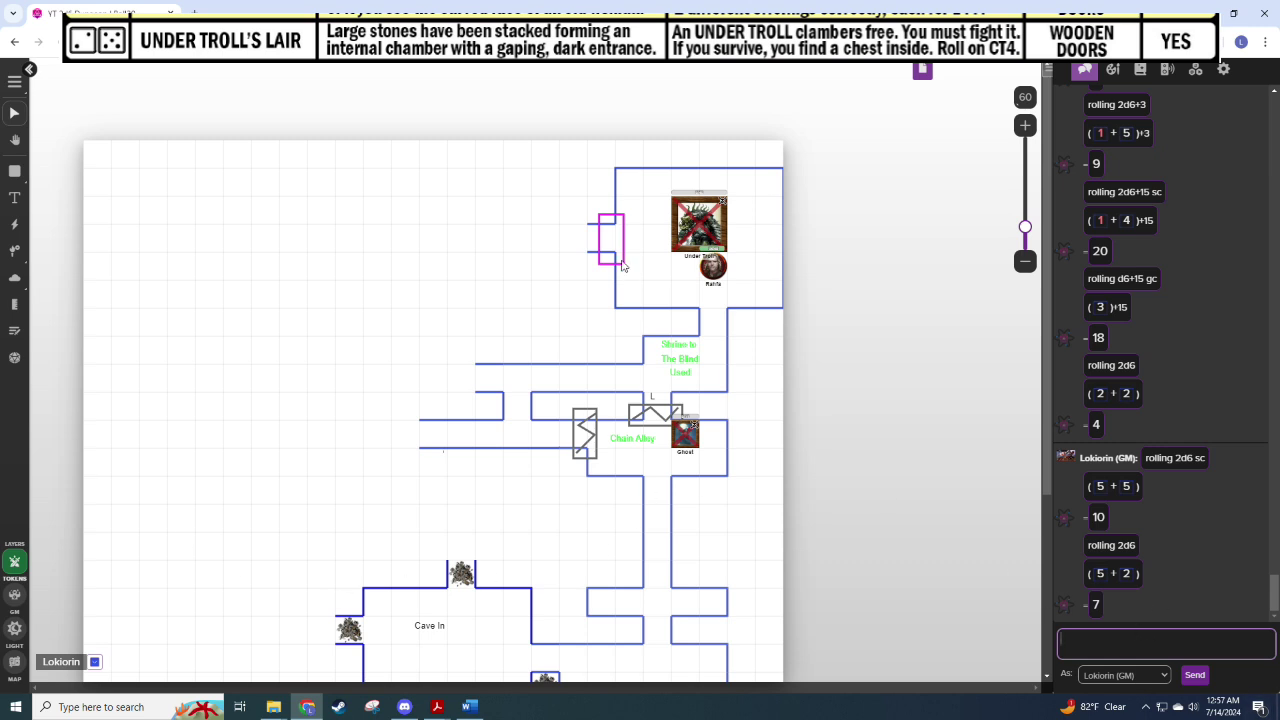
text(/r 1d6)
key(Return)
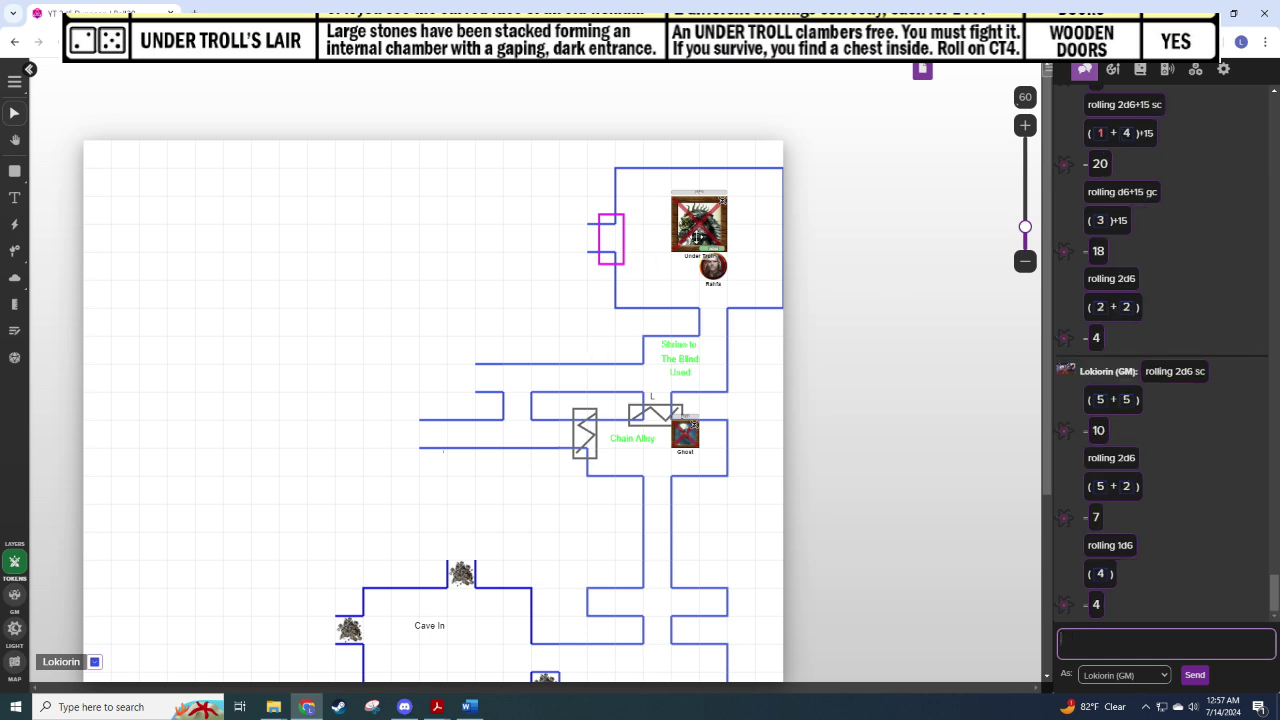
Step: Move the hero token two squares left into the magenta doorway
drag(712, 265, 657, 240)
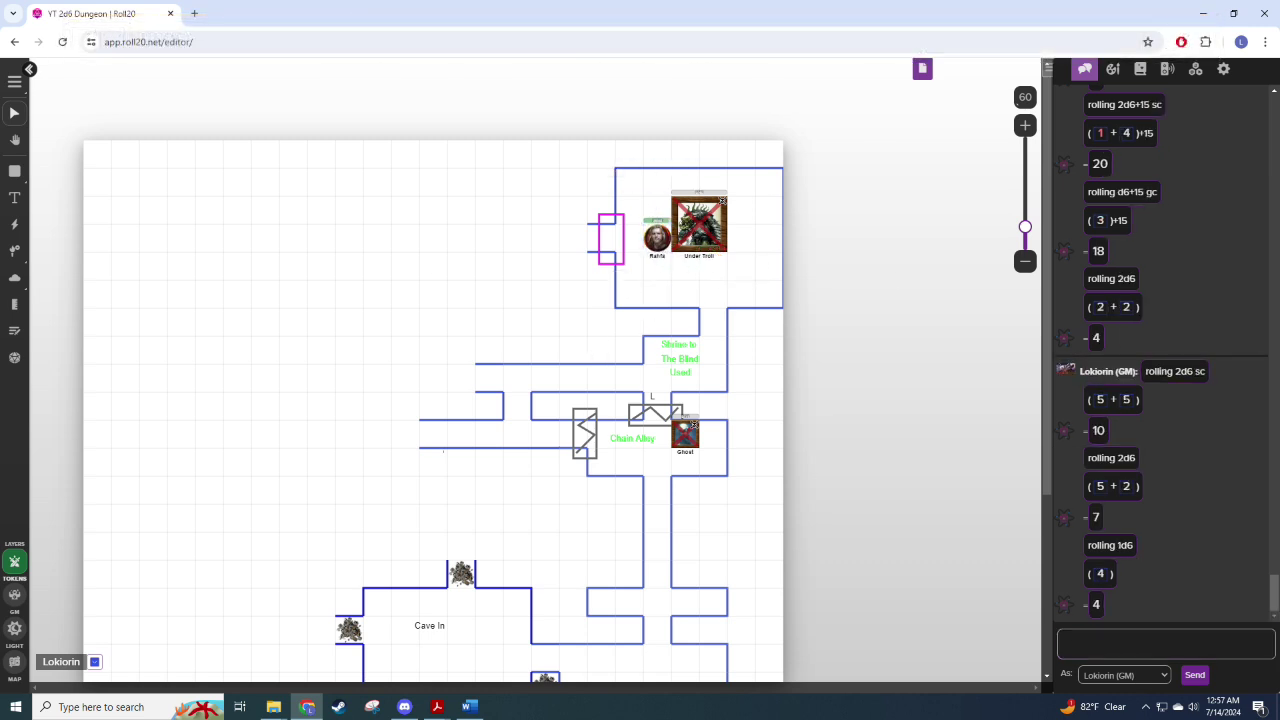
key(alt+Tab)
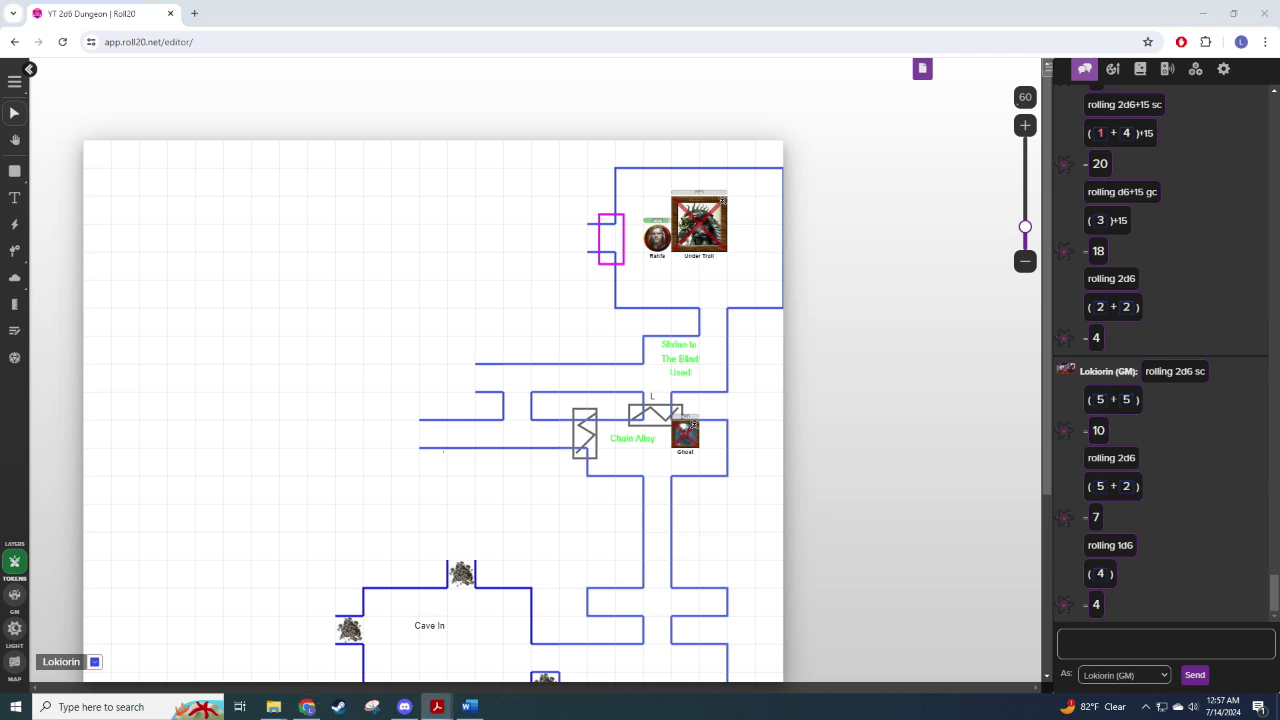
click(657, 237)
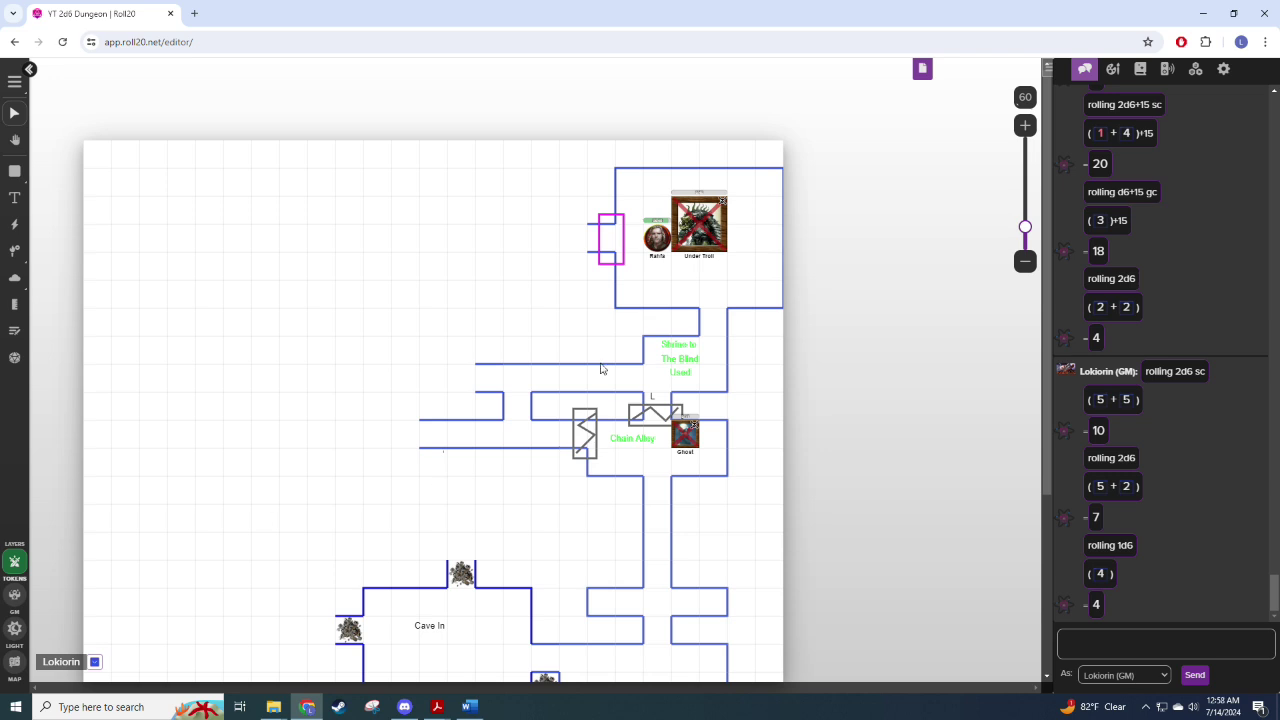
drag(657, 237, 601, 237)
Step: Send a dice roll in chat totalling 13
click(1093, 640)
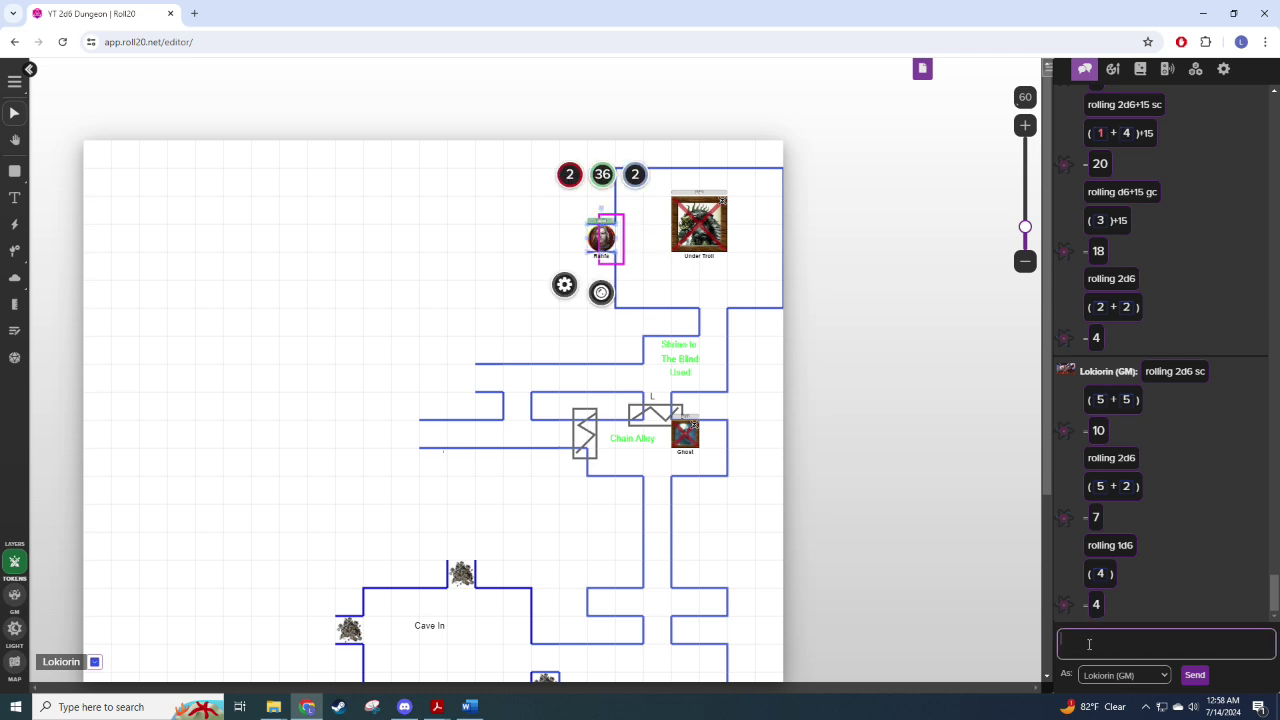
text(/roll 2)
text(d6+15 sc)
key(Return)
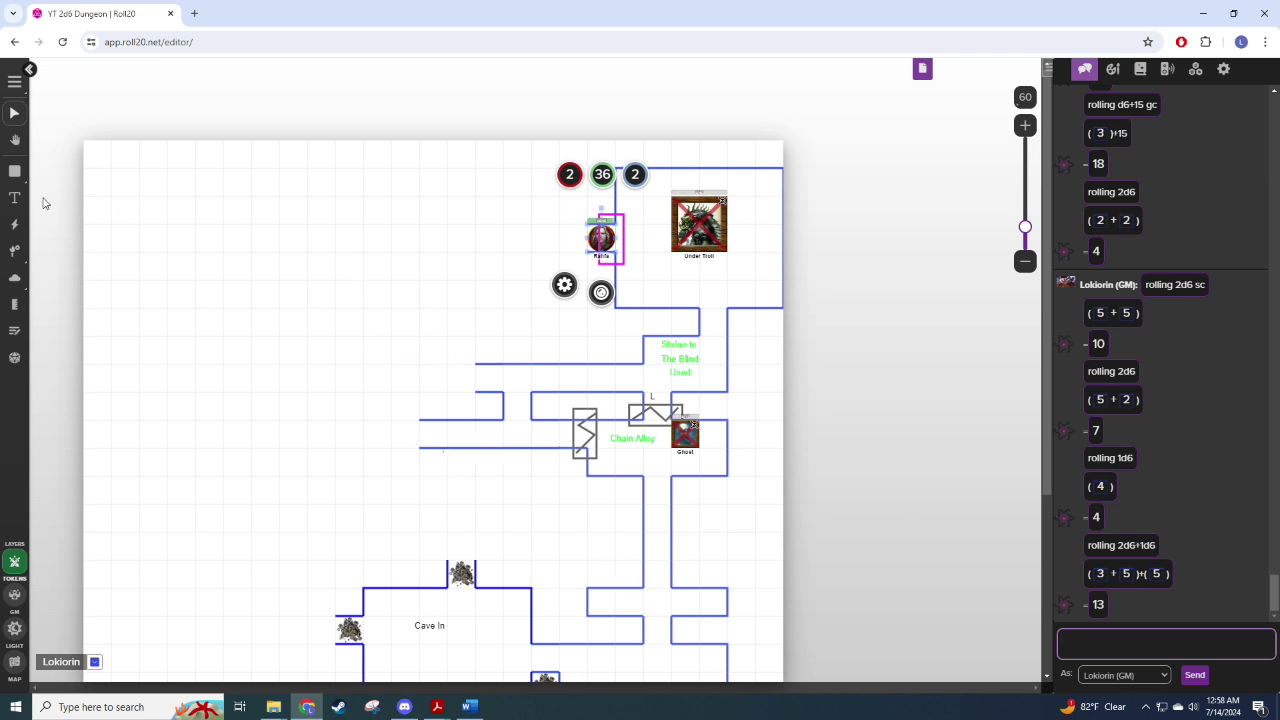
Step: Choose the straight-line drawing tool with a blue colour
click(14, 198)
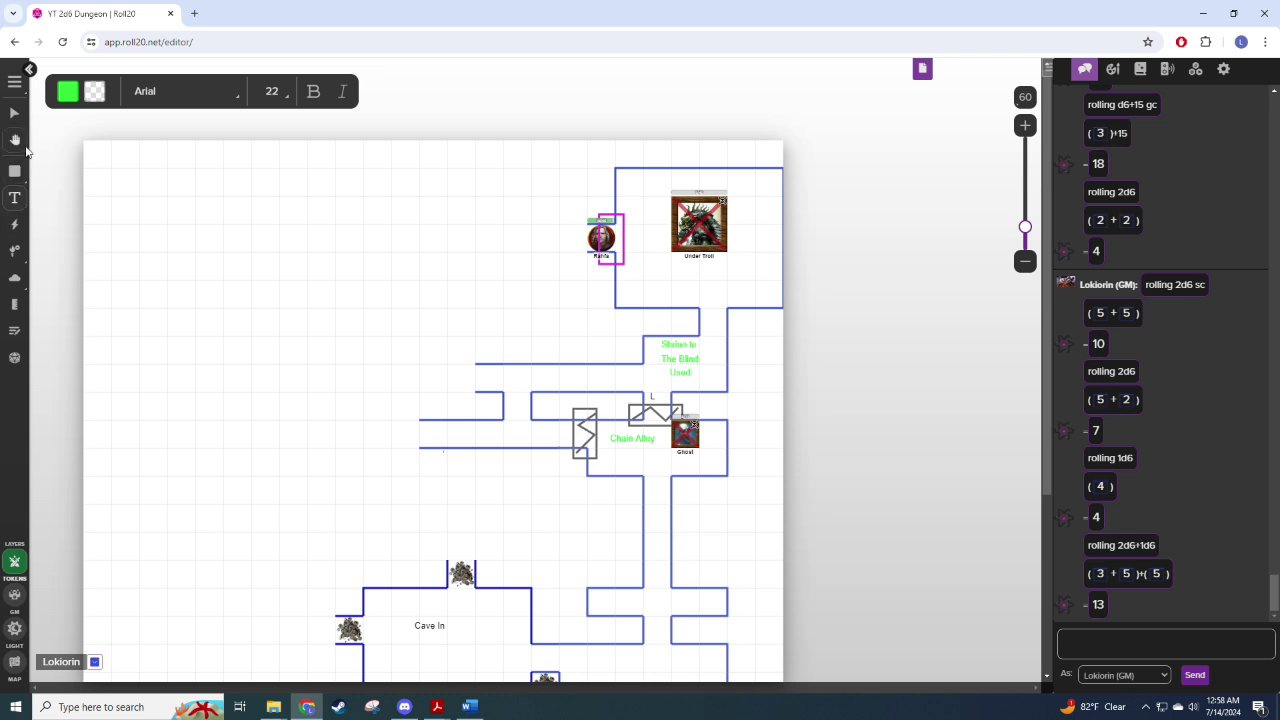
click(14, 172)
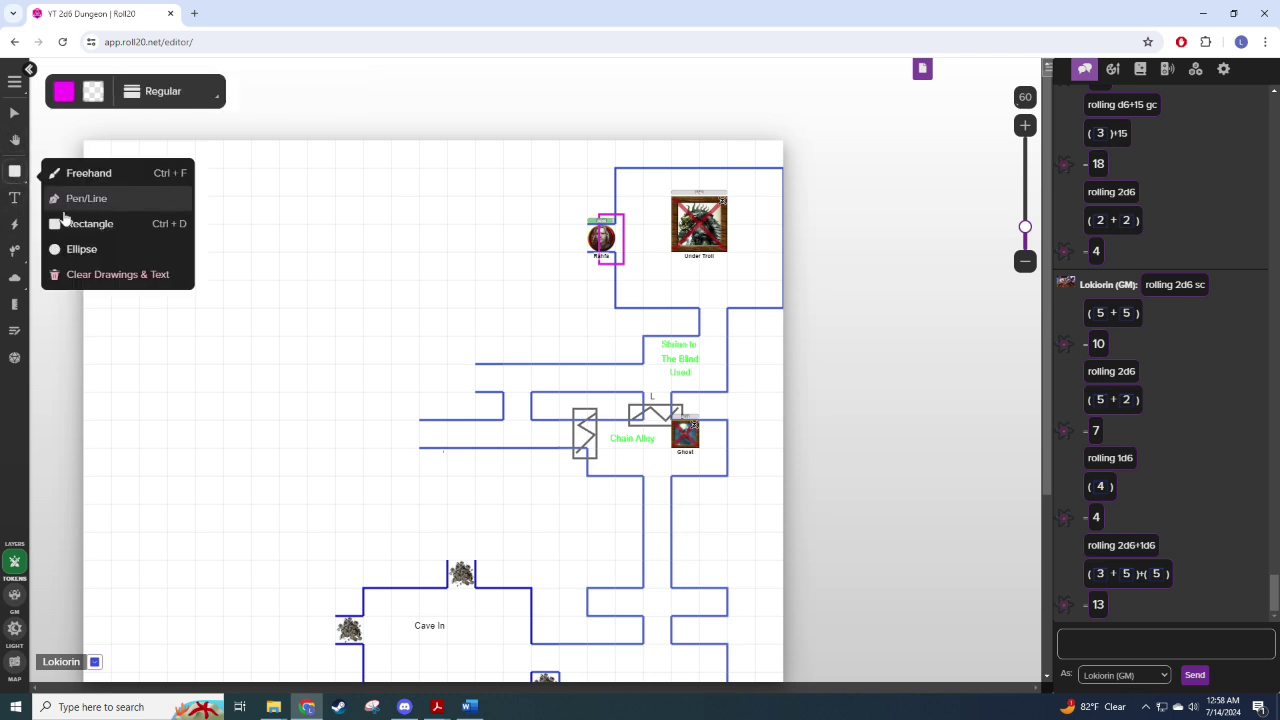
click(88, 205)
click(63, 91)
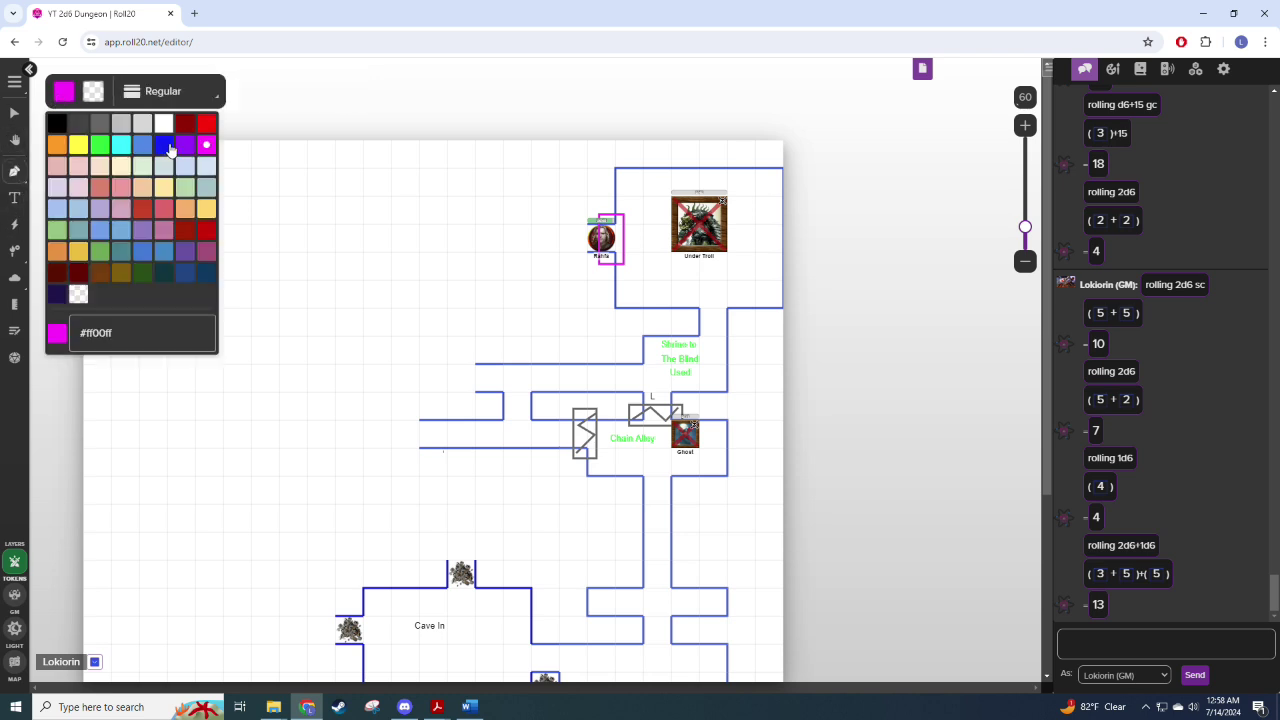
click(164, 145)
Step: Trace the new room's blue walls west of the door plus two corridor walls south
click(588, 252)
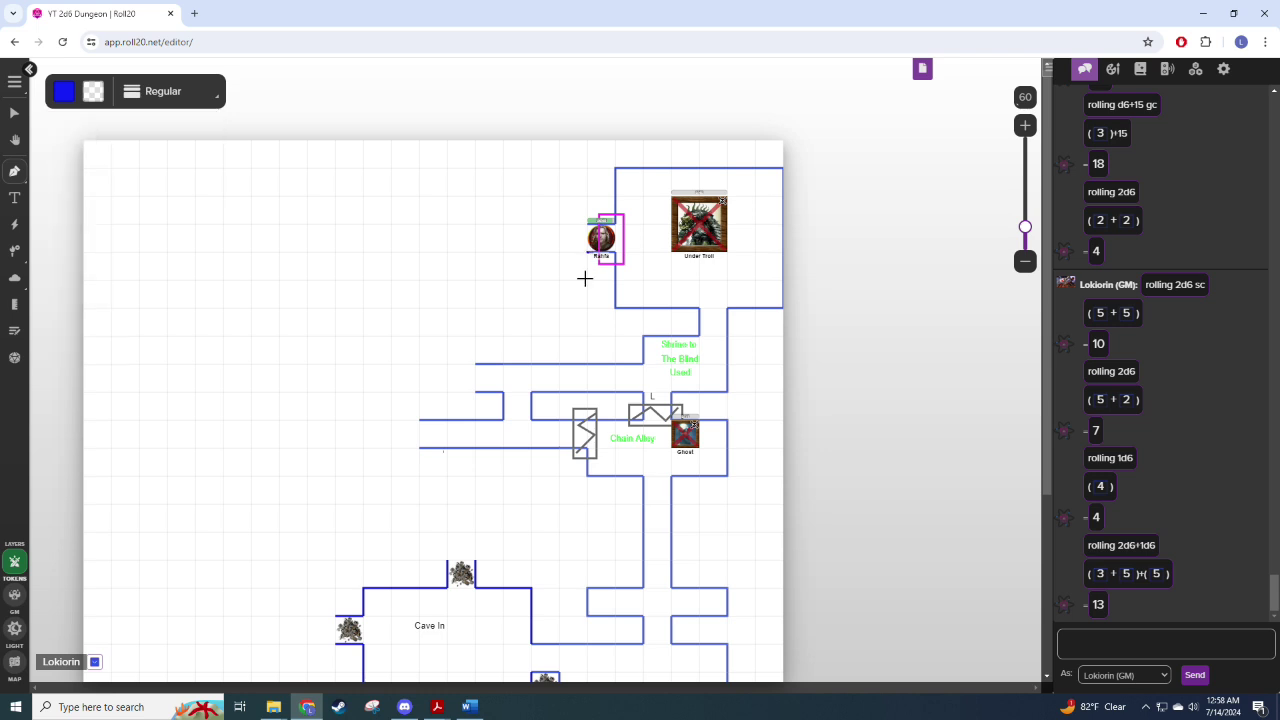
click(580, 304)
click(530, 308)
click(503, 308)
click(503, 251)
click(503, 224)
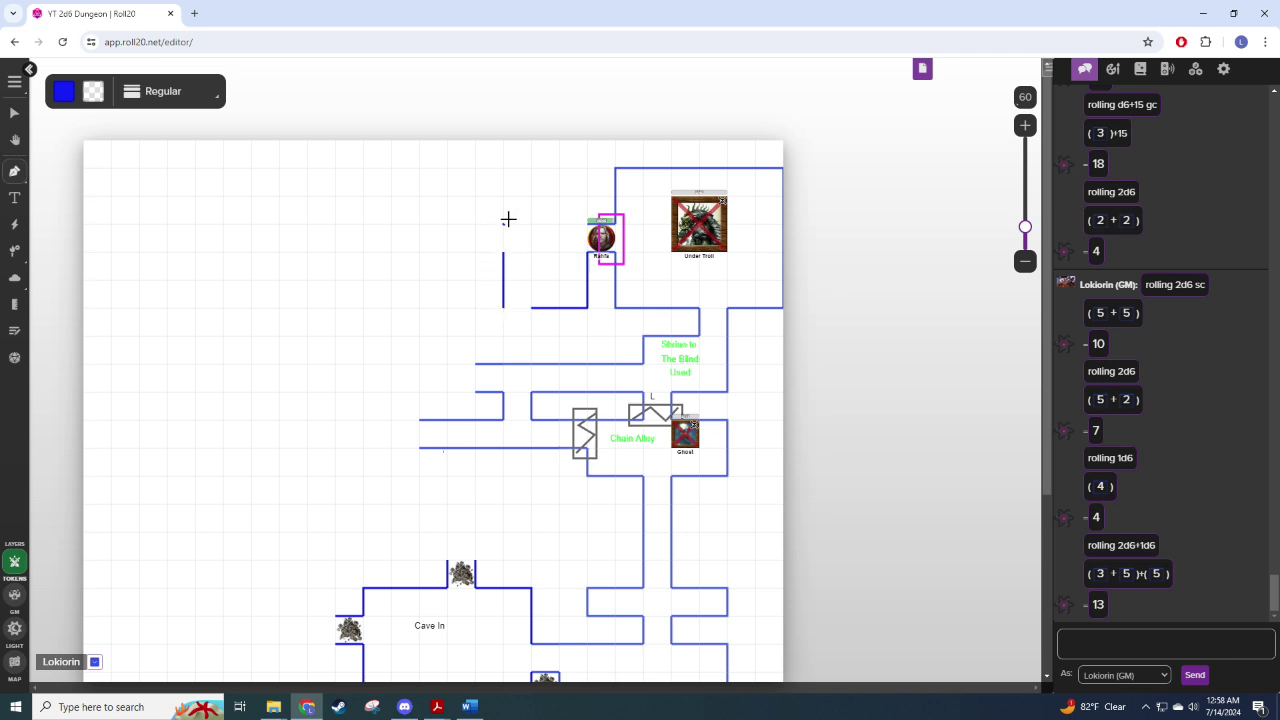
click(503, 167)
click(588, 167)
click(588, 224)
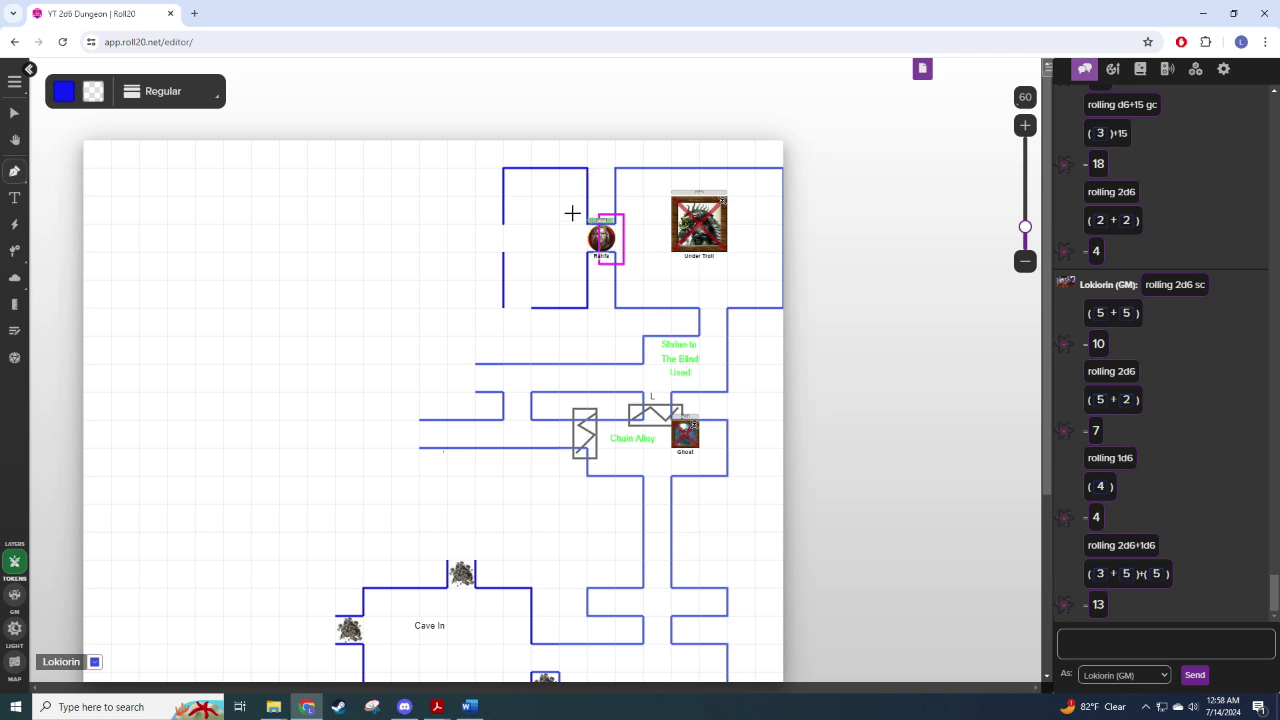
double_click(523, 240)
drag(509, 316, 506, 357)
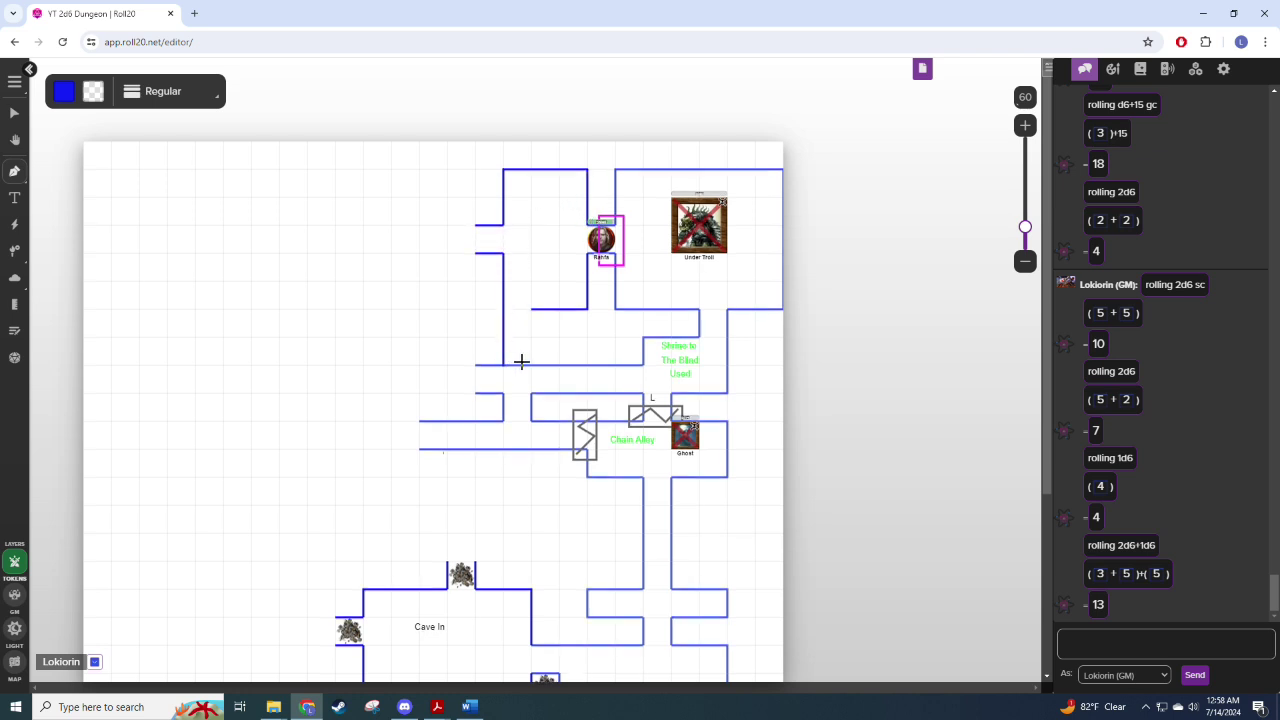
drag(528, 303, 529, 362)
Step: On the Map layer, delete the wall blocking the corridor and redraw it east of the opening
click(14, 112)
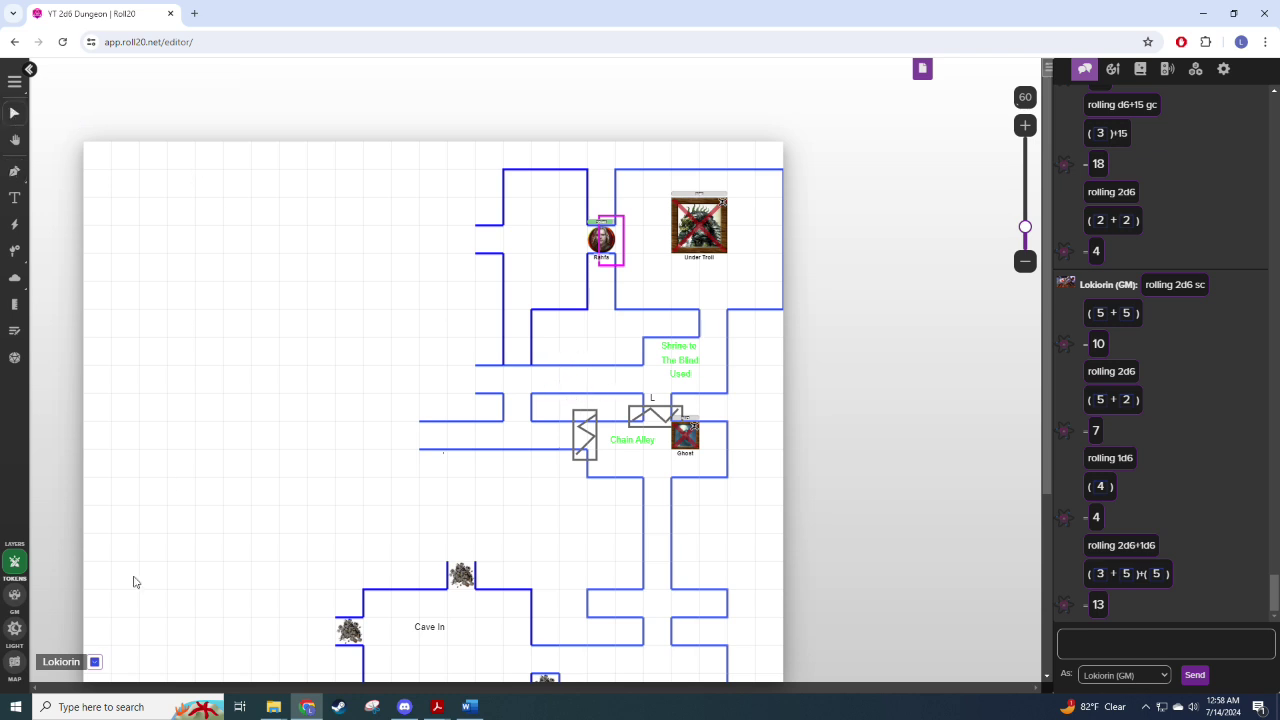
click(18, 678)
click(572, 364)
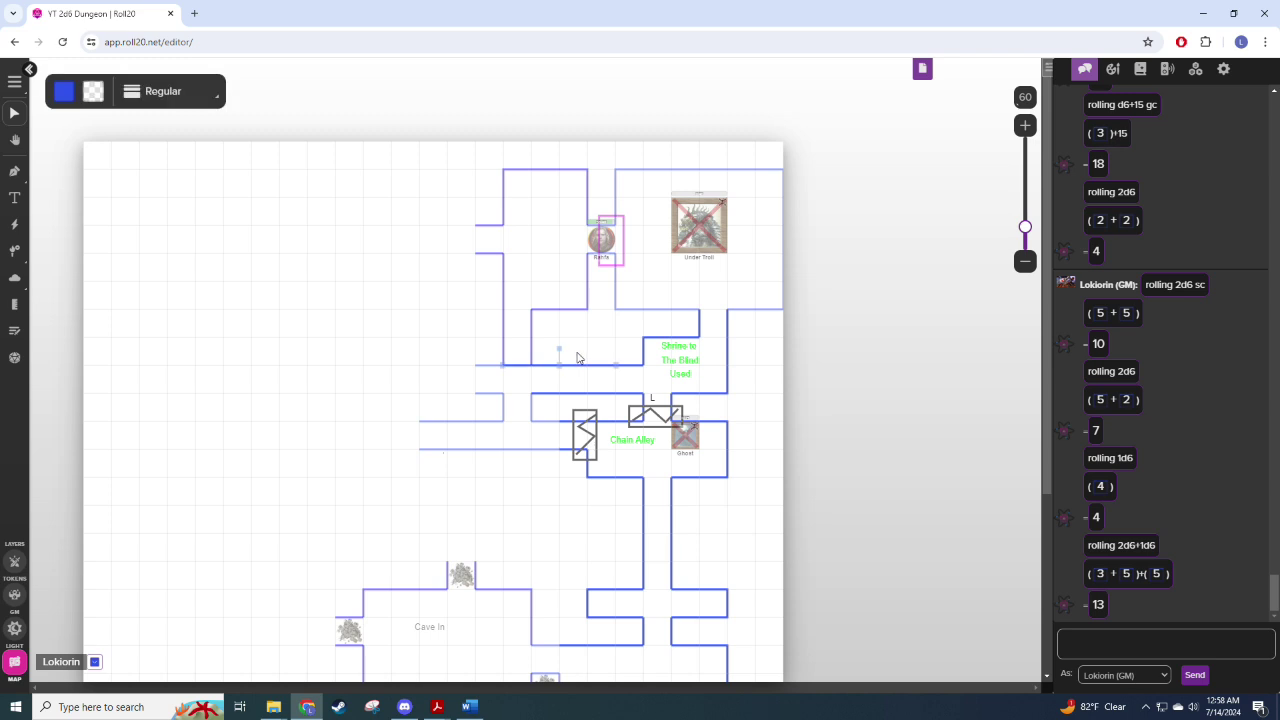
key(Delete)
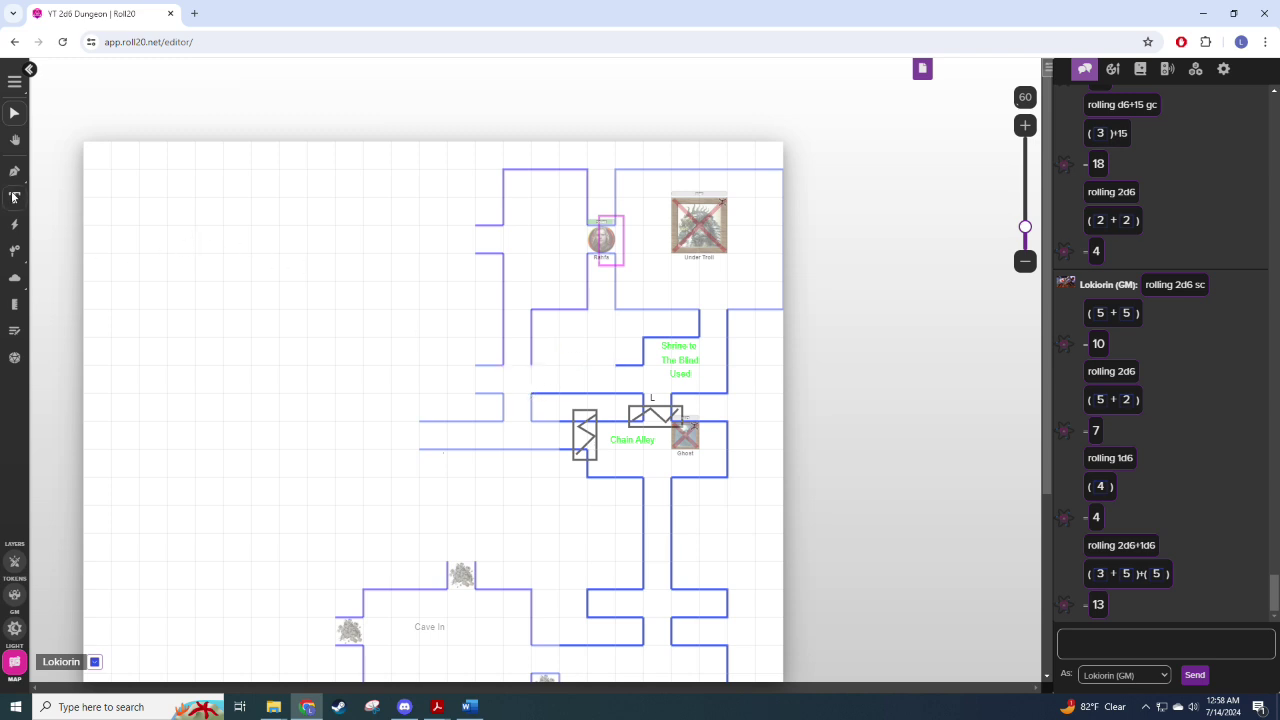
click(14, 171)
click(531, 365)
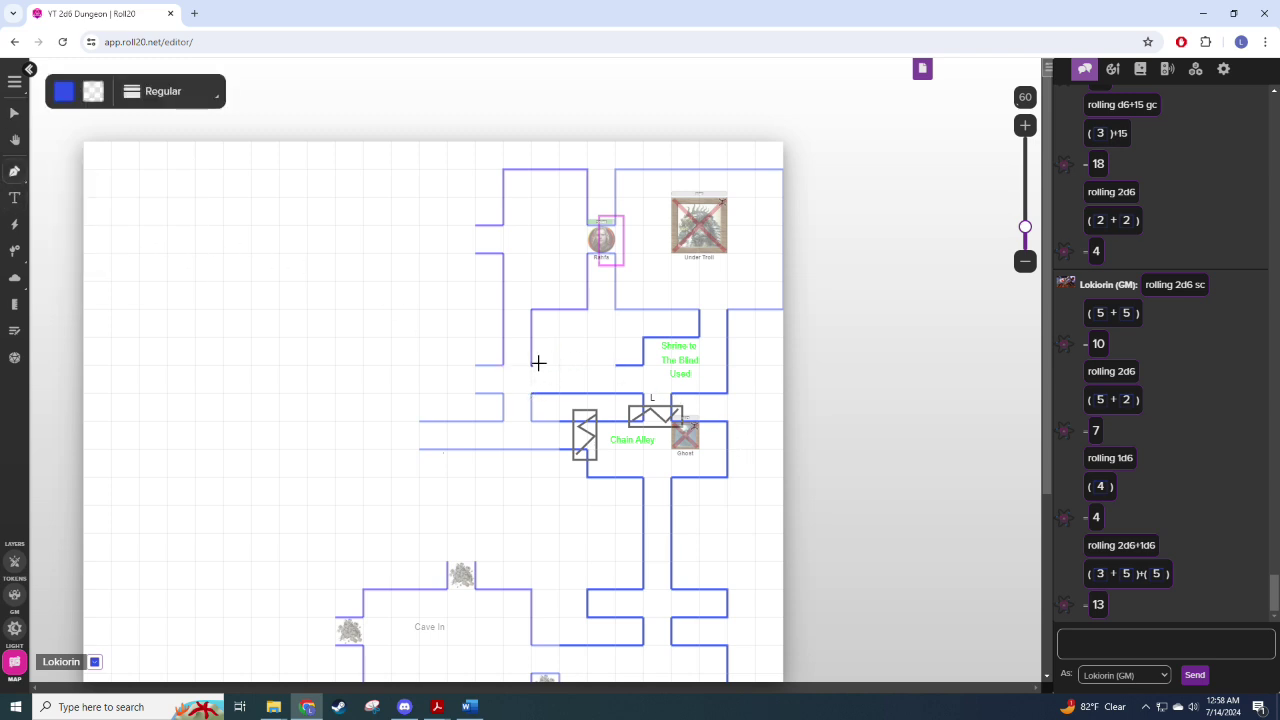
click(643, 365)
click(14, 561)
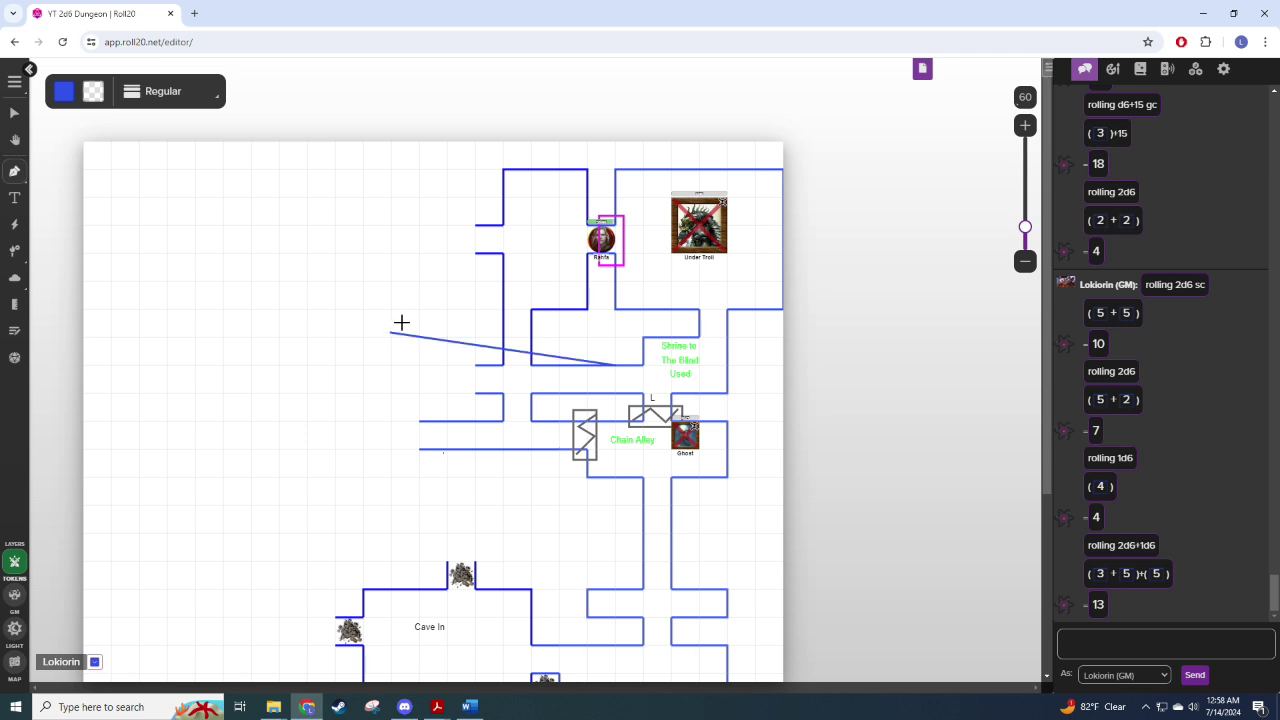
key(Escape)
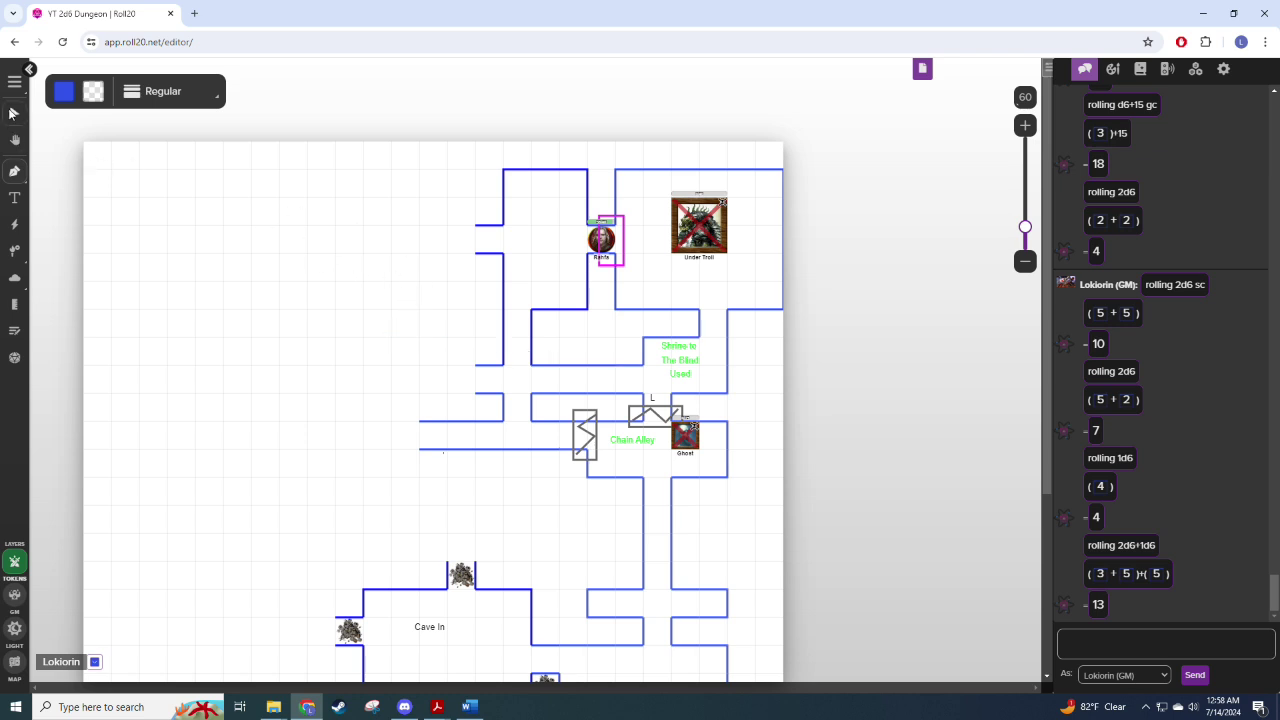
click(14, 113)
Step: Step the hero token left into the new room, then roll 2d6 for 7 and again for 4
drag(592, 241, 564, 241)
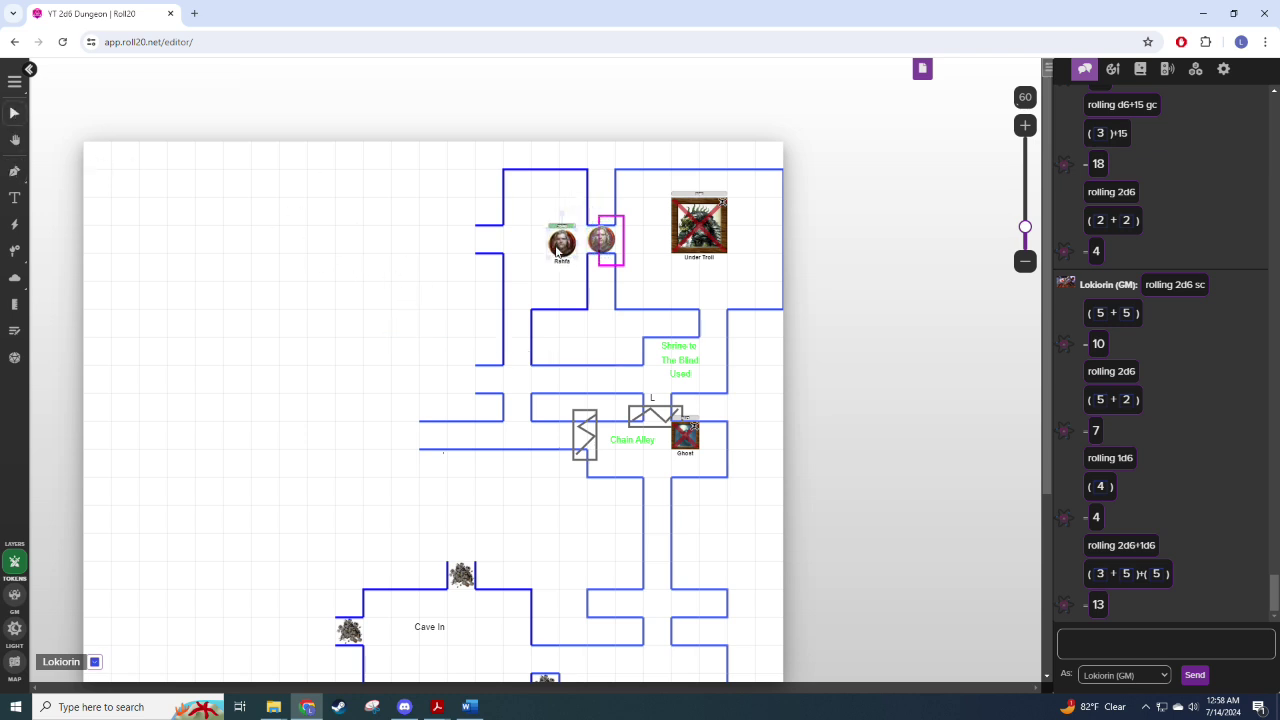
click(623, 337)
text(/roll 2d6+)
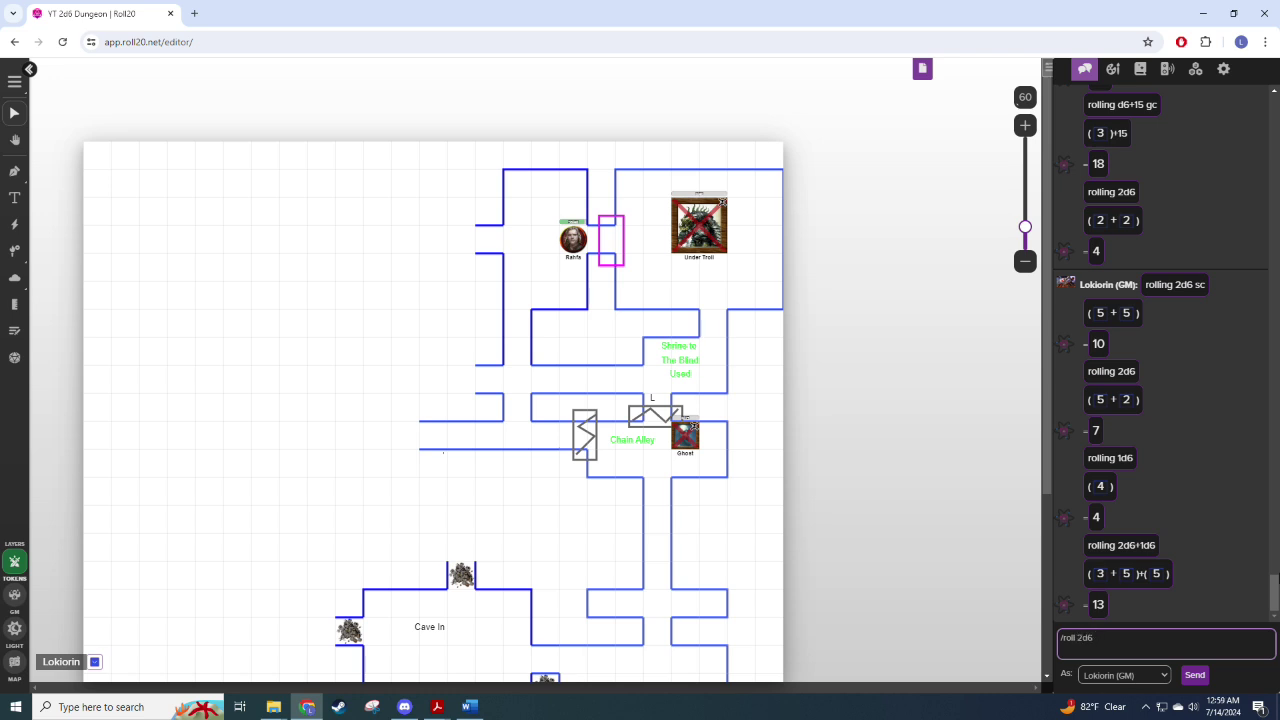
key(Return)
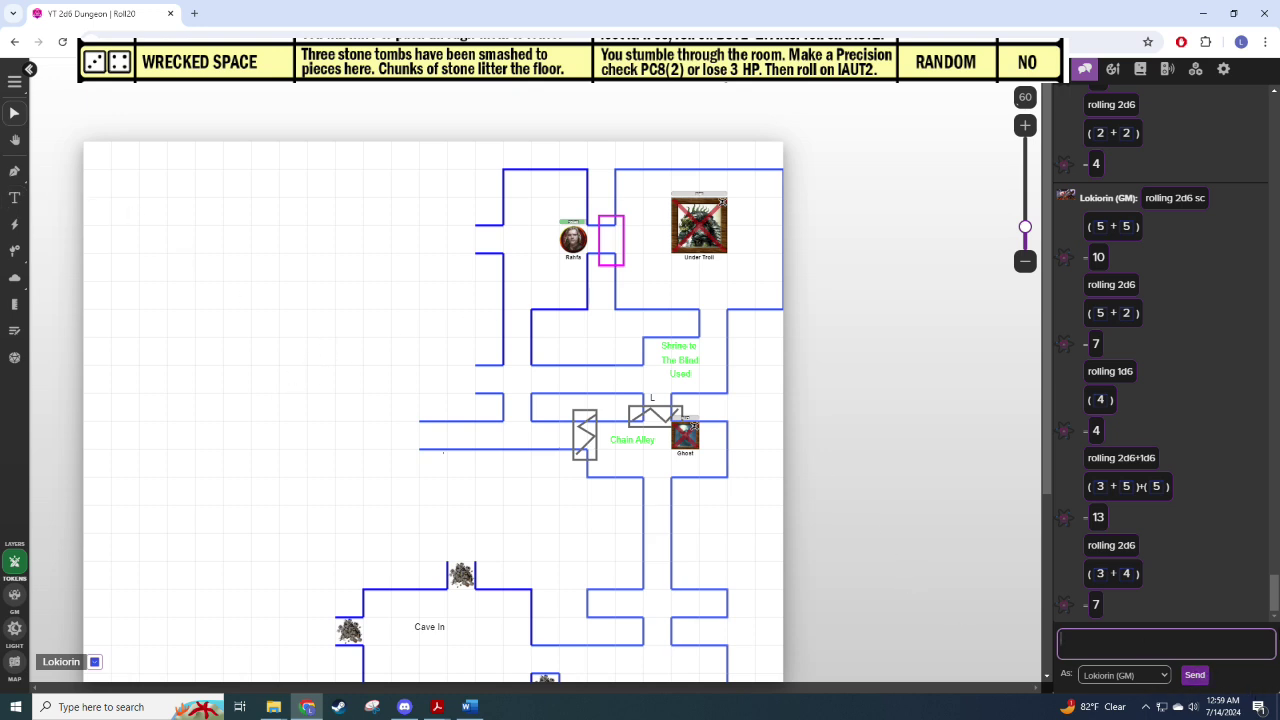
text(2d6)
key(Return)
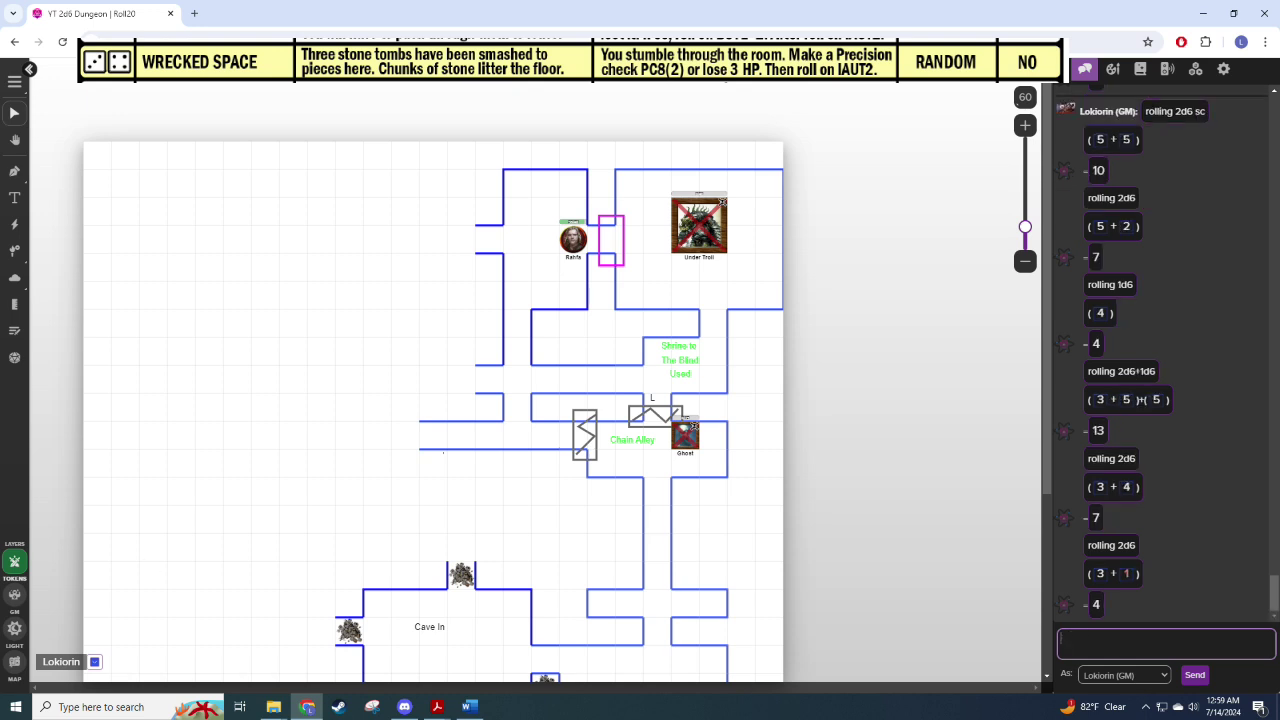
key(alt+Tab)
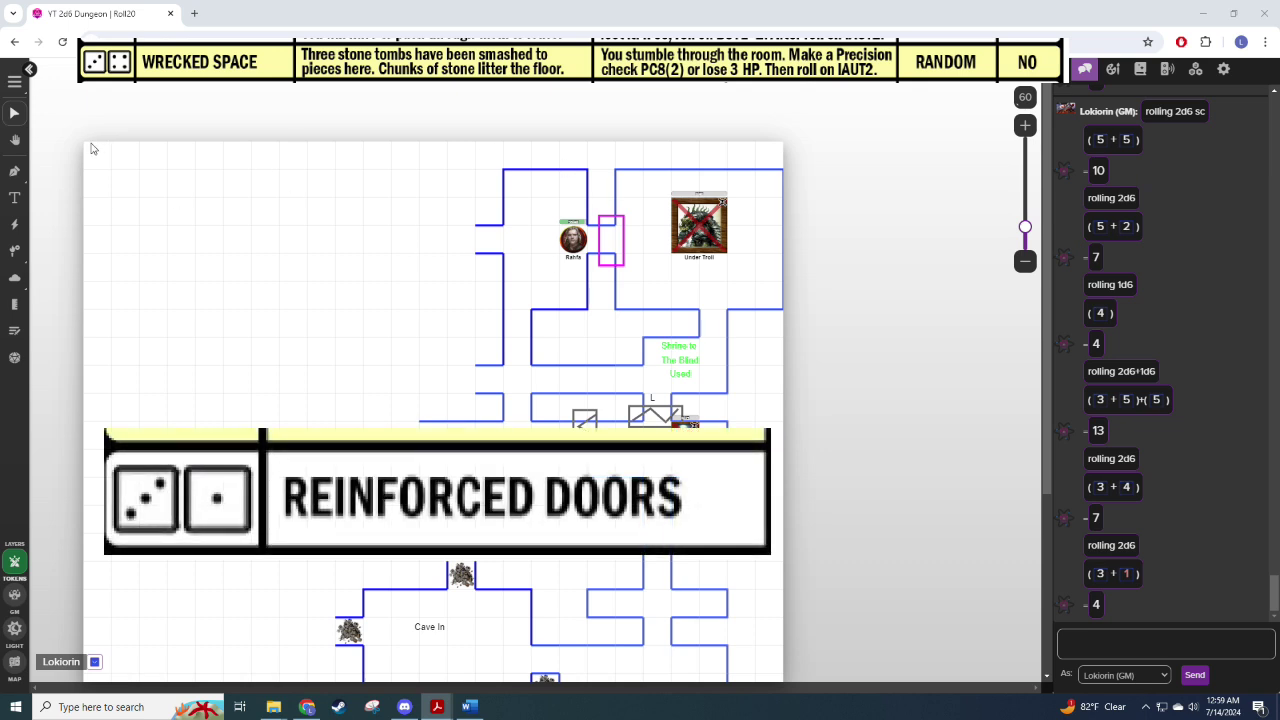
Step: Switch to purple rectangles and box a door on the room's west wall
click(15, 171)
click(62, 90)
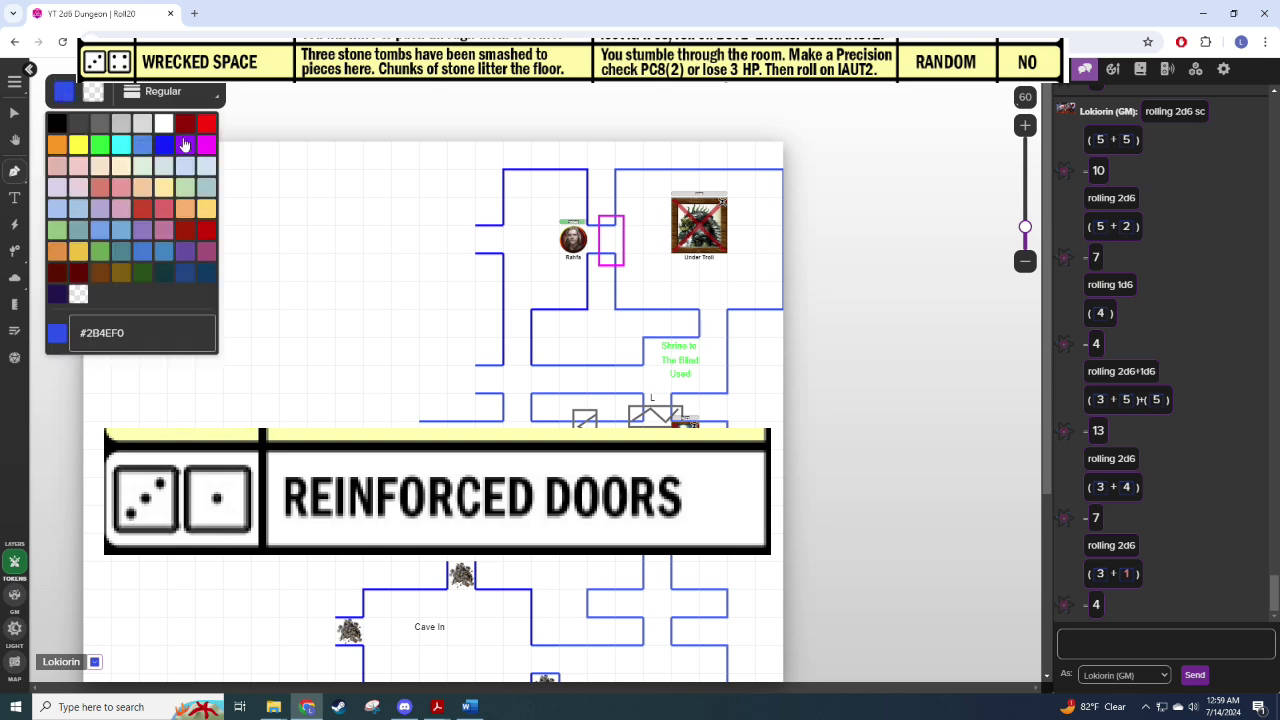
click(180, 145)
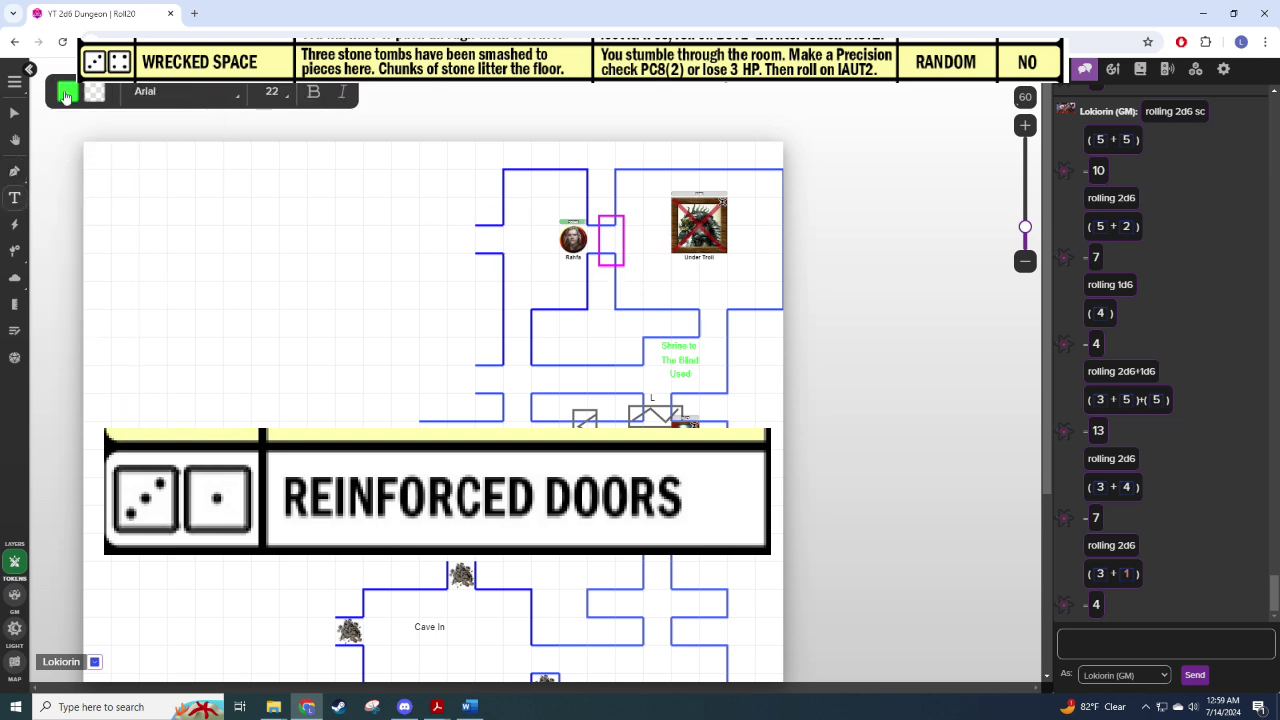
click(15, 172)
click(85, 225)
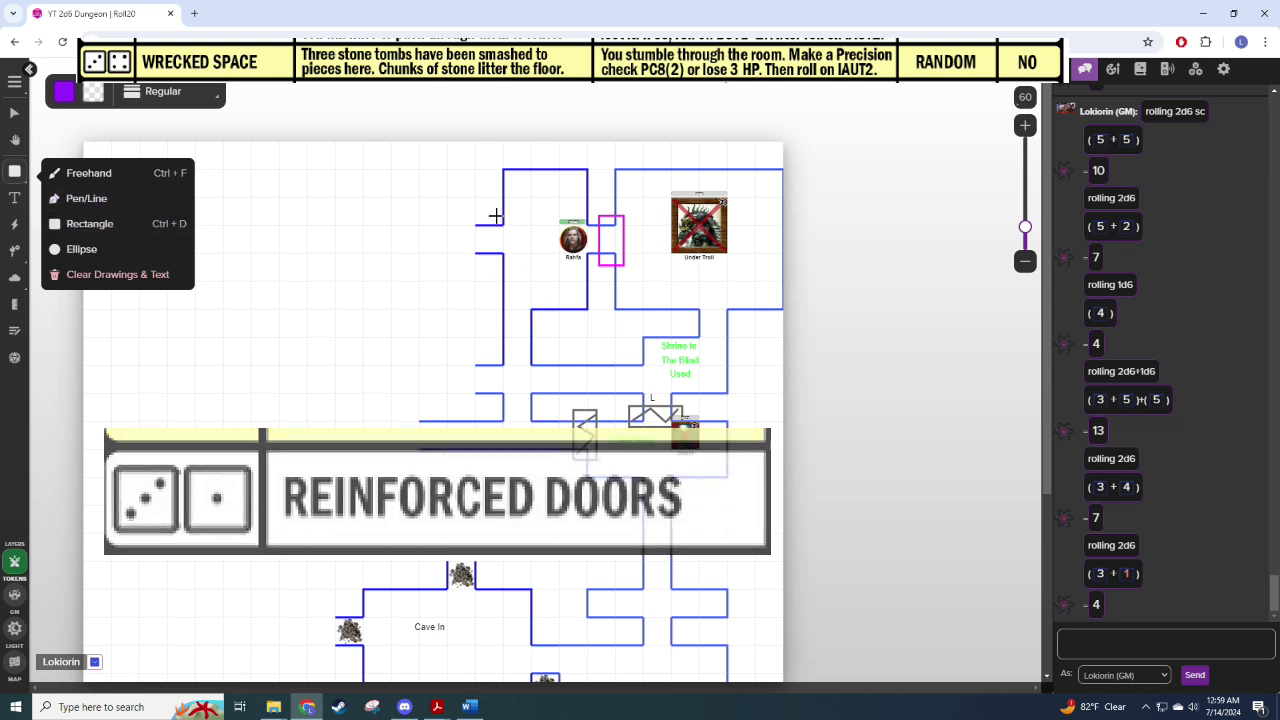
drag(491, 216, 508, 257)
right_click(508, 258)
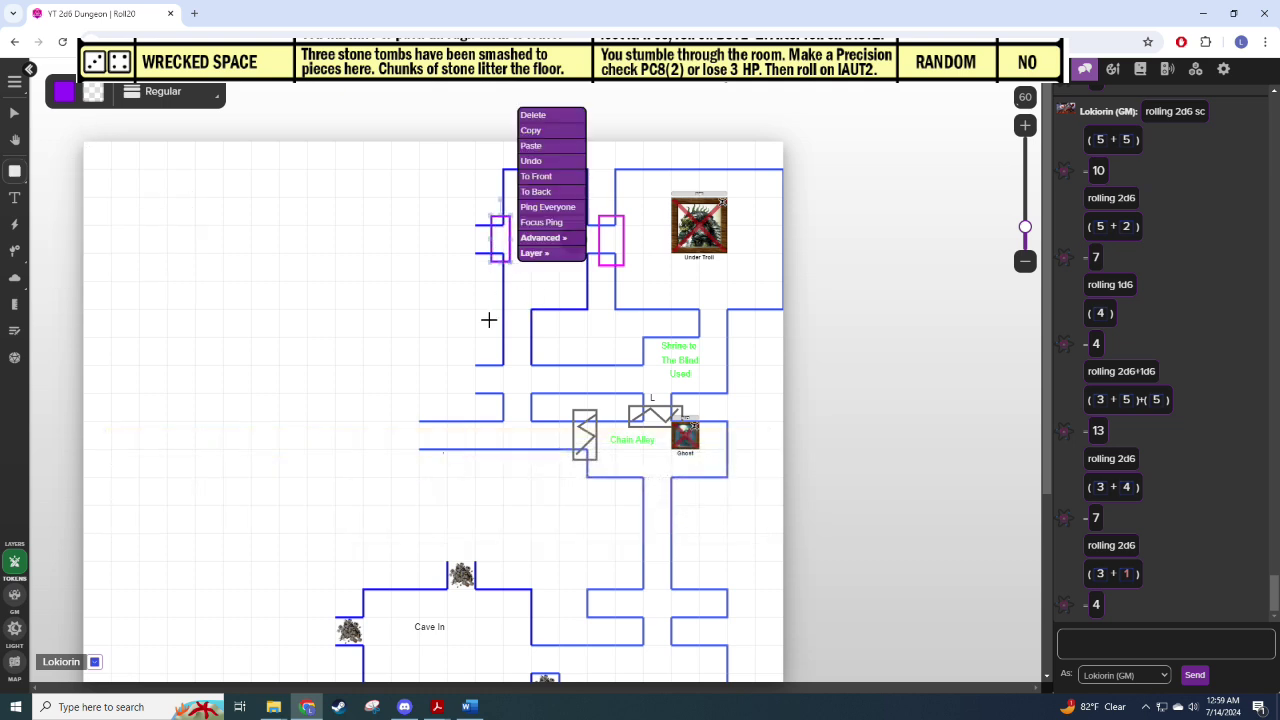
Step: Box a door at the south opening and bar both doors with purple strokes
drag(489, 321, 543, 299)
click(15, 172)
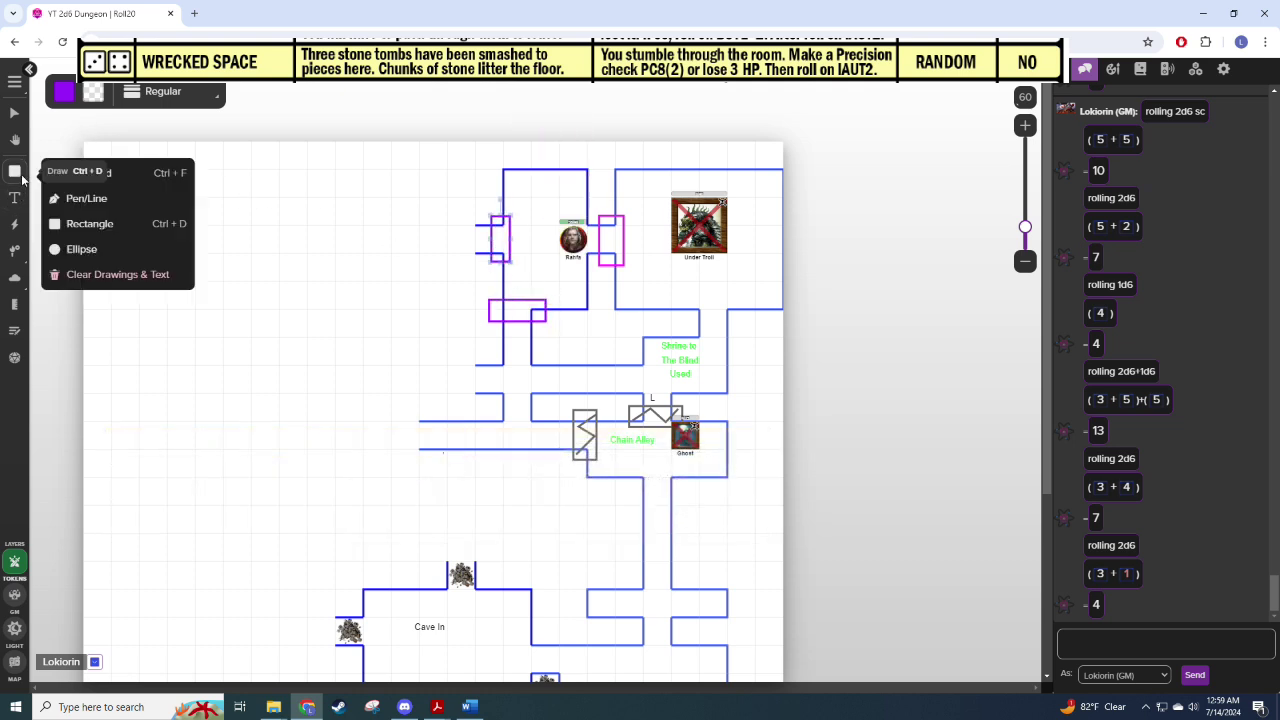
drag(518, 329, 518, 290)
drag(478, 237, 520, 237)
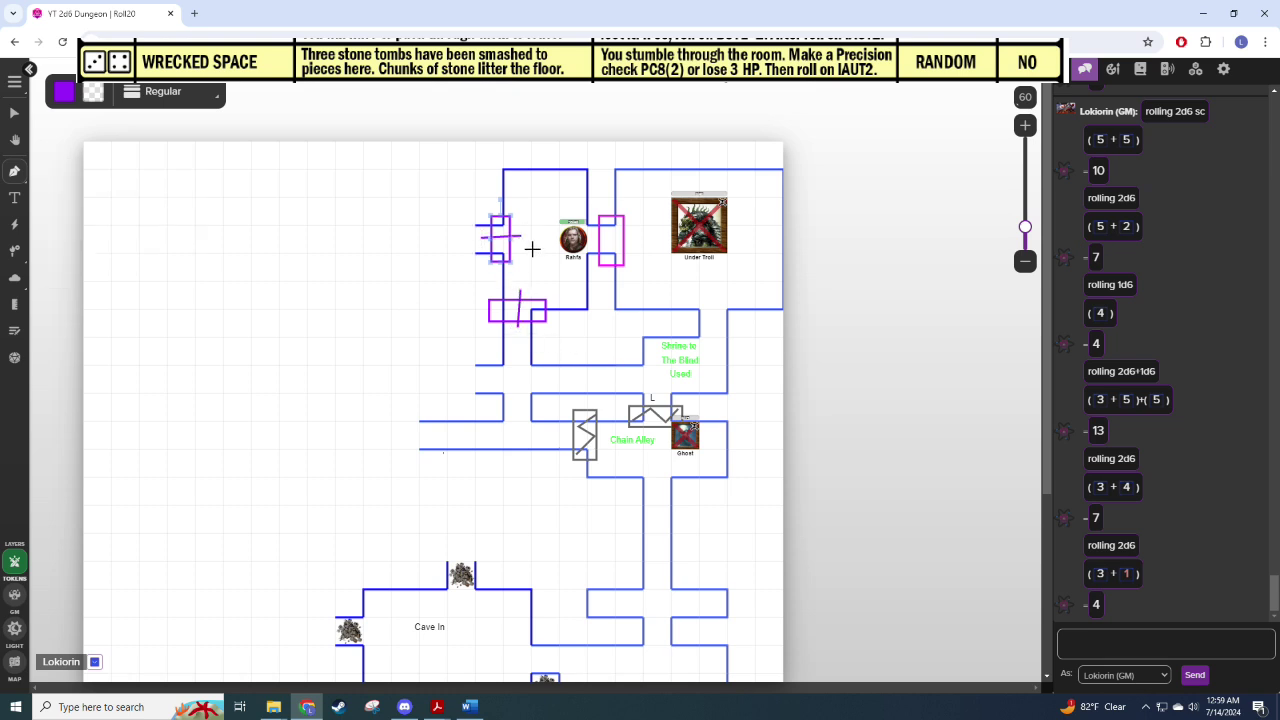
click(15, 113)
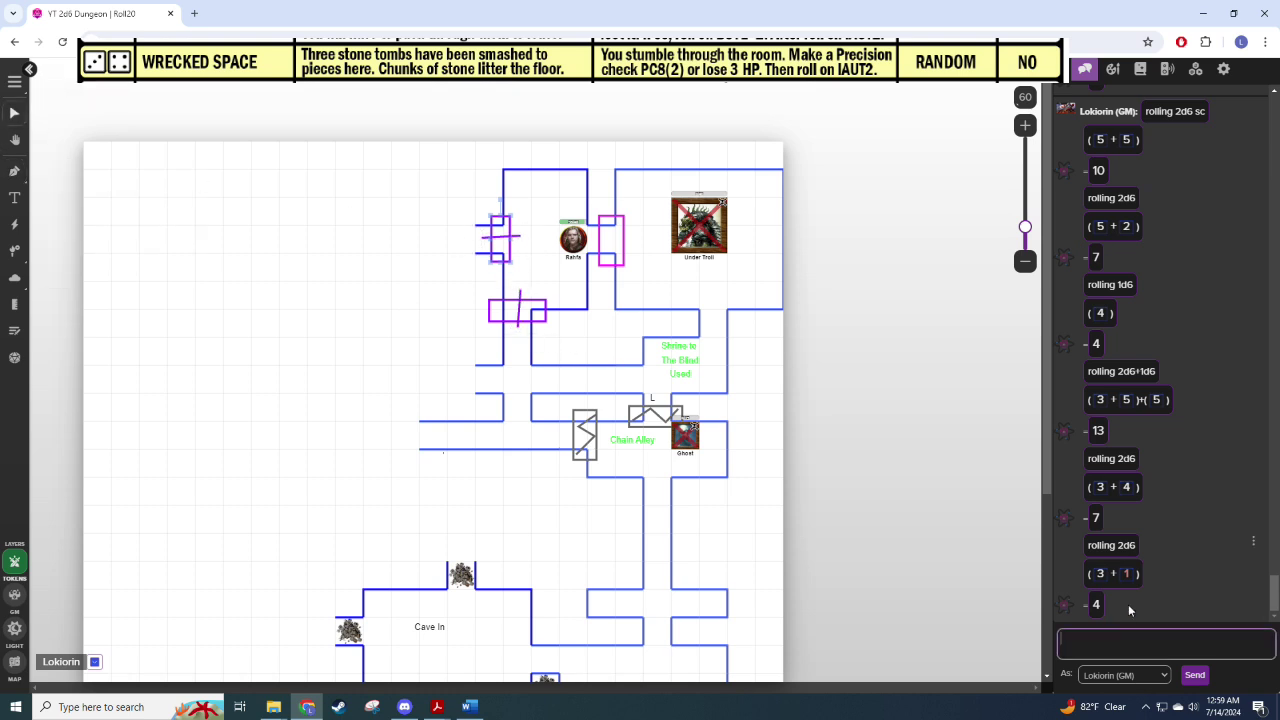
Step: Roll 1d6 in chat, getting 3
click(1132, 643)
text(/roll 1d6)
key(Return)
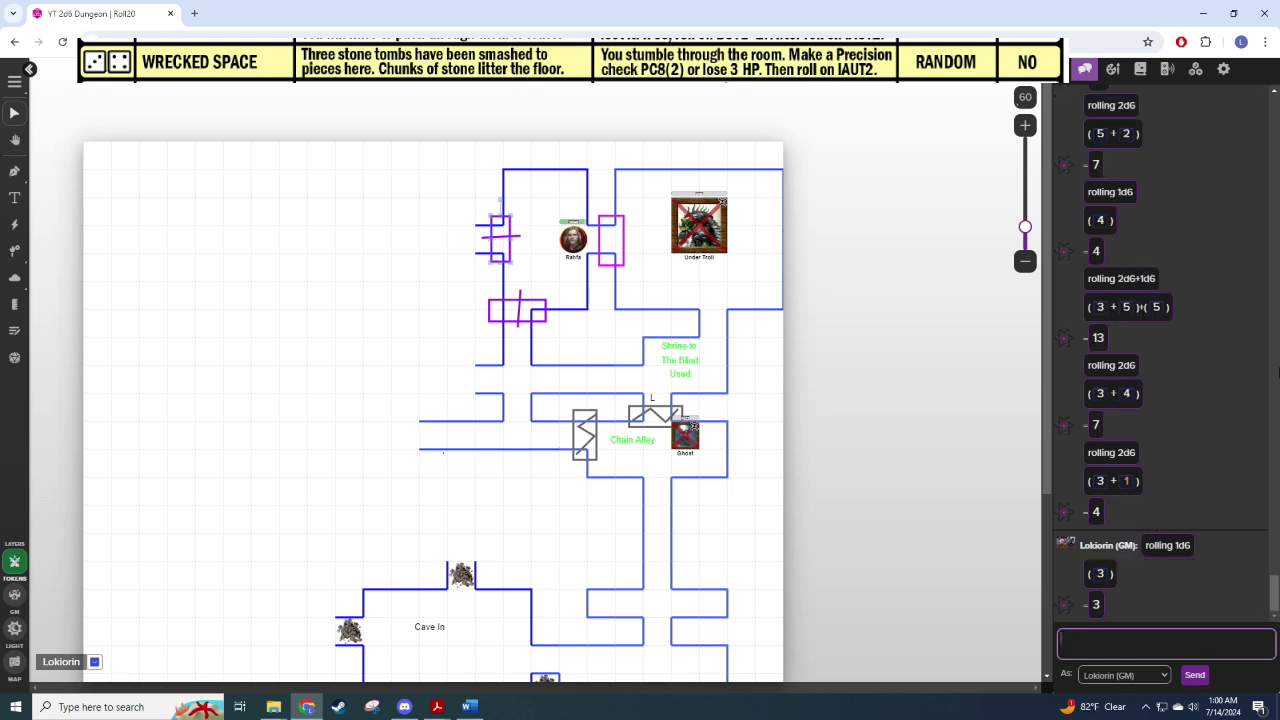
click(371, 357)
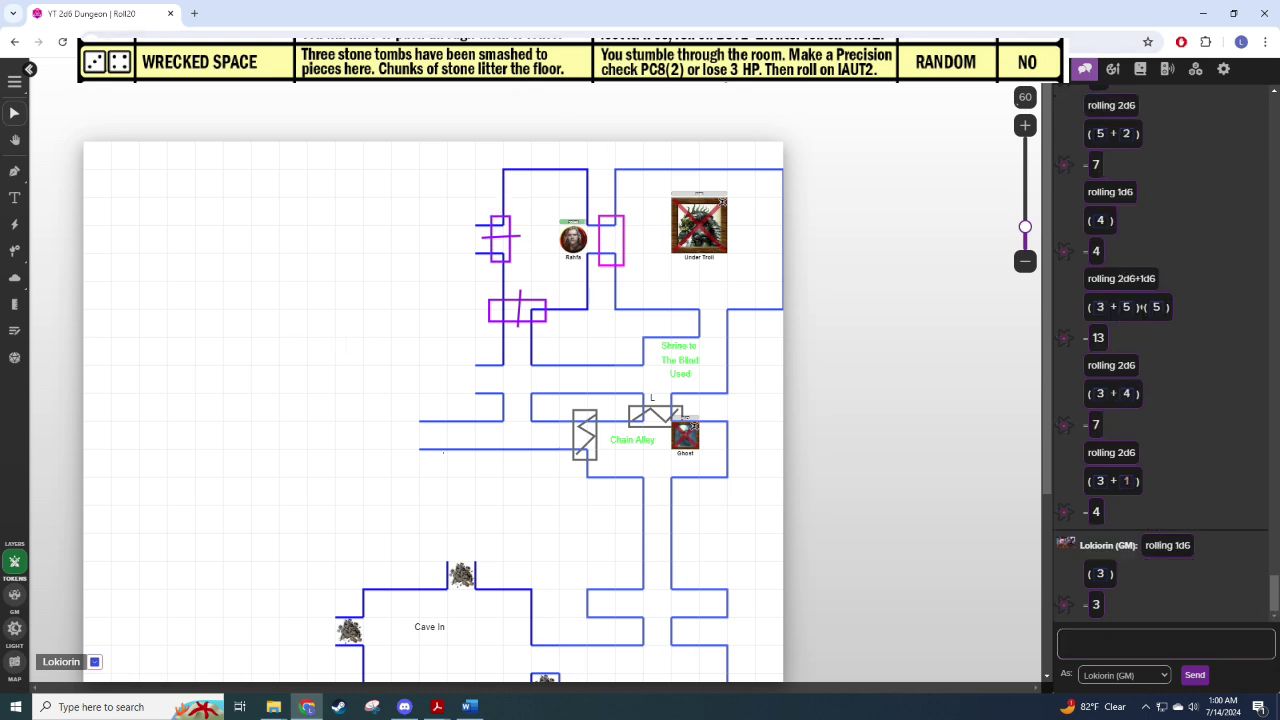
key(alt+Tab)
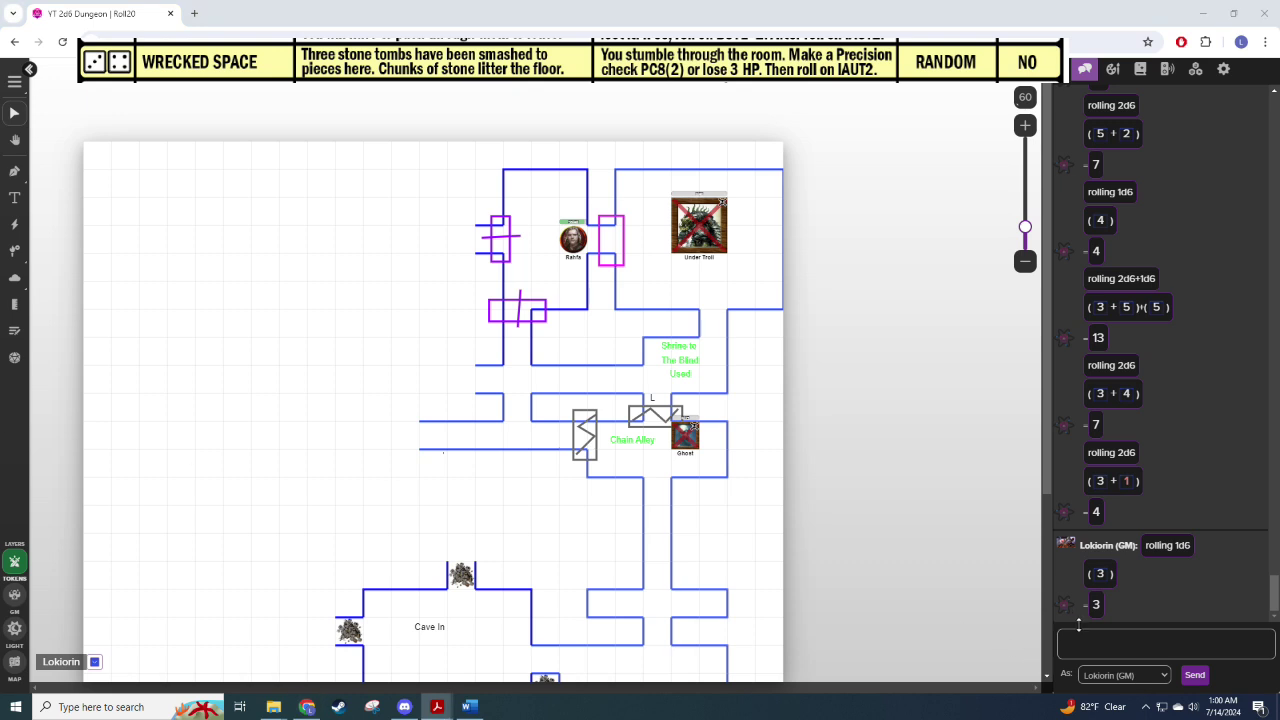
key(alt+Tab)
Step: Select the hero token and roll /roll 2d6+2 in chat, getting 10
click(571, 240)
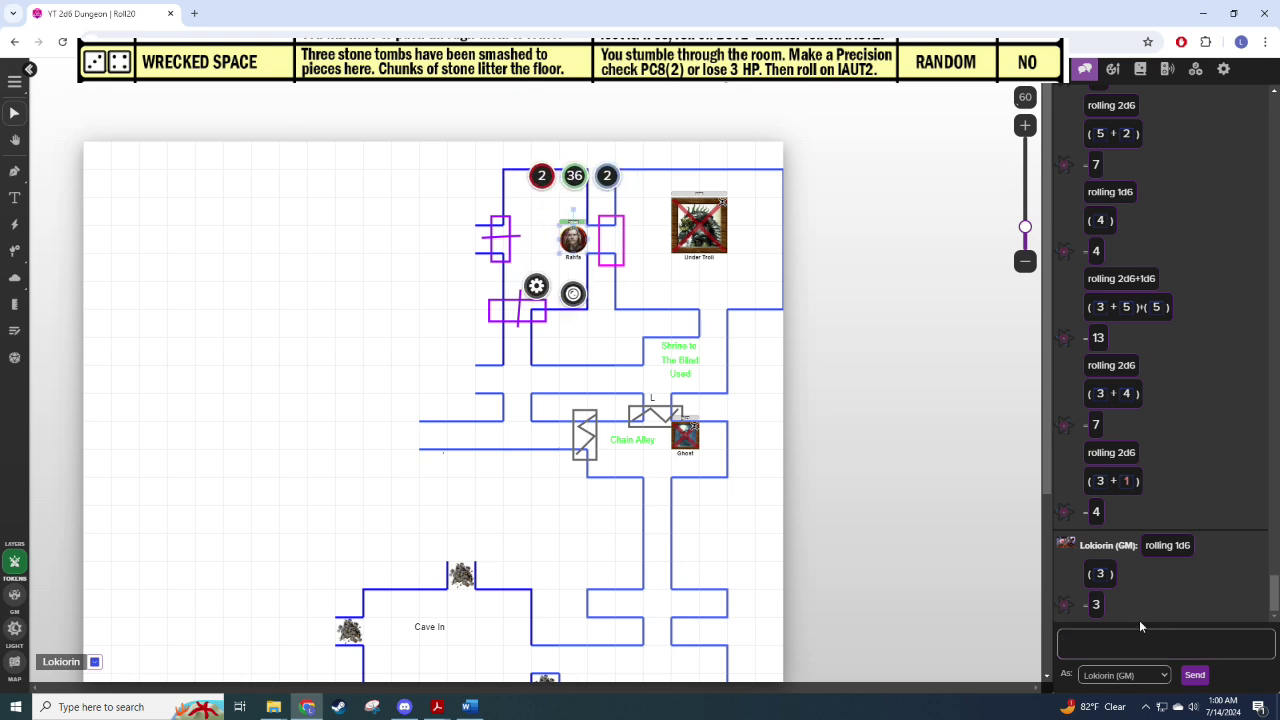
click(1135, 644)
text(/roll 2d)
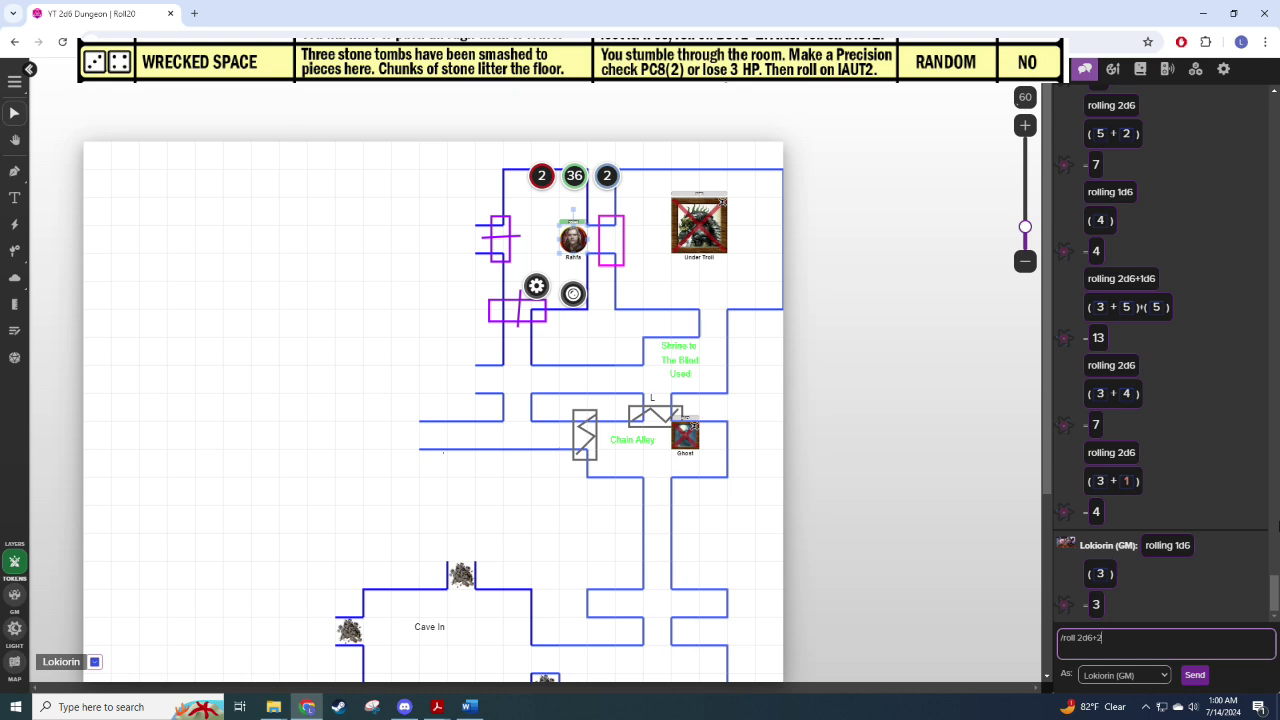
text(6+2)
key(Return)
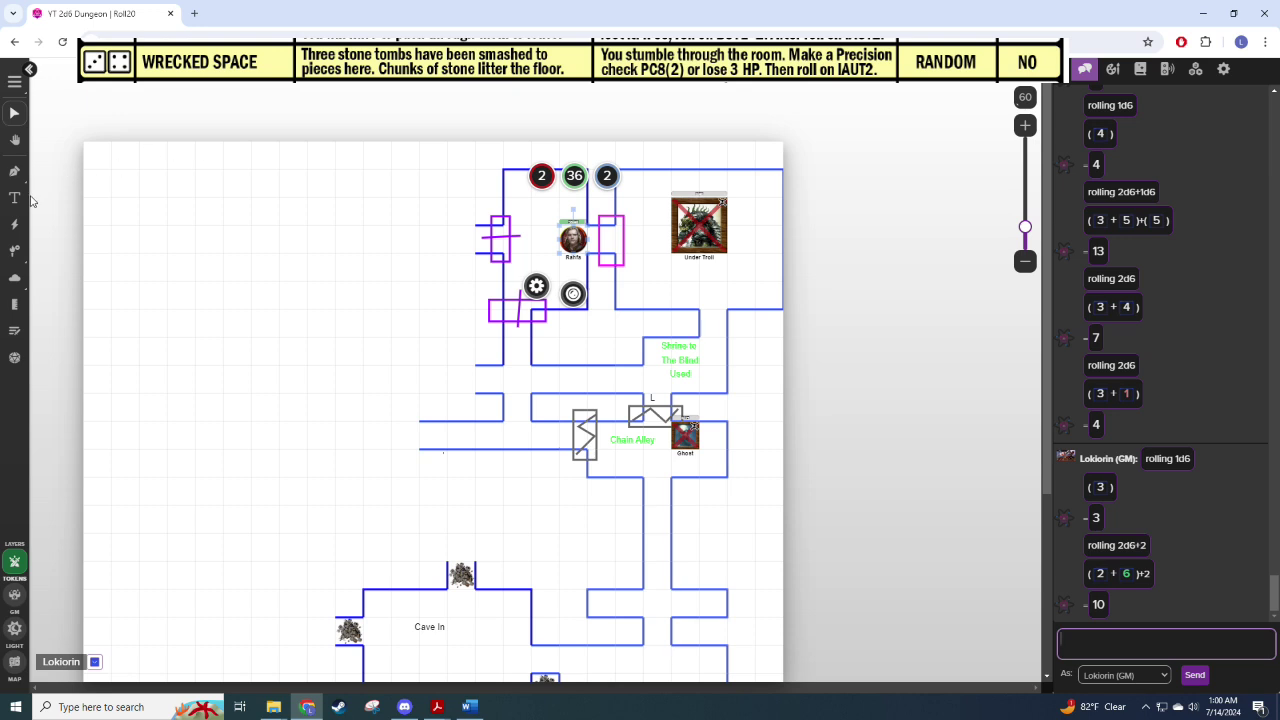
click(15, 198)
Step: Write 'A Wrecked Space' at the top of the room in black, then recolour it green
click(67, 92)
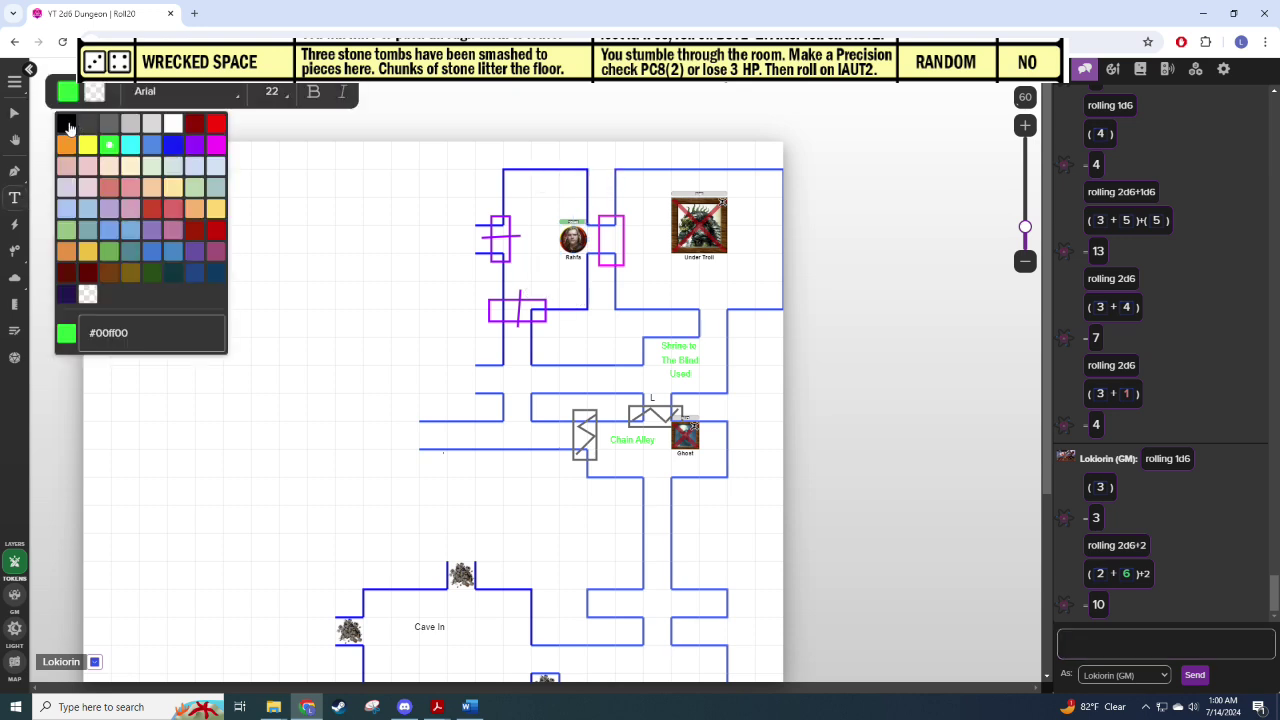
click(66, 123)
click(515, 193)
text(A Wrecked Space)
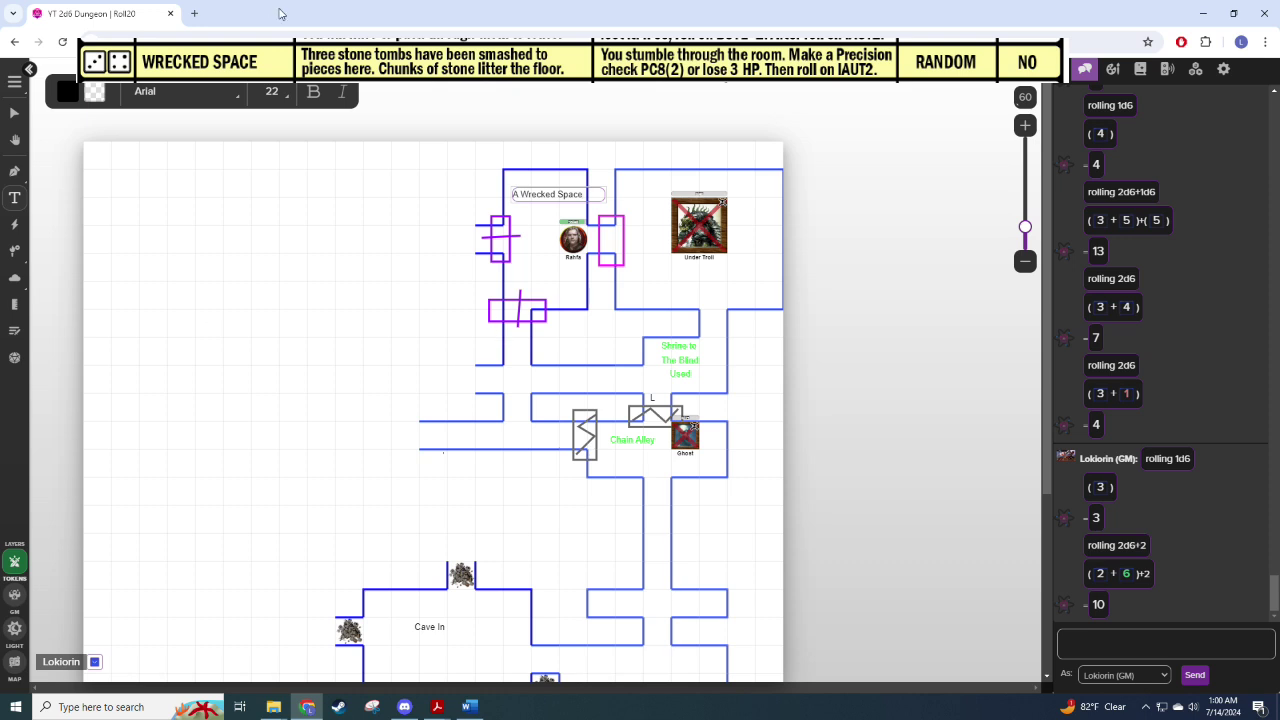
click(347, 340)
click(14, 113)
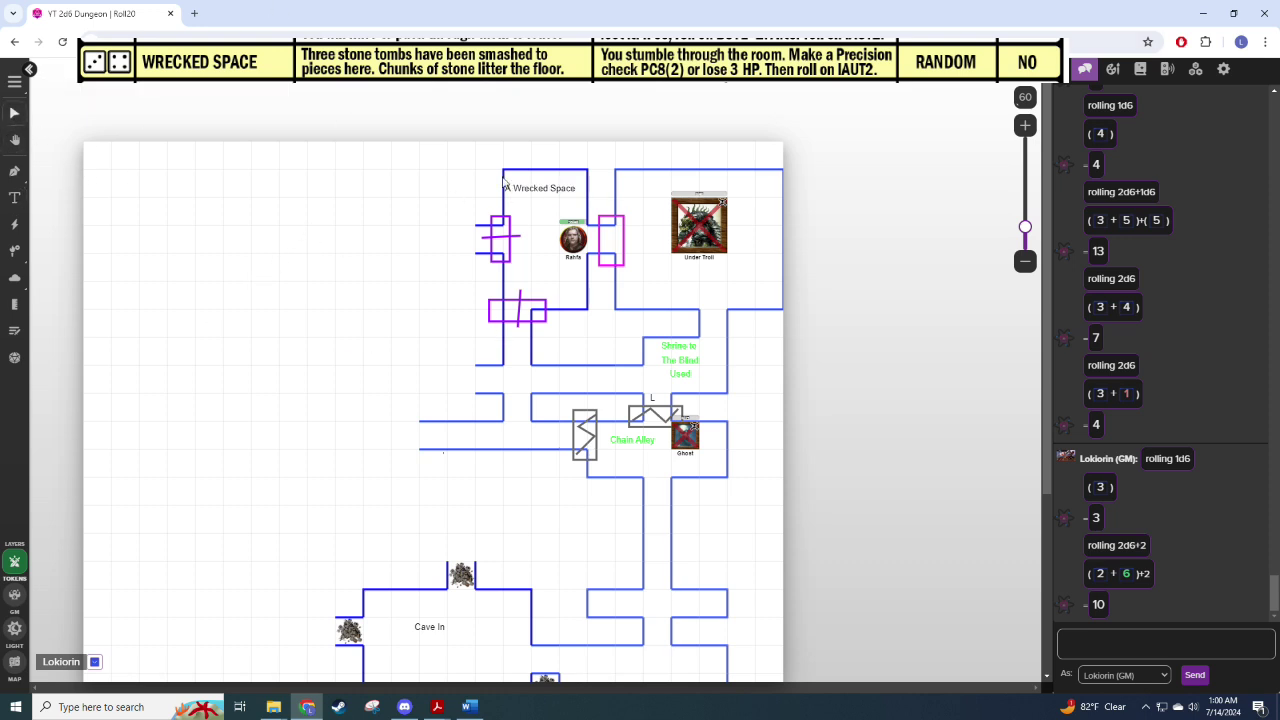
click(545, 188)
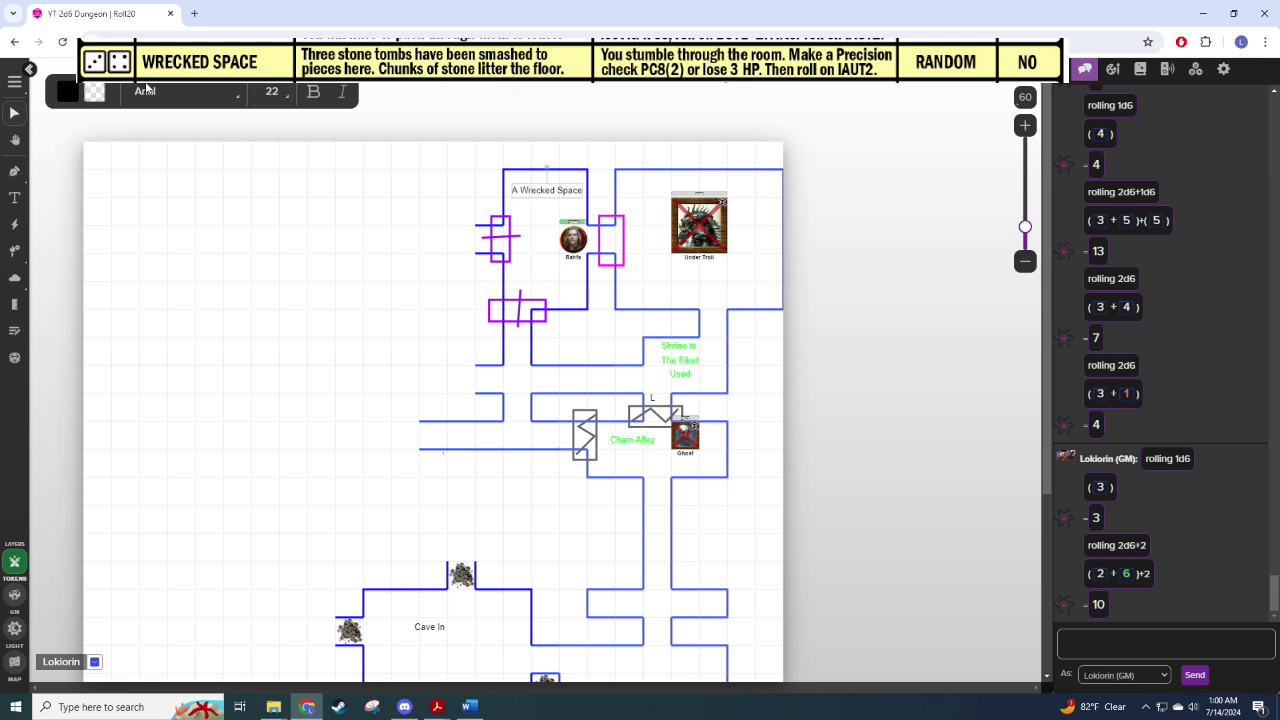
click(67, 91)
click(109, 144)
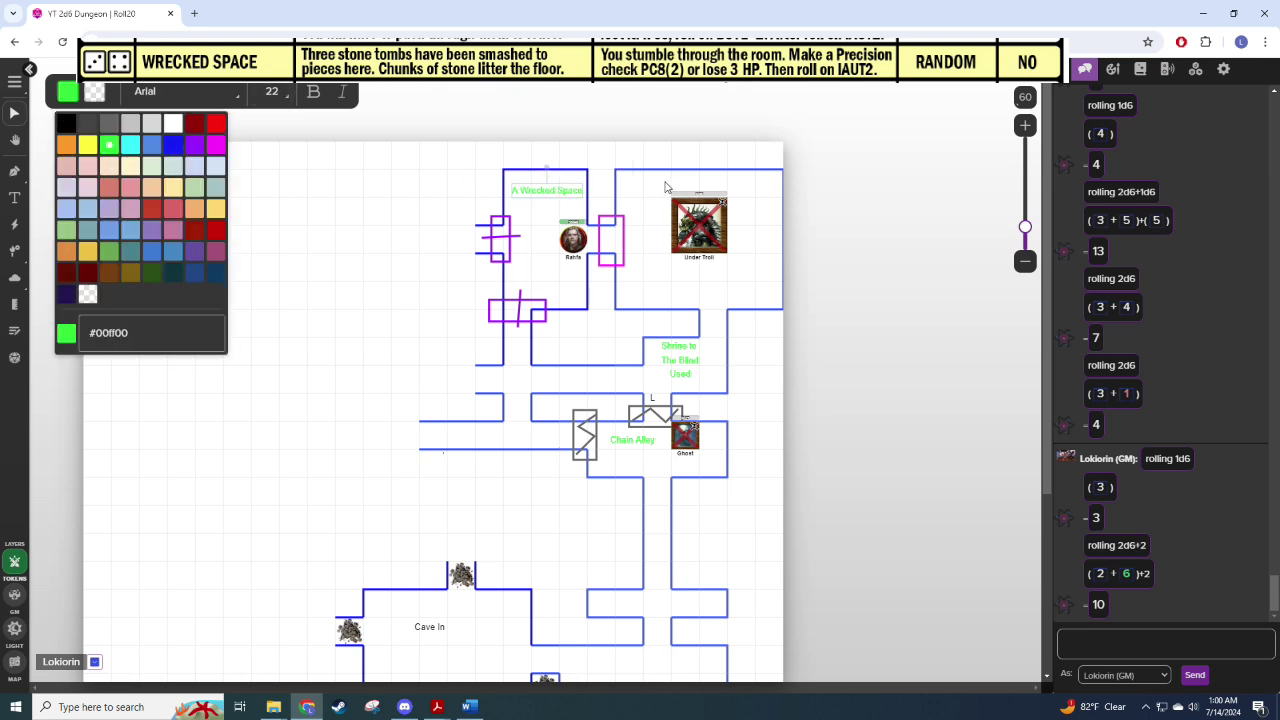
click(665, 283)
Step: Add a green 'Under Troll's Lair' label below the Under Troll token
click(14, 199)
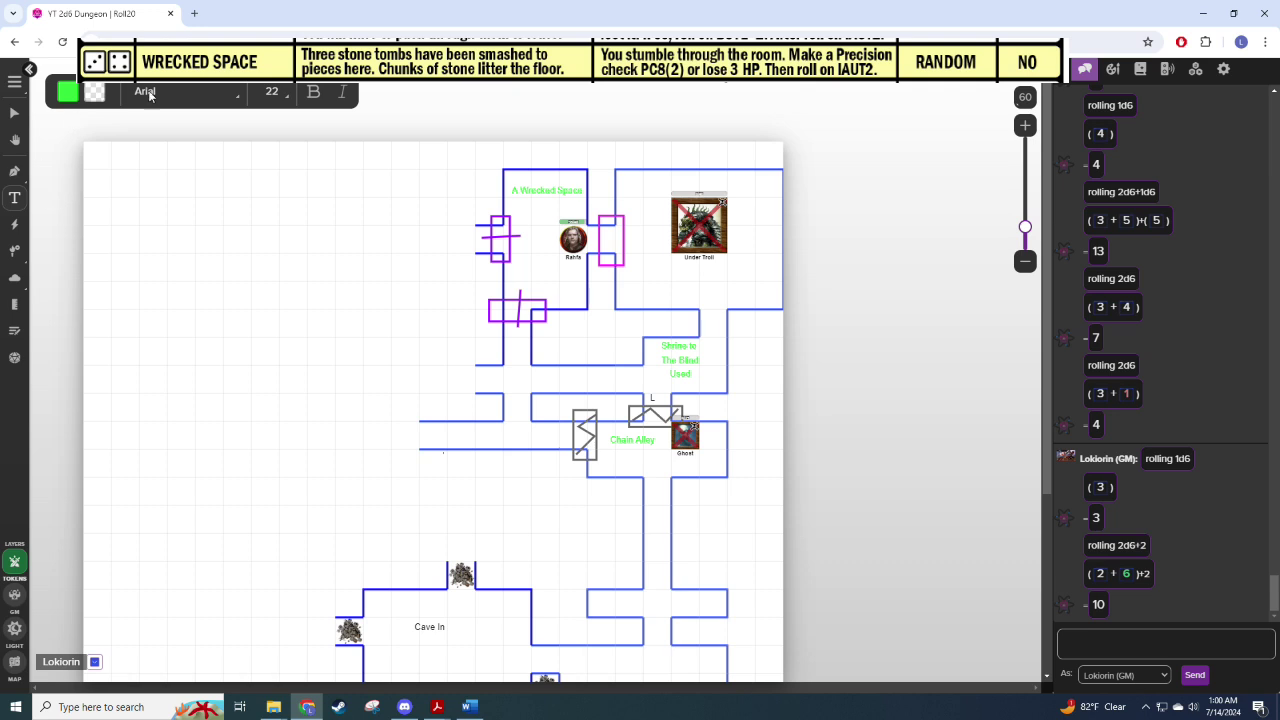
click(676, 269)
text(Under Troll's Lair)
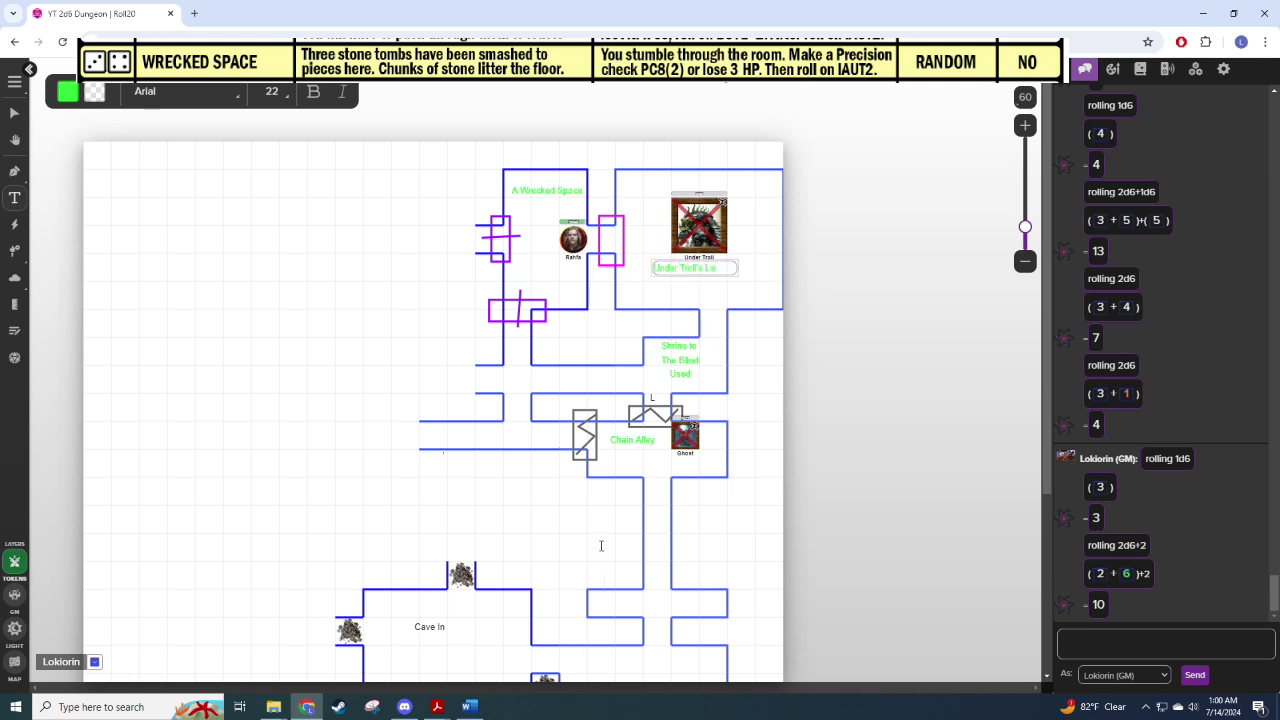
click(593, 364)
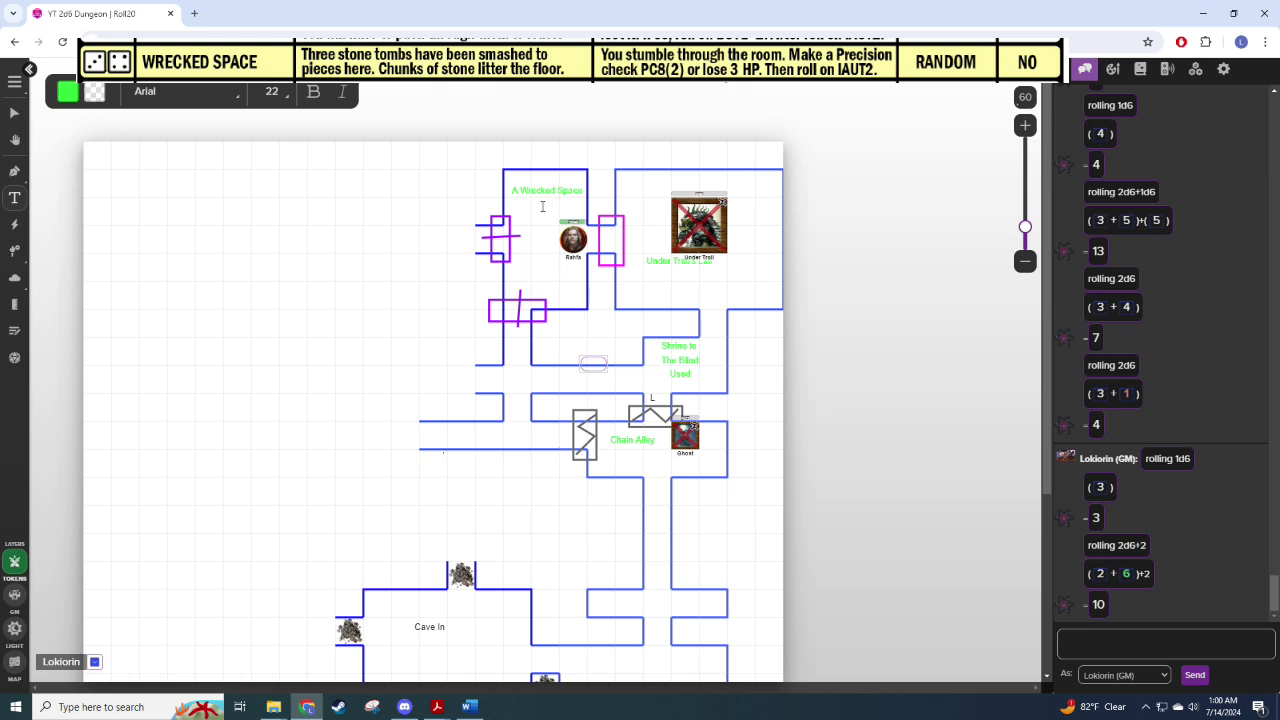
Step: Re-add 'A Wrecked Space' in black and delete the green copy
click(67, 91)
click(79, 124)
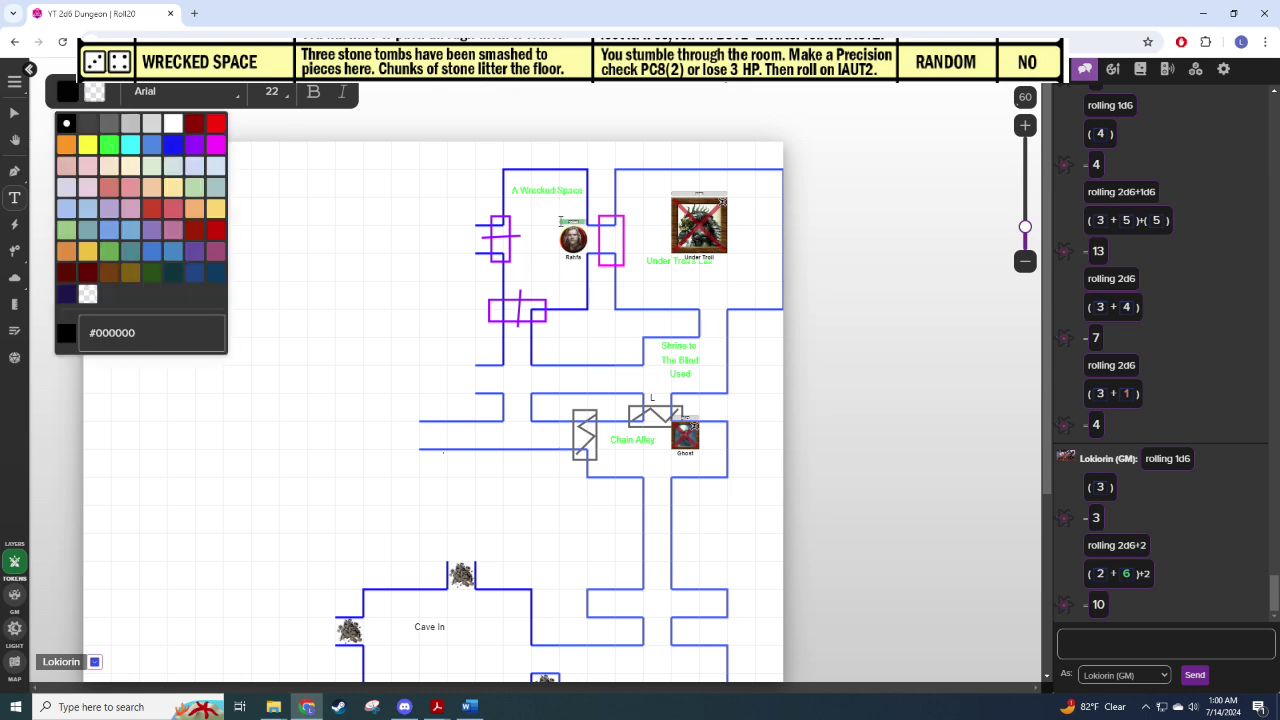
click(523, 202)
text(A Wreck)
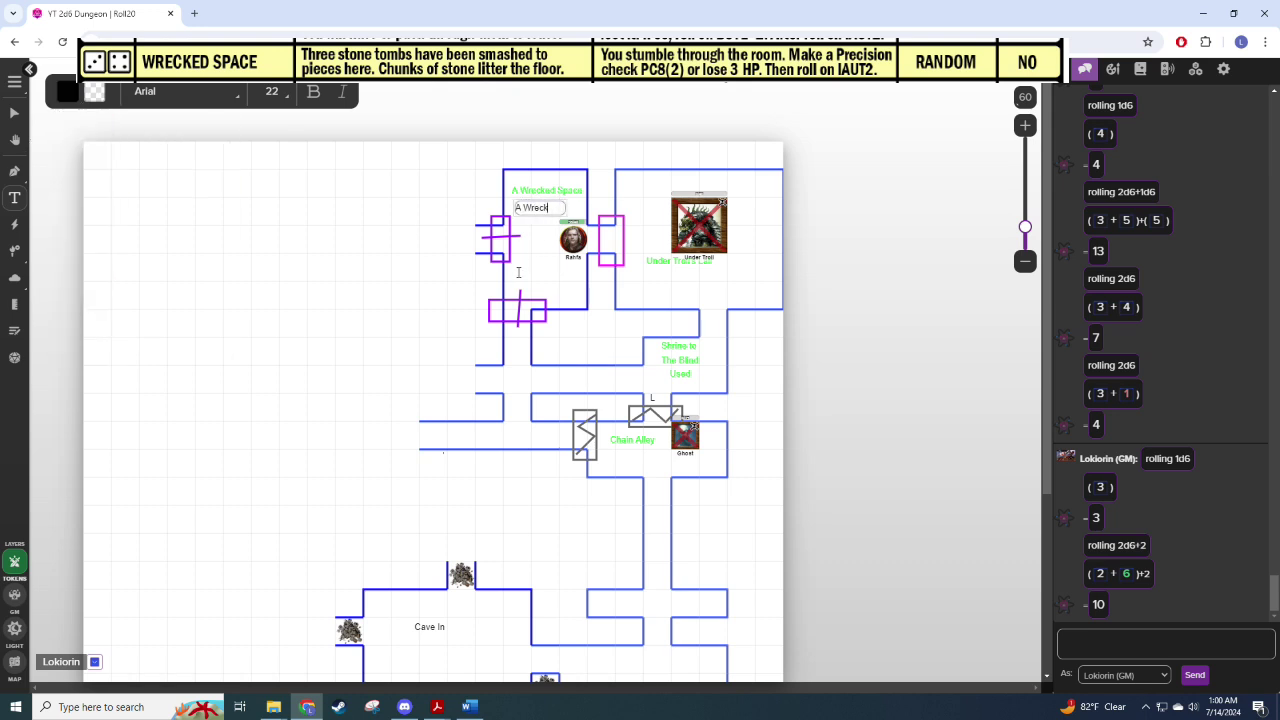
text(ed Space)
click(395, 273)
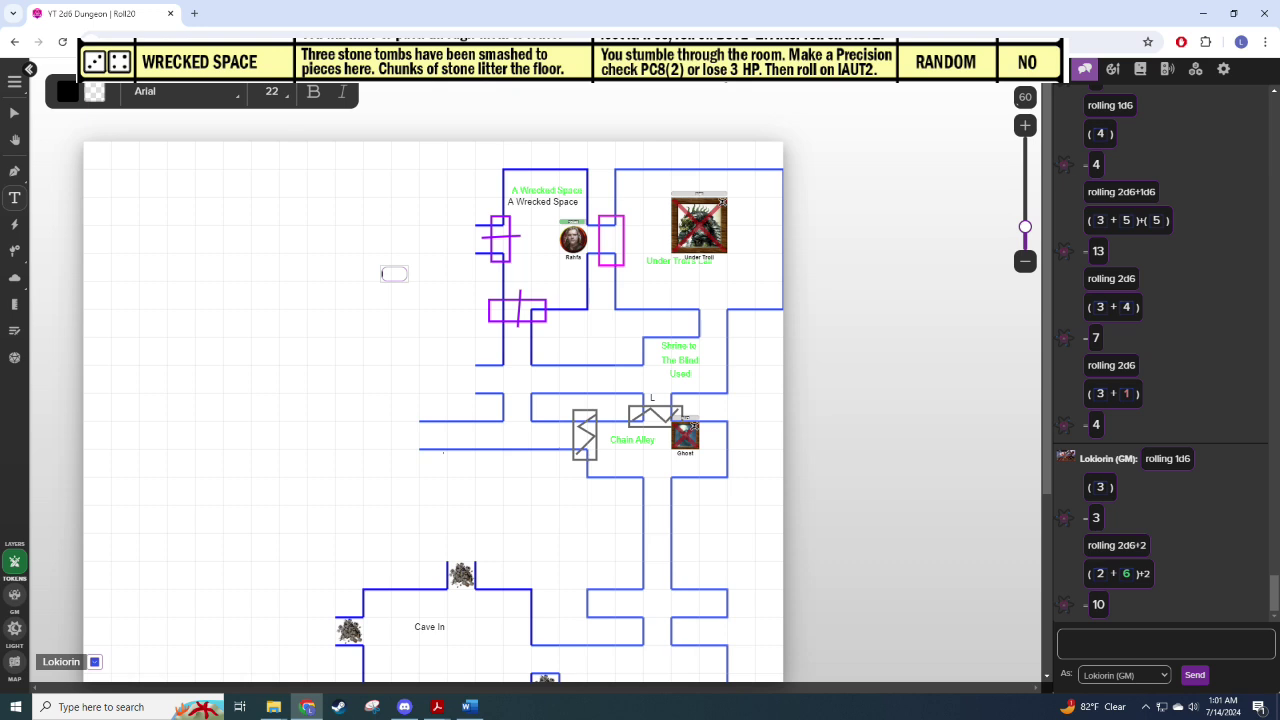
click(14, 112)
click(546, 192)
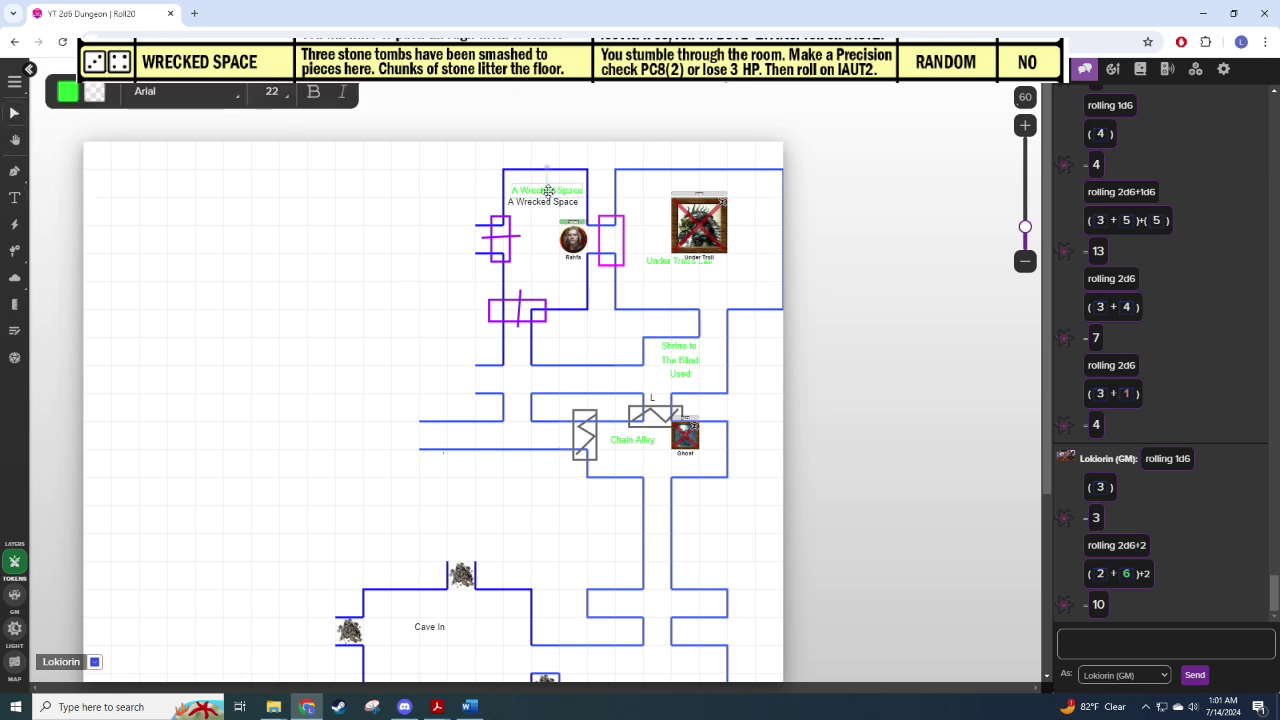
key(Delete)
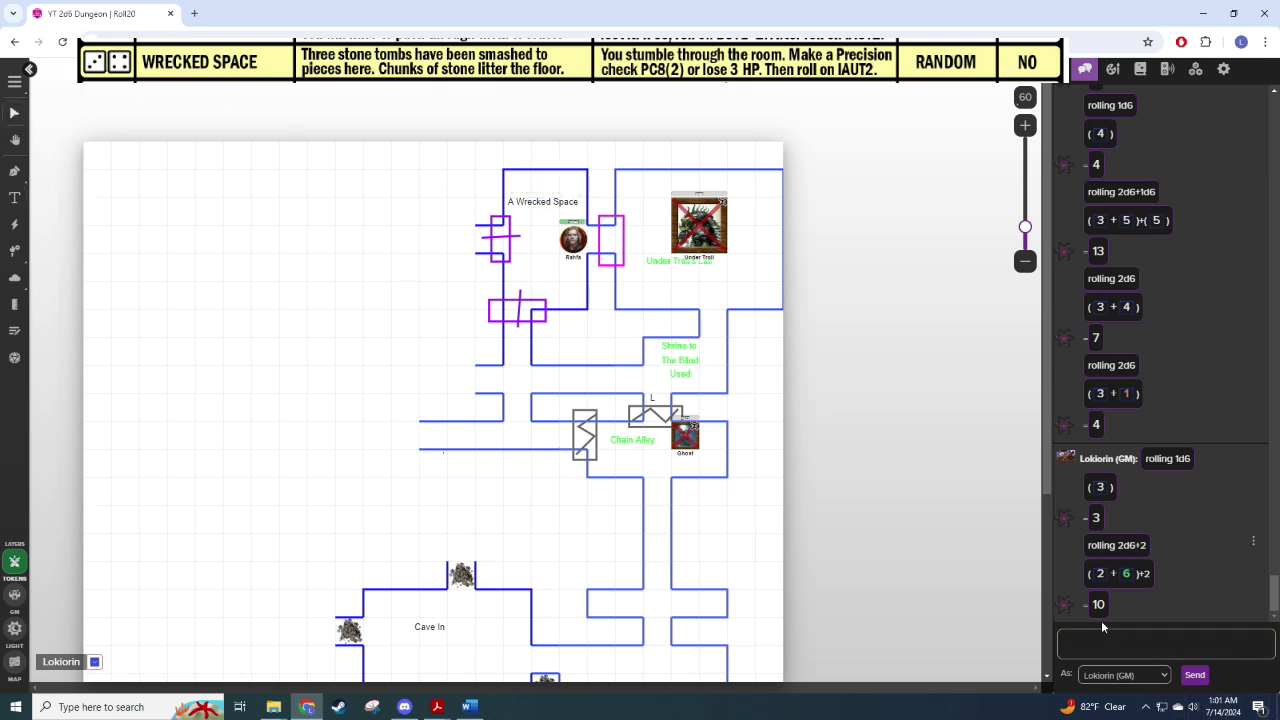
click(1150, 640)
Step: Roll 2d6 and then d6 in chat, checking the rules document in between
text(/roll 2d6)
key(Return)
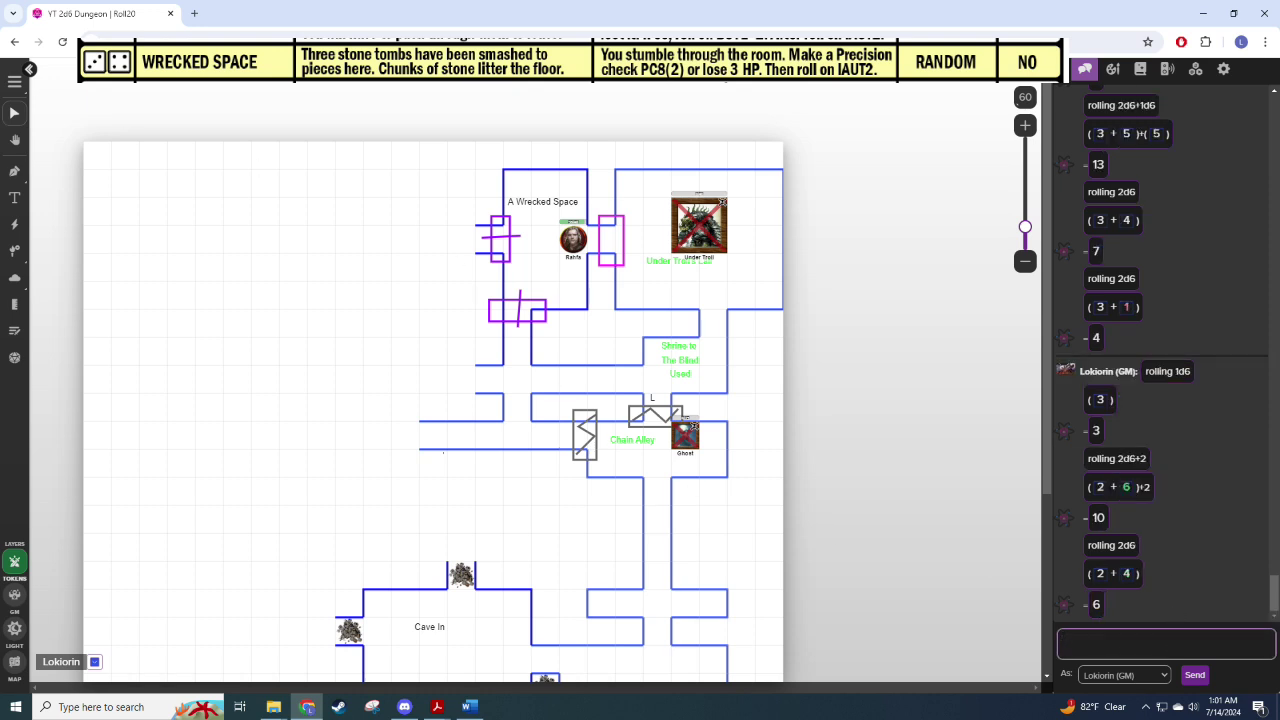
key(alt+Tab)
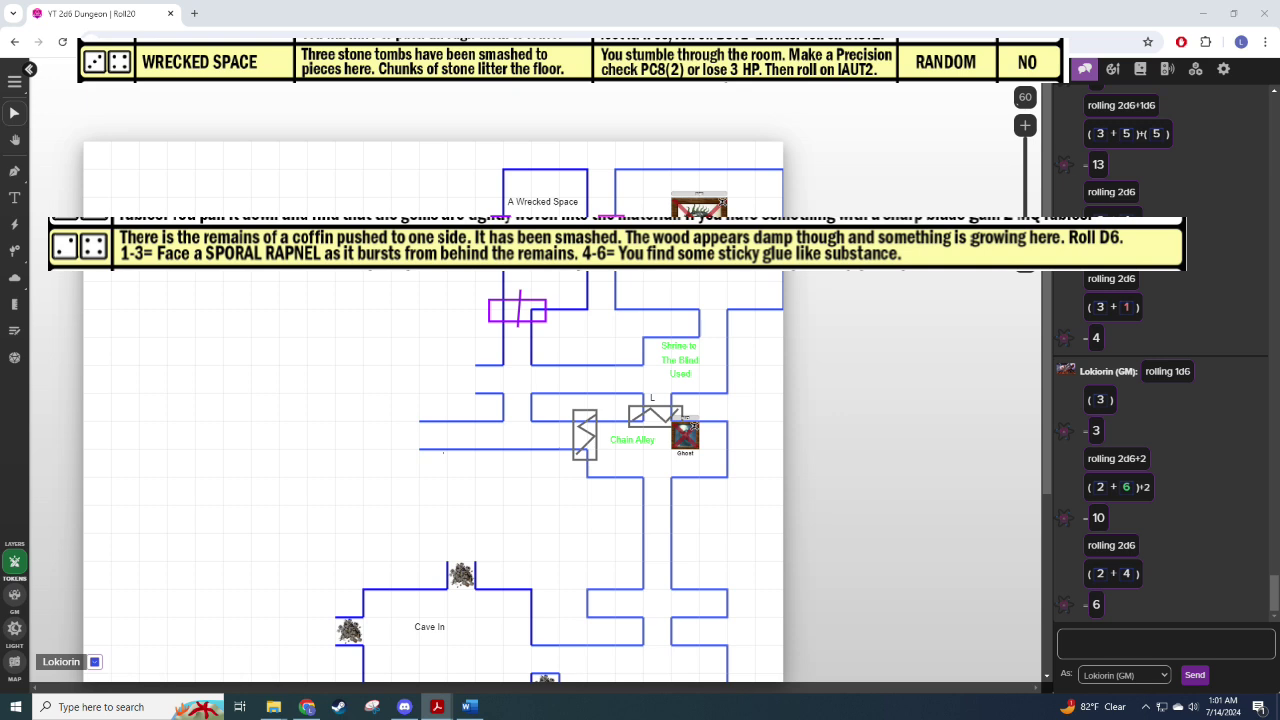
click(822, 670)
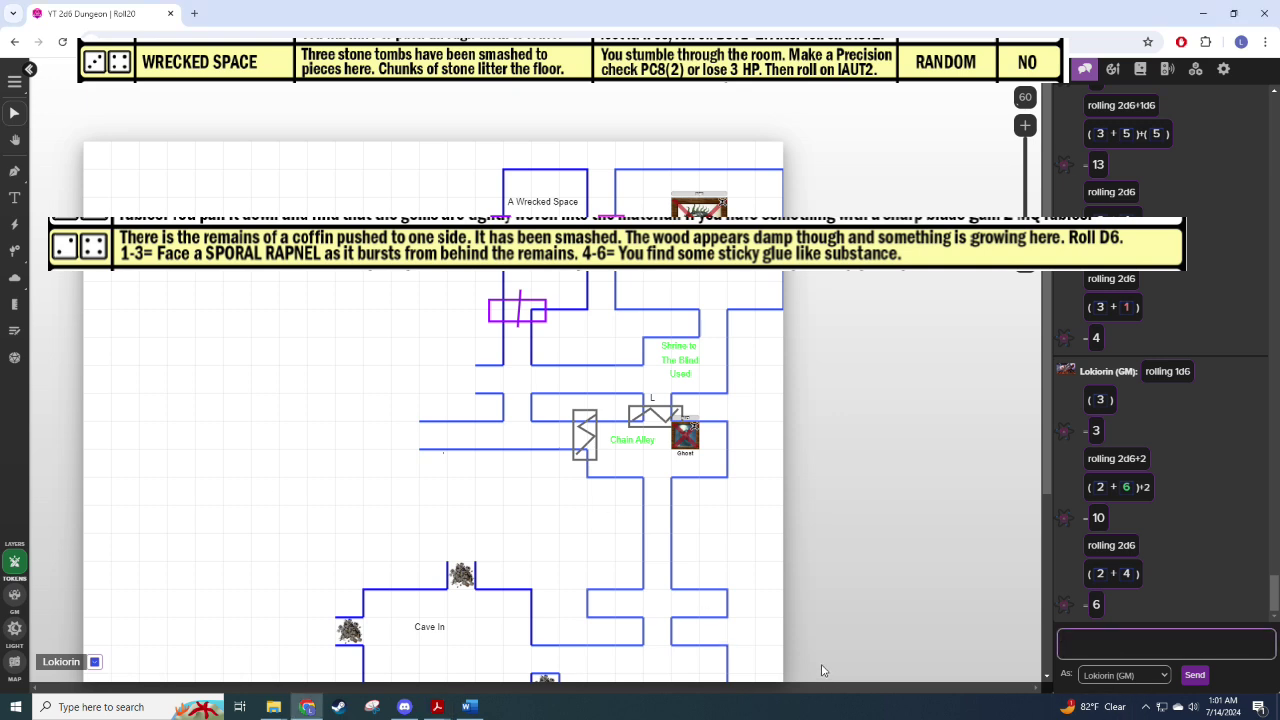
text(/roll d6)
key(Return)
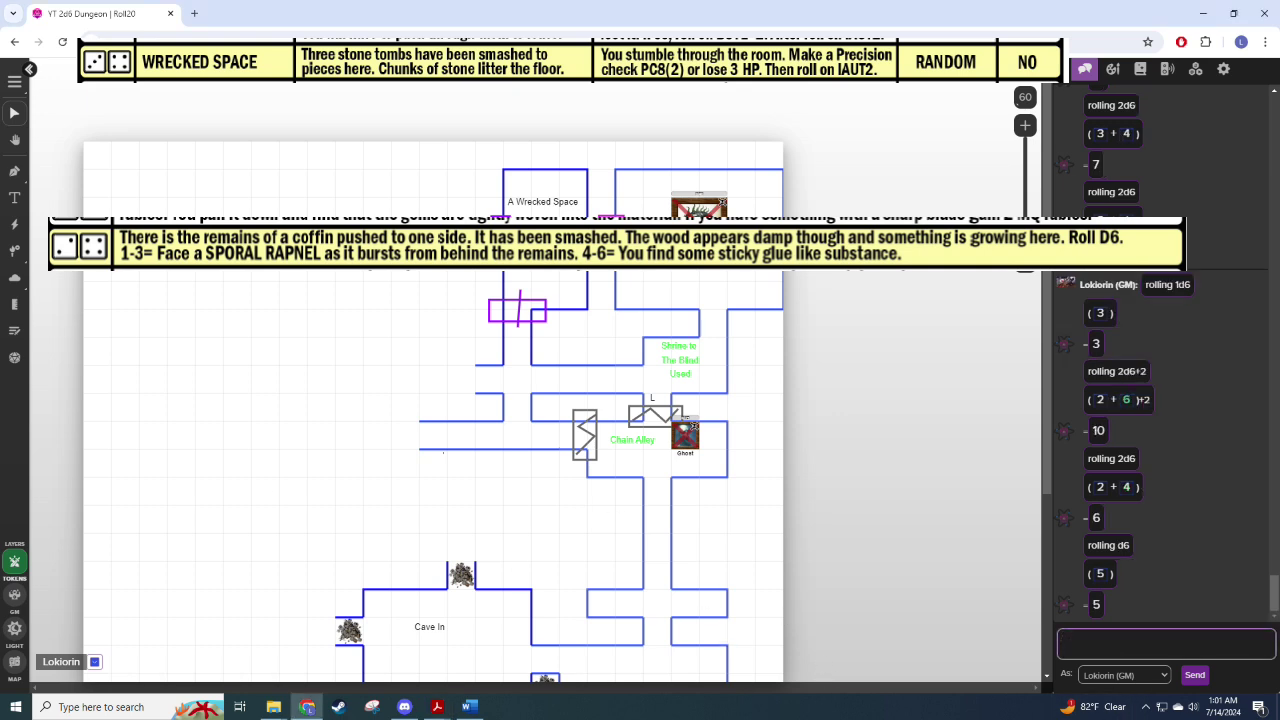
Step: Add a two-line green 'Sticky Glue Like Substance' note below Rahfa, nudged slightly right
click(14, 197)
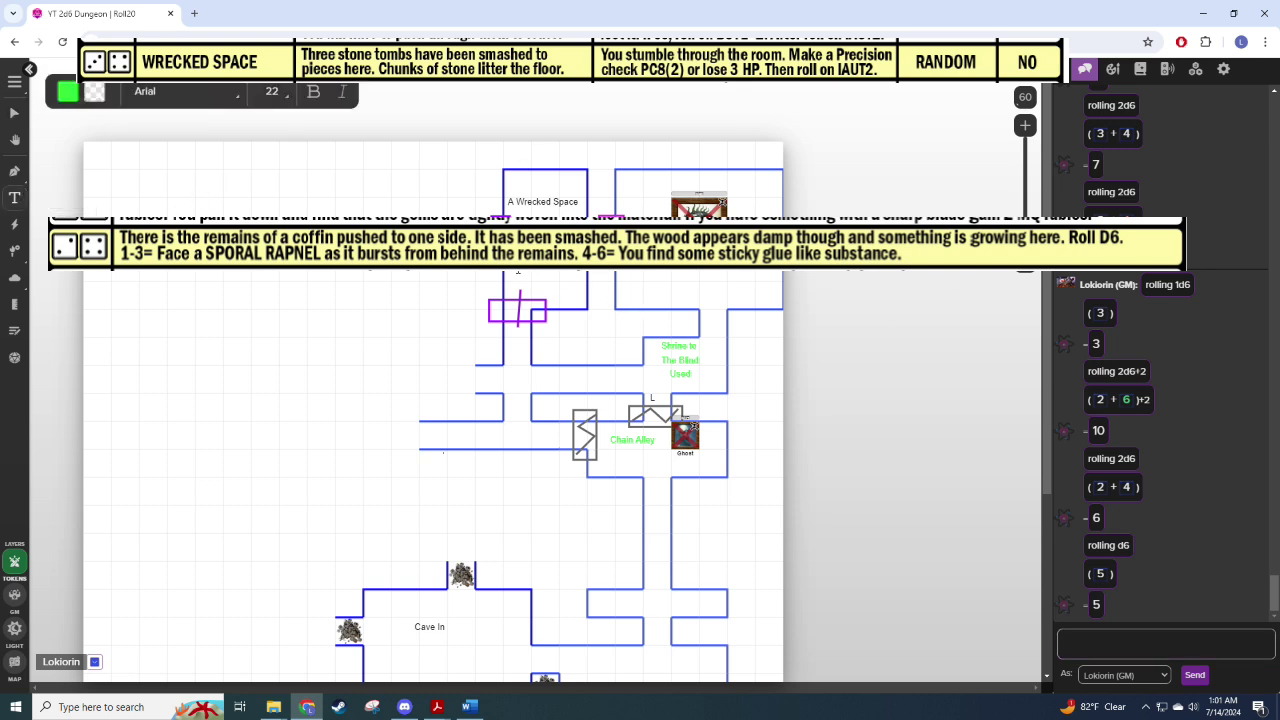
click(518, 272)
text(Sticky Glue Like Su)
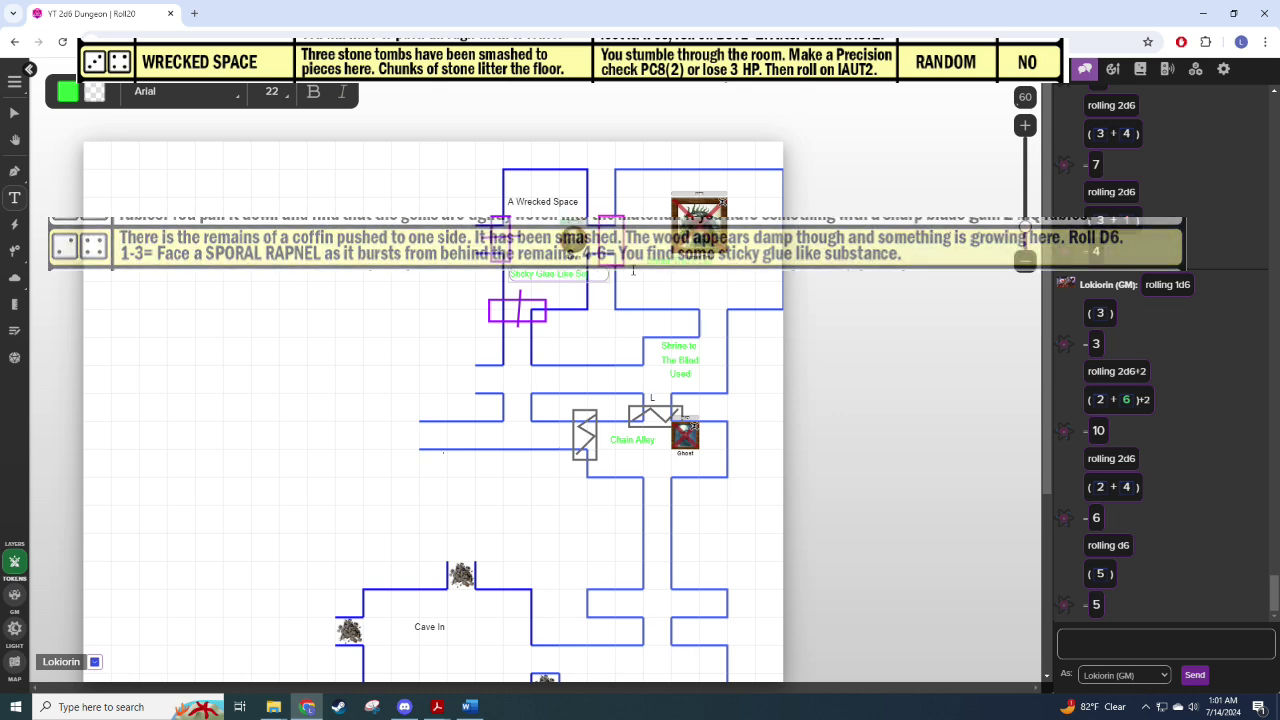
text(bstance)
key(BackSpace)
key(BackSpace)
key(BackSpace)
key(BackSpace)
key(BackSpace)
key(BackSpace)
key(BackSpace)
key(BackSpace)
key(BackSpace)
key(BackSpace)
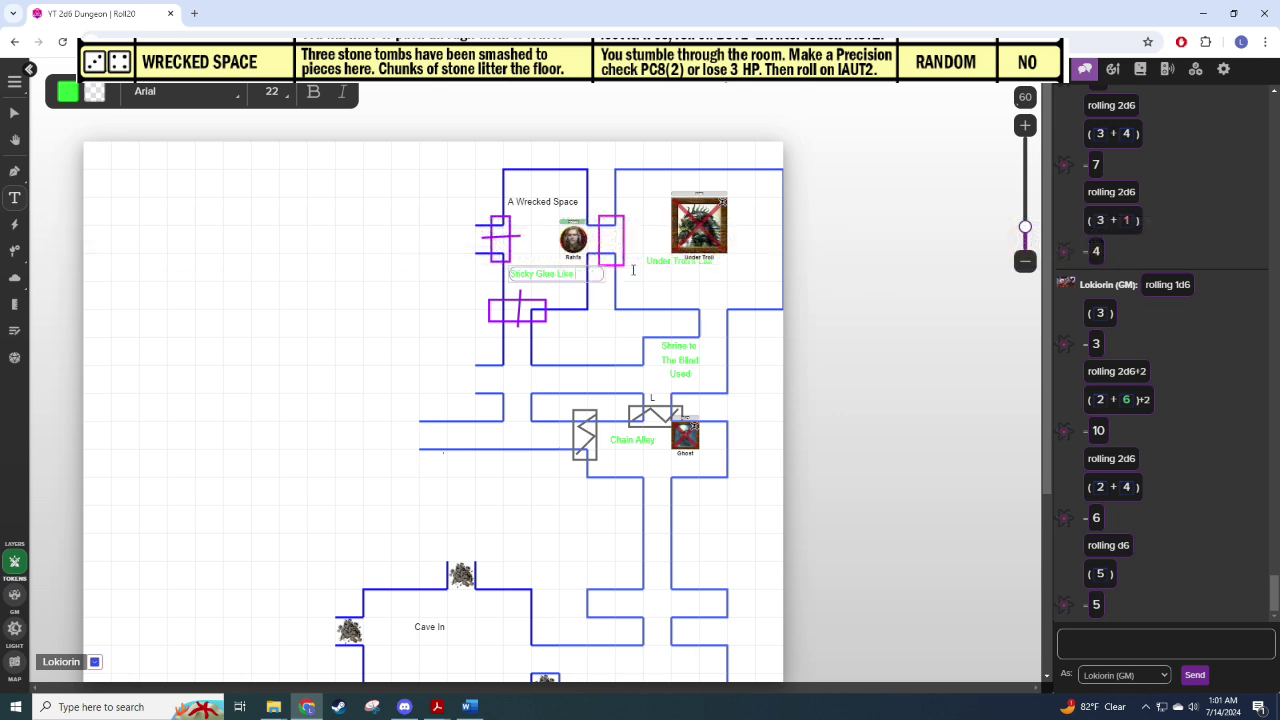
key(Return)
text(Substance)
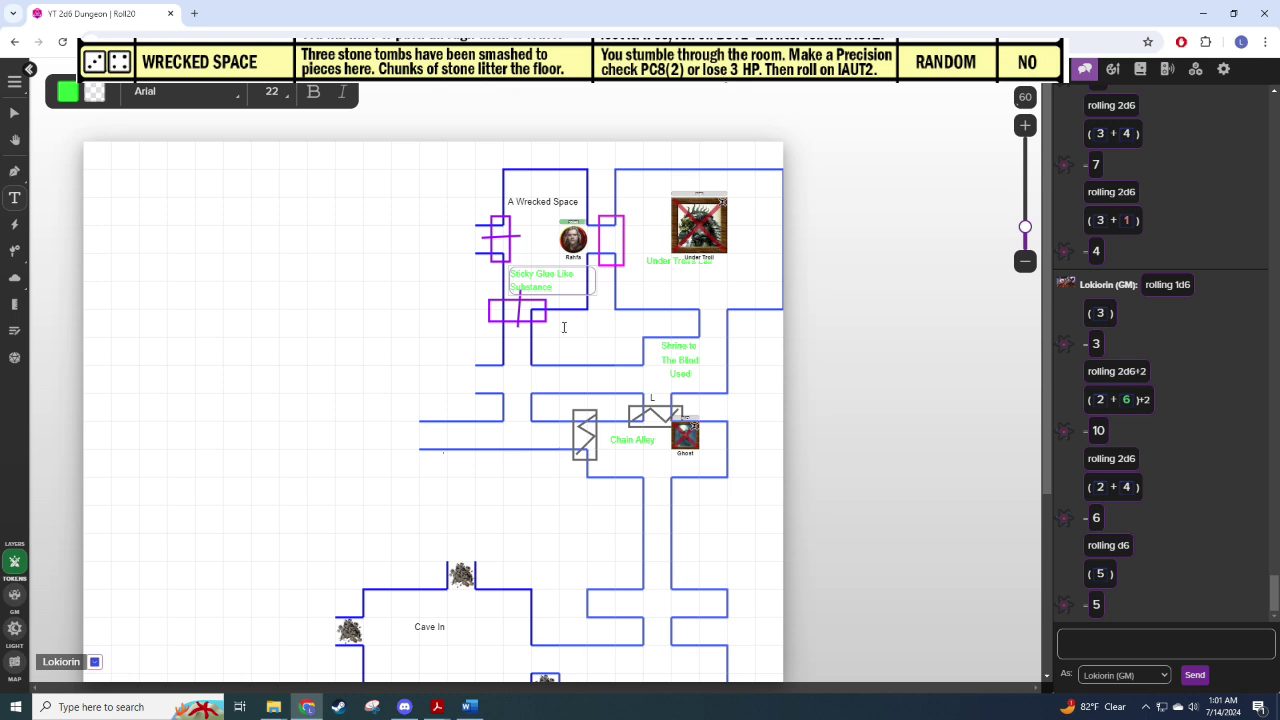
click(563, 331)
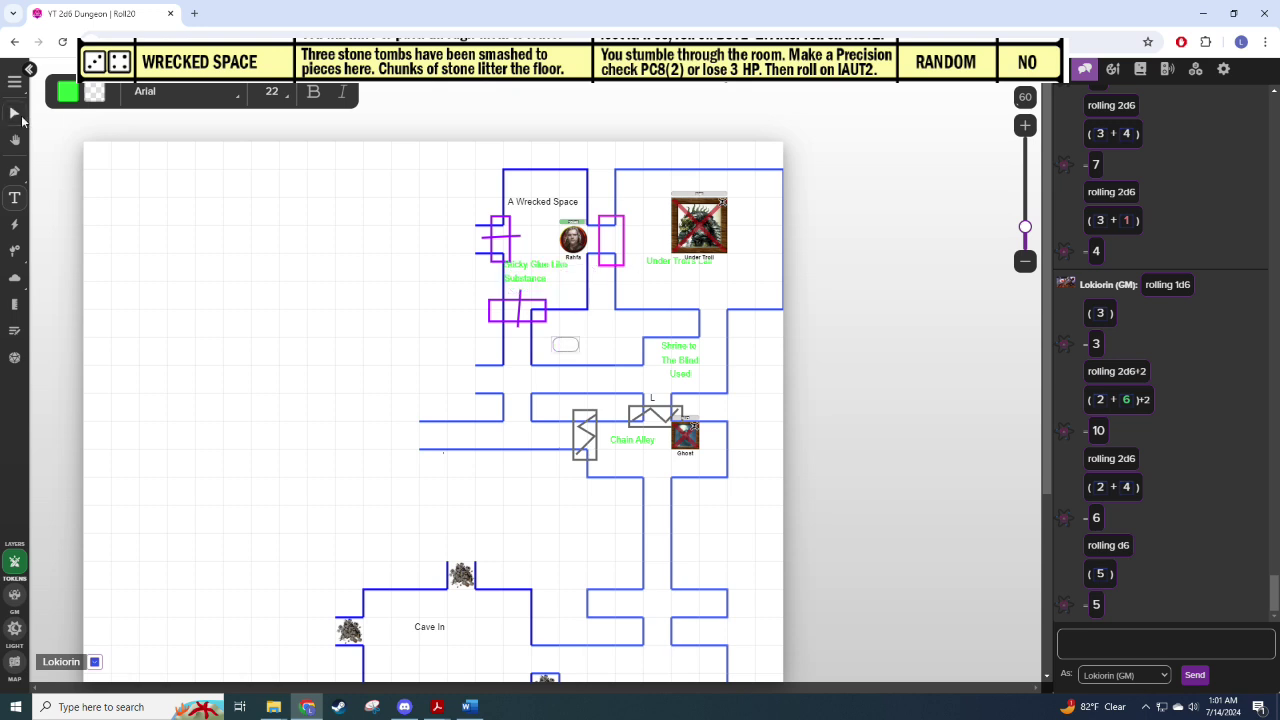
click(14, 113)
drag(560, 276, 595, 268)
Step: Move the Rahfa token west out of the room
click(595, 362)
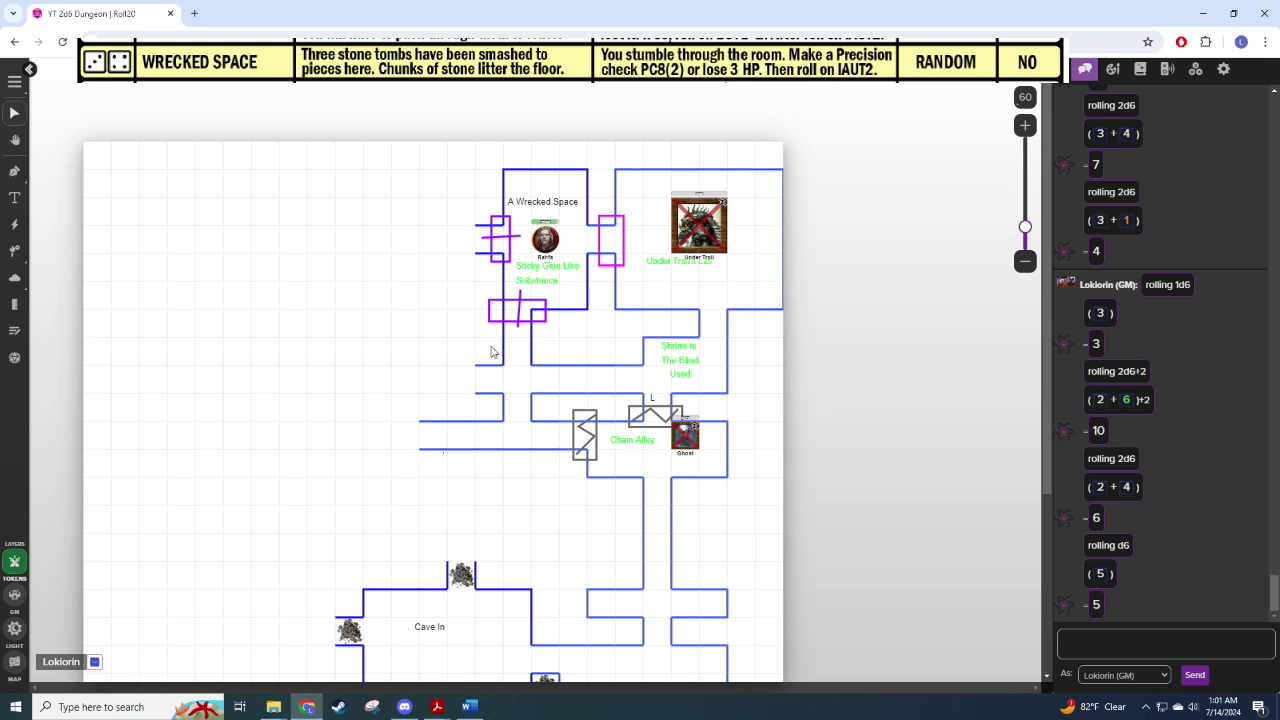
key(alt+Tab)
drag(545, 238, 349, 401)
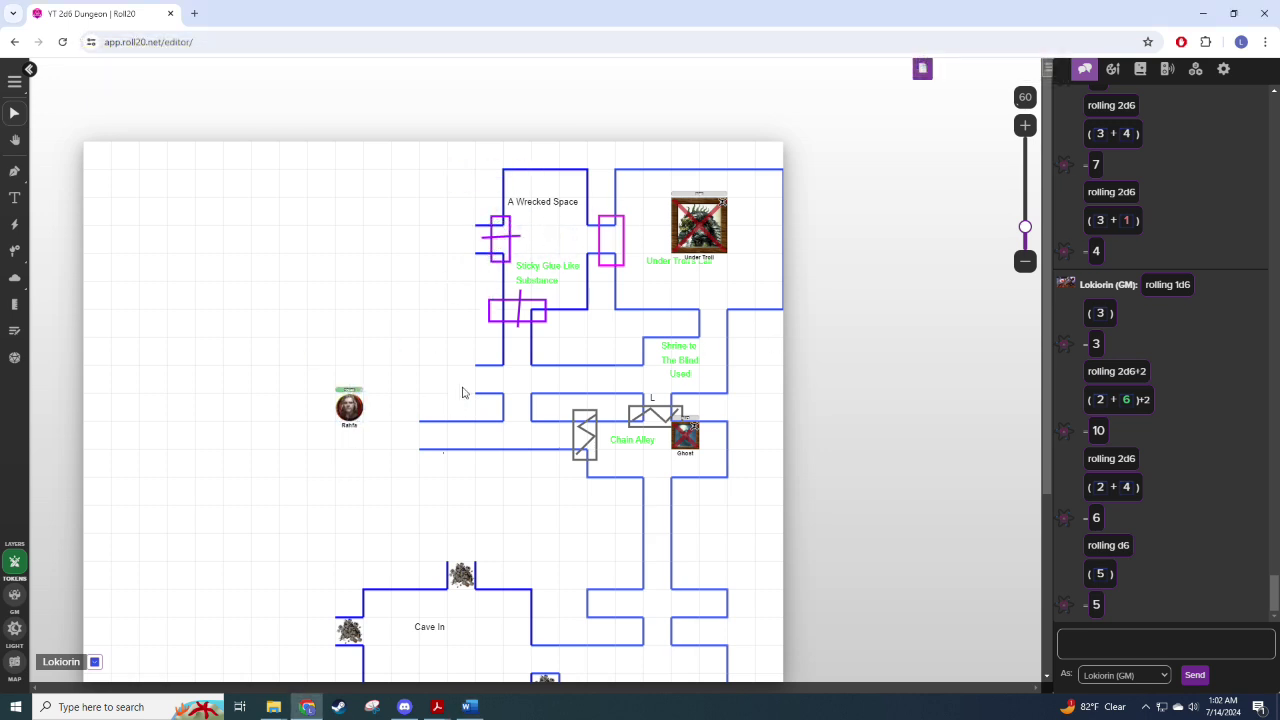
Step: Move the room's wall lines to another layer and place Rahfa inside A Wrecked Space
drag(446, 400, 634, 150)
right_click(601, 188)
mouse_move(605, 177)
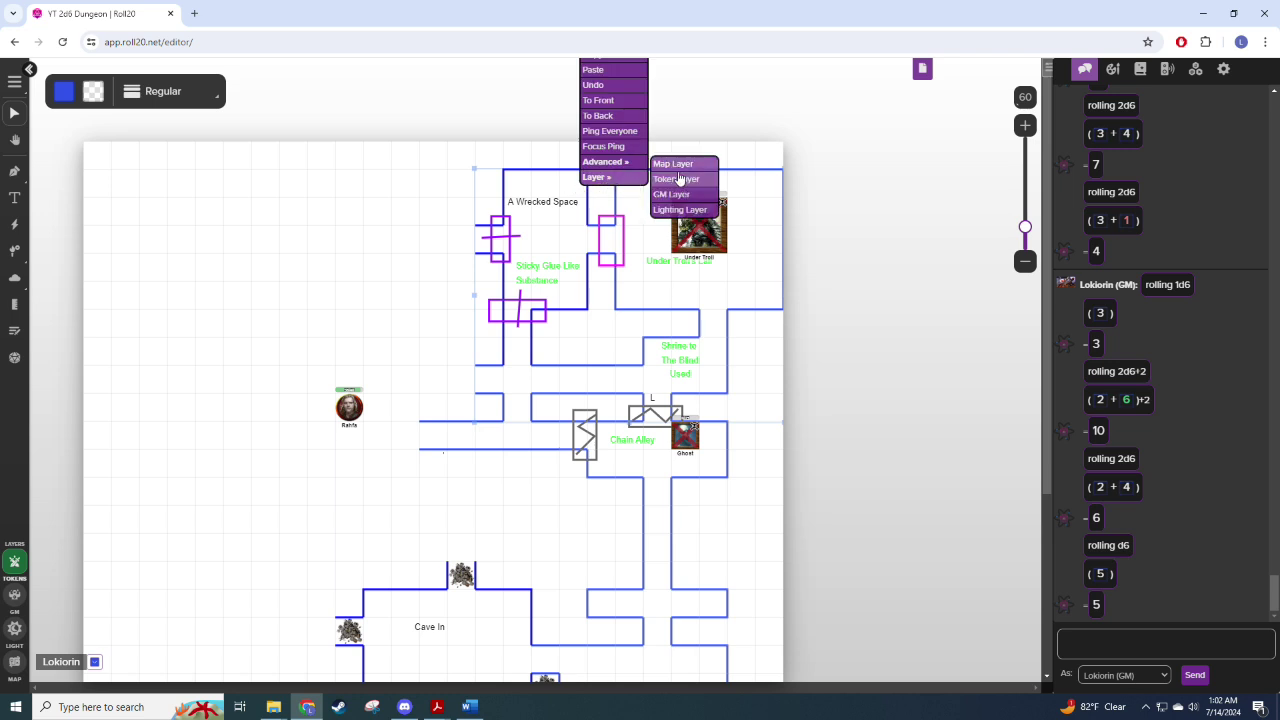
click(680, 164)
drag(349, 407, 489, 238)
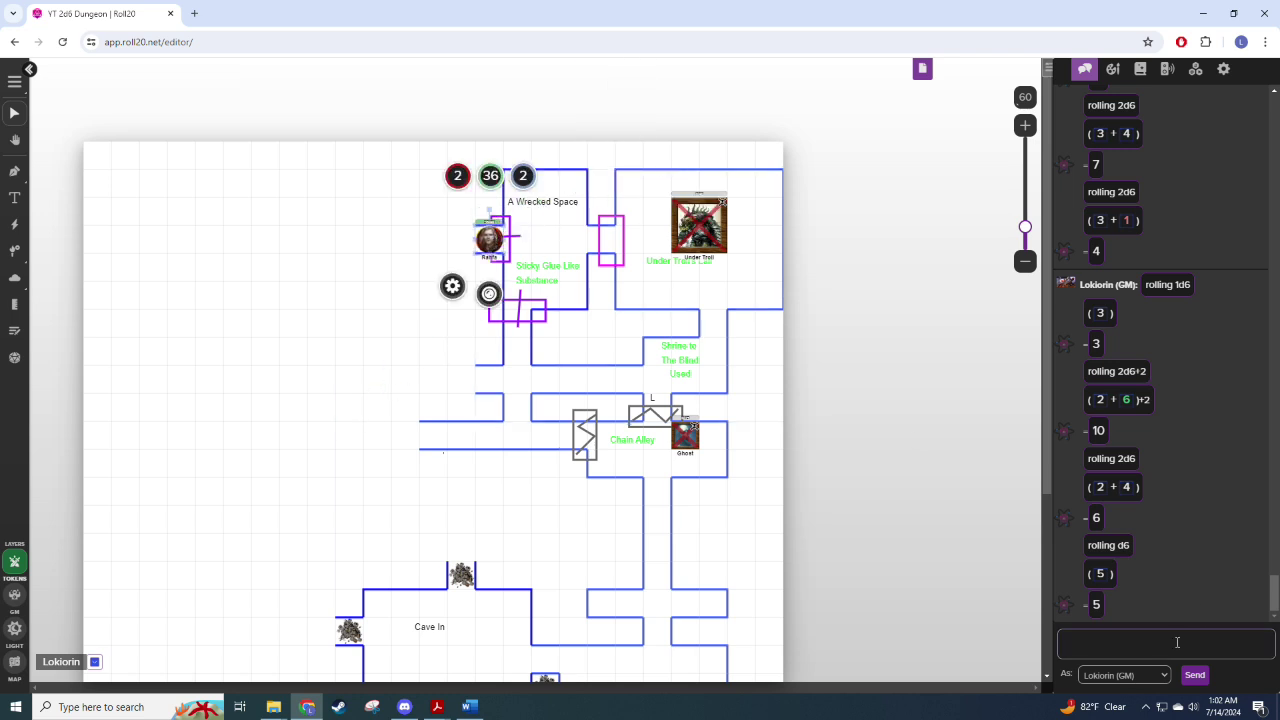
Step: Roll 2d6+1d6 in chat, getting 4
click(1210, 643)
text(/roll 2d6)
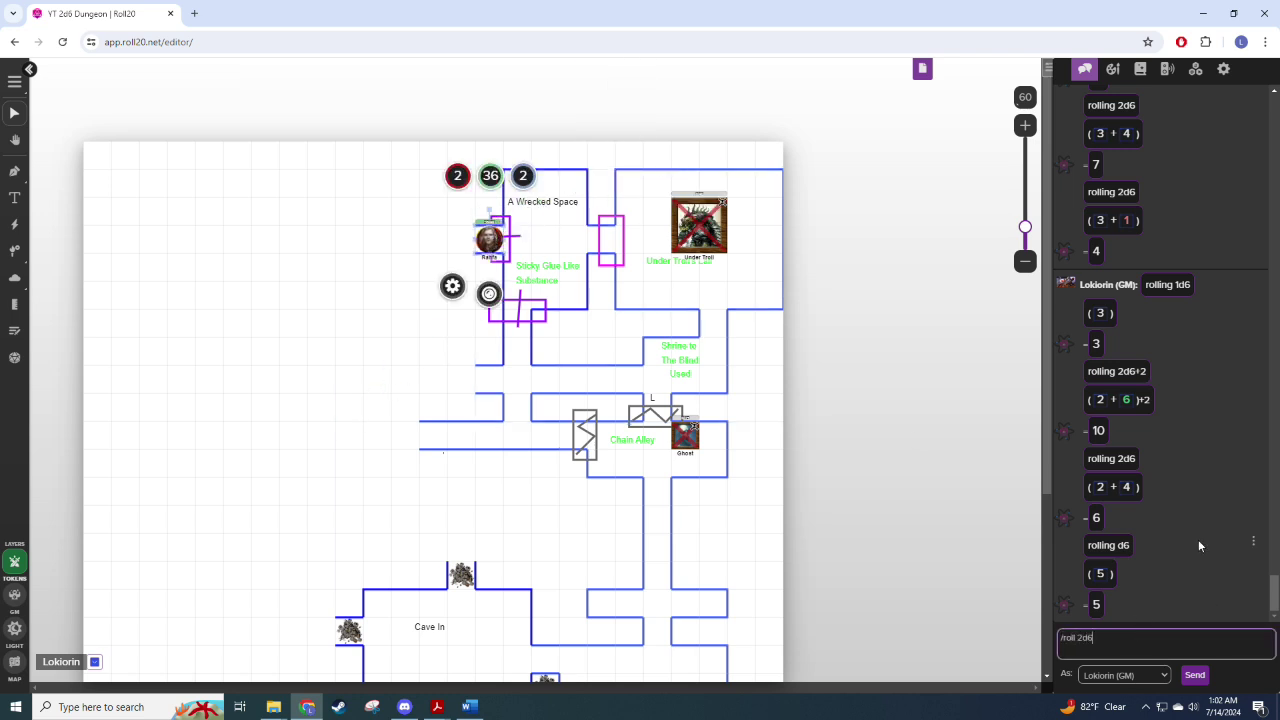
text(+1d6)
key(Return)
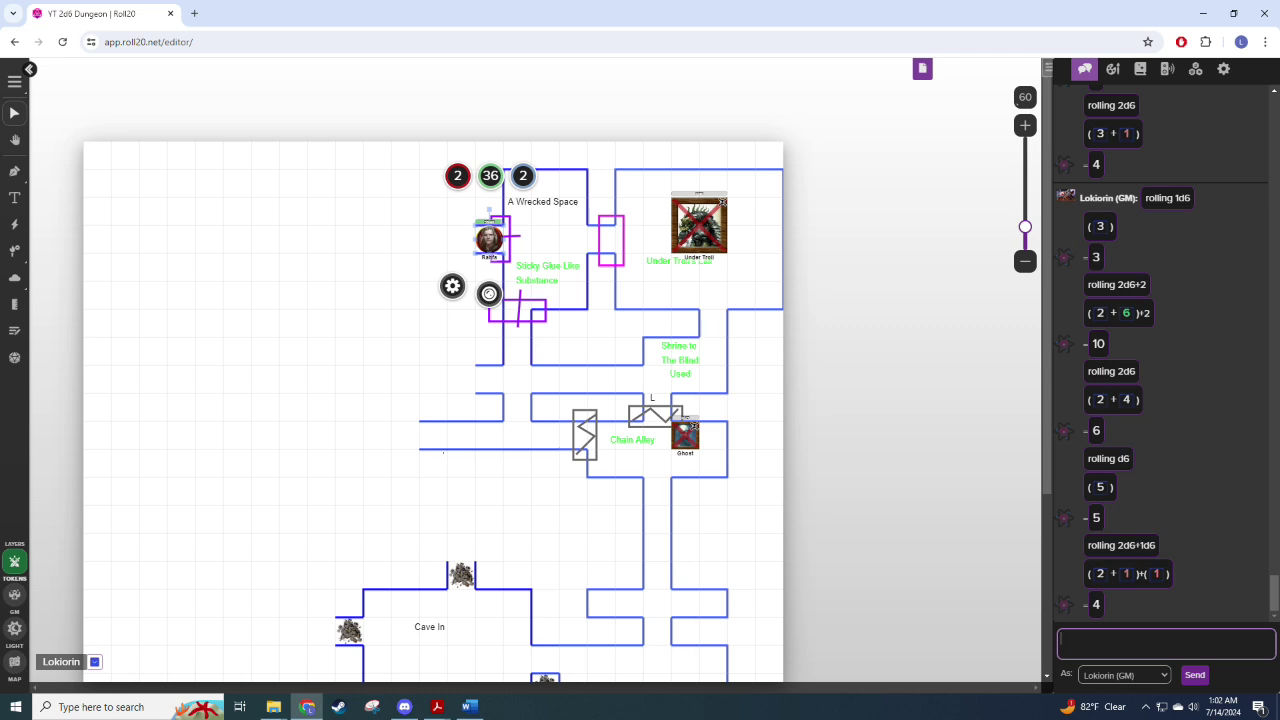
key(alt+Tab)
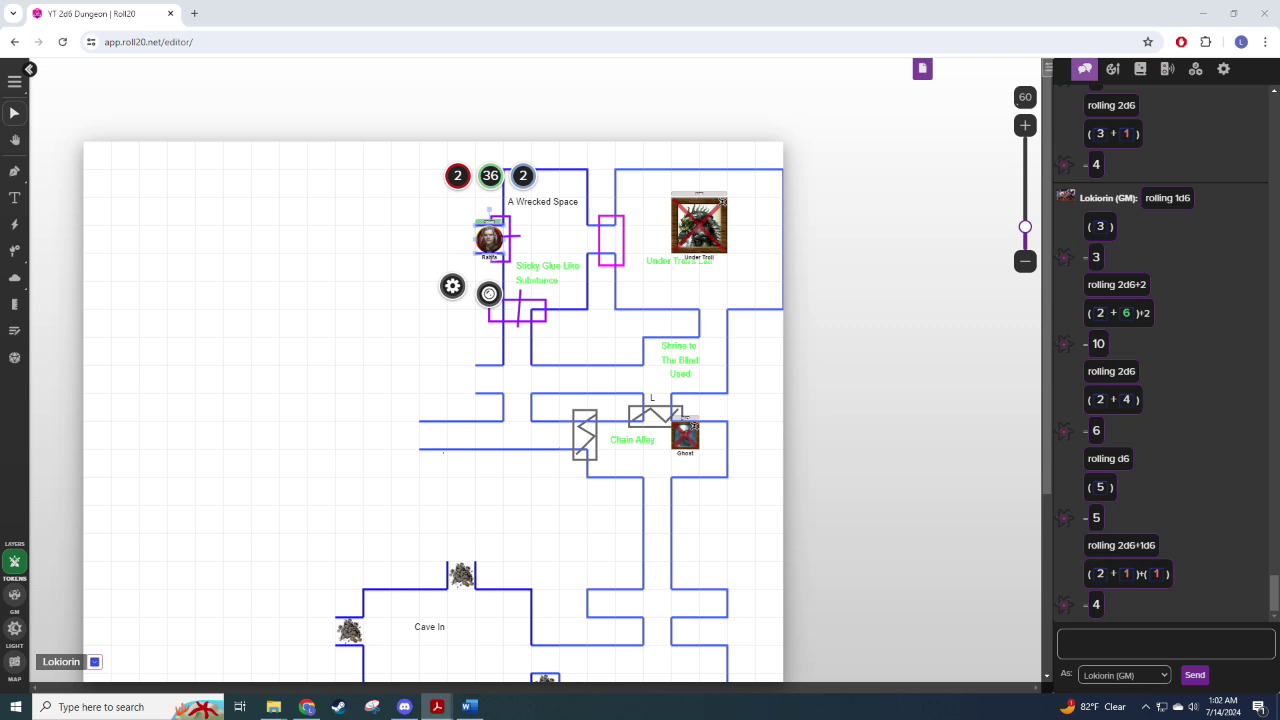
Step: Draw a small walled room just west of A Wrecked Space
click(14, 197)
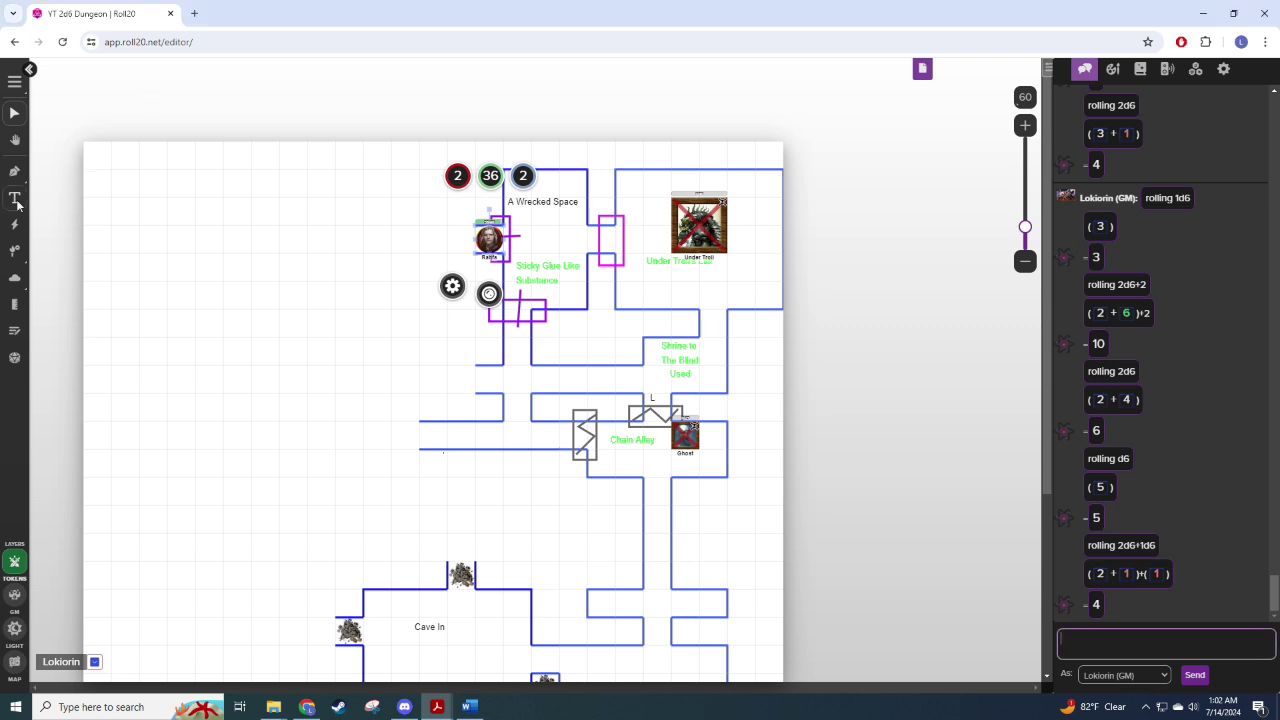
click(67, 91)
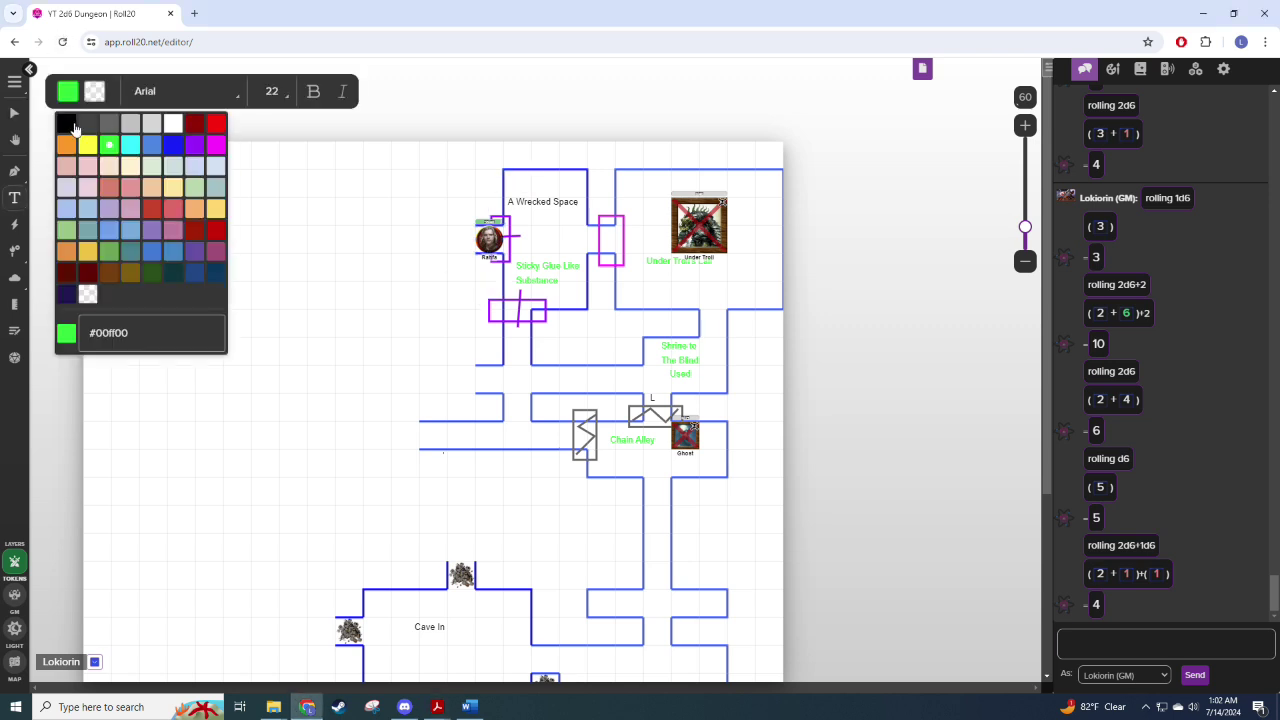
click(14, 171)
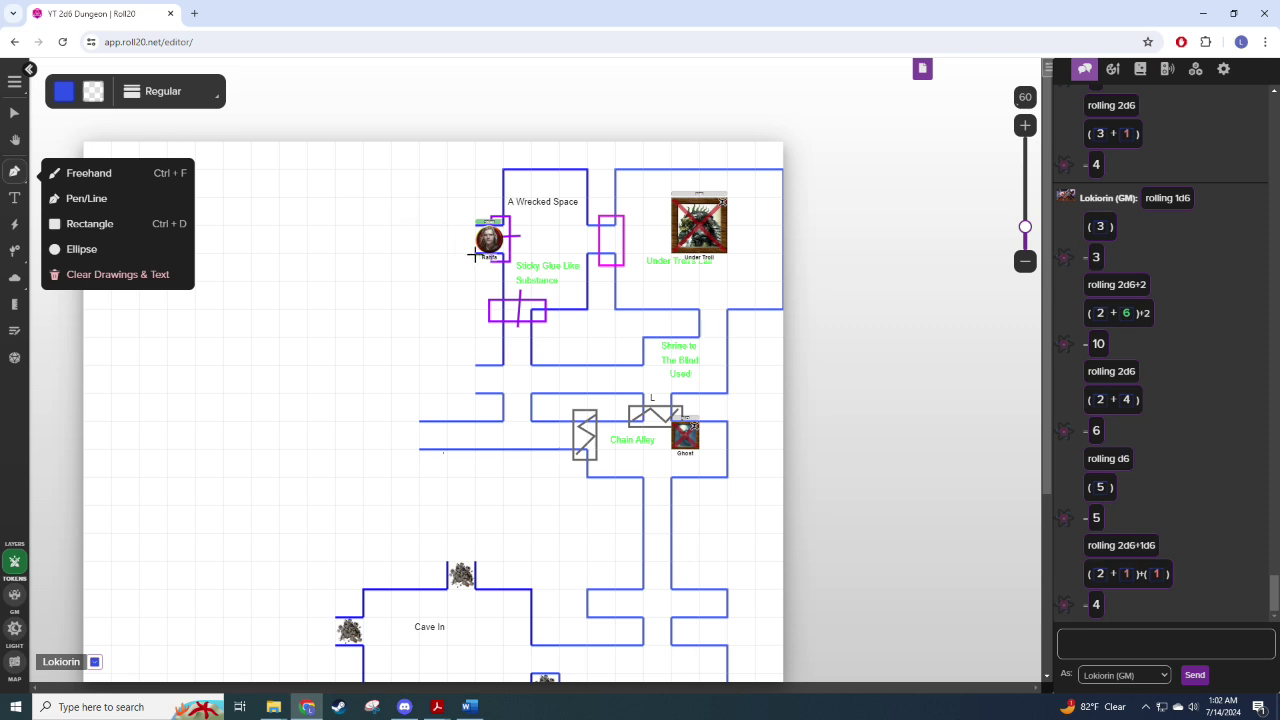
drag(474, 254, 419, 253)
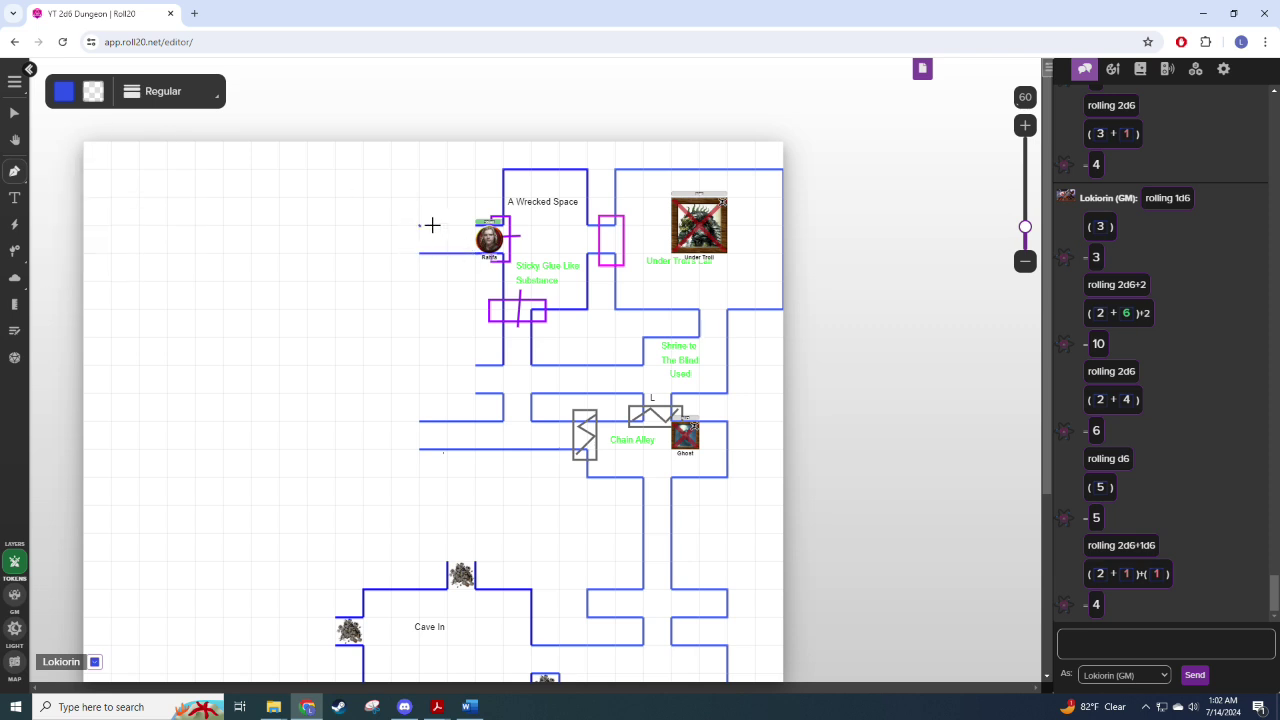
click(476, 225)
click(419, 225)
double_click(419, 253)
Step: Move the character token below the lower purple door
click(15, 113)
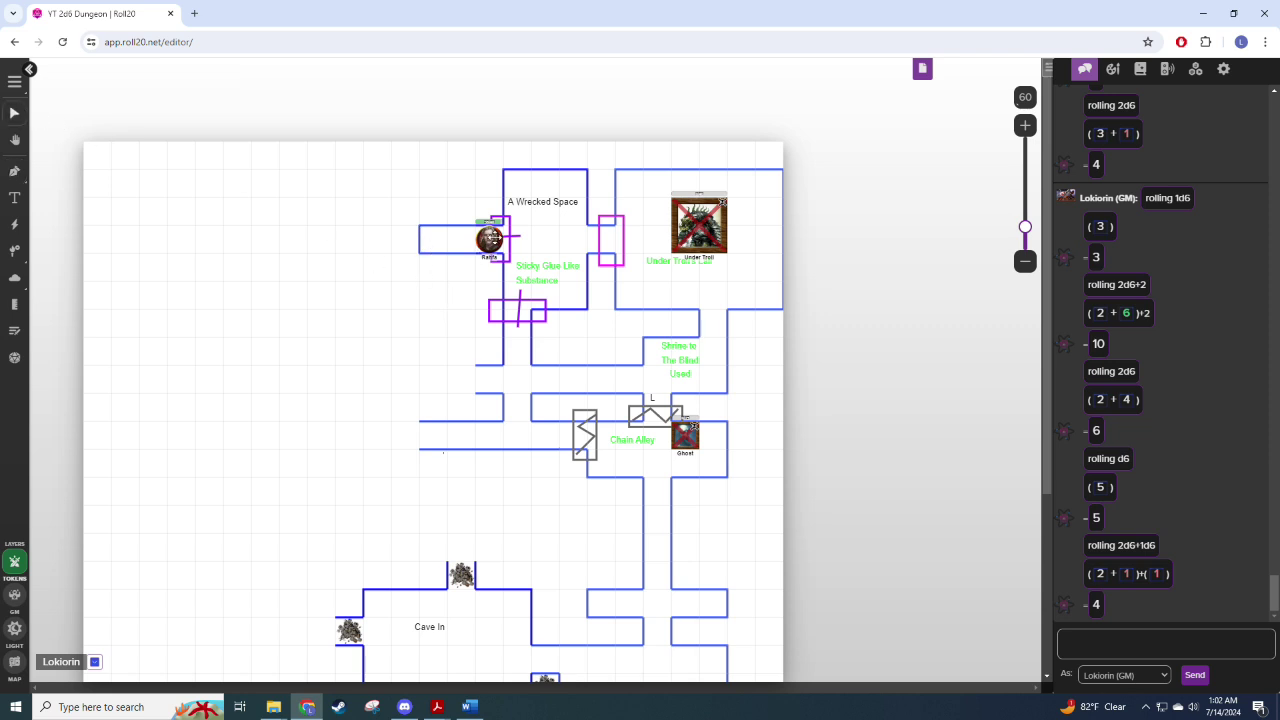
drag(489, 237, 545, 238)
click(405, 340)
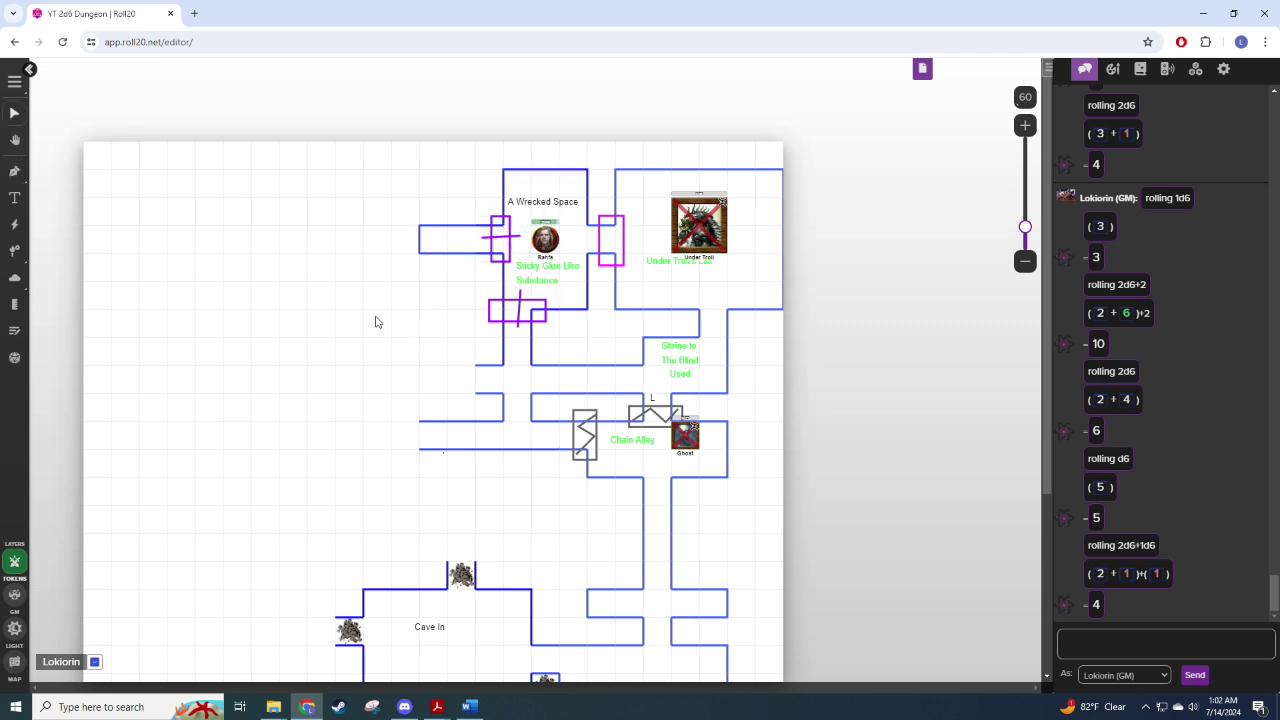
drag(545, 238, 498, 385)
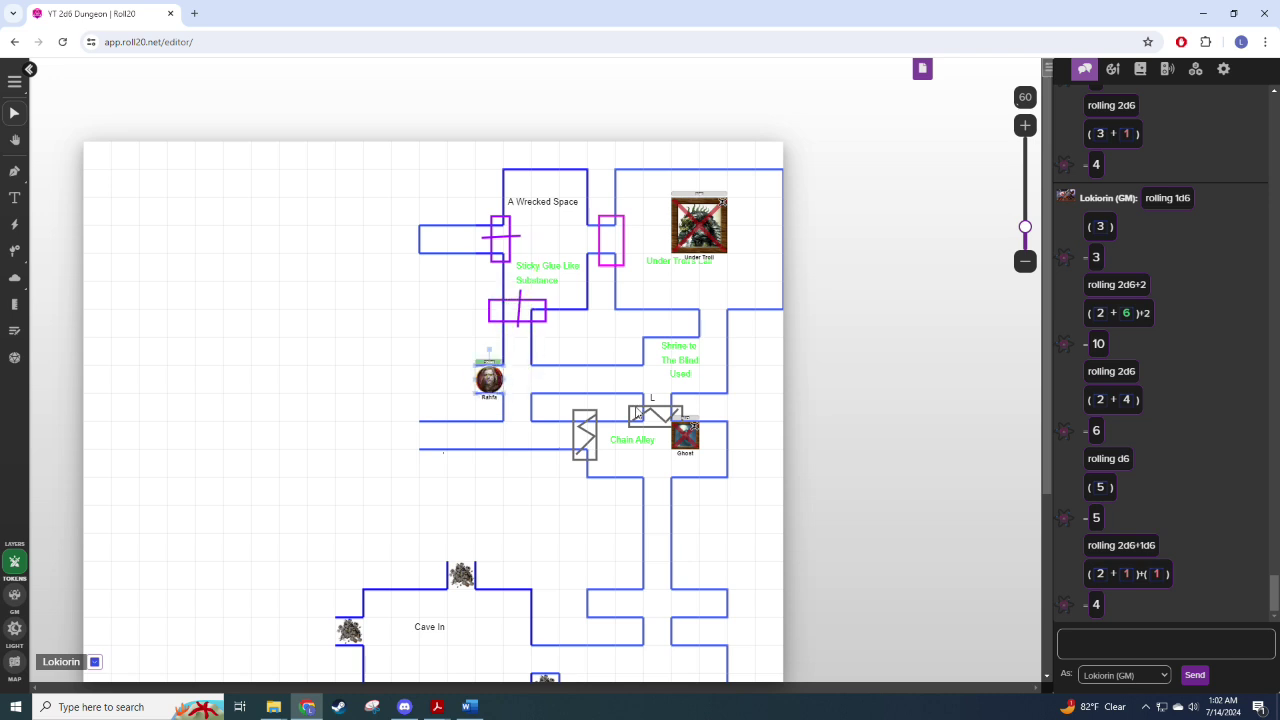
Step: Roll 2d6+1d6 in chat, getting 8
click(1093, 640)
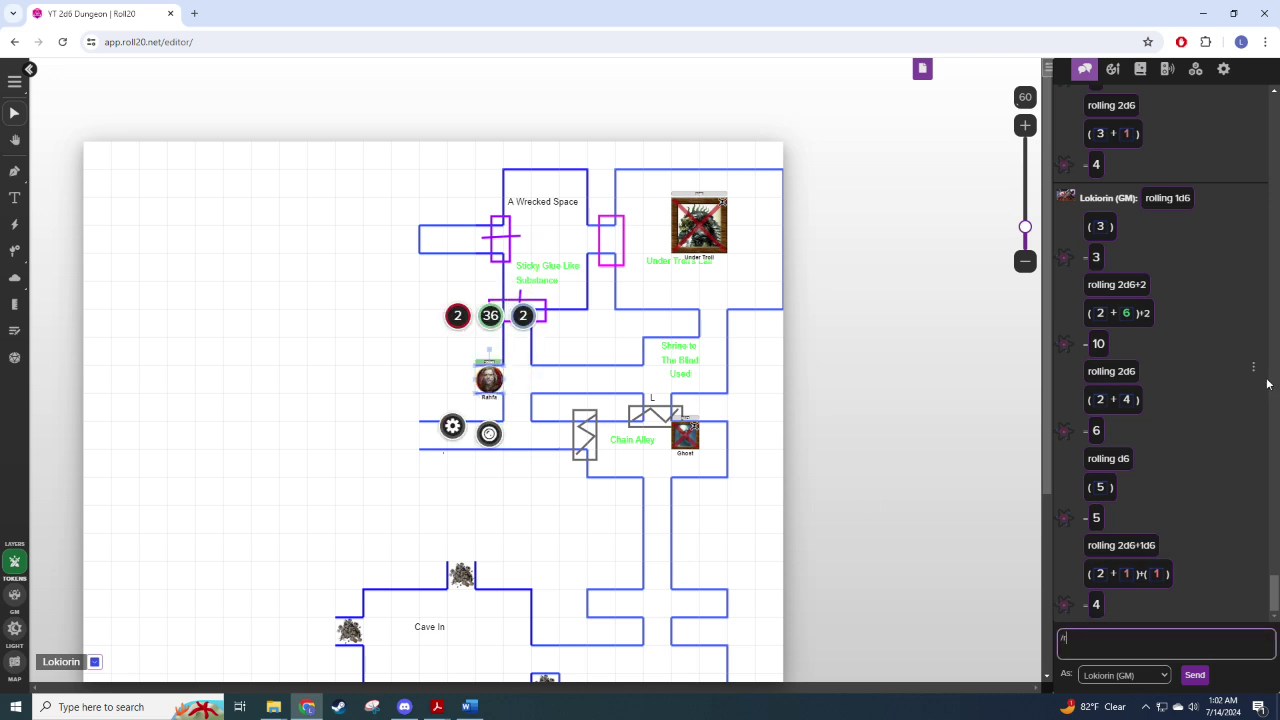
text(/roll 2d6+1d6)
key(Return)
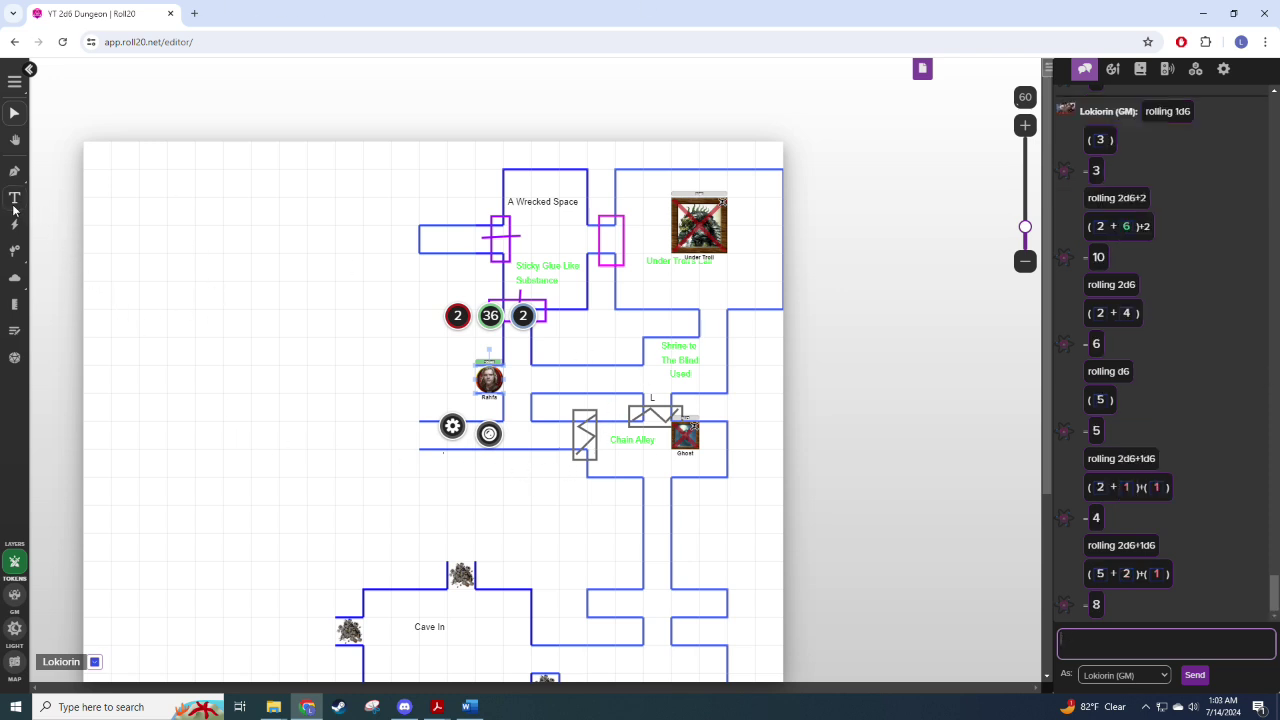
Step: Draw the lower, left and top walls of a new western room
click(14, 171)
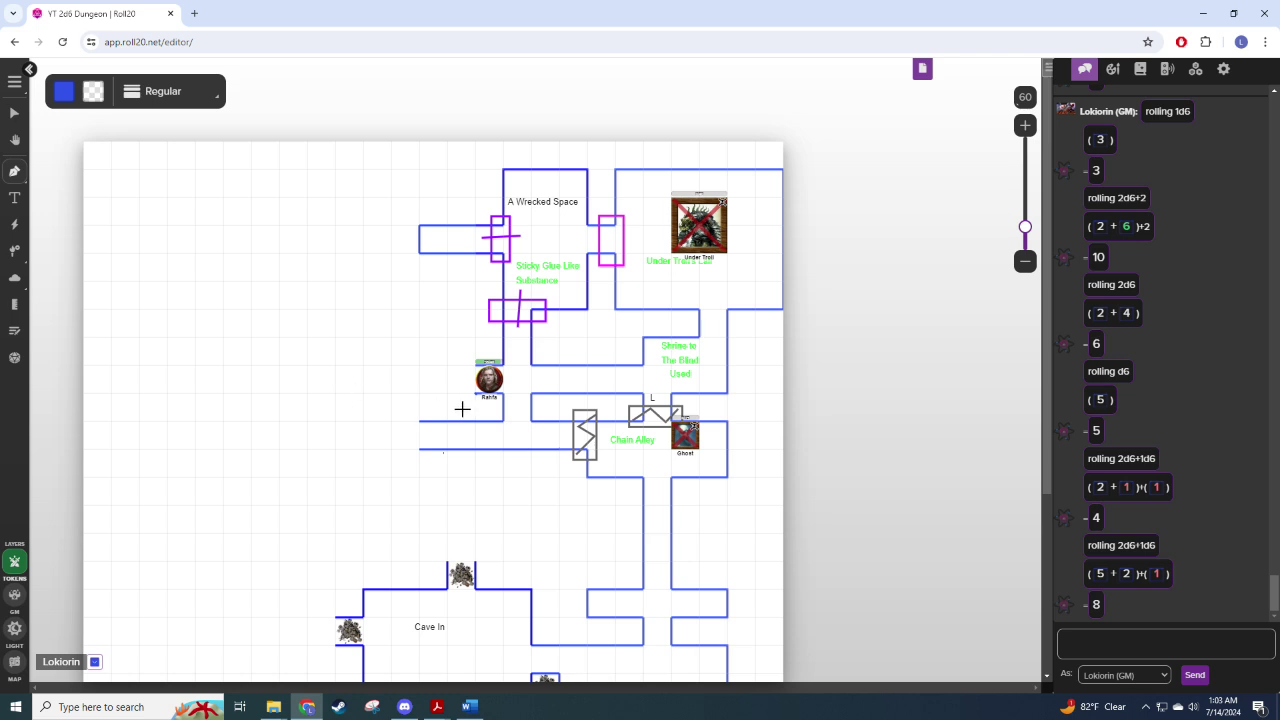
click(335, 393)
click(335, 337)
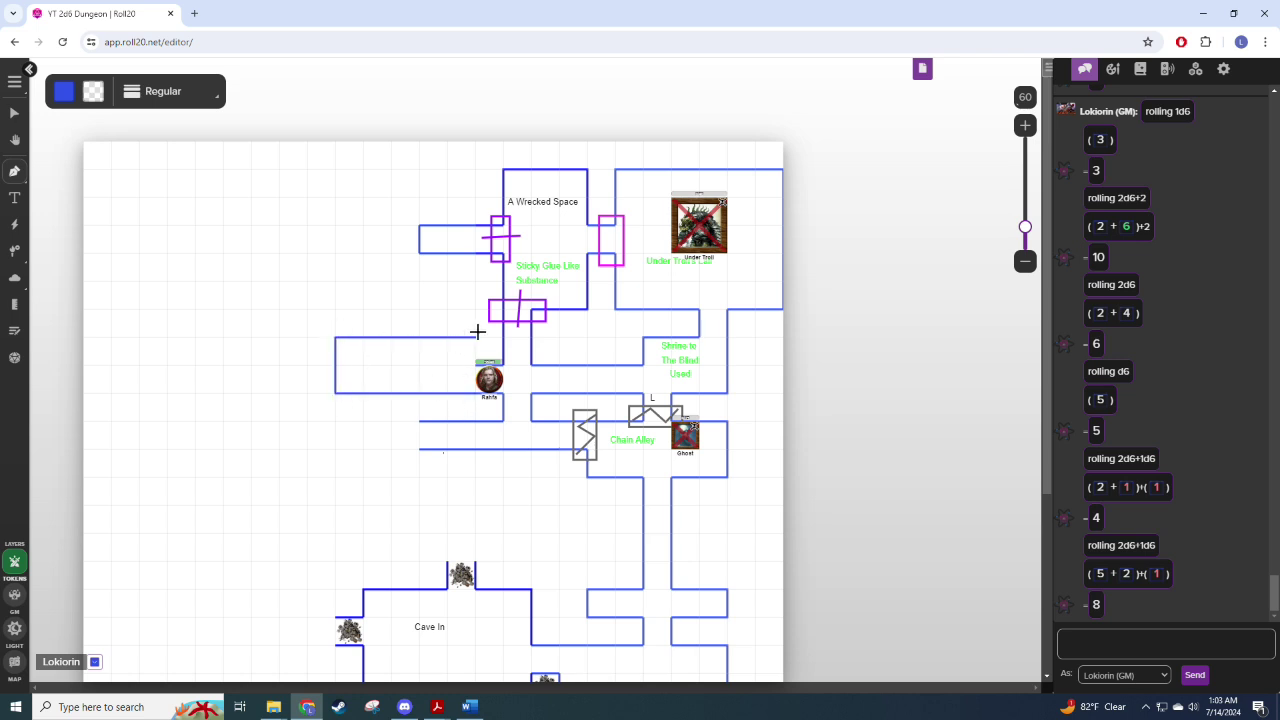
click(475, 335)
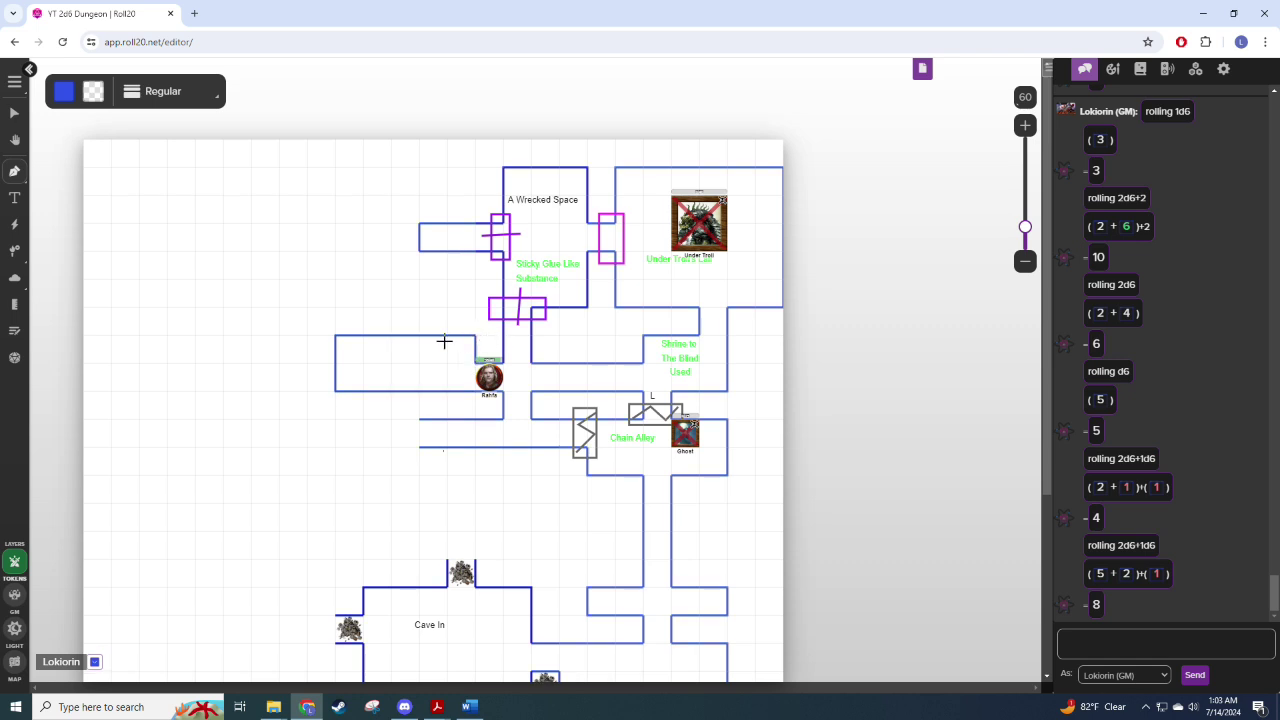
click(14, 112)
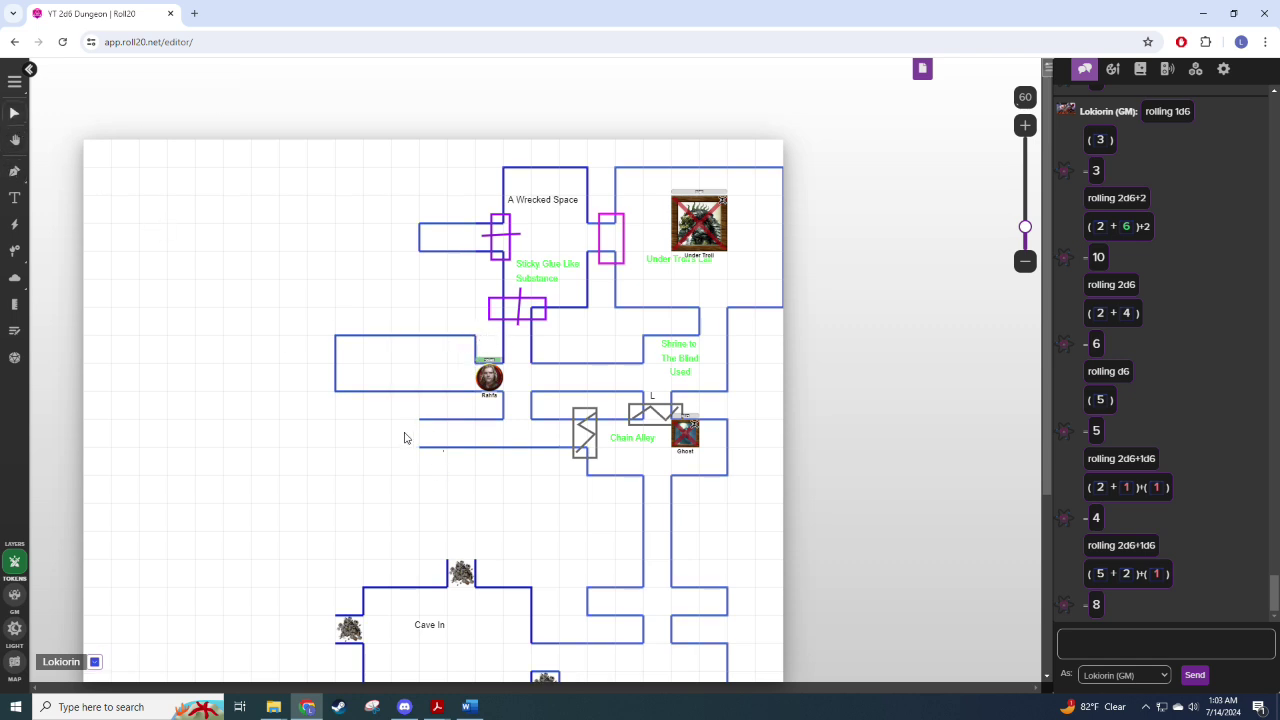
Step: Shift the character token slightly left and roll 2d6 for 10
drag(477, 380, 447, 375)
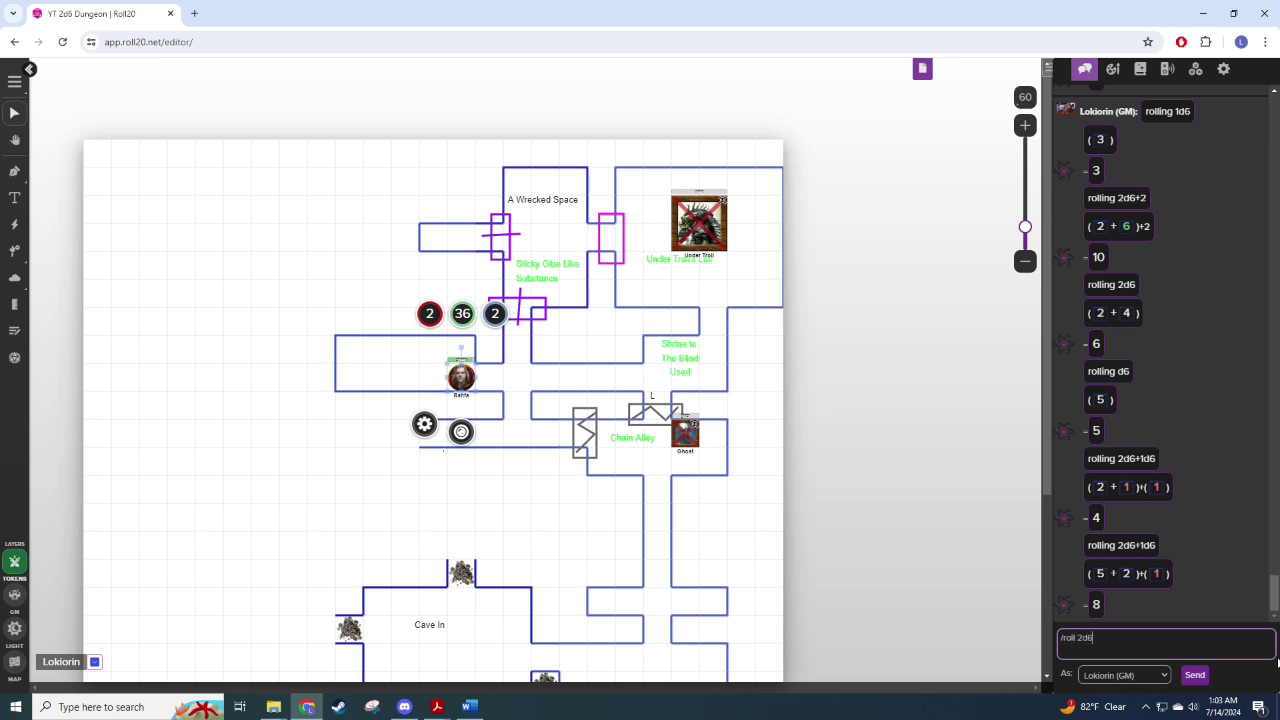
key(Return)
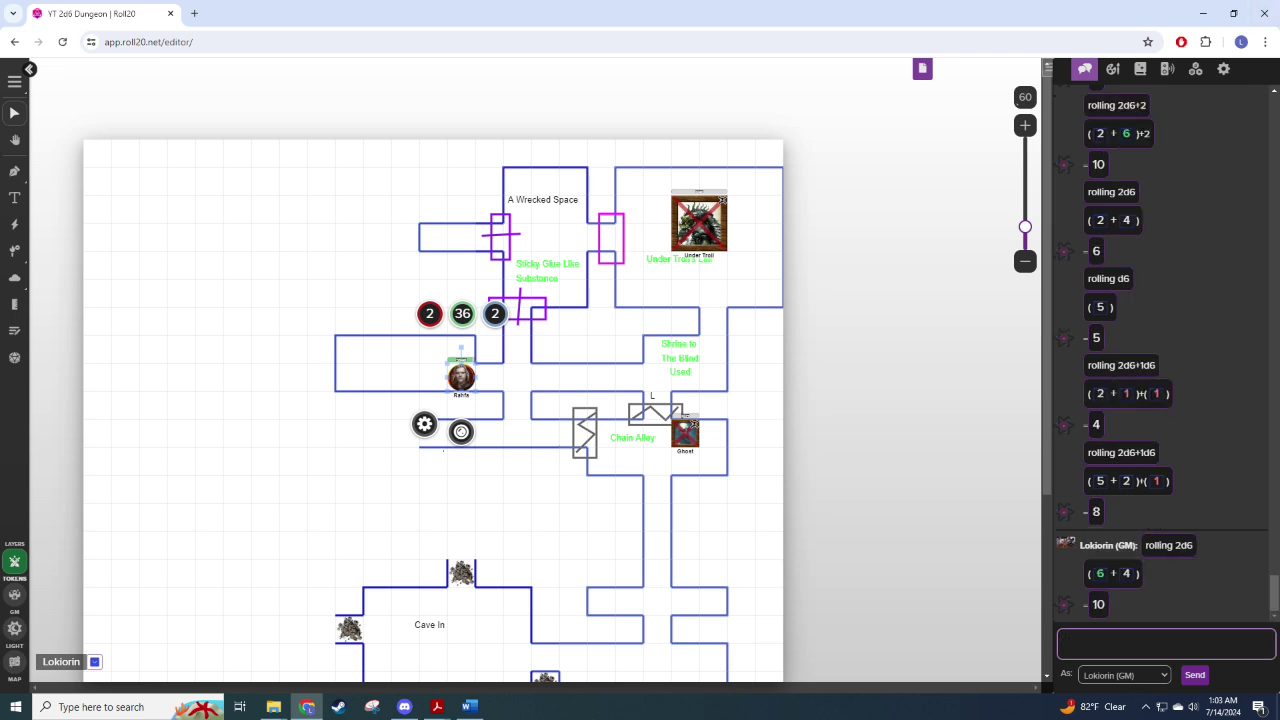
key(alt+Tab)
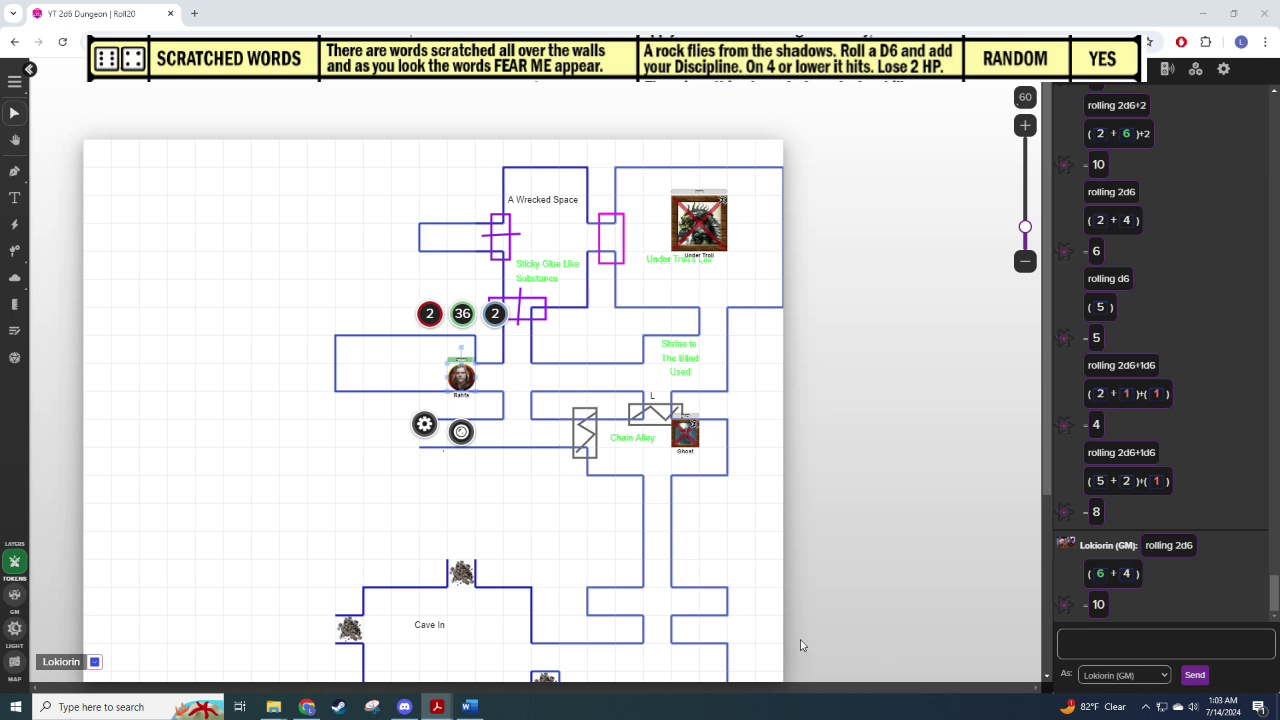
Step: Roll d6+2 in chat for 7 and move Rahfa two squares left
click(1088, 648)
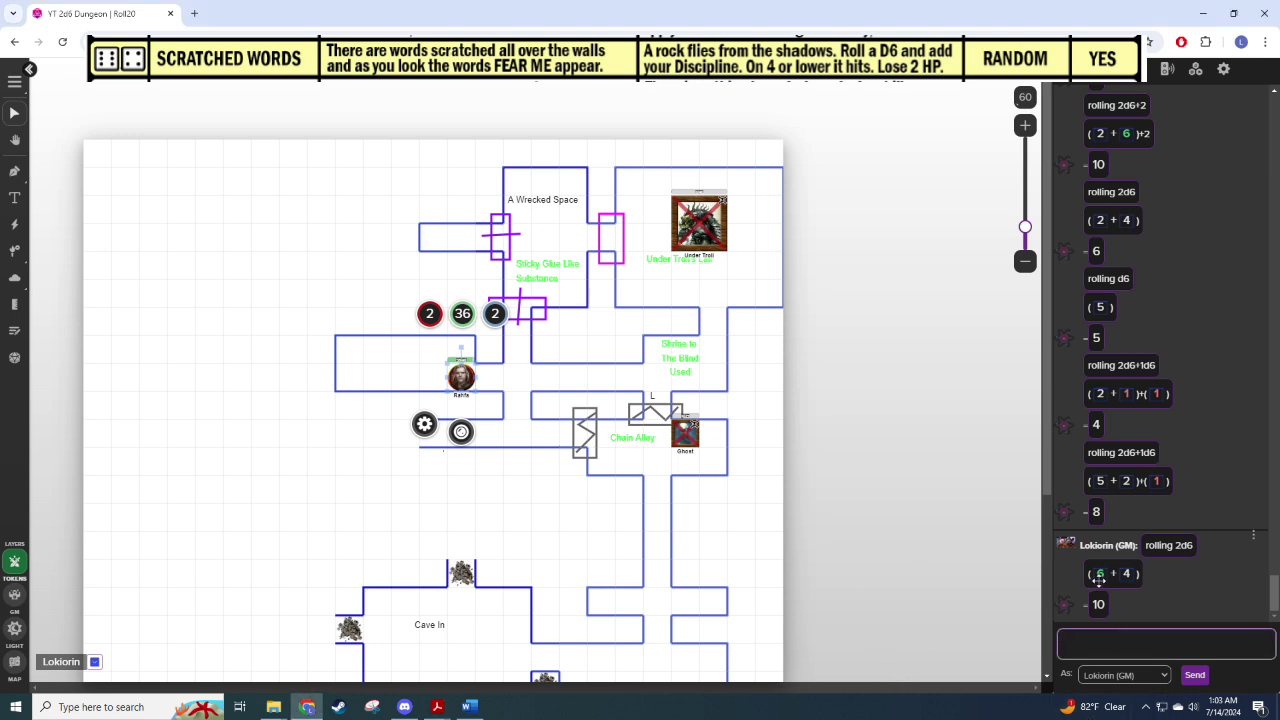
text(/roll d56)
text(6)
text(+2)
key(Return)
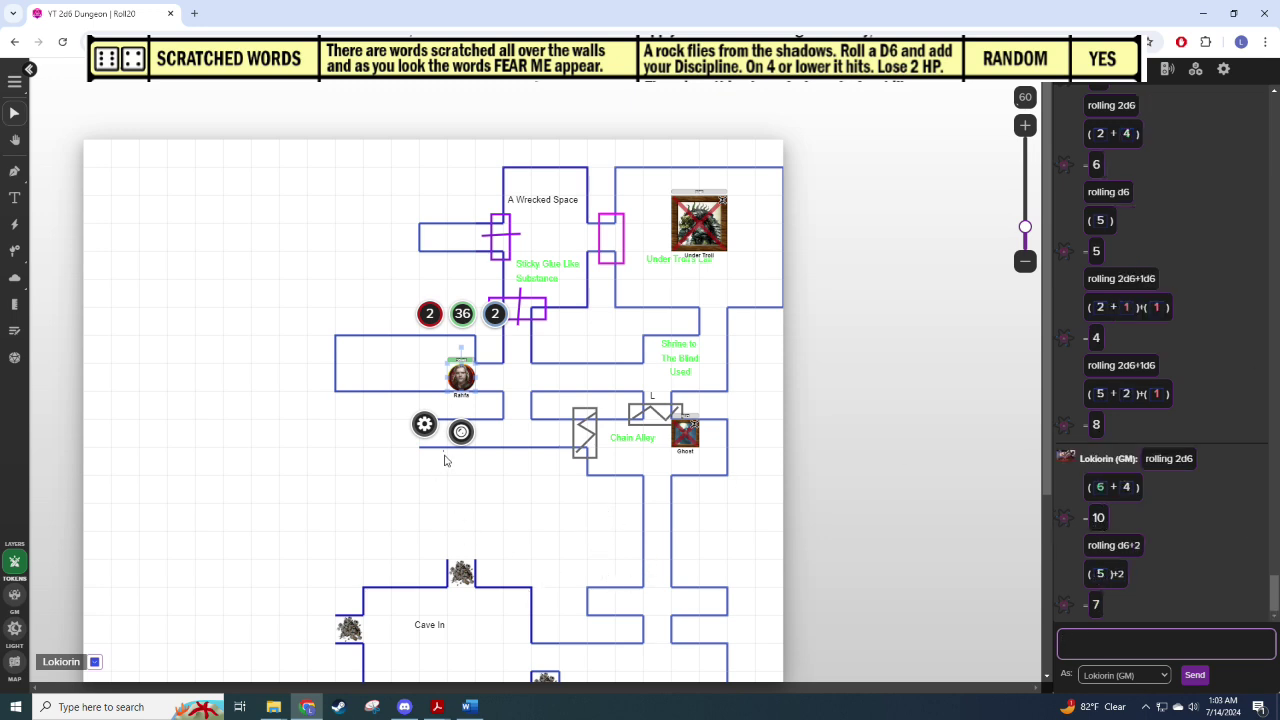
key(Left)
key(Left)
click(497, 460)
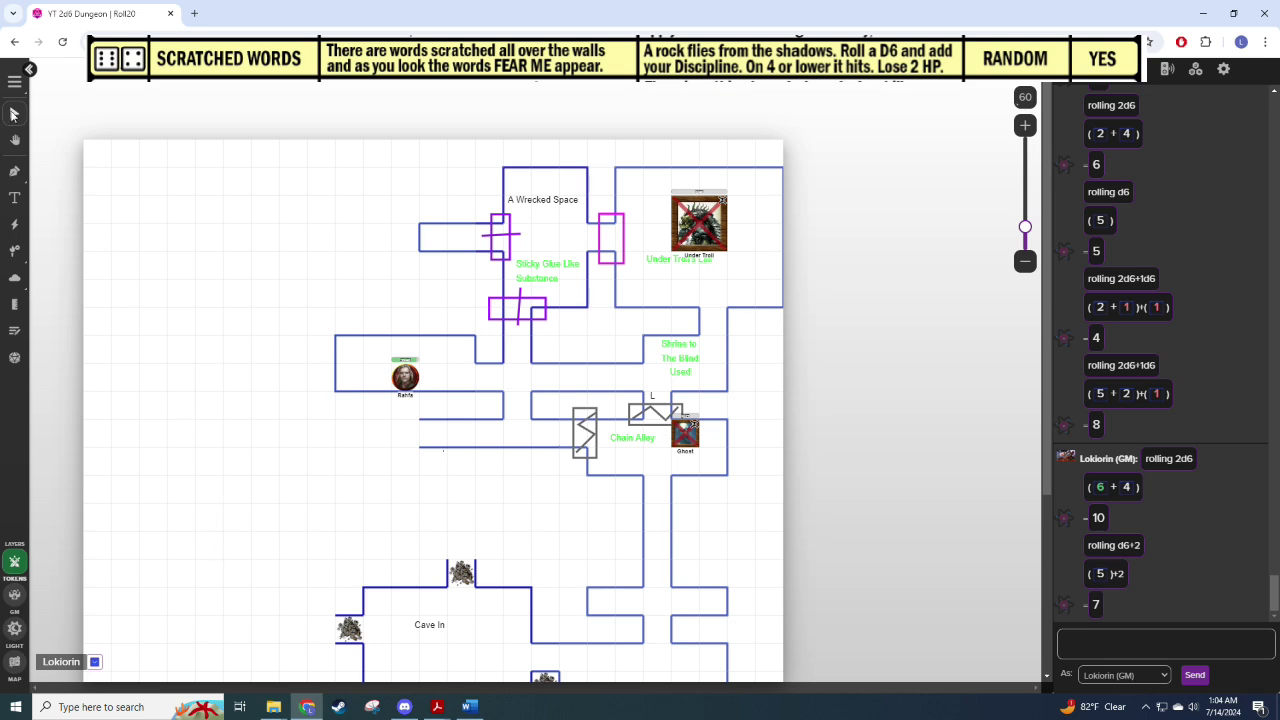
Step: Write a green 'Scratched Words' label inside Rahfa's western room
click(14, 176)
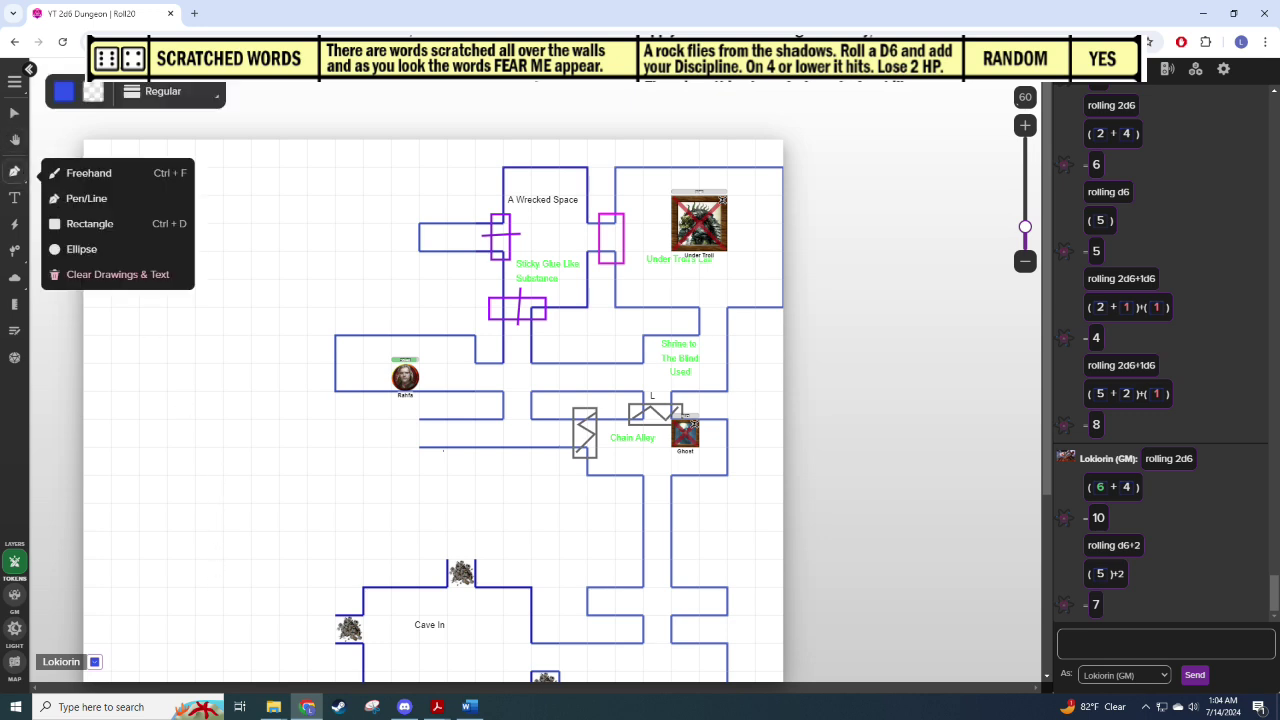
click(64, 93)
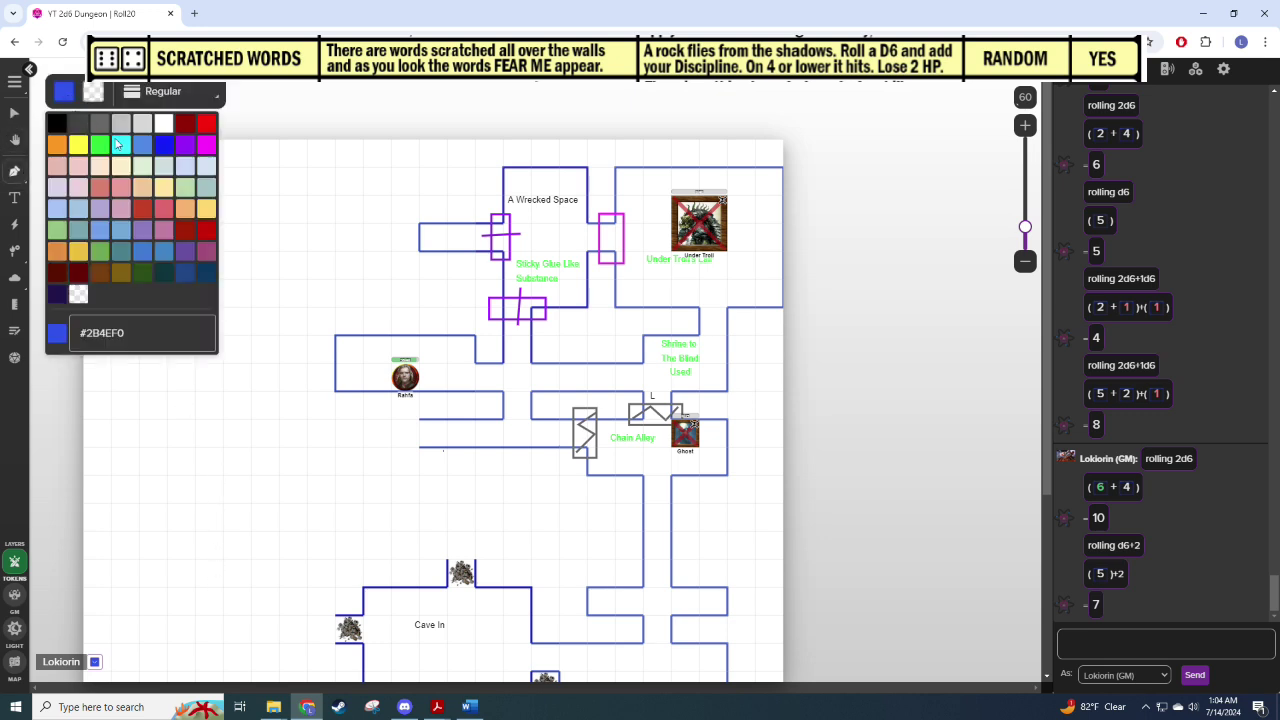
click(100, 145)
click(366, 350)
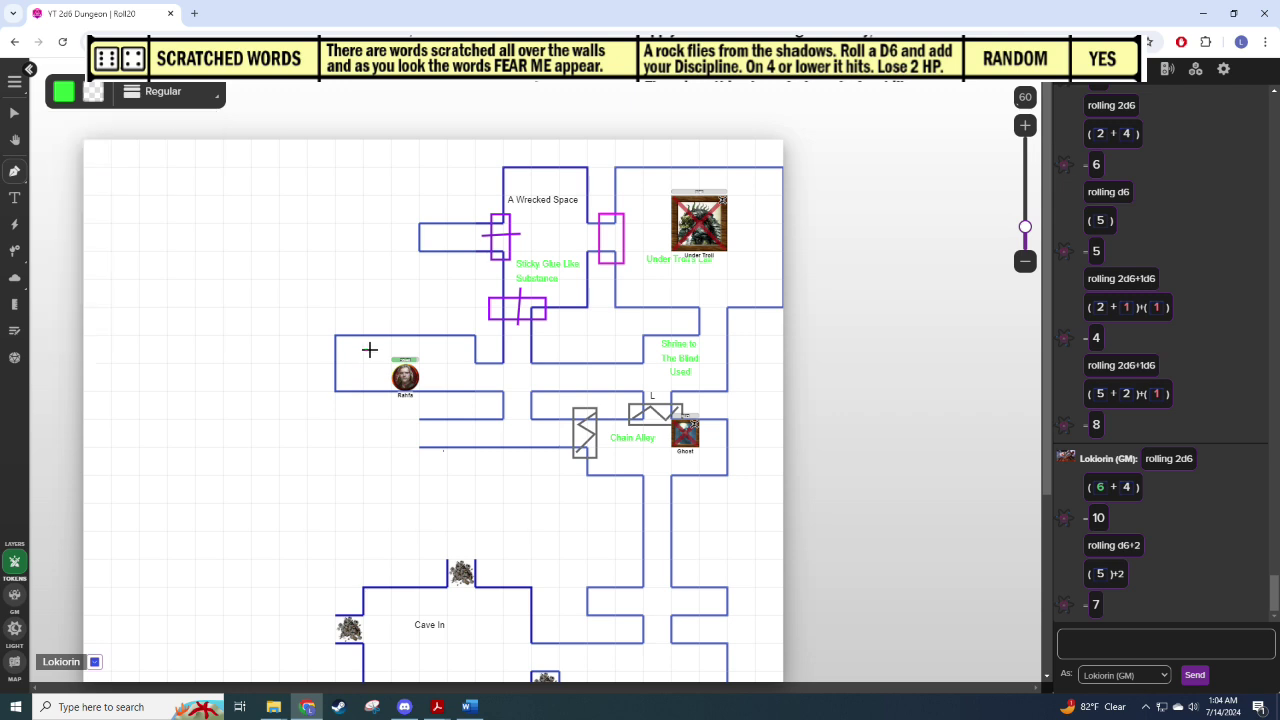
click(63, 93)
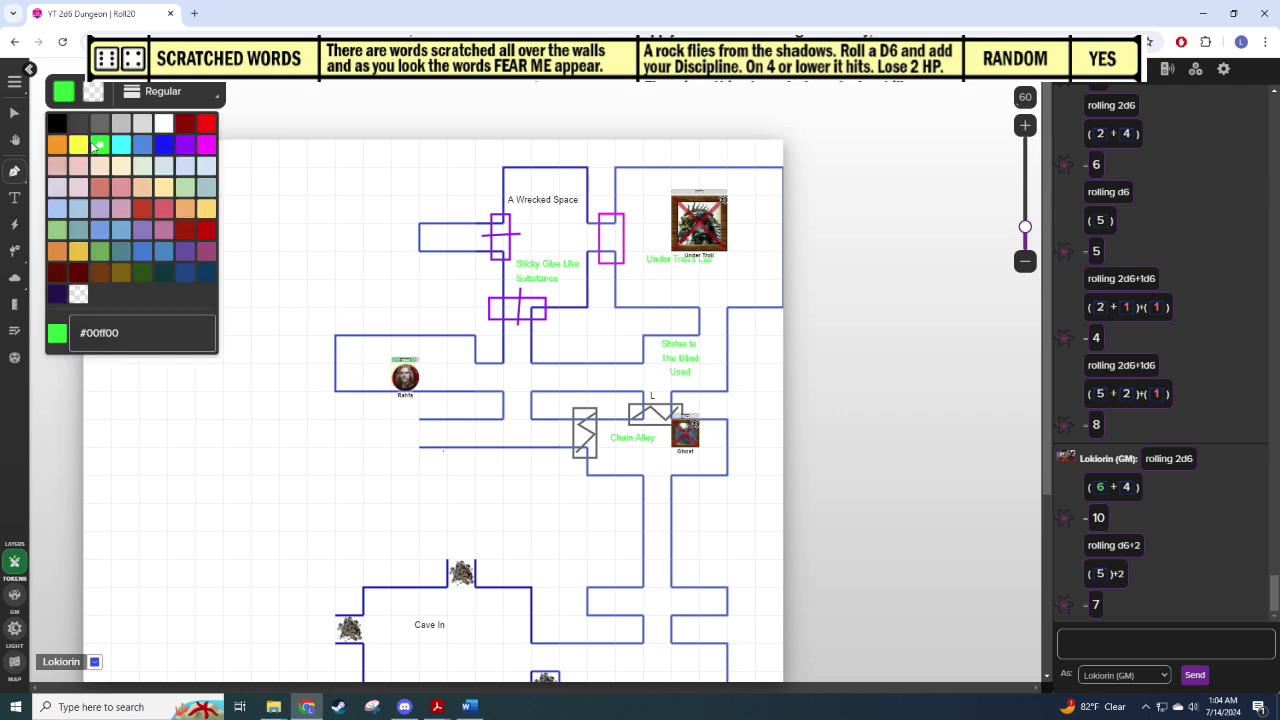
click(159, 149)
click(14, 198)
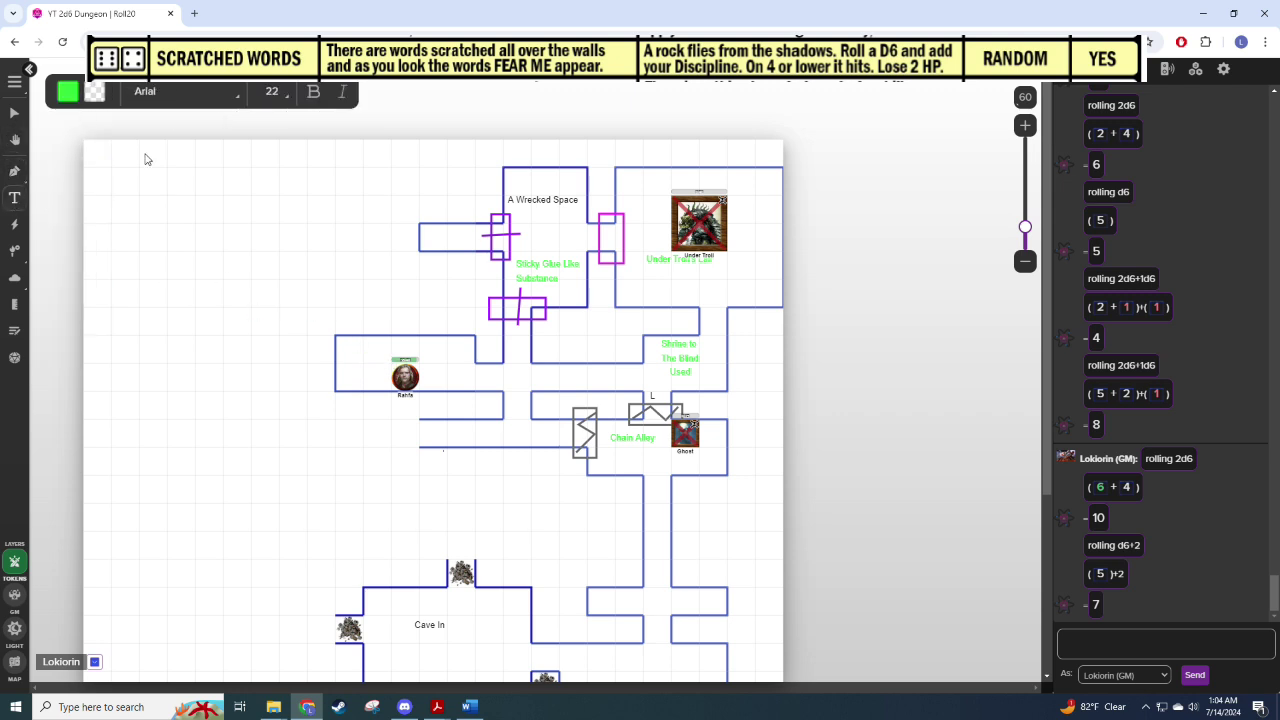
click(377, 347)
text(Scratched Words)
click(294, 508)
click(14, 113)
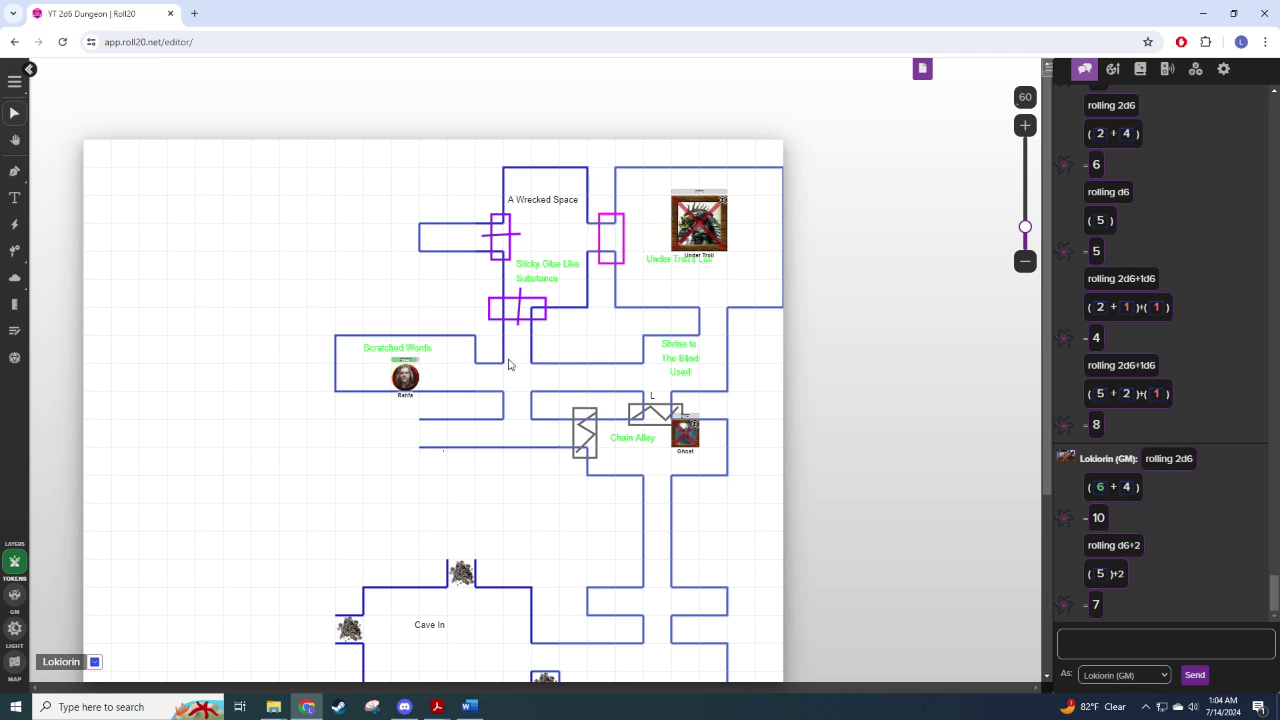
Step: Move the character token down the corridor and roll 2d6+1d6 for 9
drag(413, 375, 433, 432)
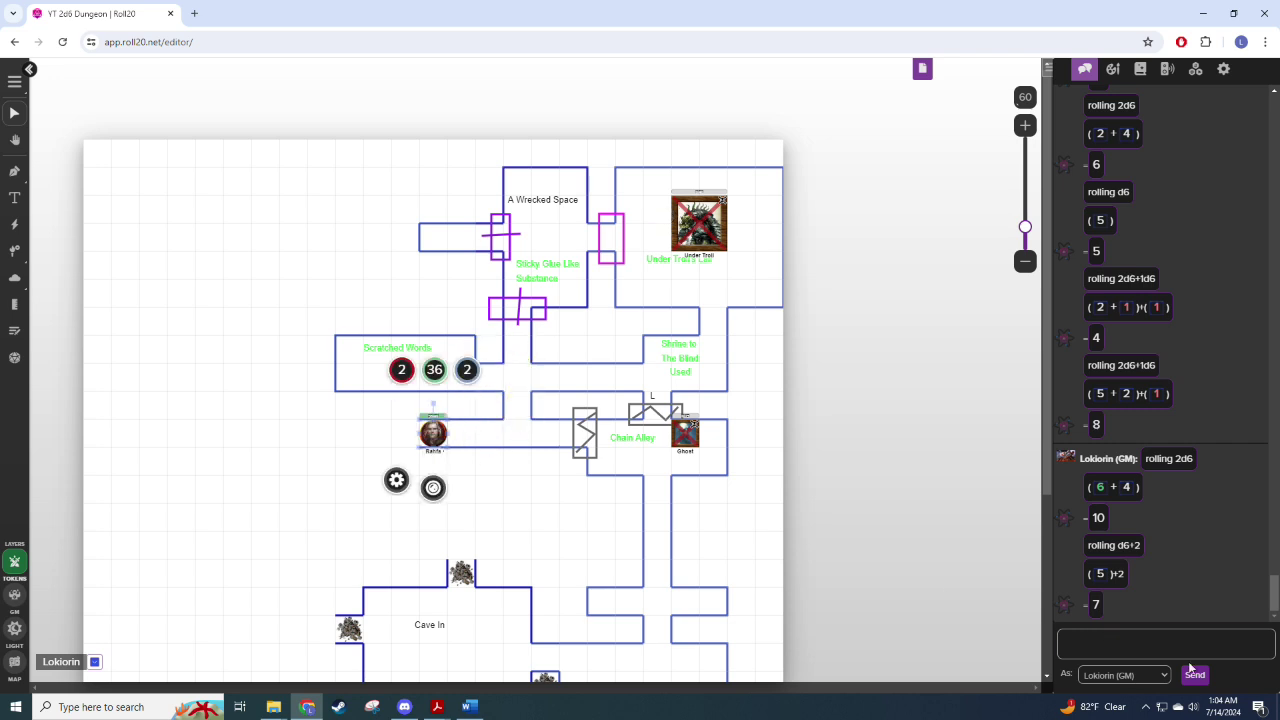
click(1119, 655)
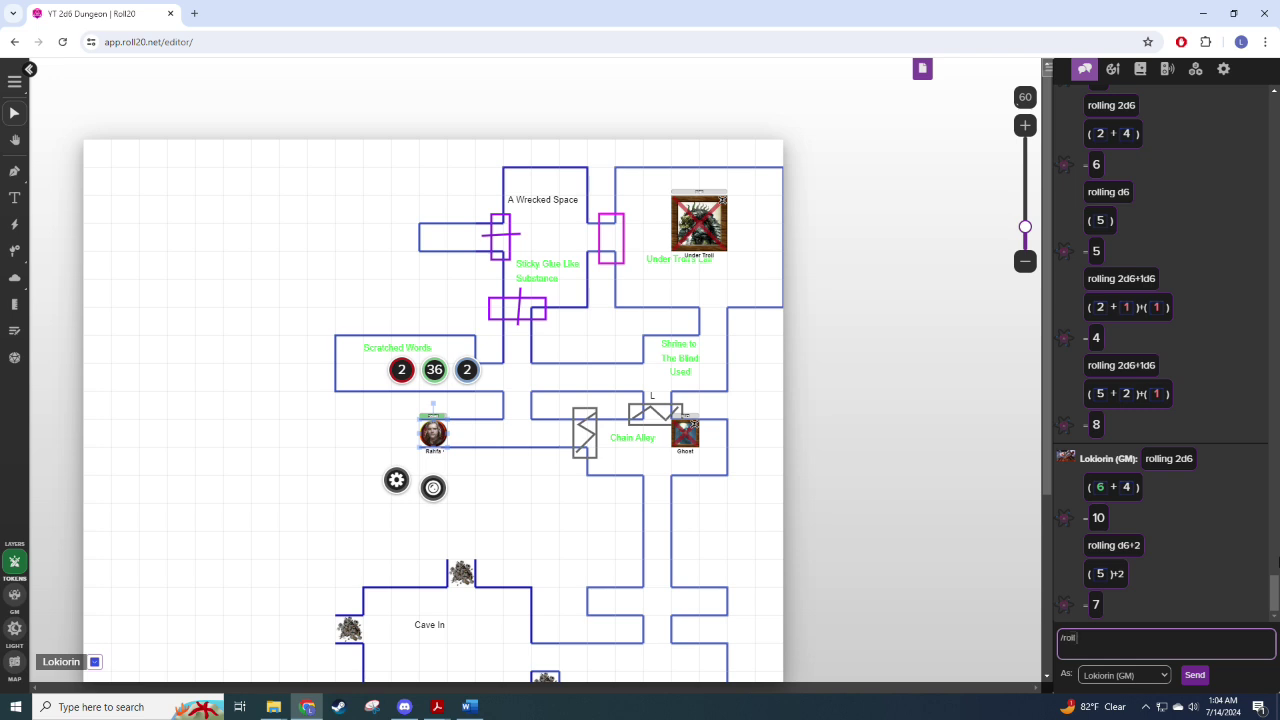
text(/roll 2d6+1d6)
key(Return)
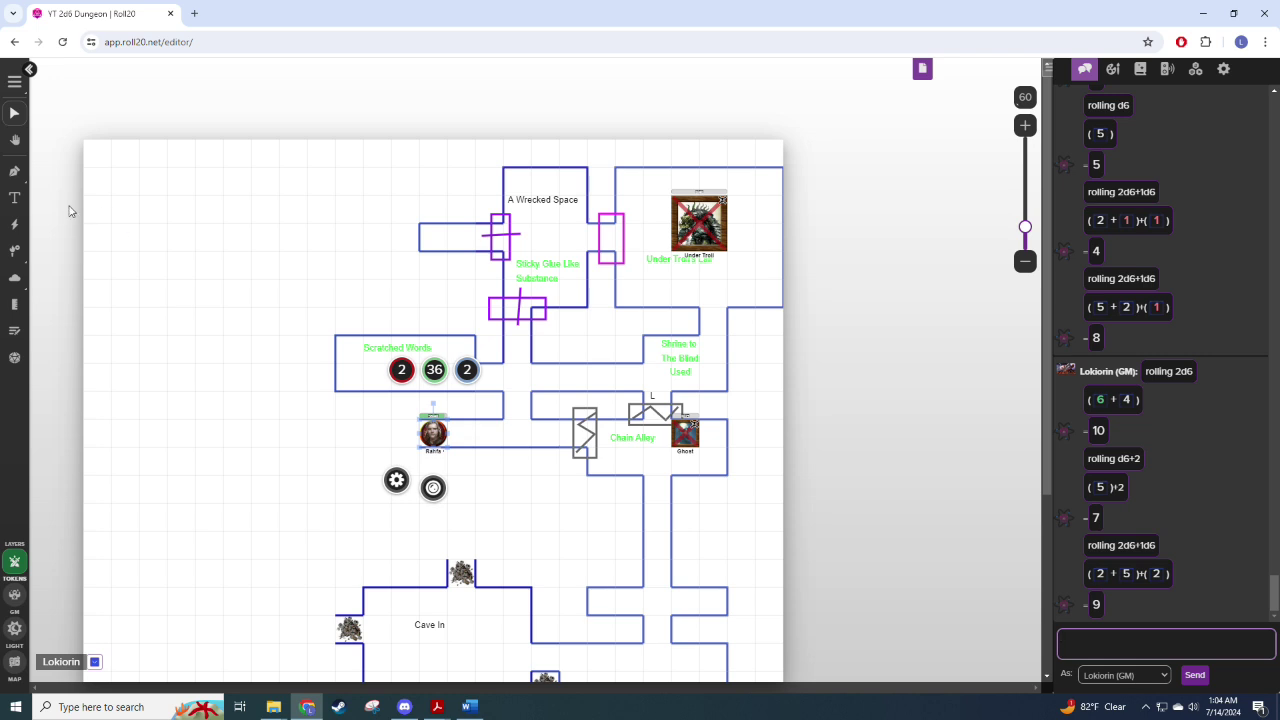
Step: Draw a new southern room off the corridor and move the token into it
click(13, 173)
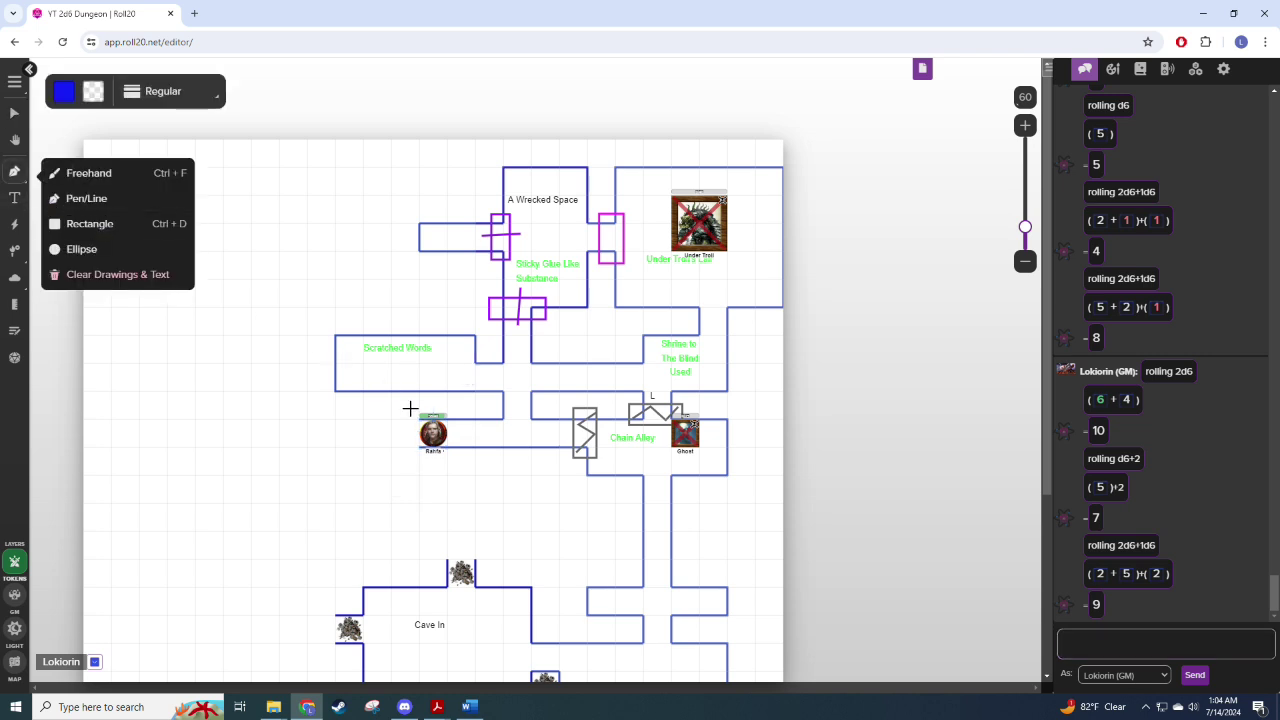
click(364, 419)
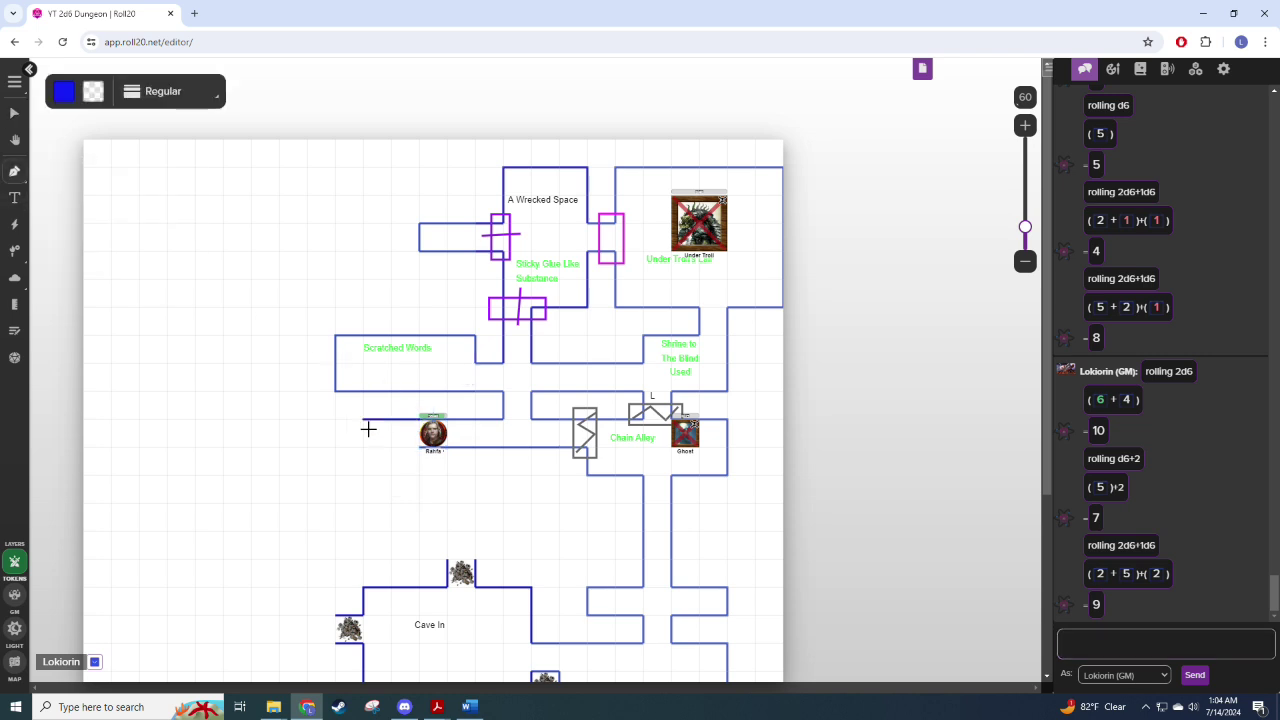
click(363, 479)
click(363, 504)
click(363, 558)
click(419, 559)
click(419, 448)
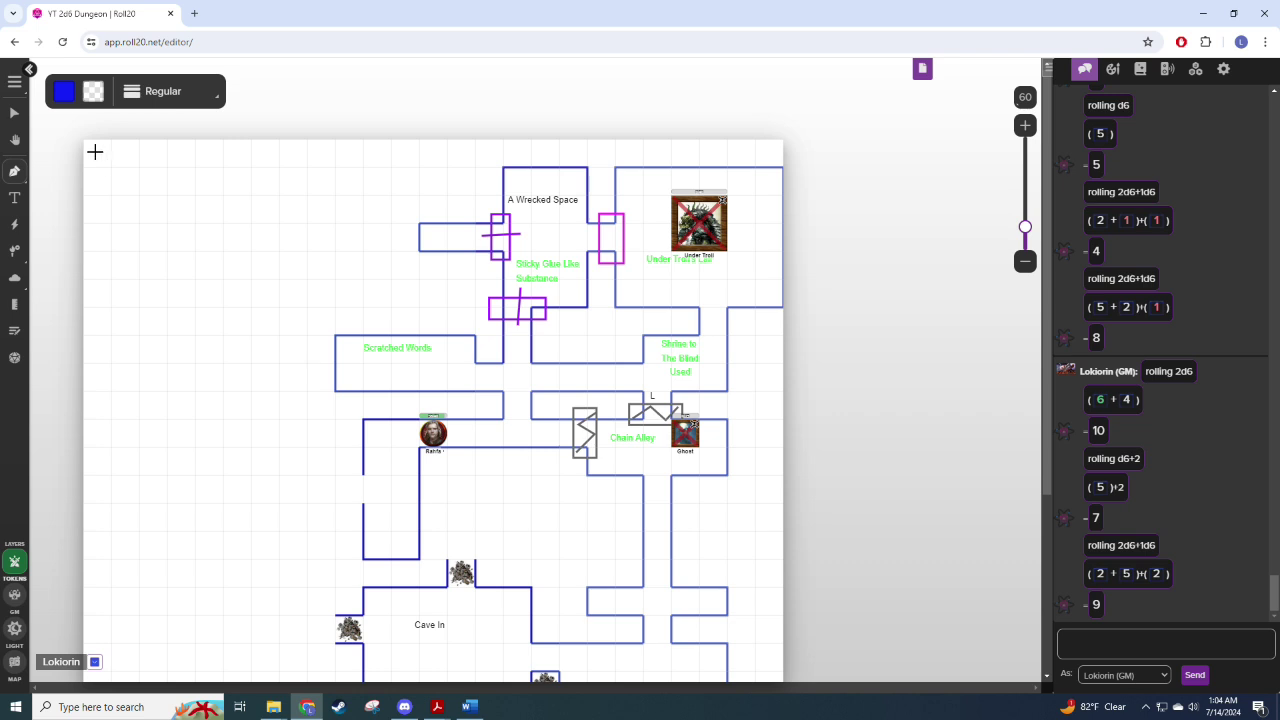
click(14, 113)
drag(432, 424, 404, 424)
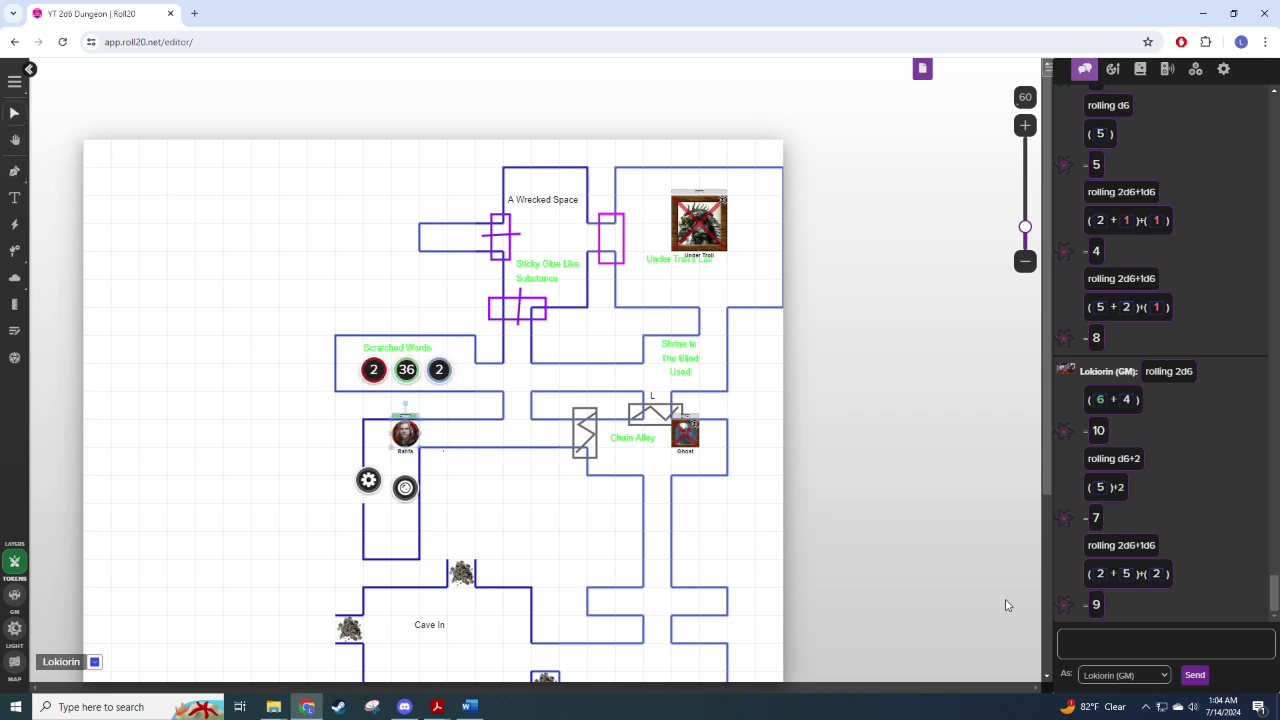
Step: Roll 2d6 for 4, pin the Freezing Chamber description, and begin a screen snip
click(1075, 645)
text(/roll 2d)
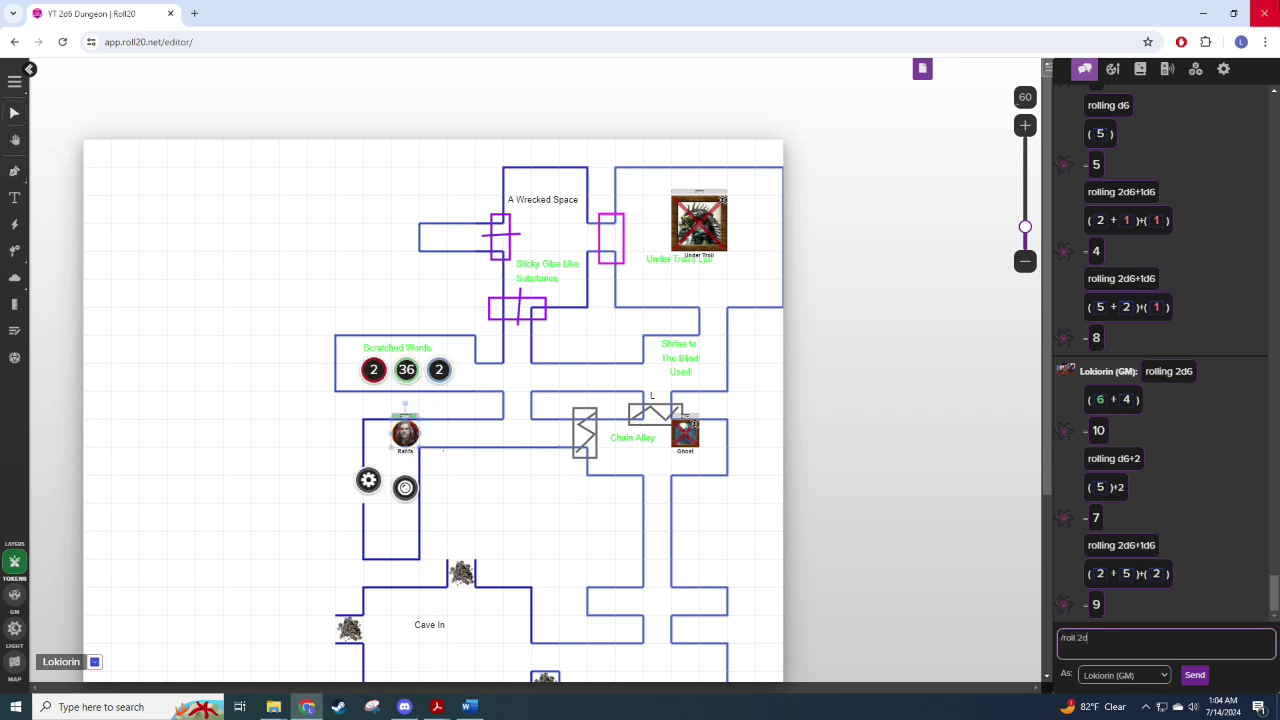
text(6)
key(Return)
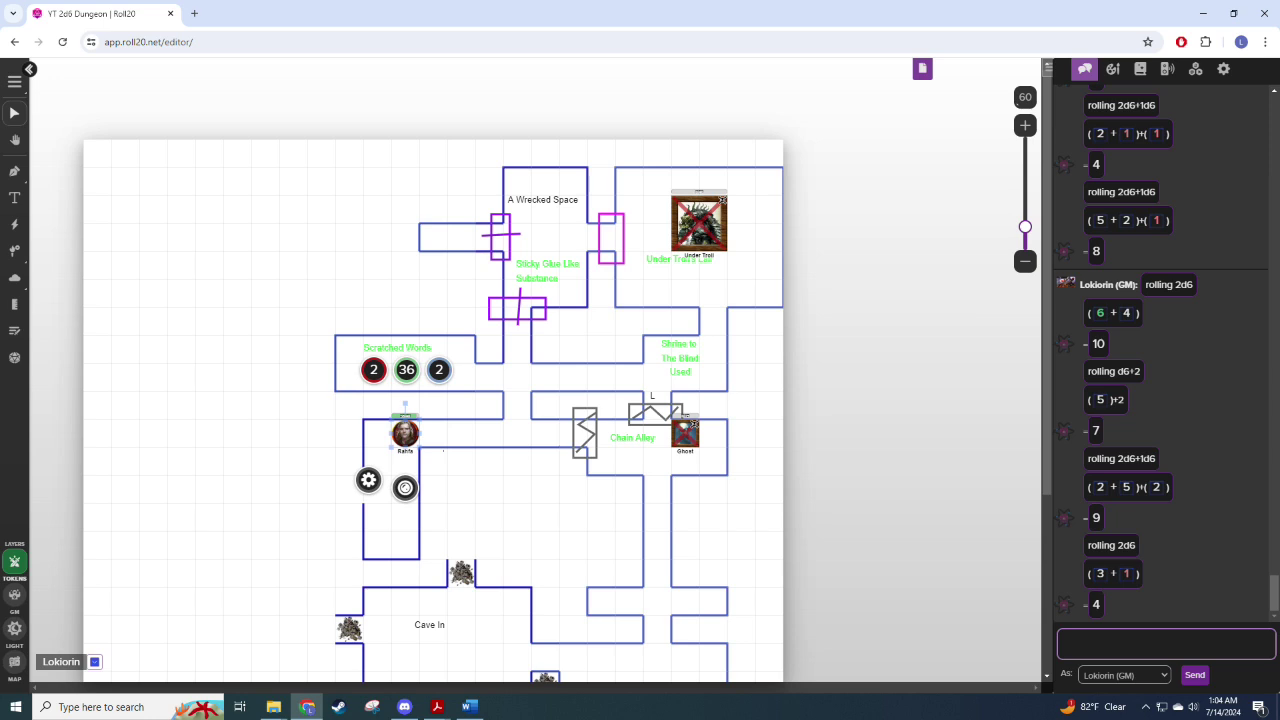
key(alt+Tab)
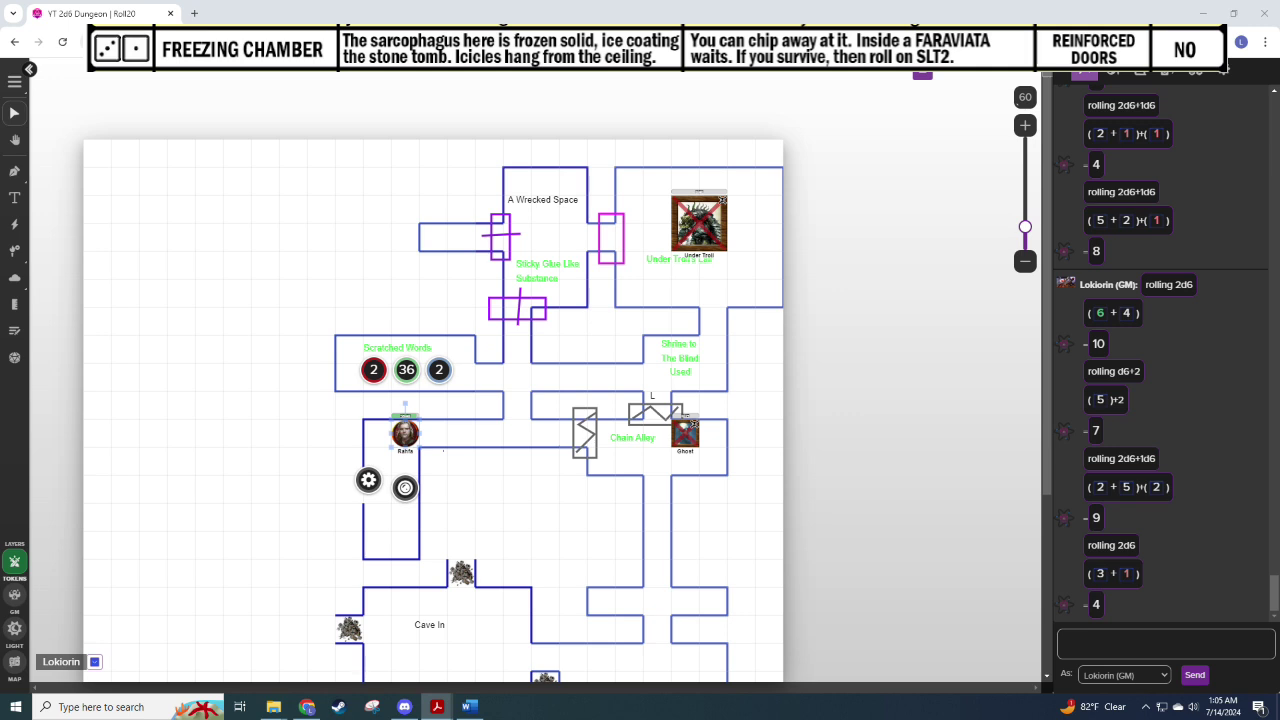
click(446, 480)
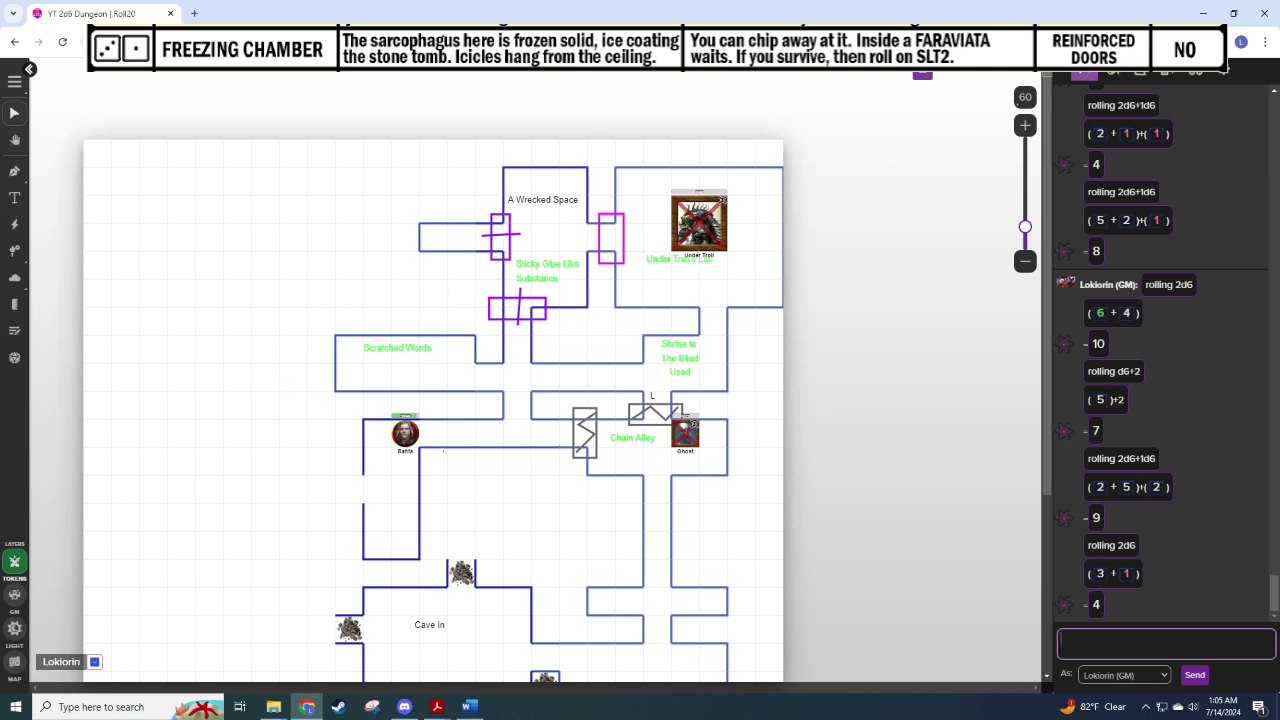
key(alt+Tab)
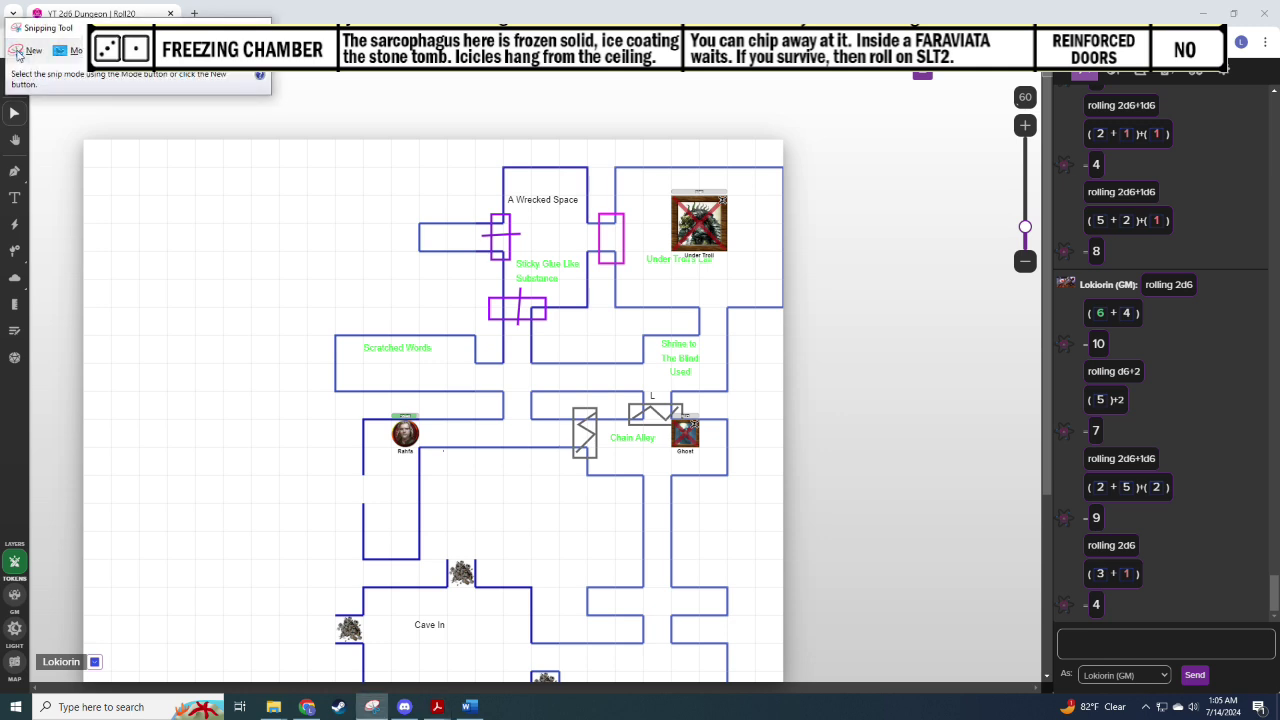
click(20, 52)
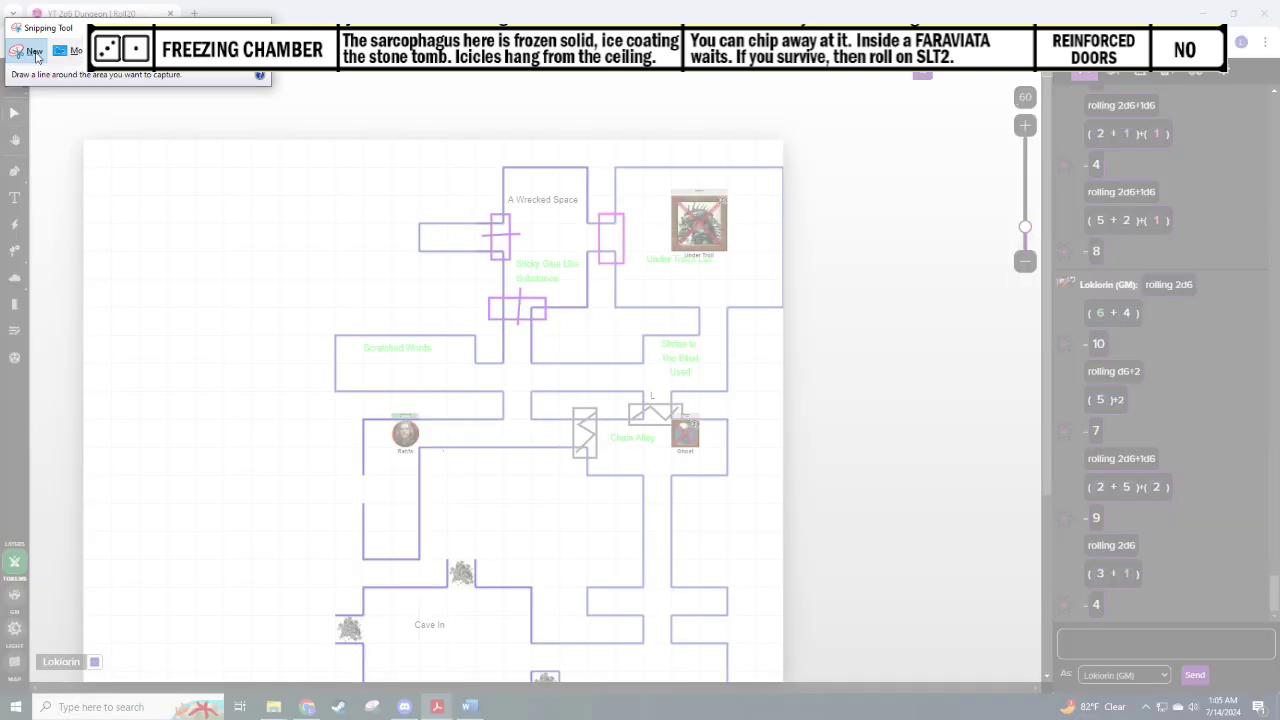
Step: Cancel the rectangular screen snip
click(38, 53)
click(80, 88)
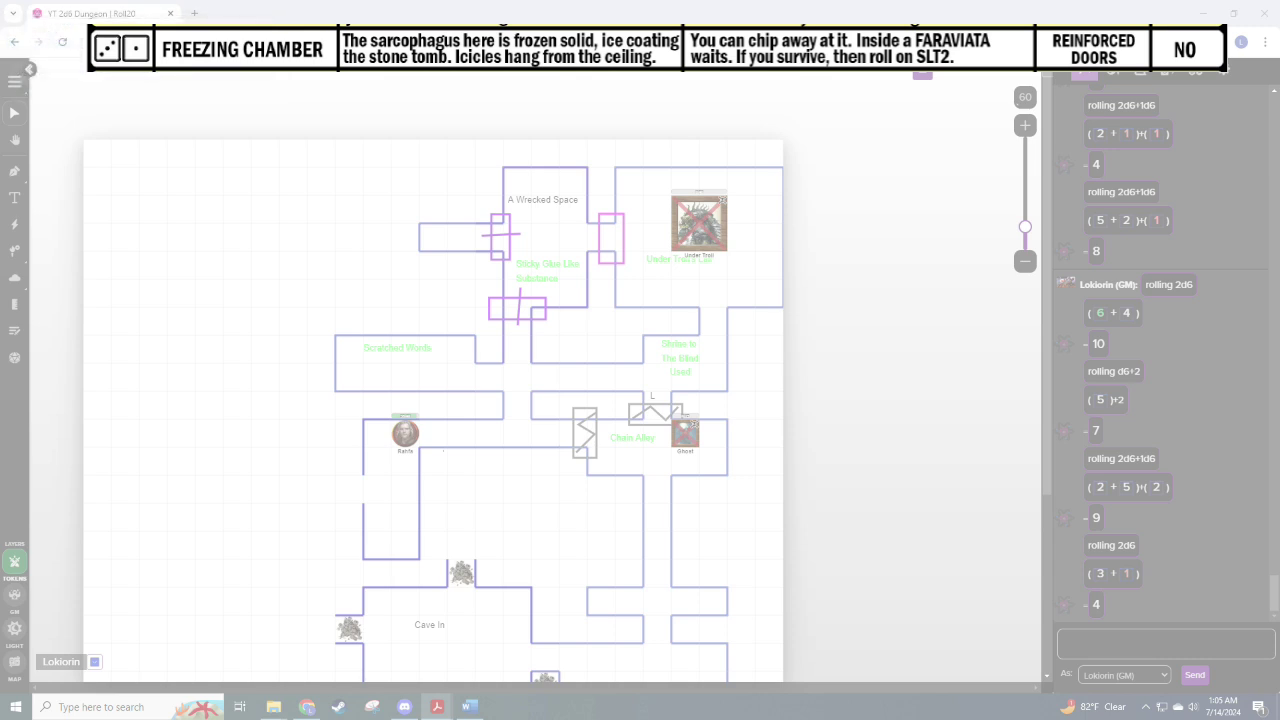
key(Escape)
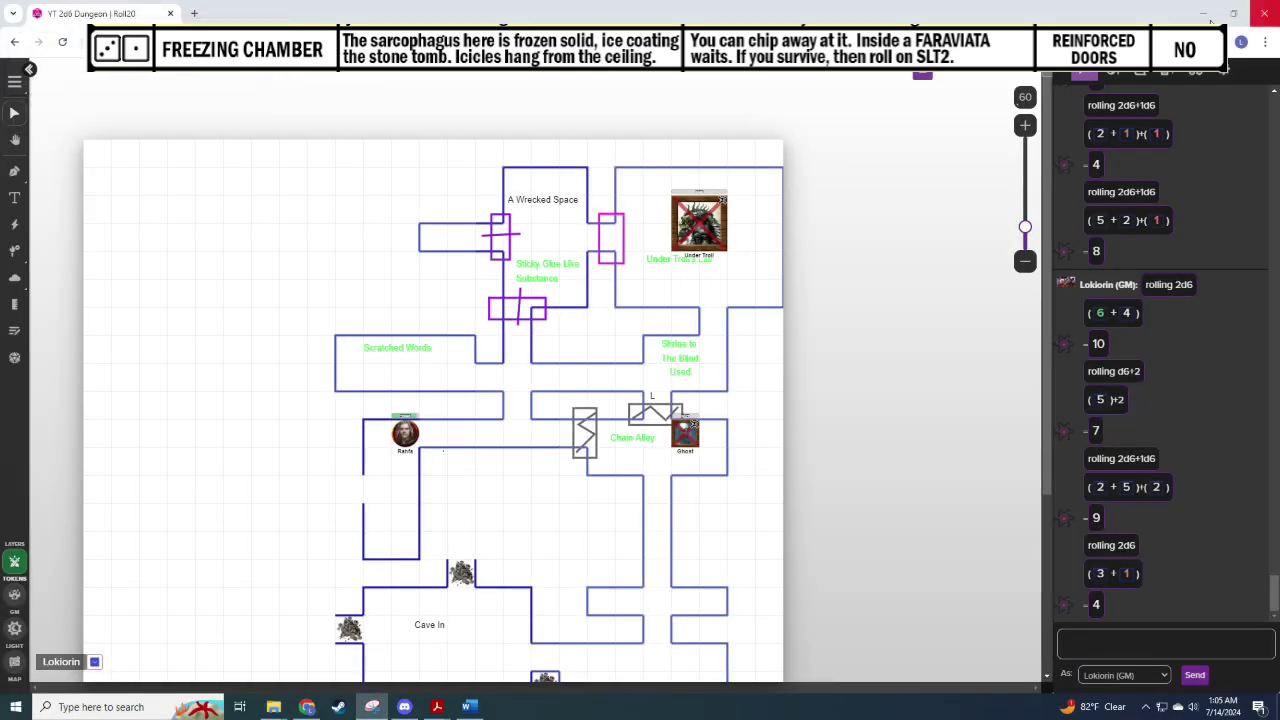
Step: Place the ravenous zombie art token below Rahfa and open its token settings
click(1112, 72)
double_click(1093, 124)
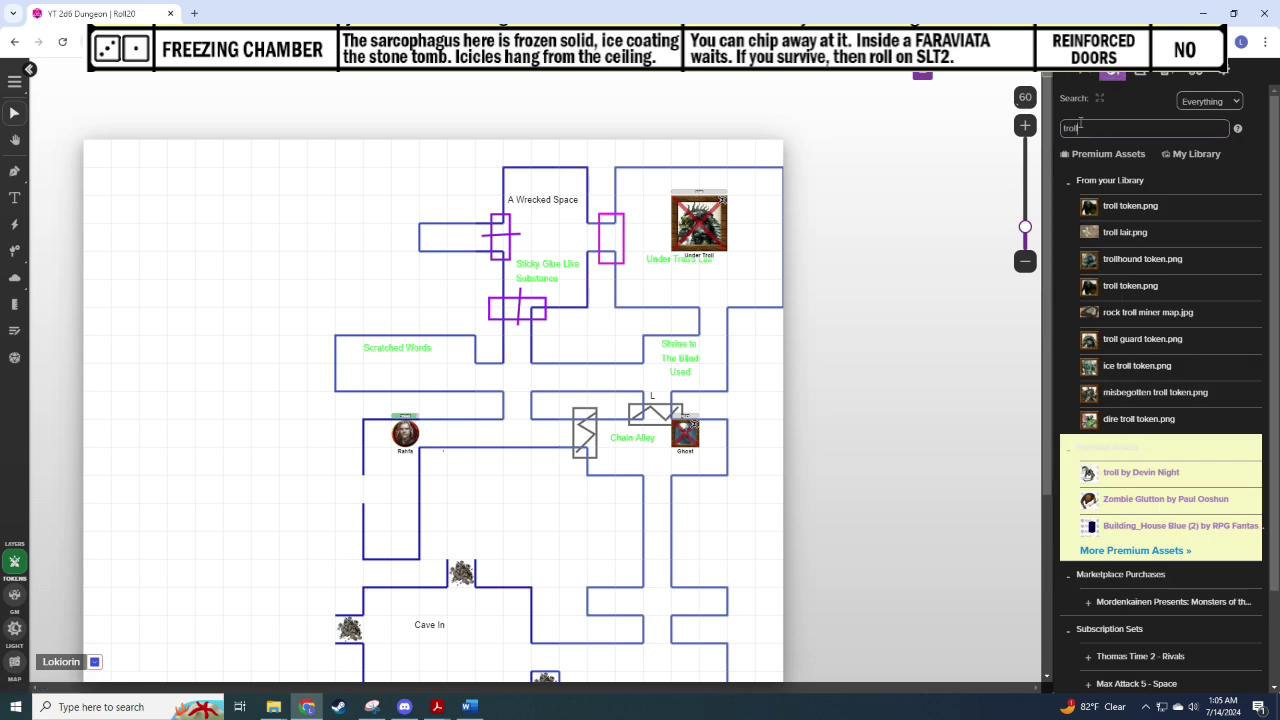
text(Zombie)
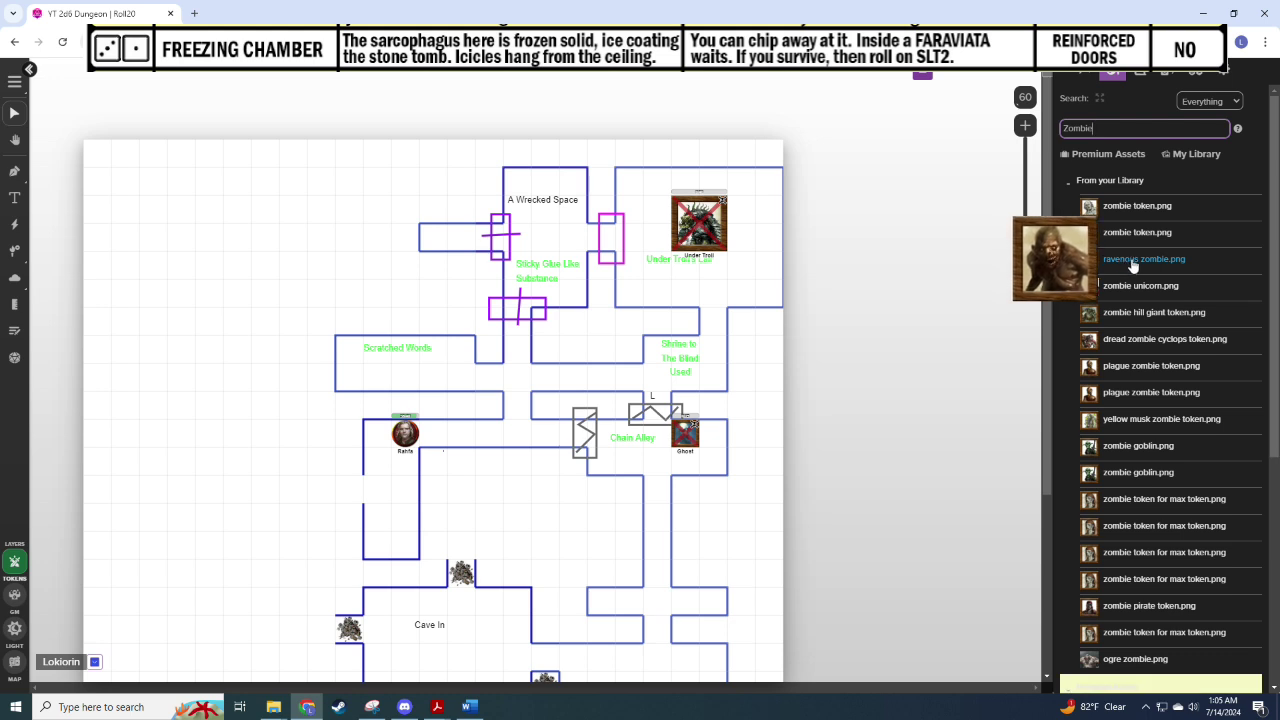
drag(1129, 268, 405, 504)
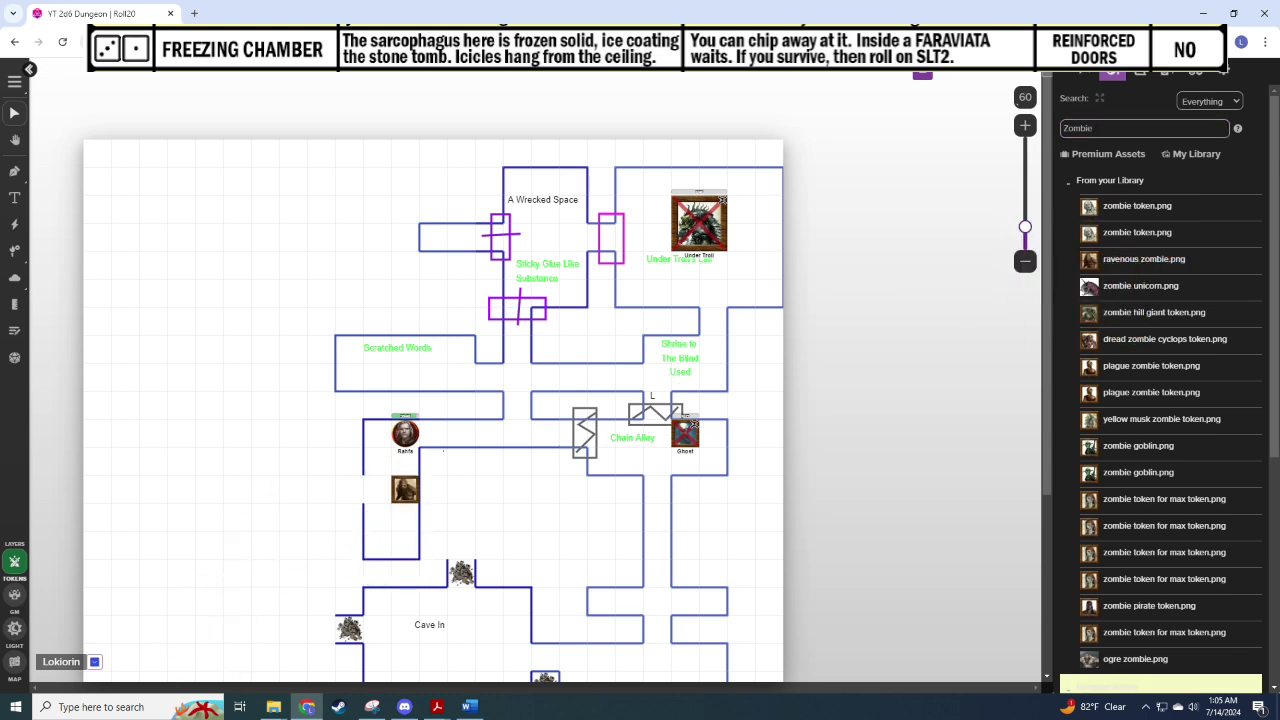
double_click(398, 490)
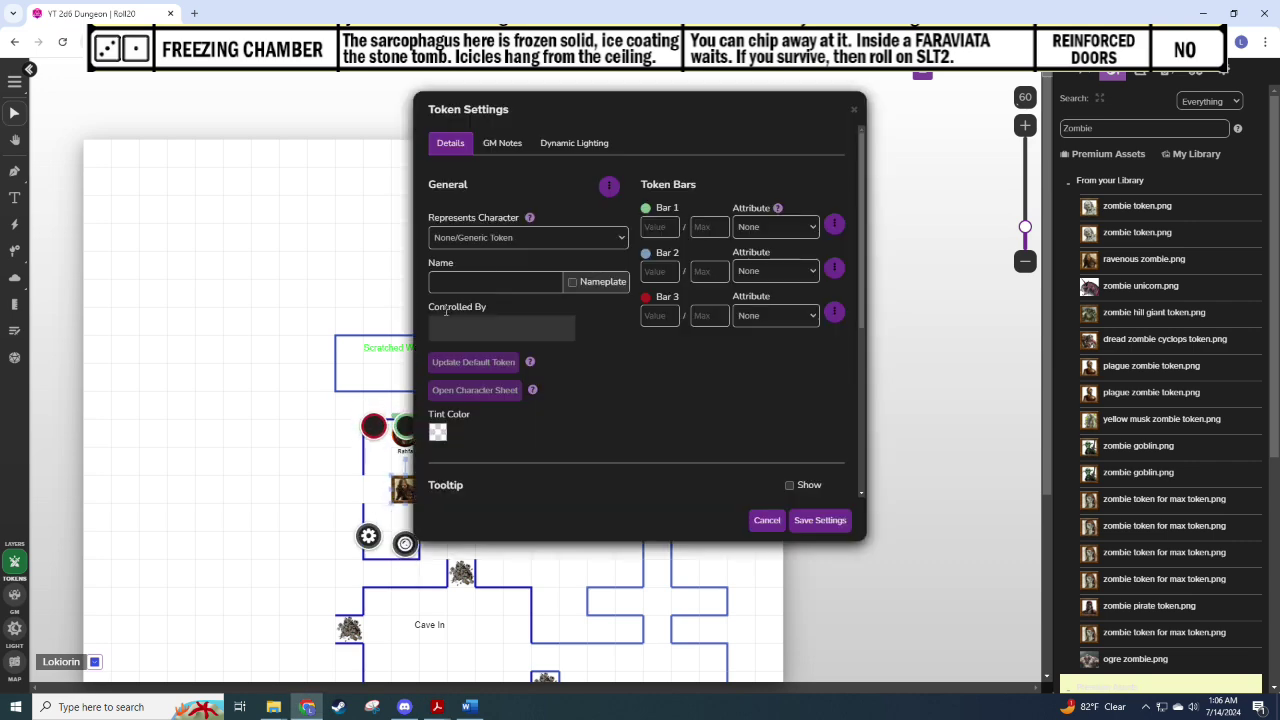
Step: Enter 'Faravi' as the zombie token's name, then replace the zombie with a vampire spawn token
click(453, 282)
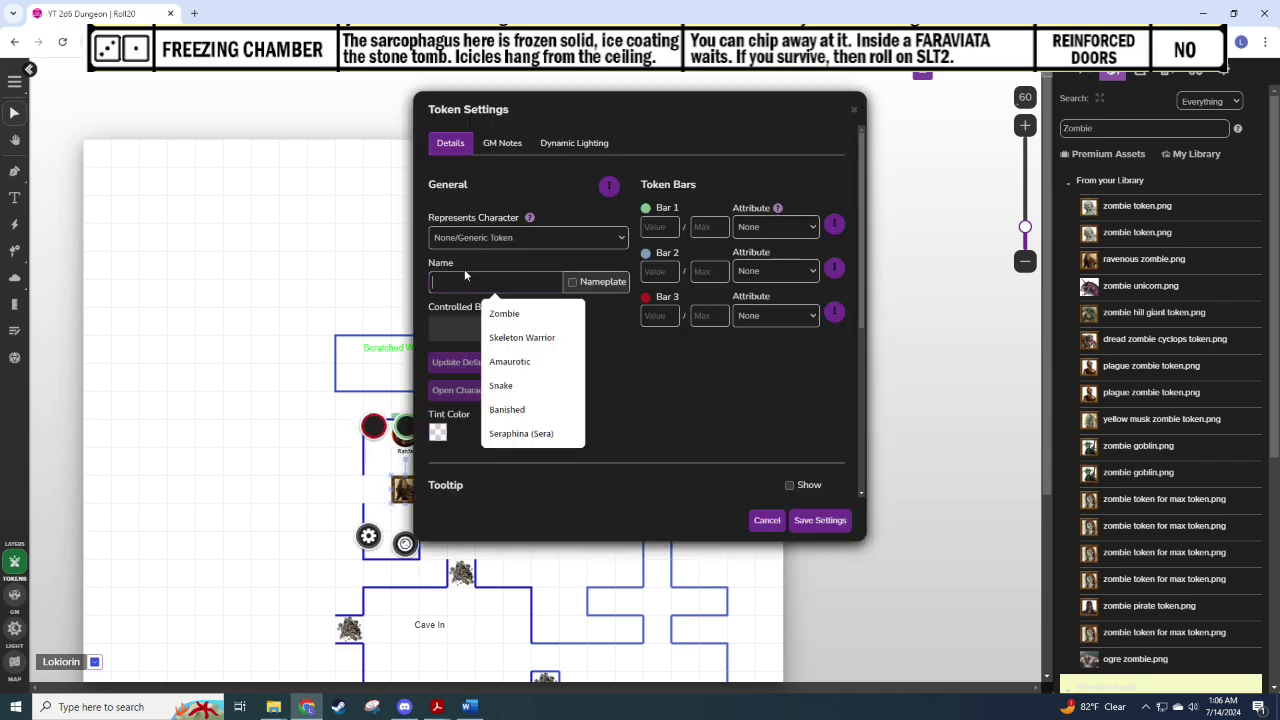
text(Fara)
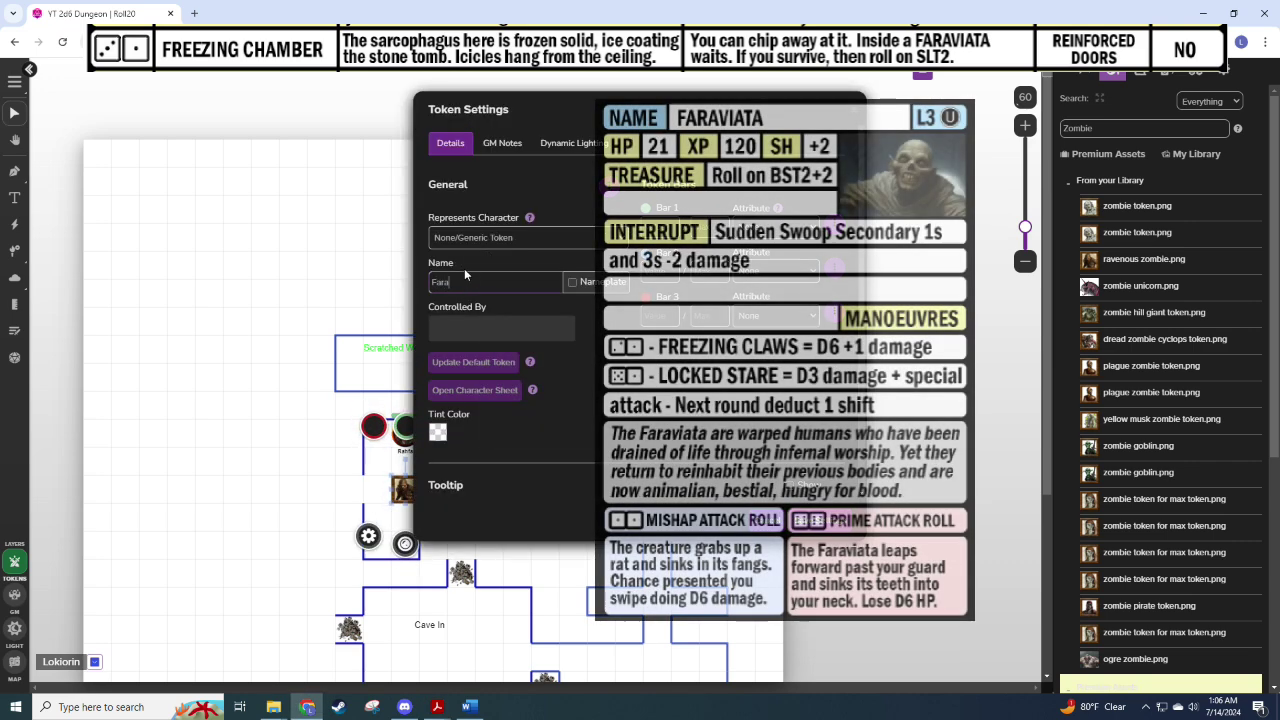
text(viat)
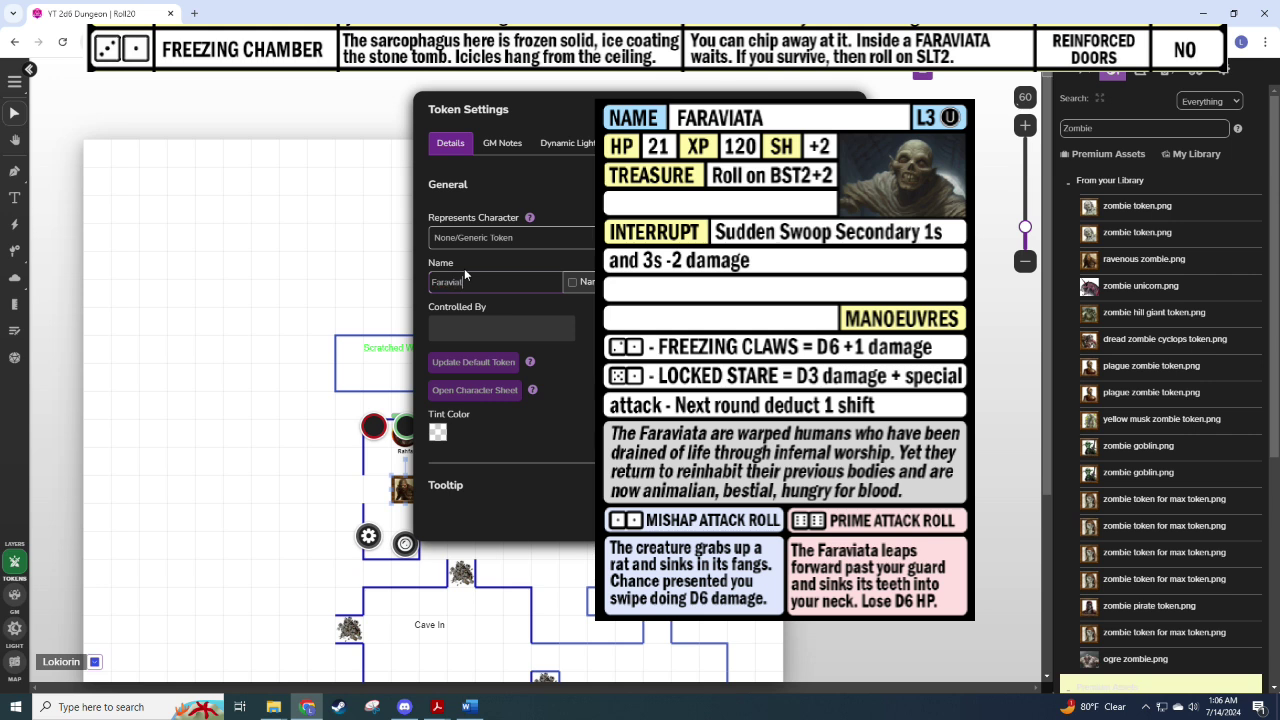
key(Return)
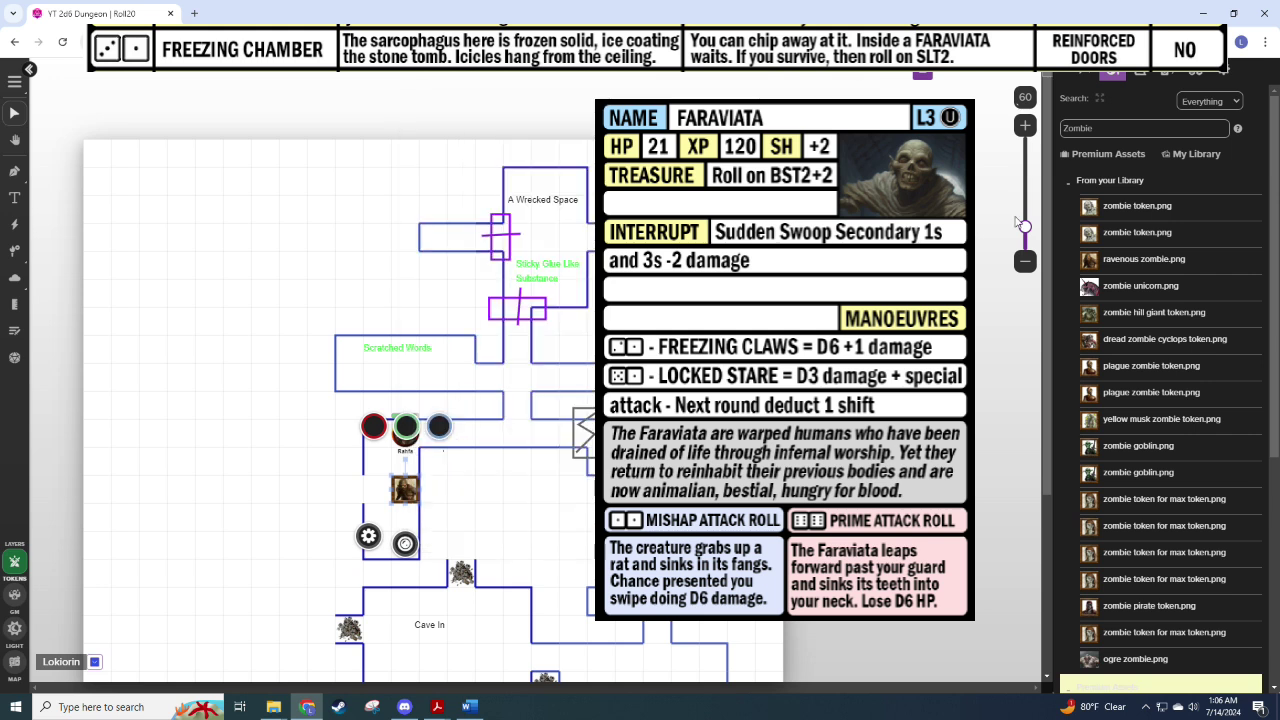
double_click(1078, 128)
text(vampire spawn)
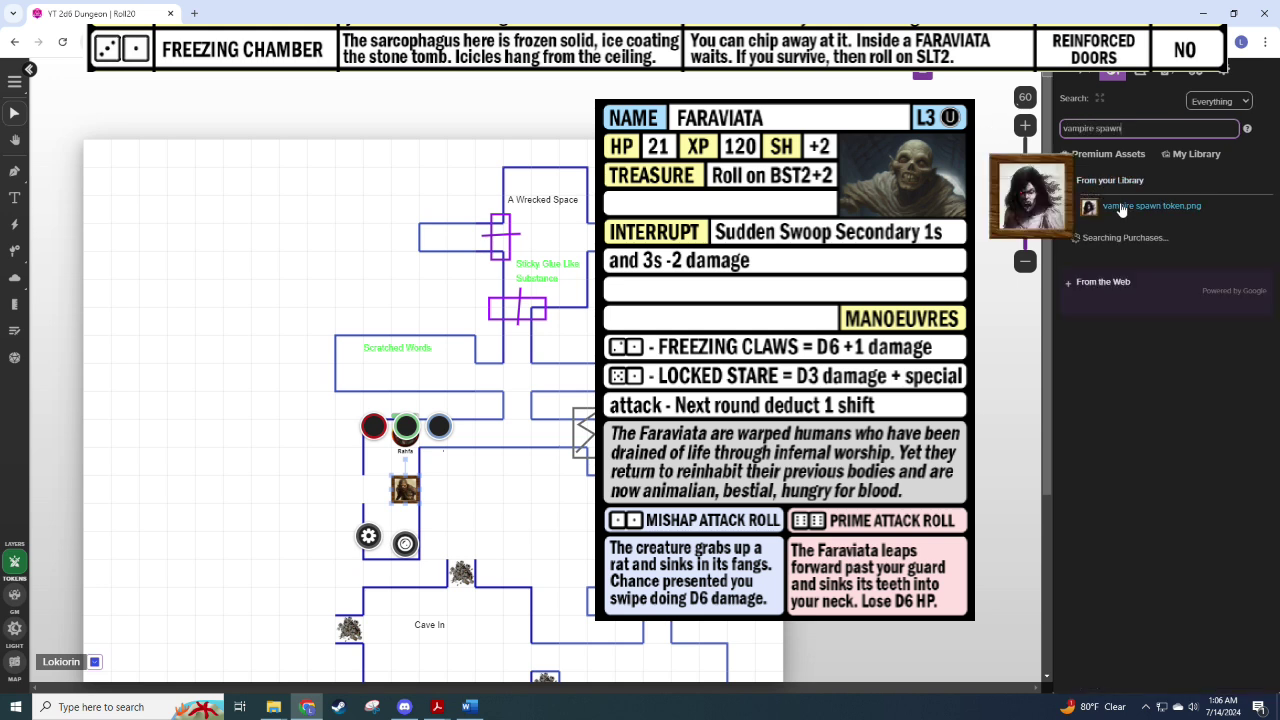
drag(1150, 206, 405, 489)
key(Delete)
Step: Name the vampire spawn token Faraviata and return the sidebar to the chat log
click(370, 535)
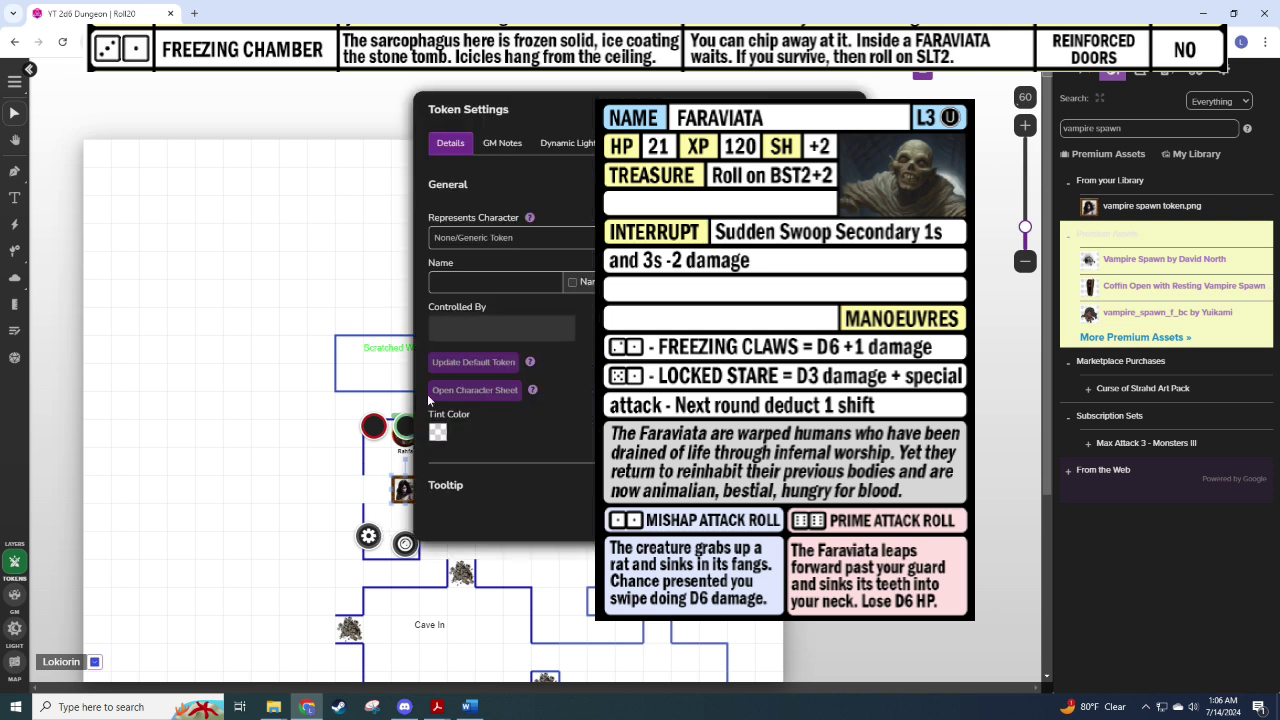
click(536, 277)
text(Faraviata)
key(Escape)
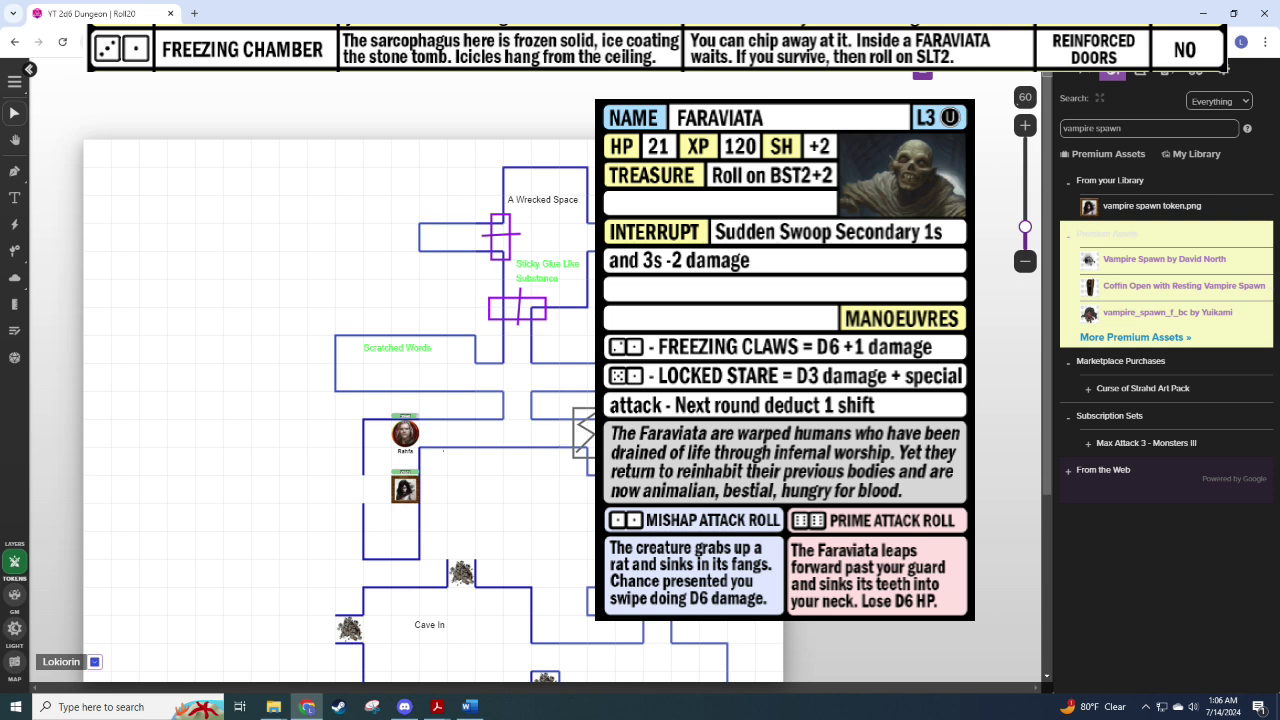
click(1083, 80)
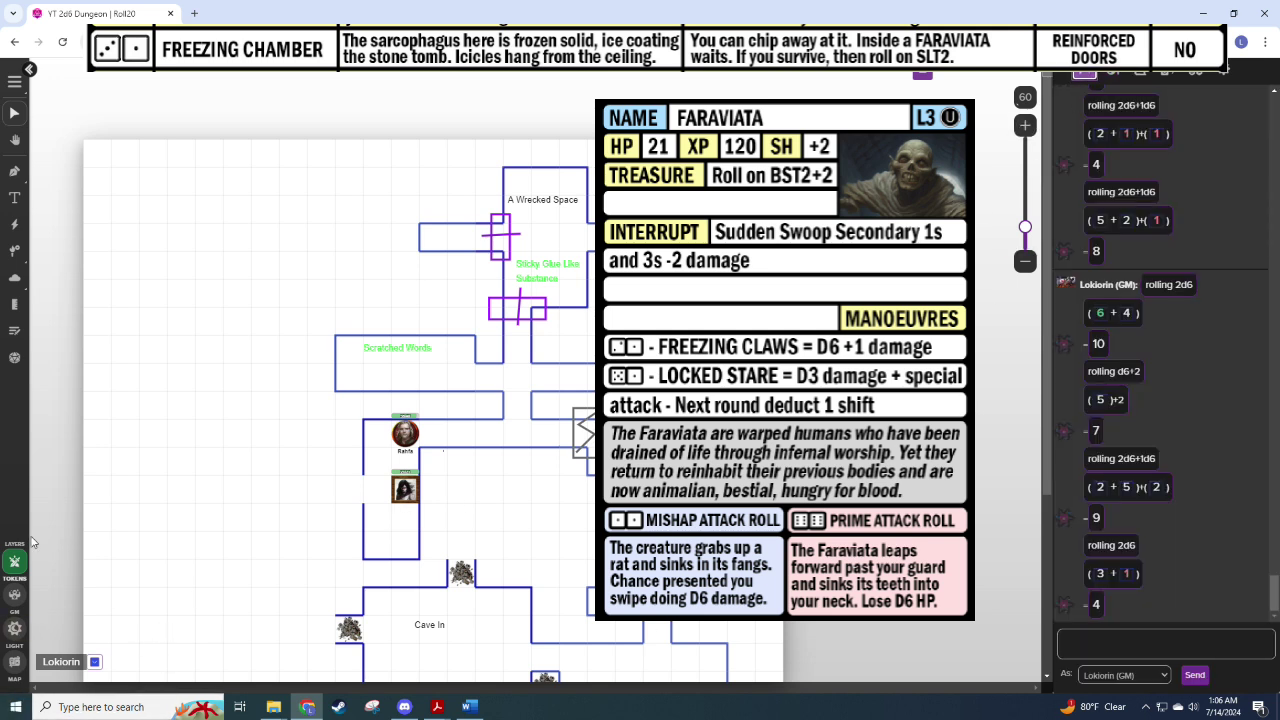
Step: Roll 2d6 in the game chat, getting 8
click(1160, 644)
text(/ro)
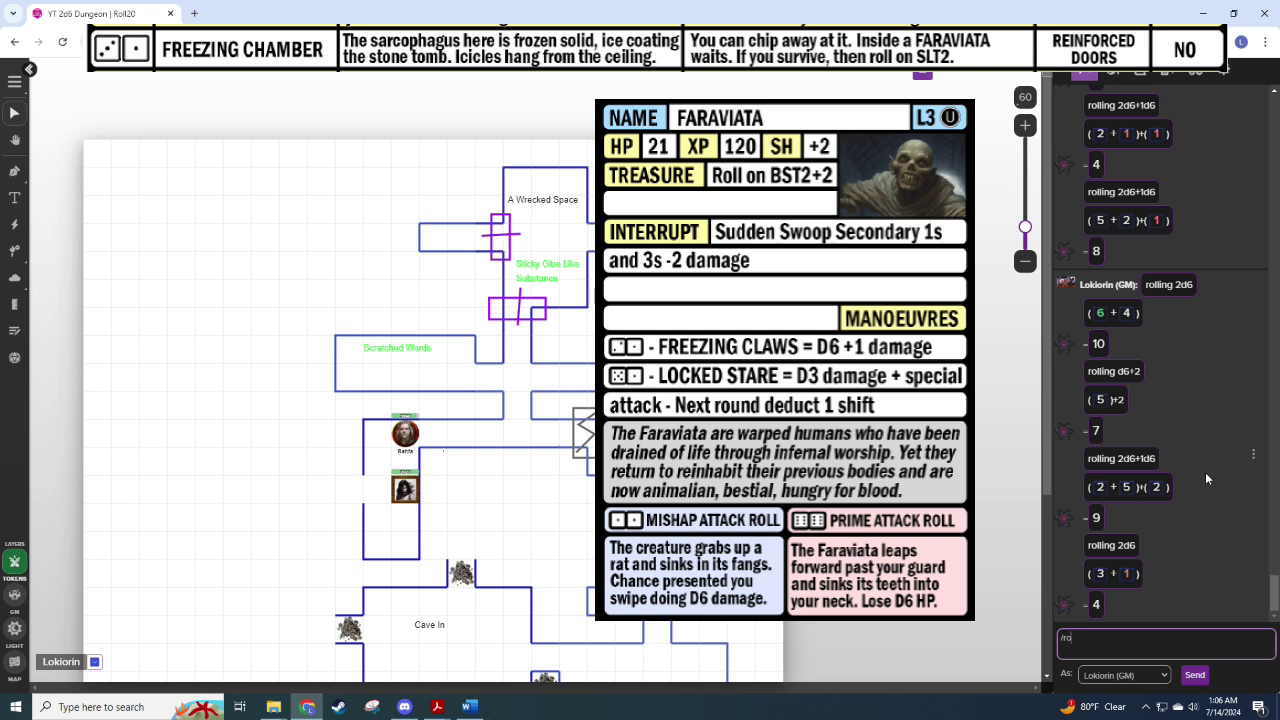
text(ll 2d6)
key(Return)
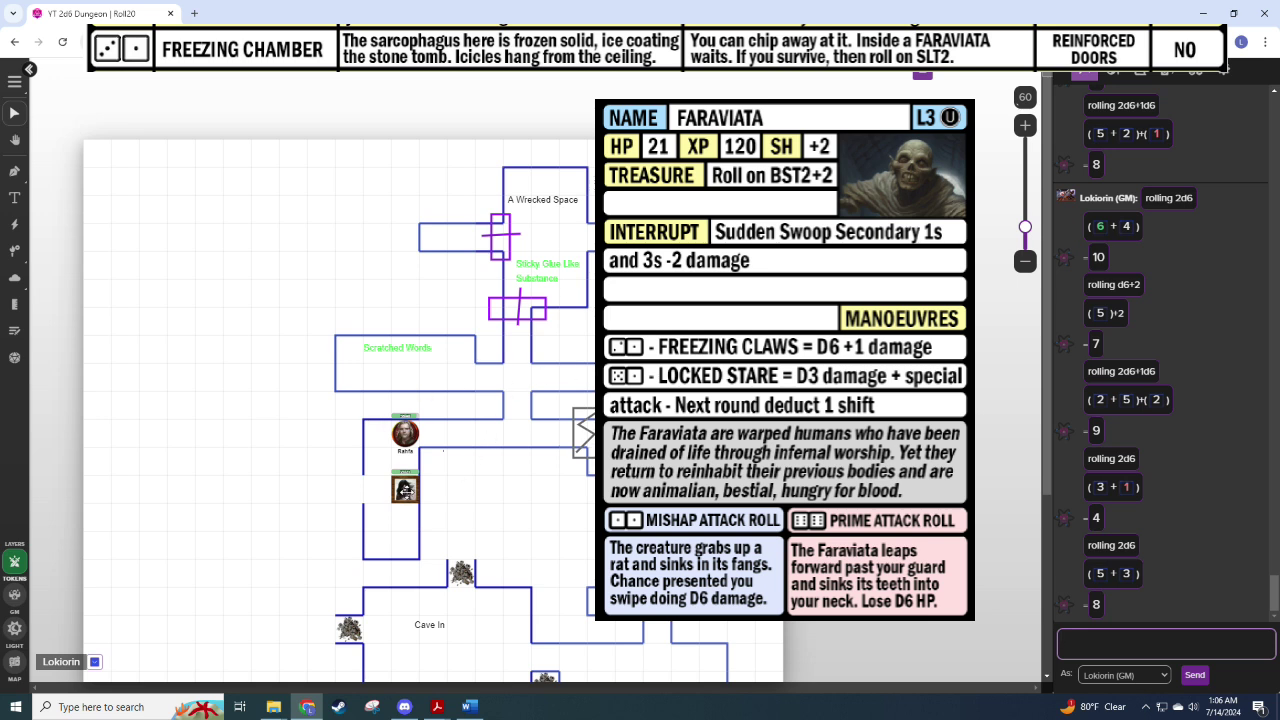
Step: Select the token near Faraviata to check its bars, then clear the selection
click(406, 490)
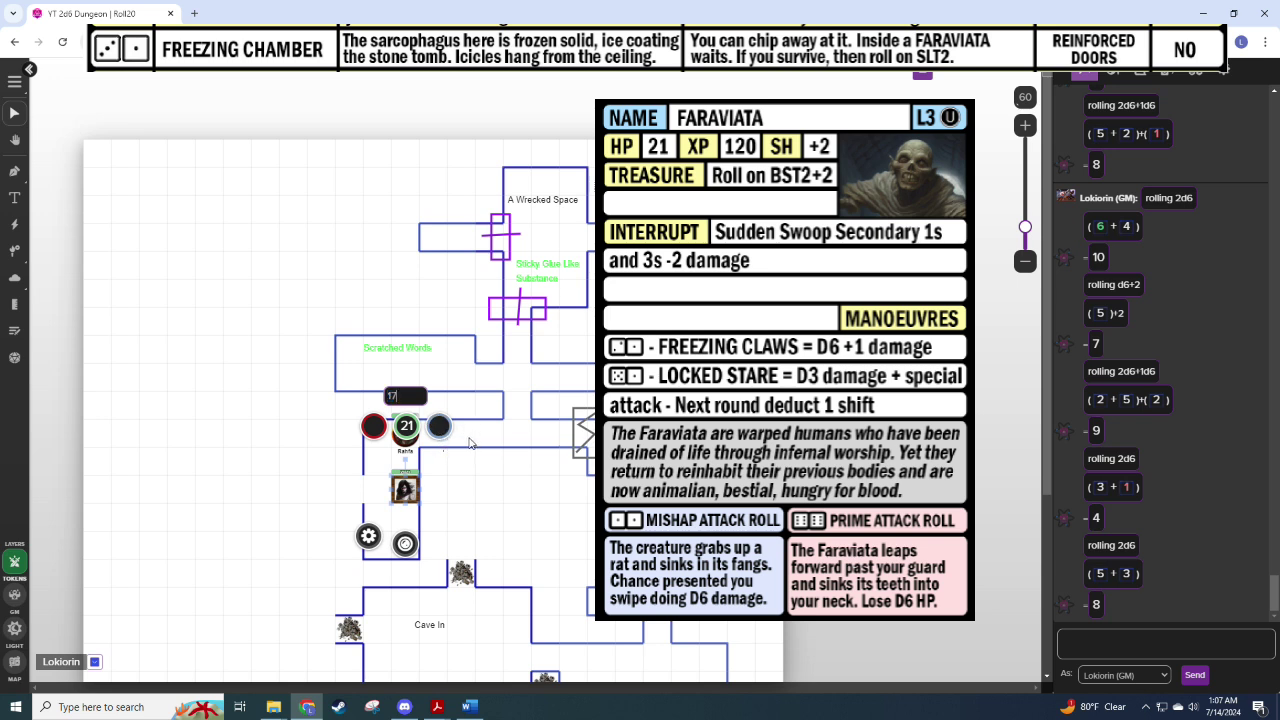
click(441, 455)
key(alt+Tab)
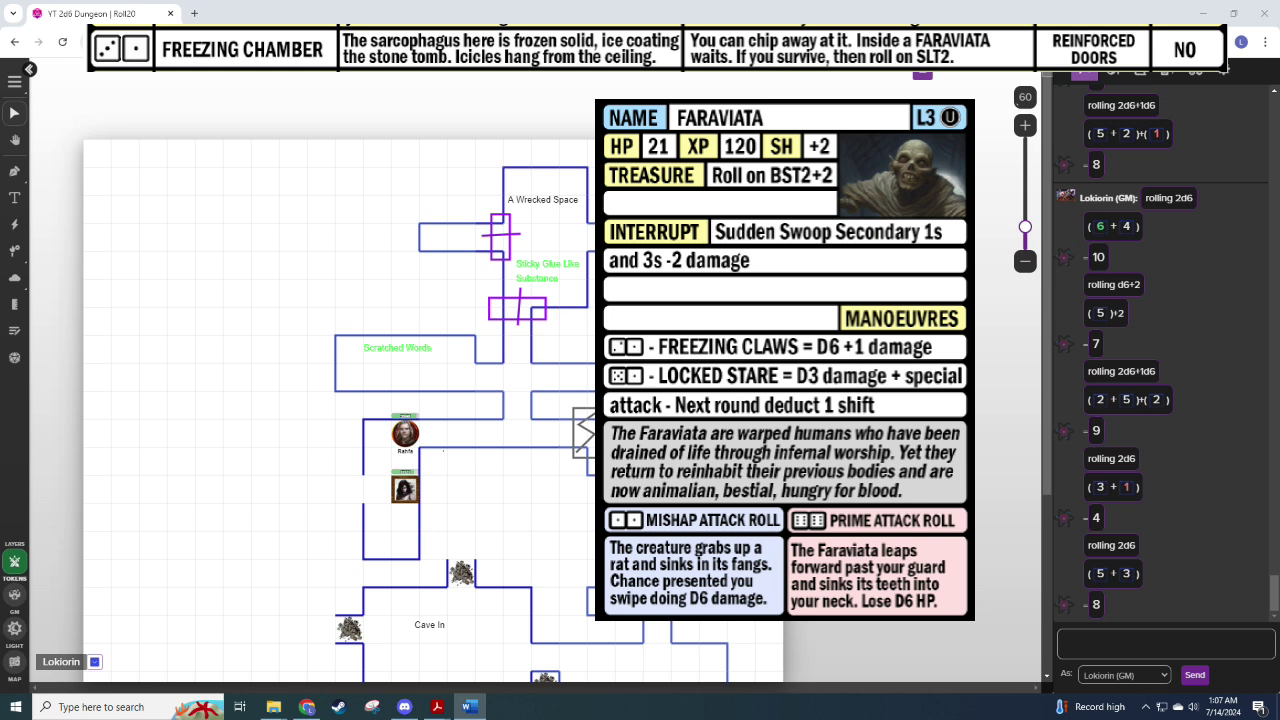
drag(404, 434, 405, 460)
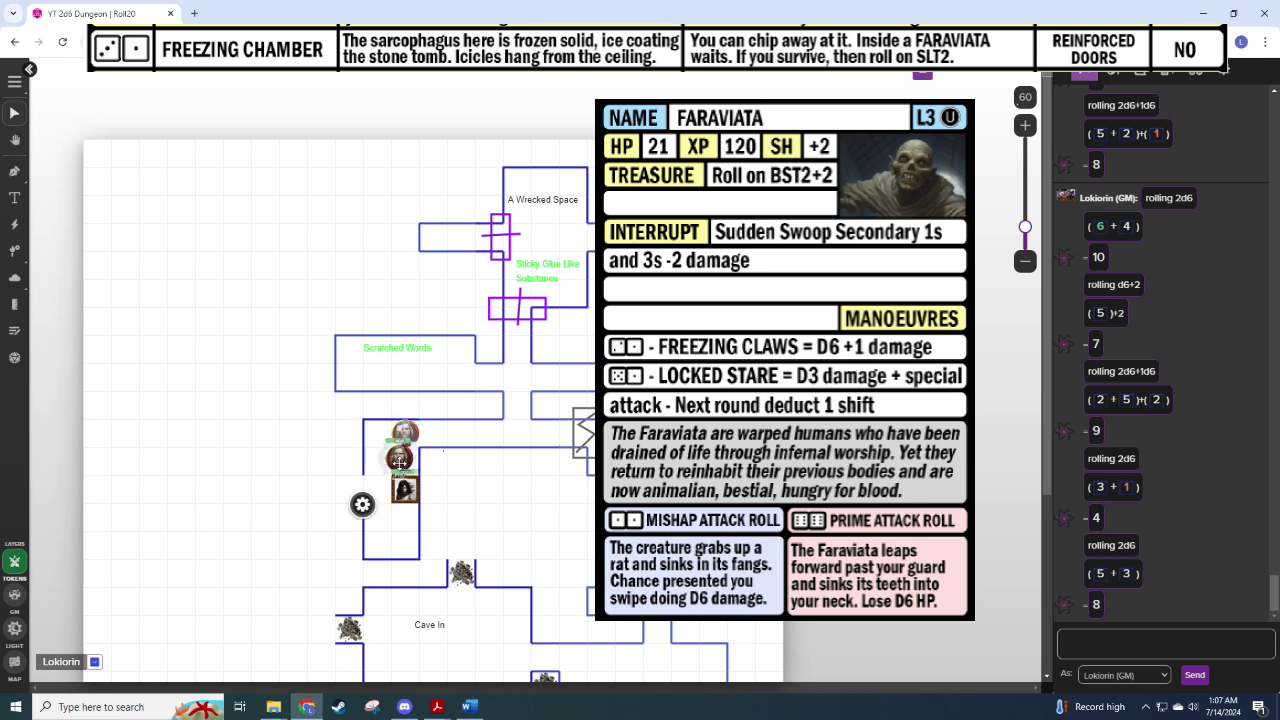
text(/ro)
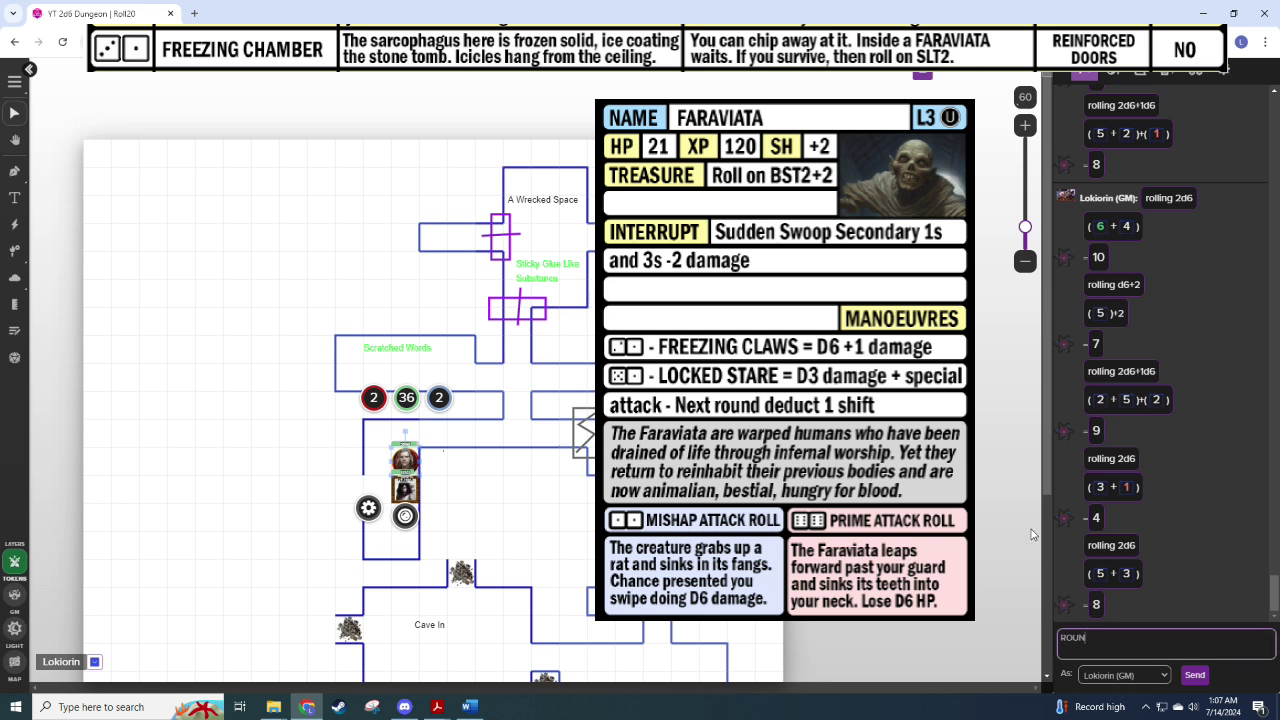
text(ll 2d6)
key(Return)
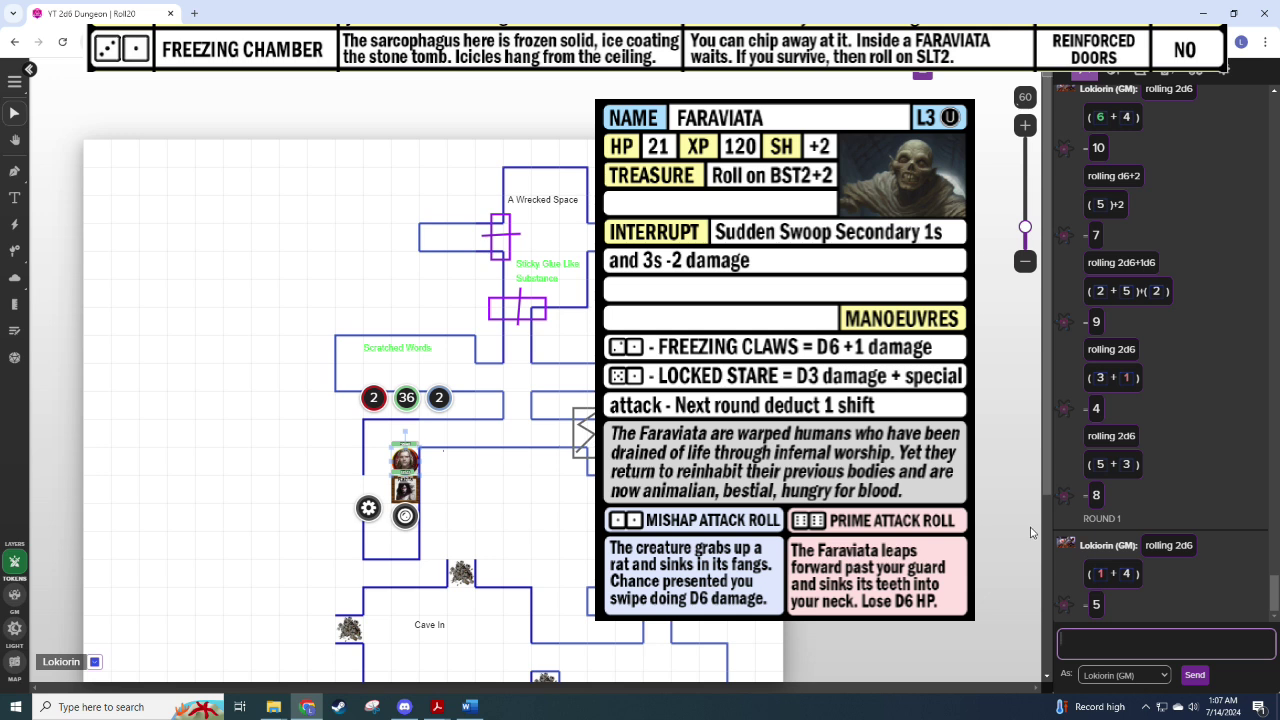
text(/roll 2d6)
key(Return)
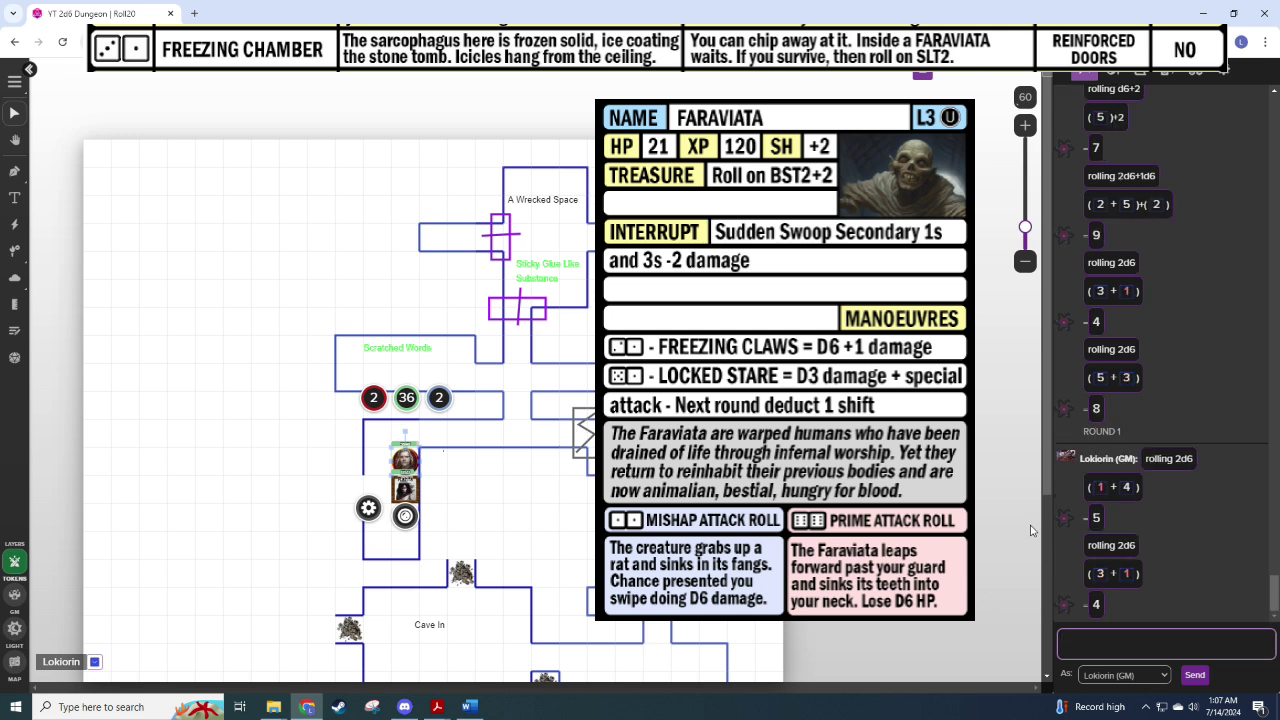
key(alt+Tab)
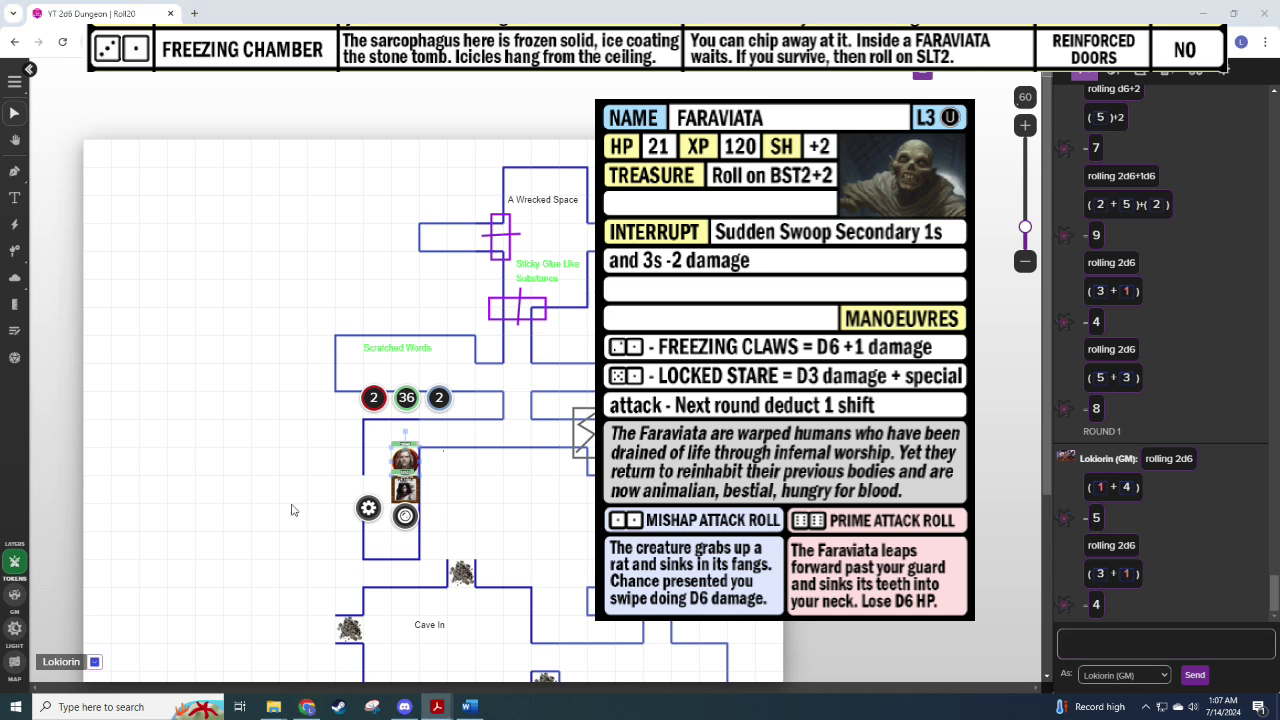
key(alt+Tab)
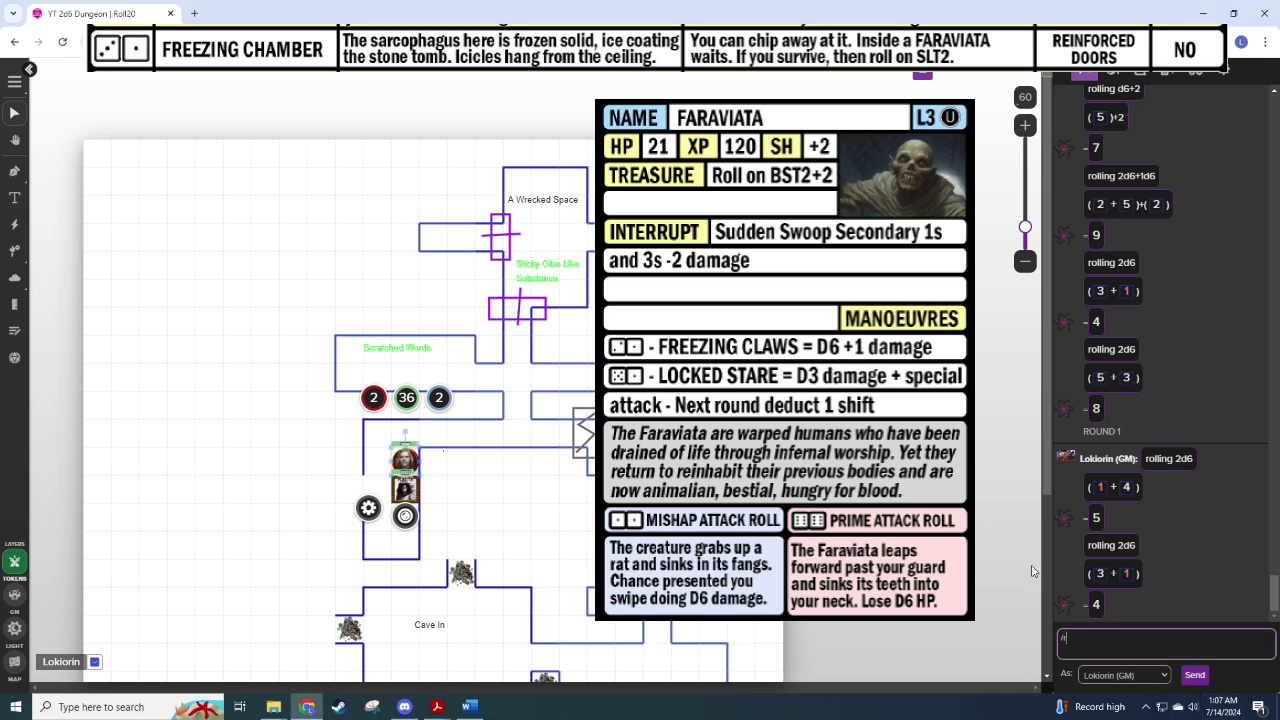
text(/roll 2d6)
key(Return)
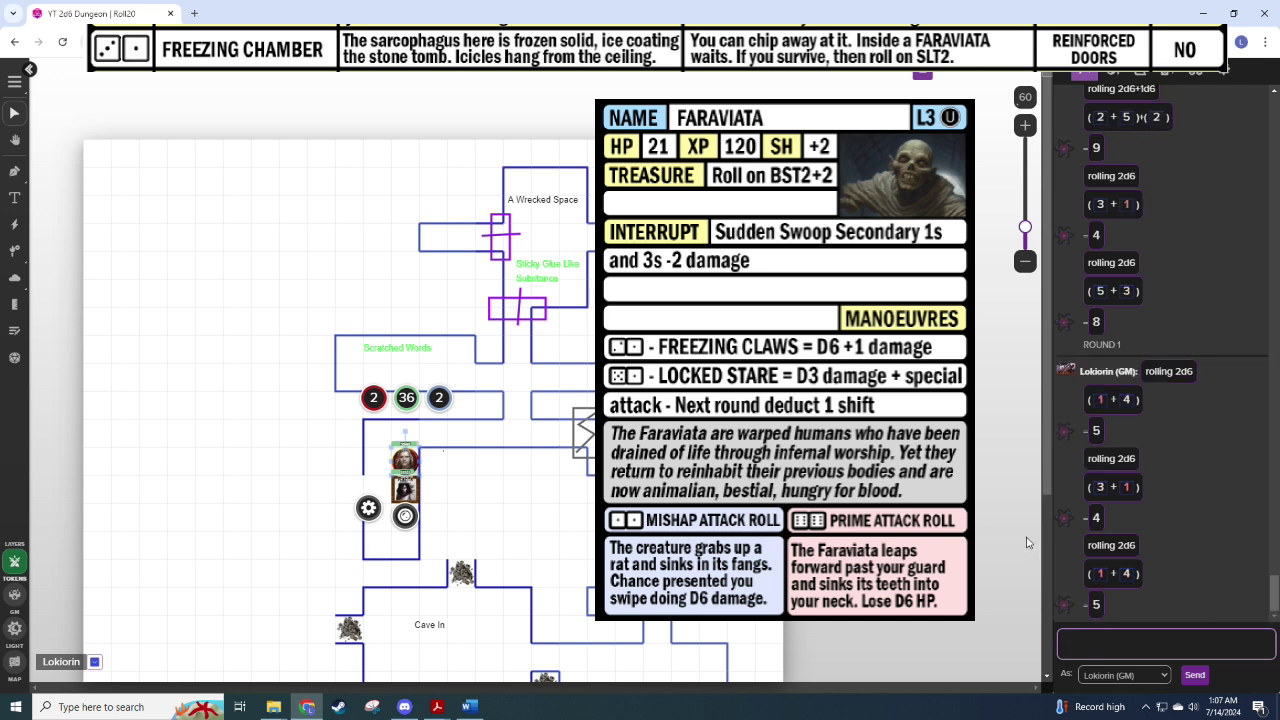
text(ROUND)
text( 2)
key(Return)
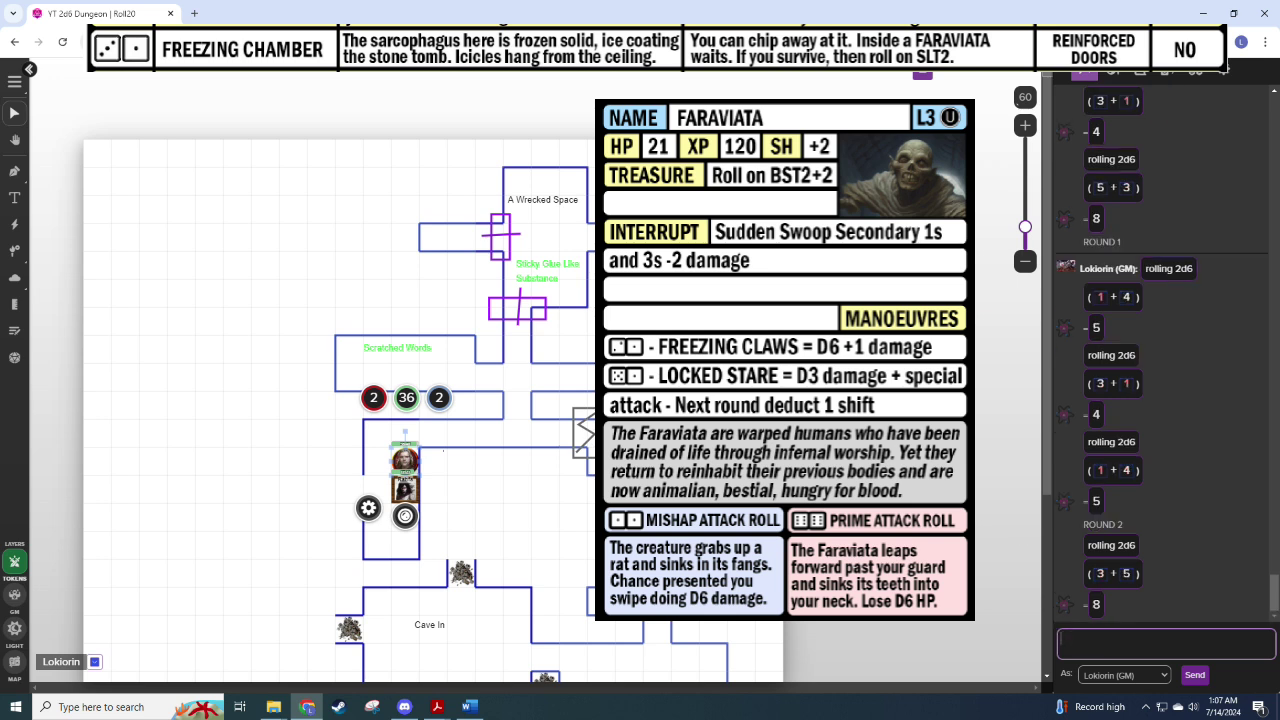
key(alt+Tab)
key(alt+Tab)
text(/roll d6+4+2)
key(Return)
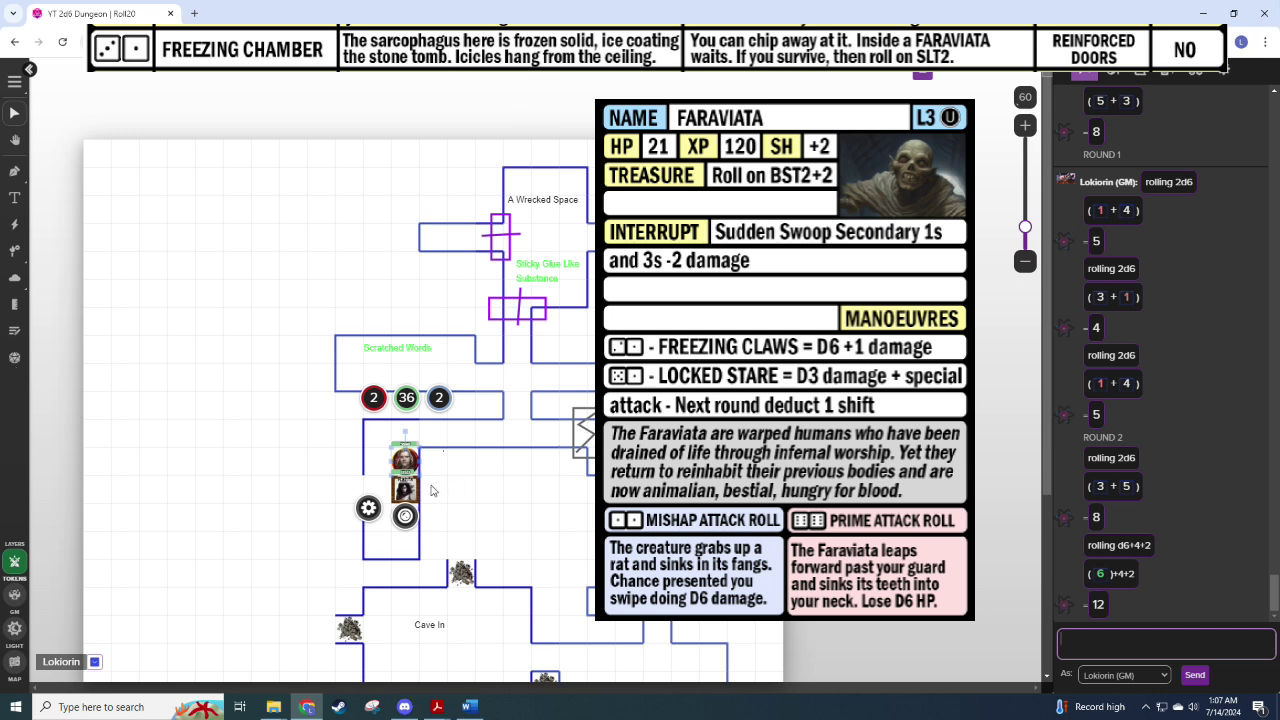
click(405, 470)
click(405, 462)
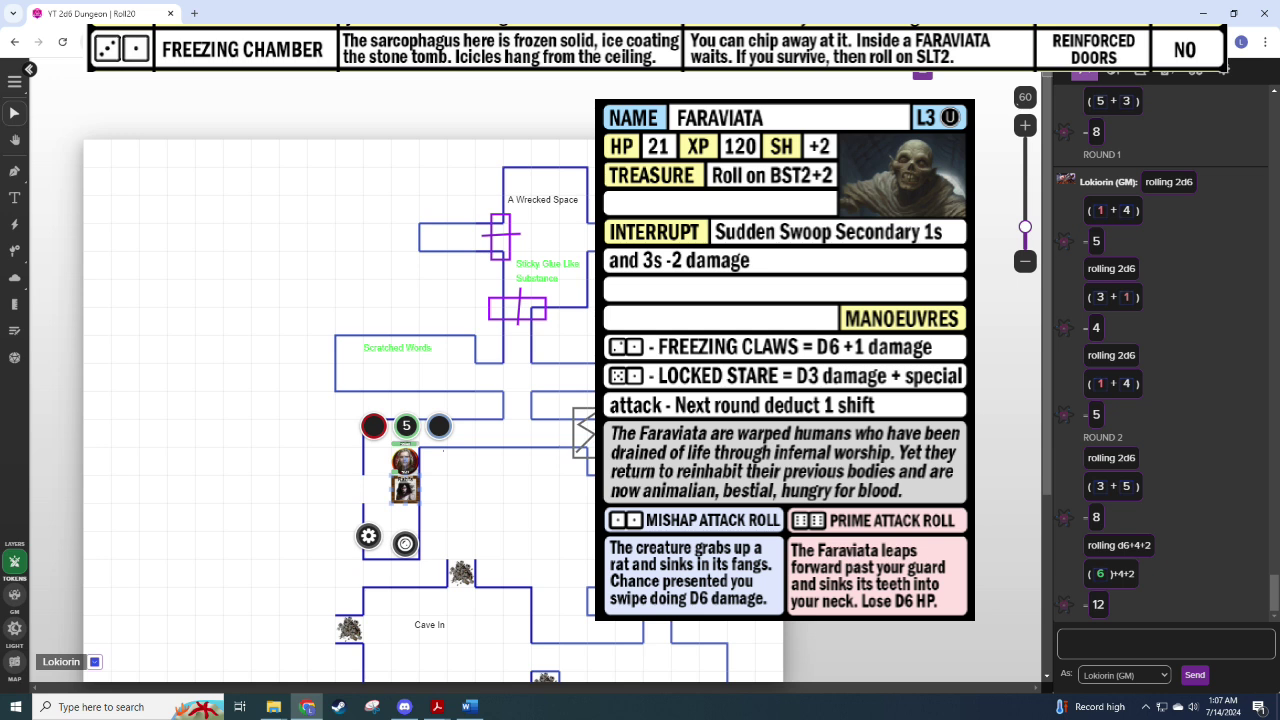
key(alt+Tab)
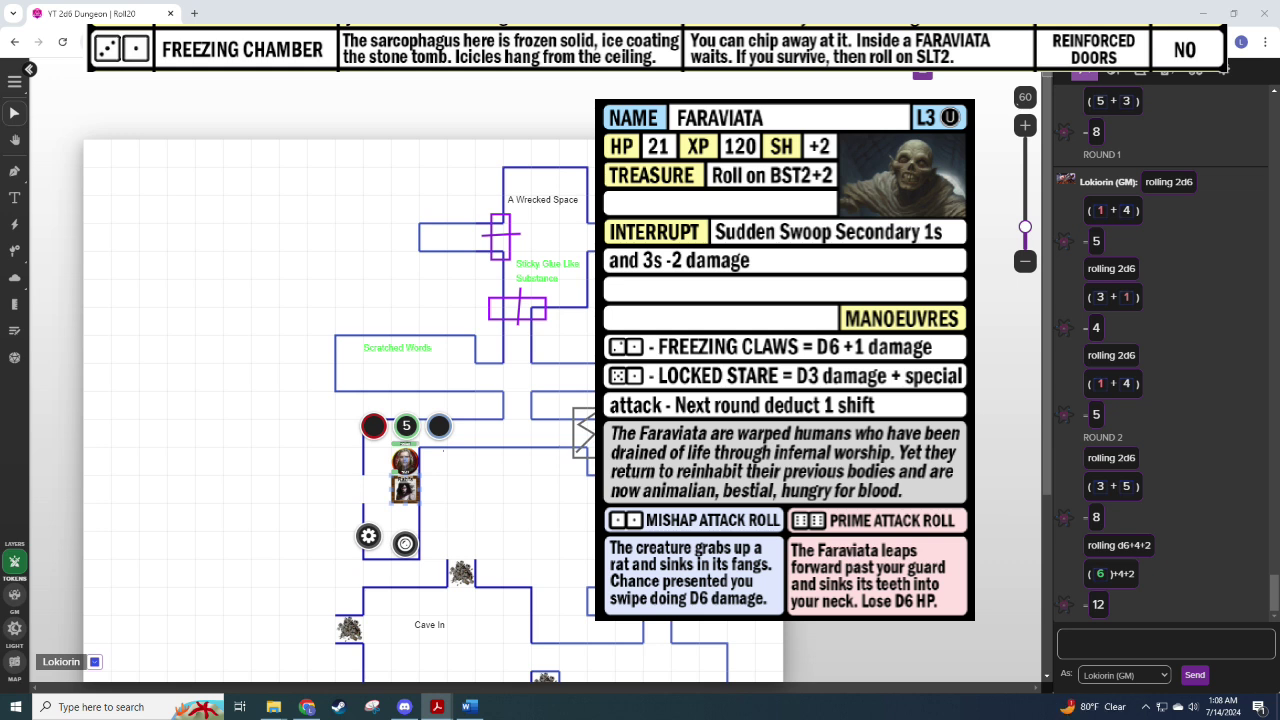
click(1095, 652)
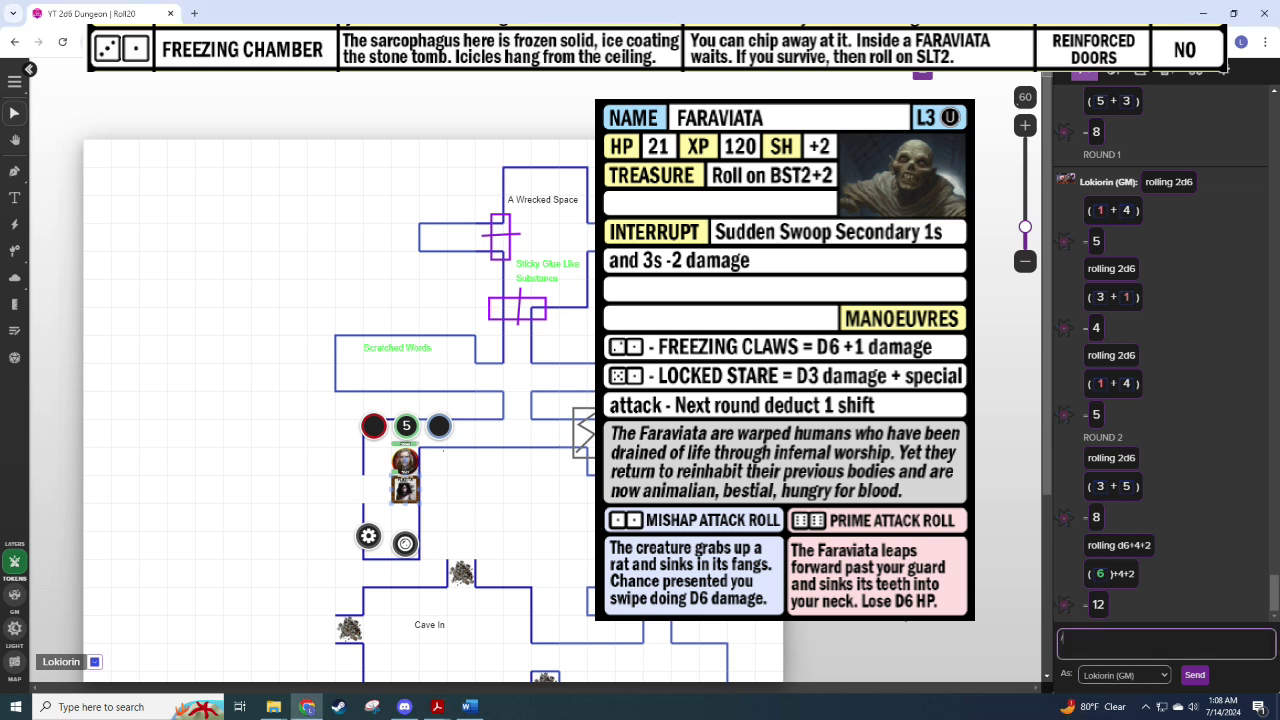
Step: Send a /r 2d6 roll and a d6+1 damage roll to chat
text(/r 2d6)
key(Return)
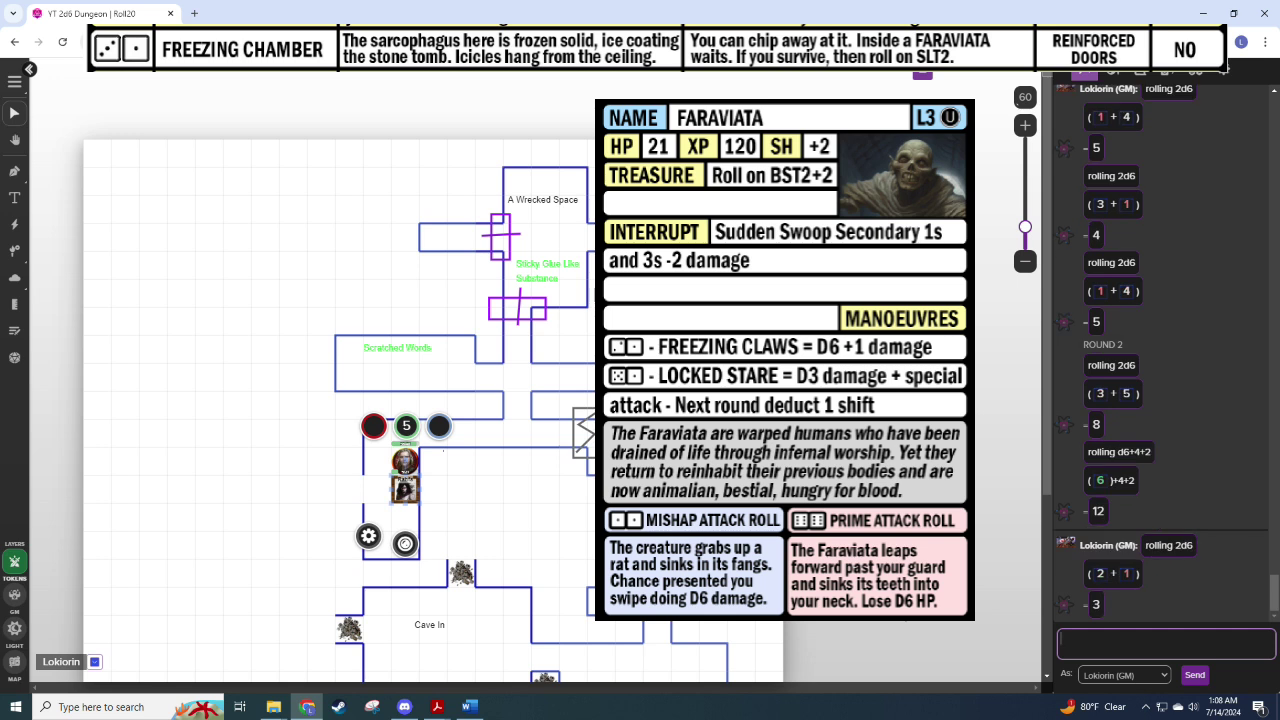
text(/roll d6+1)
key(alt+Tab)
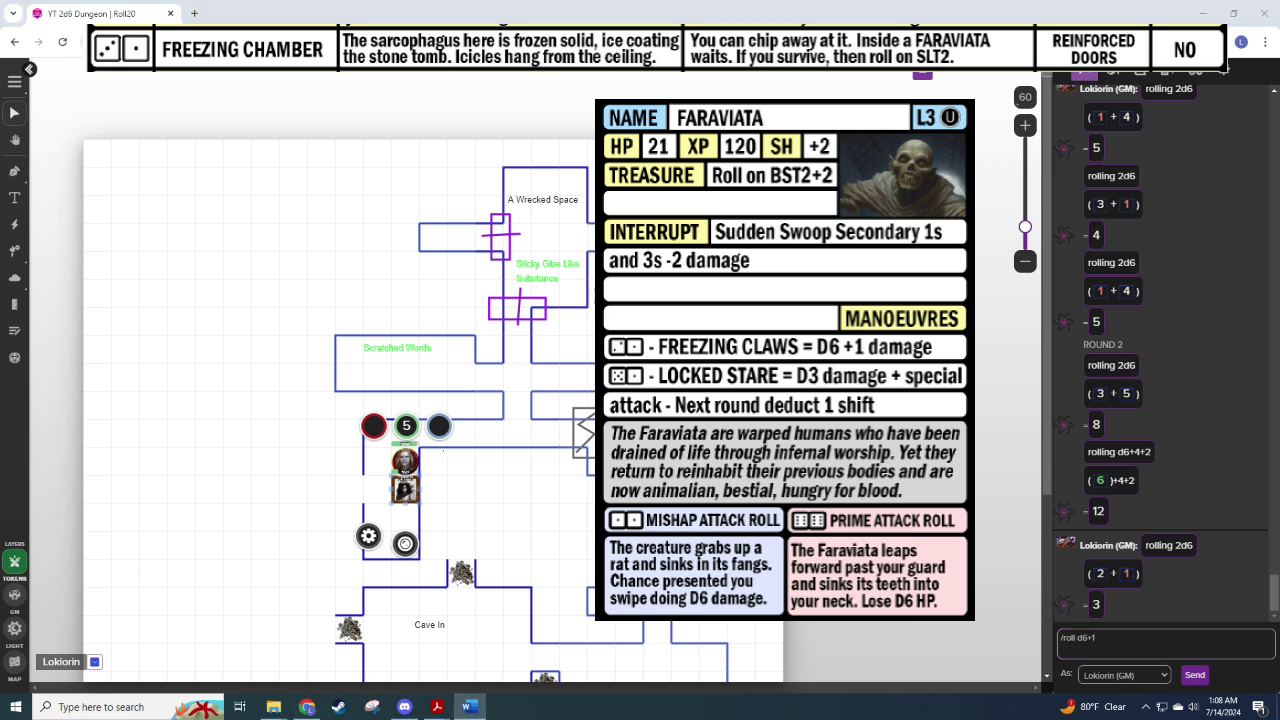
key(alt+Tab)
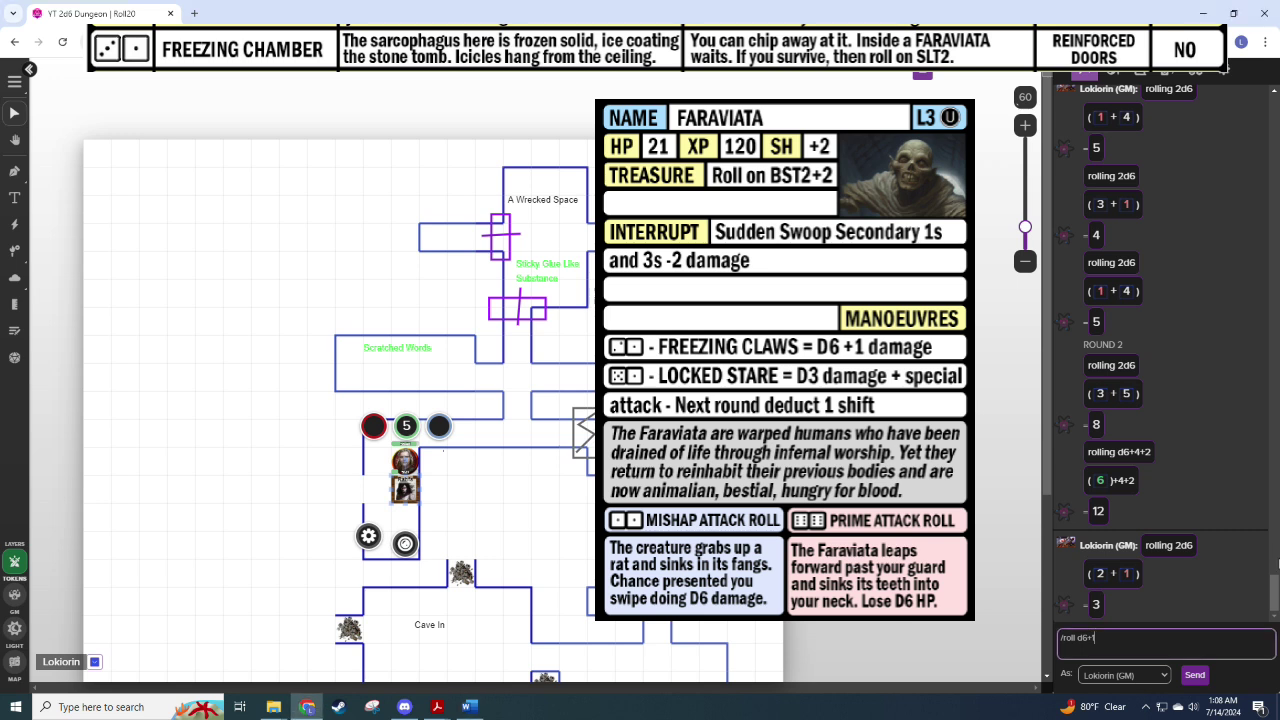
key(Return)
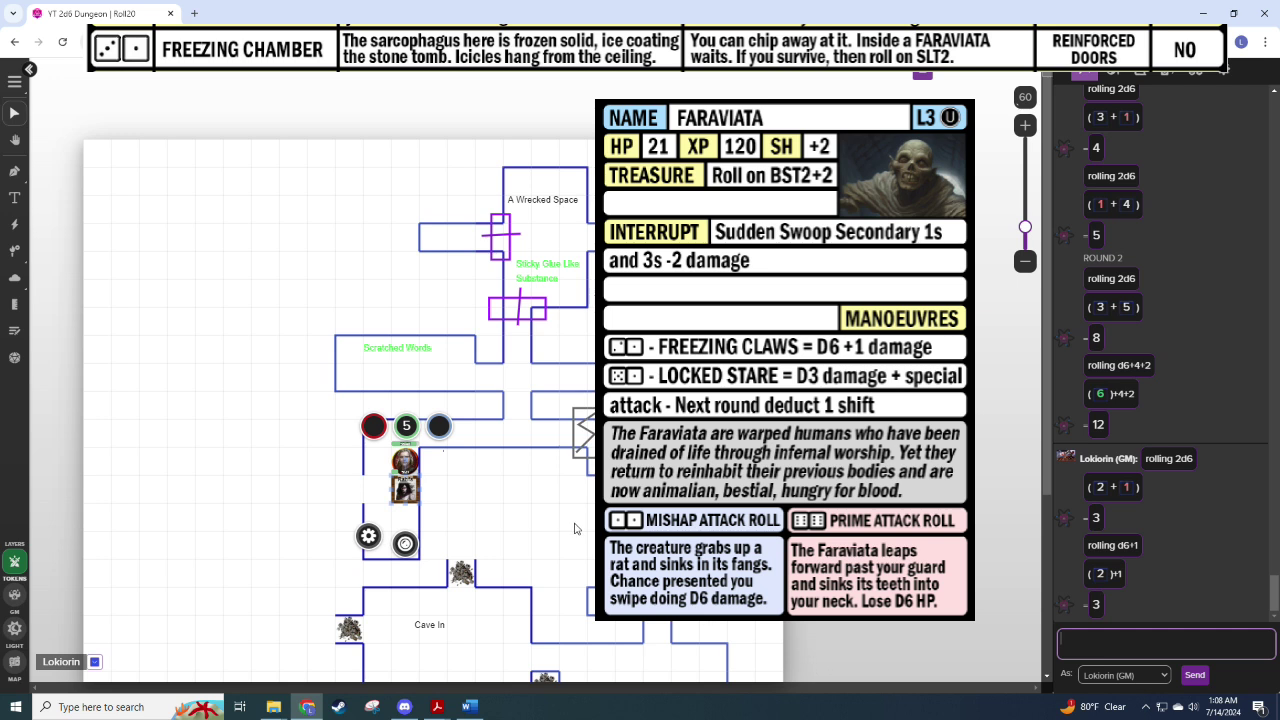
Step: Lower the top character token's bar by 3, from 36 to 33
click(410, 446)
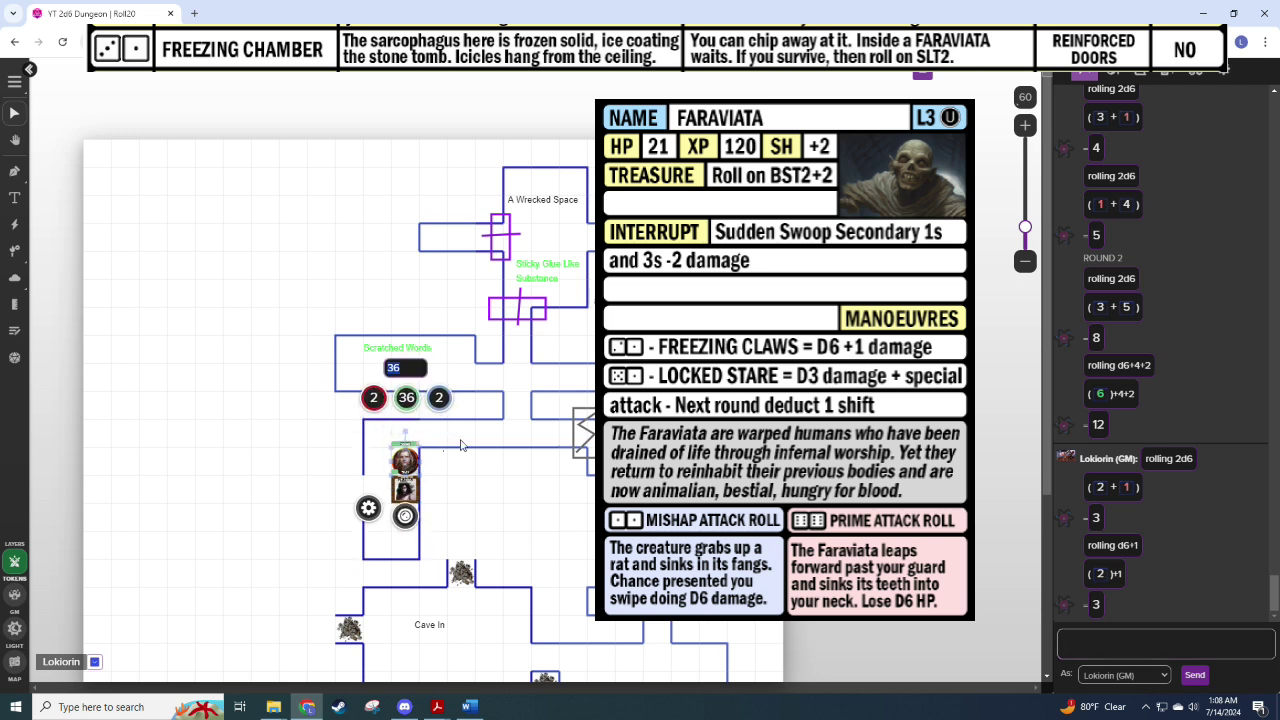
text(-3)
key(Return)
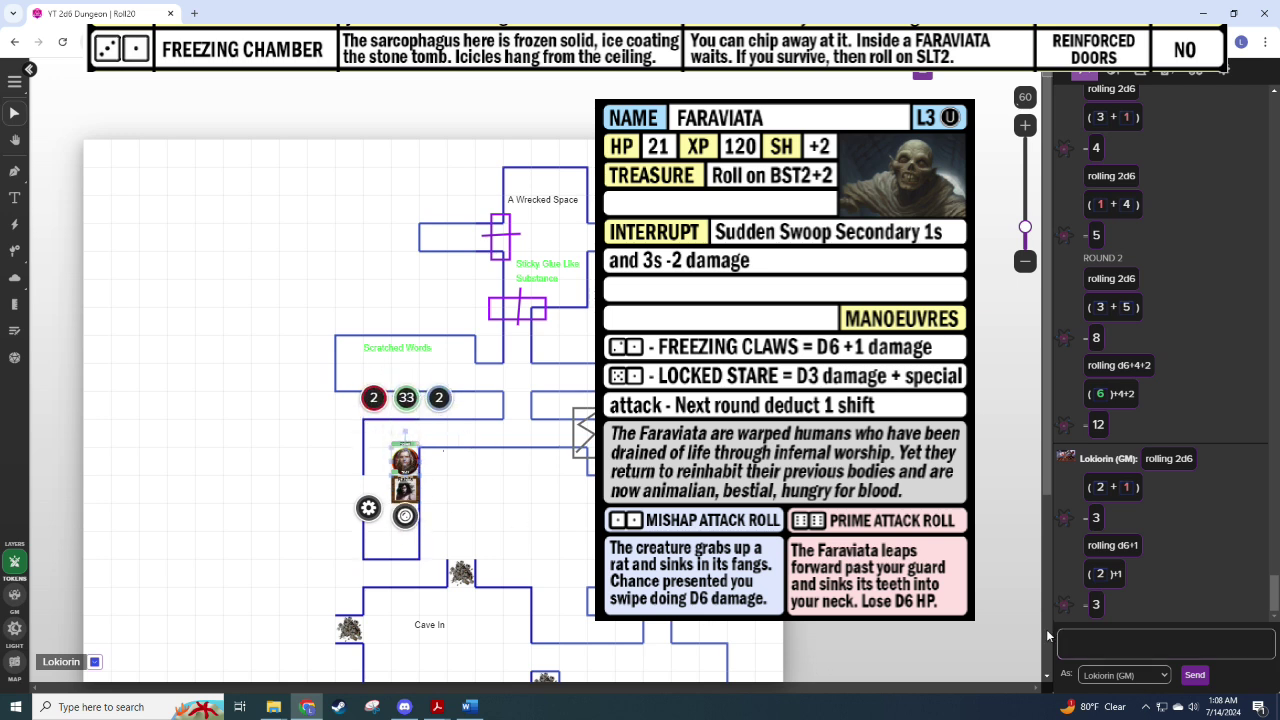
Step: Post a ROUND 3 marker, then roll 2d6 and 1d6+4 damage in chat
click(1101, 642)
text(ROUND 3)
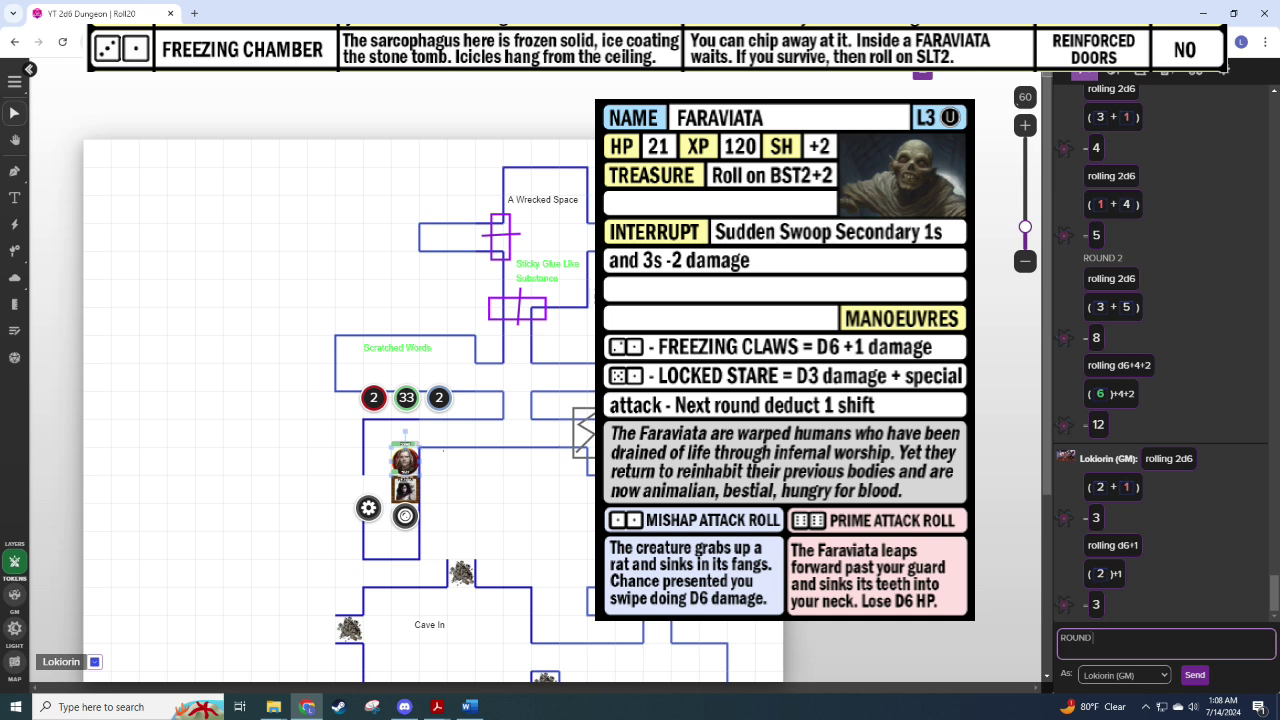
key(Return)
text(/roll 2d6)
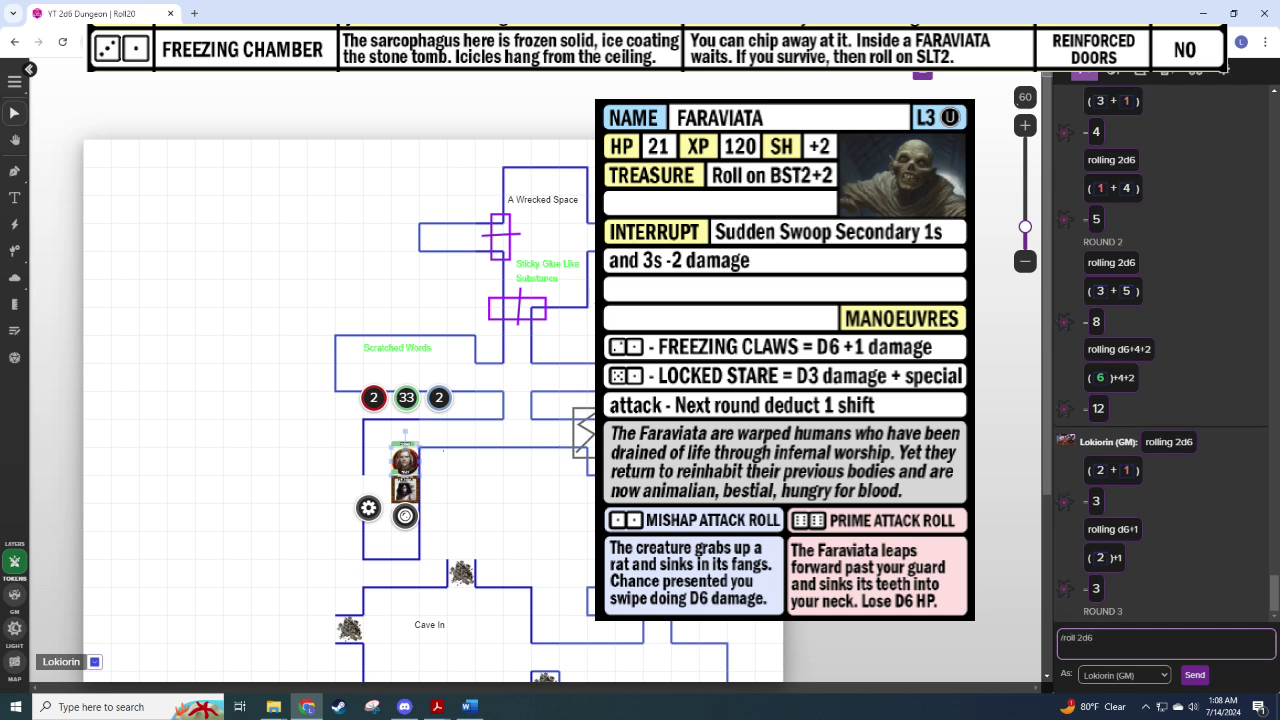
key(Return)
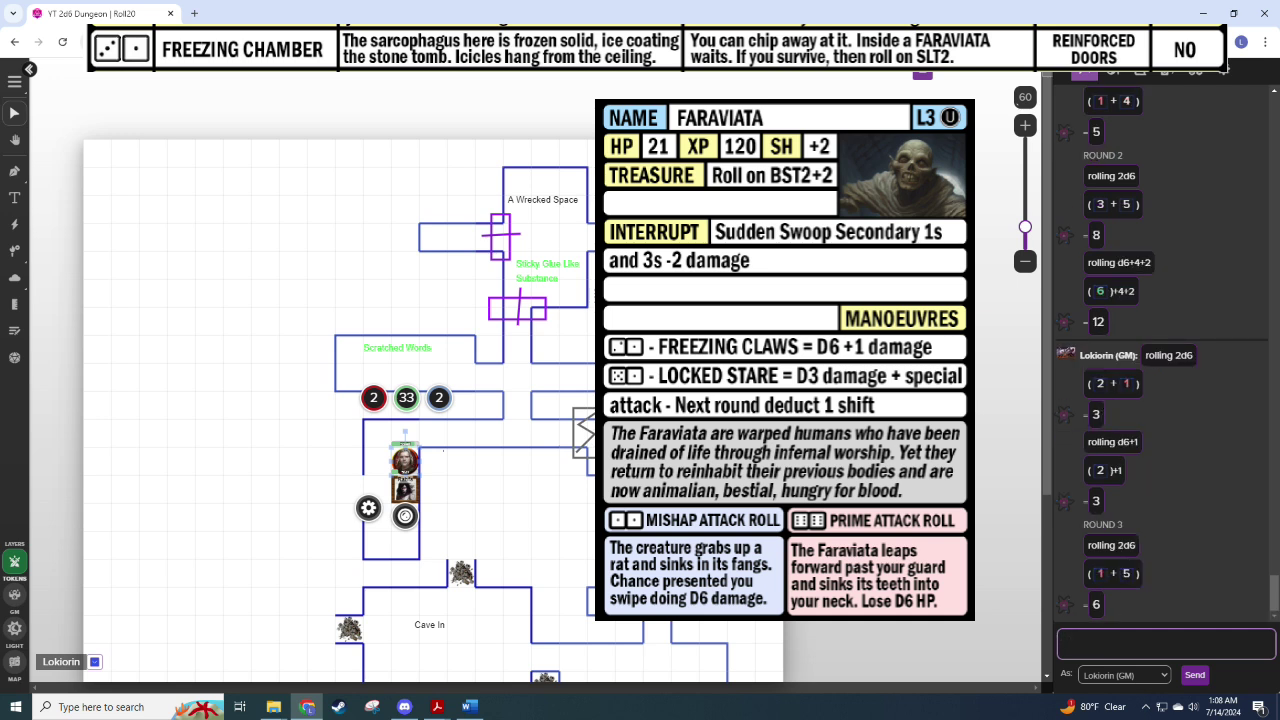
text(/roll 1d6+4)
key(Return)
Step: Move the lower token further down the corridor
click(422, 452)
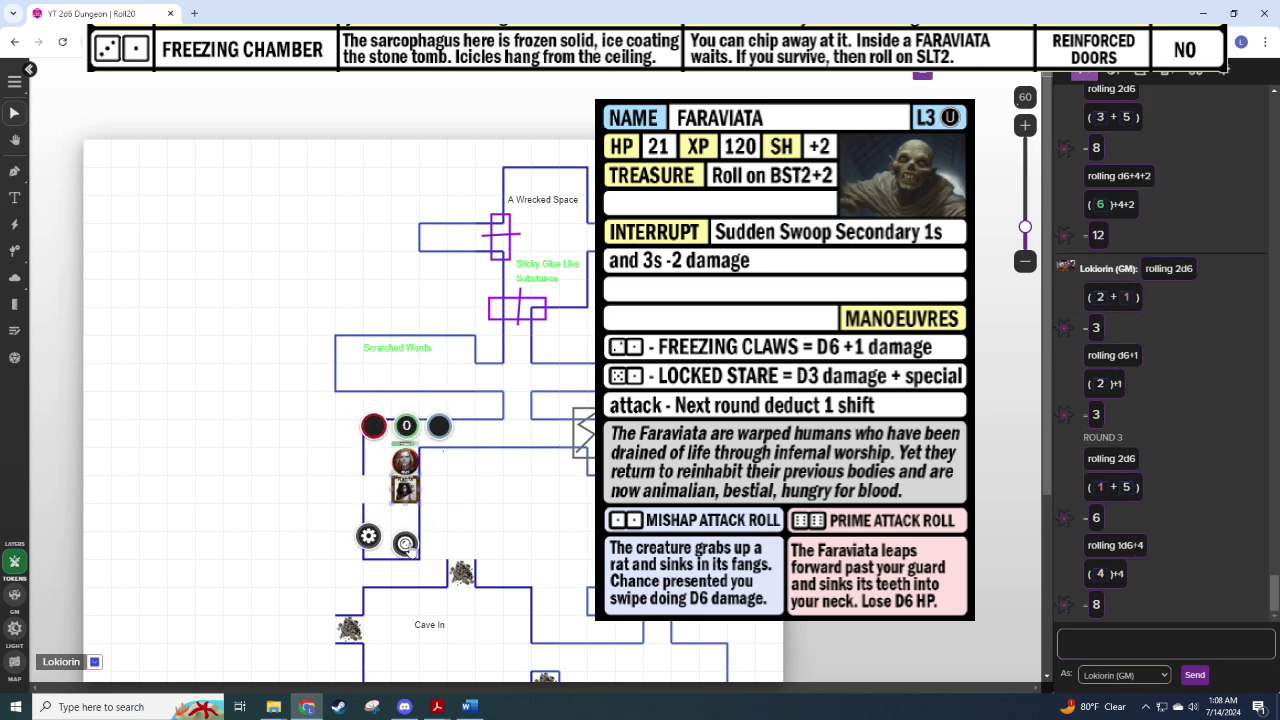
click(405, 545)
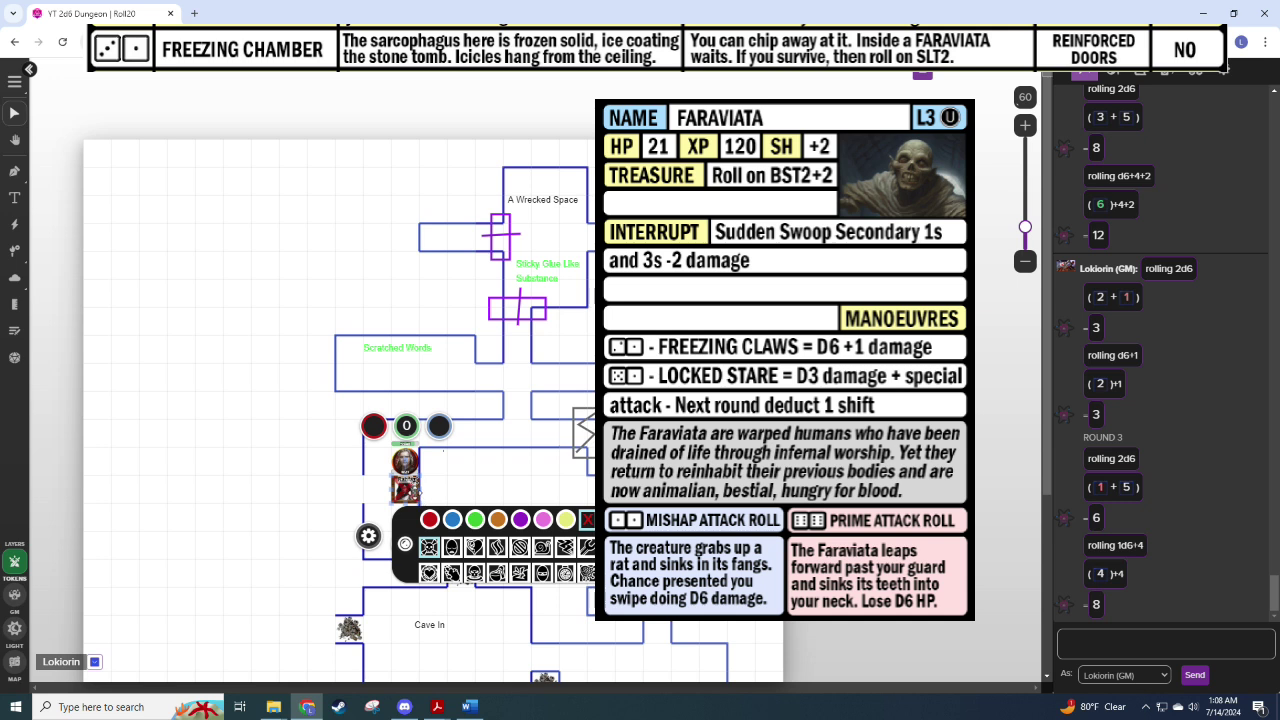
drag(413, 492, 413, 512)
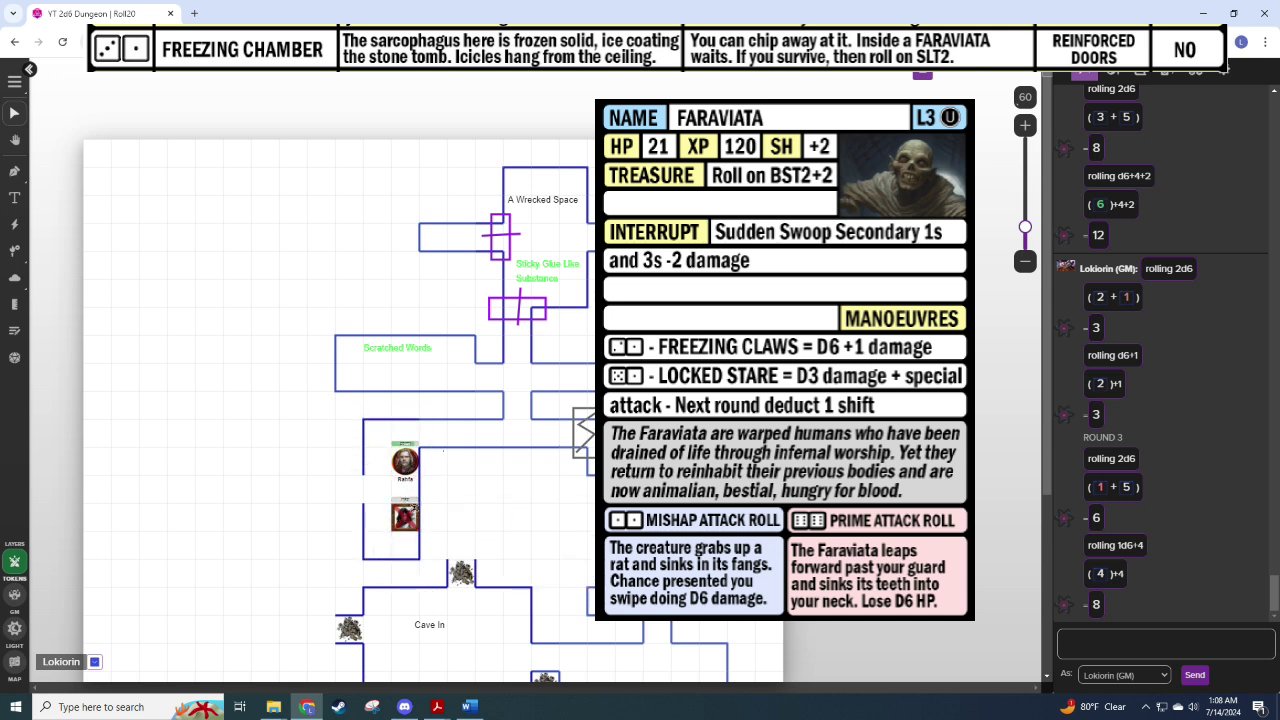
Step: Post the reward note '120xp, BST2+2, SLT2' to chat, checking it against the PDF
key(alt+Tab)
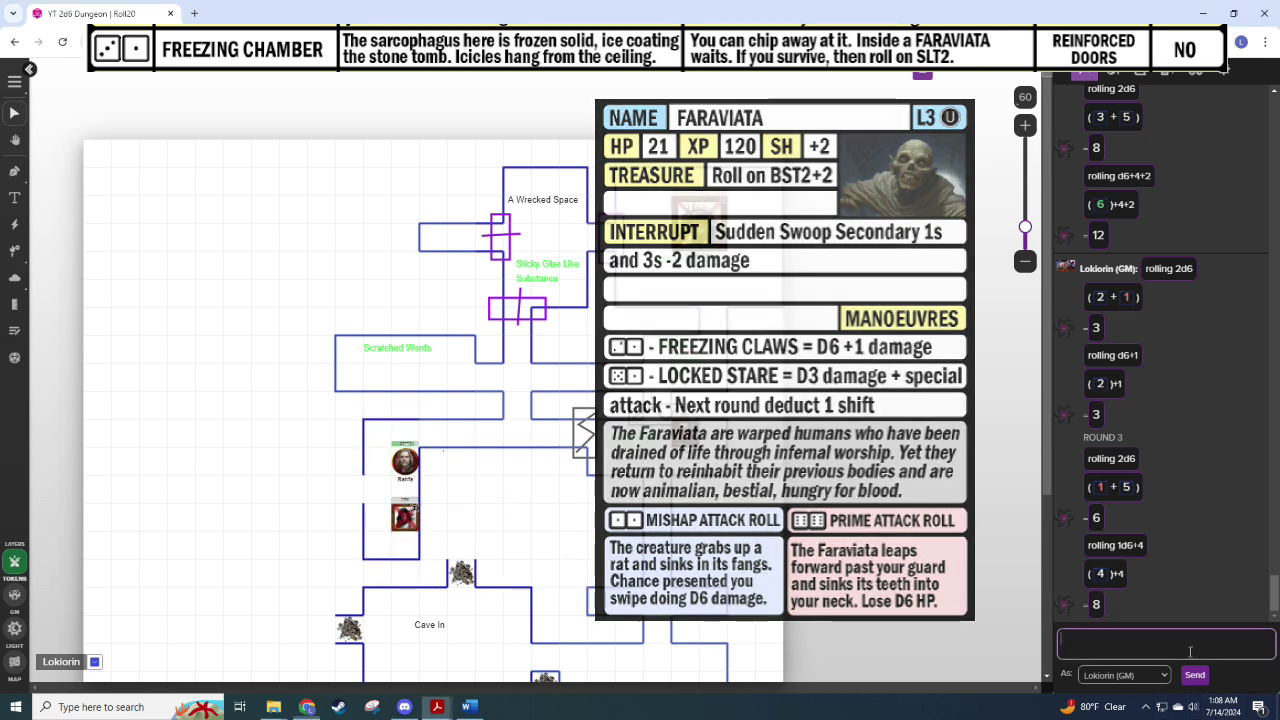
click(1221, 645)
text(120xp)
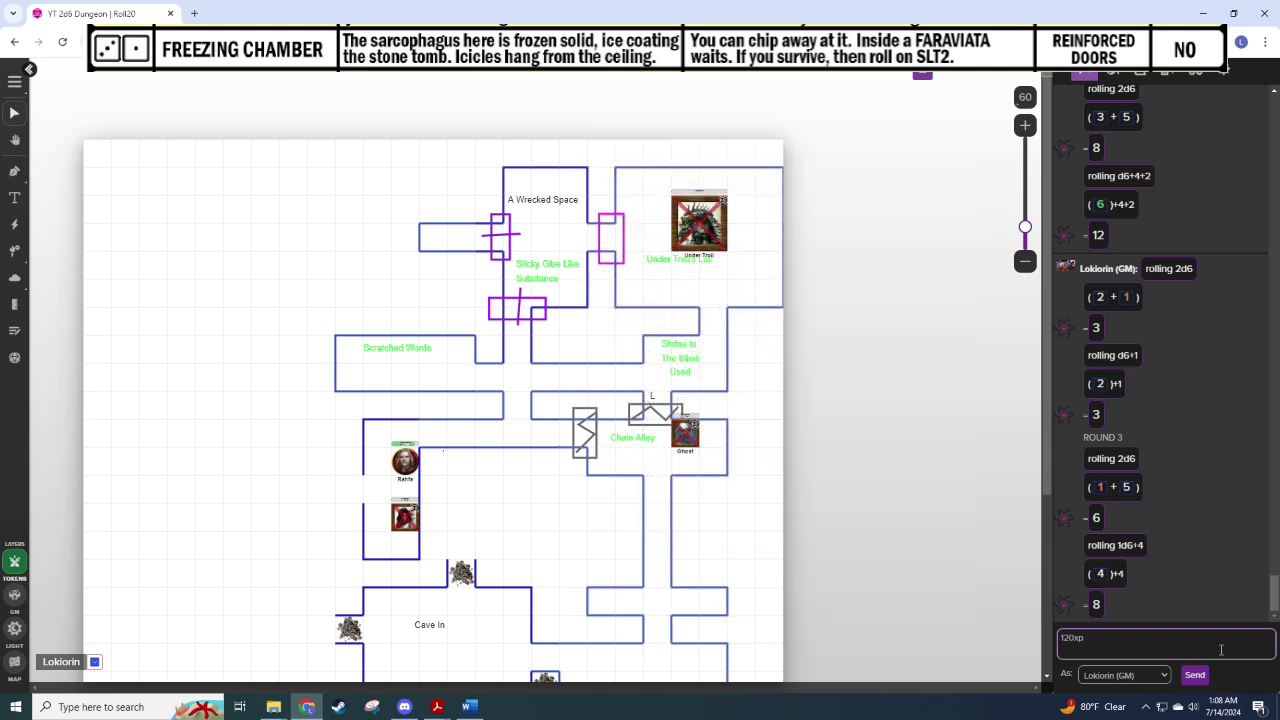
text(, BST2+2,)
key(alt+Tab)
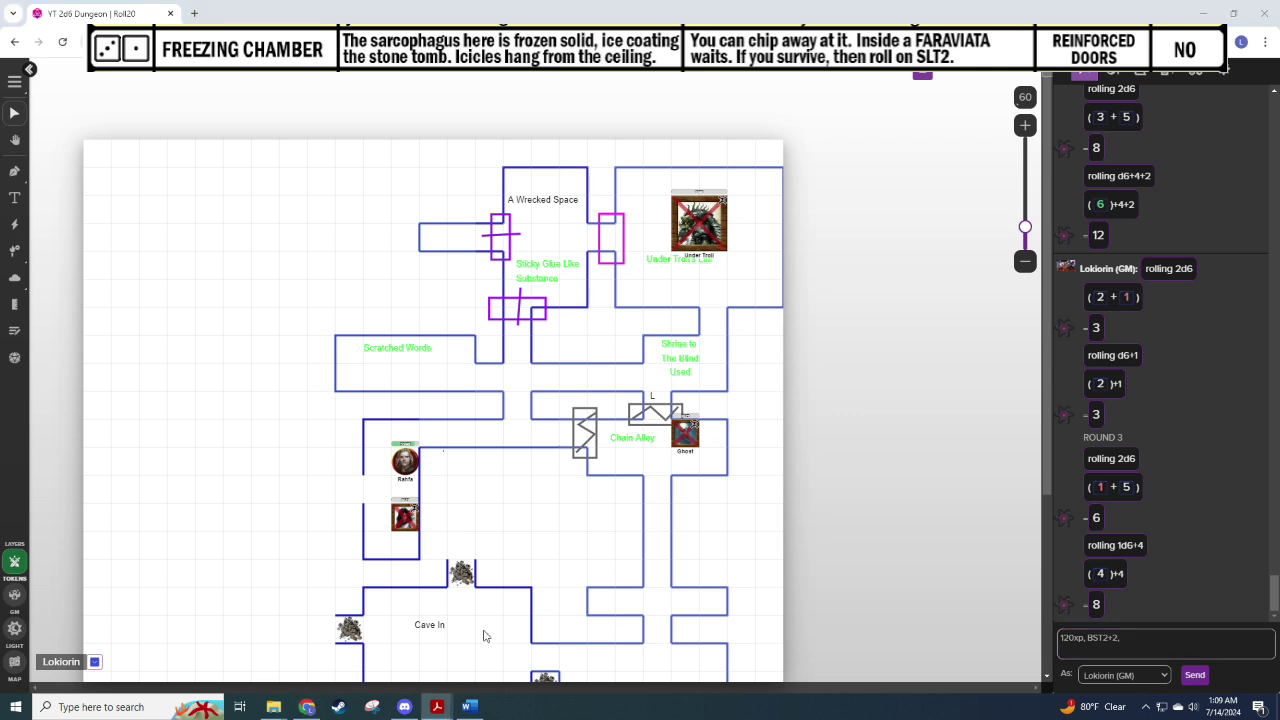
click(1153, 517)
text(SLT2)
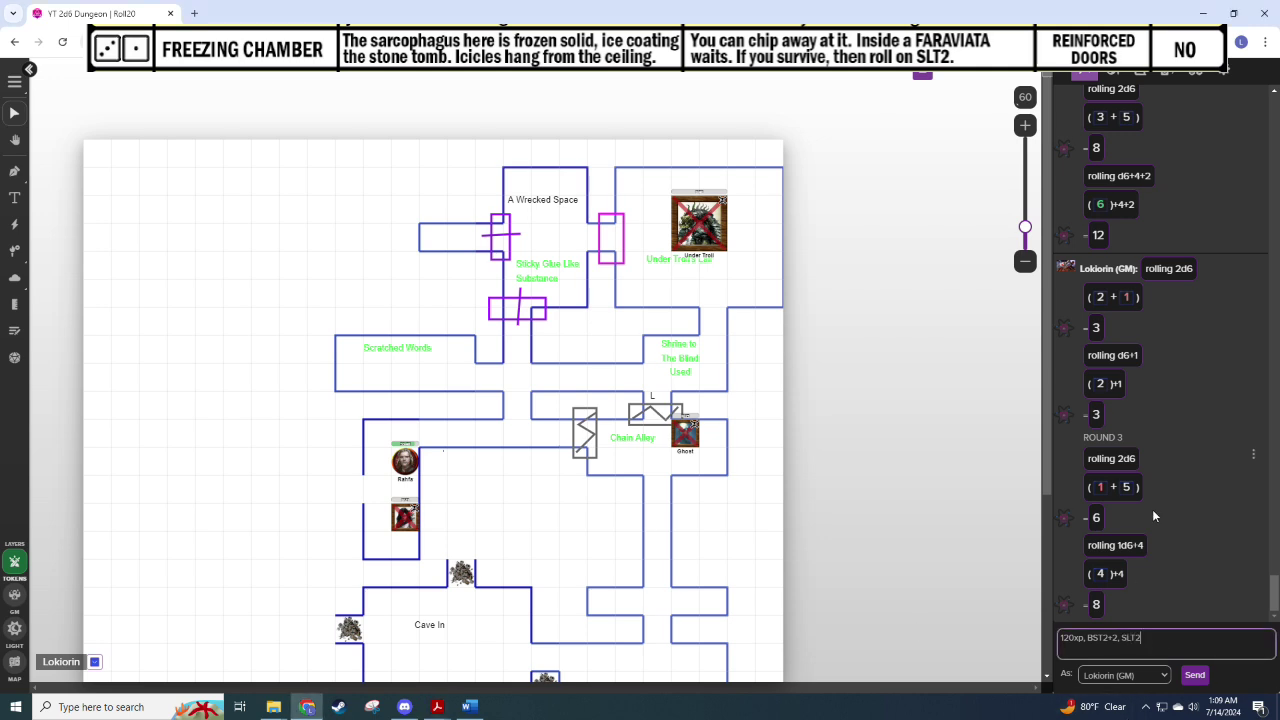
key(Return)
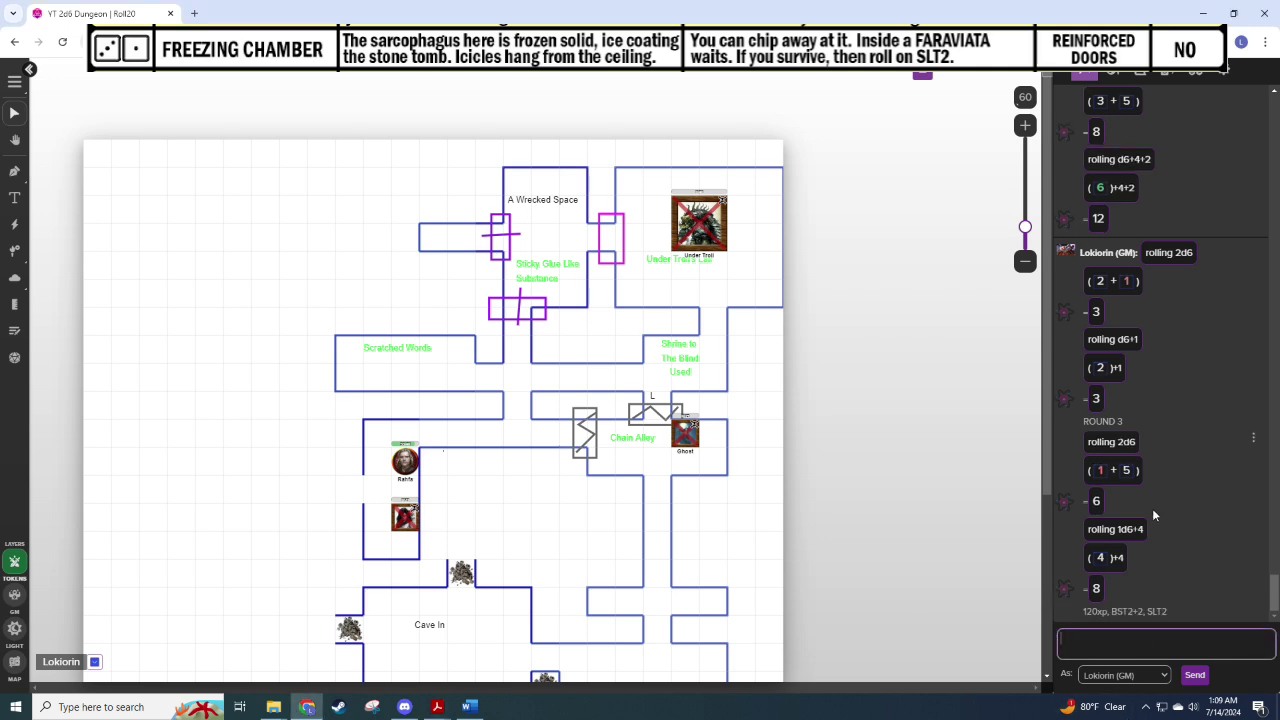
Step: Total the XP with /roll 1338+120 for 1458
key(alt+Tab)
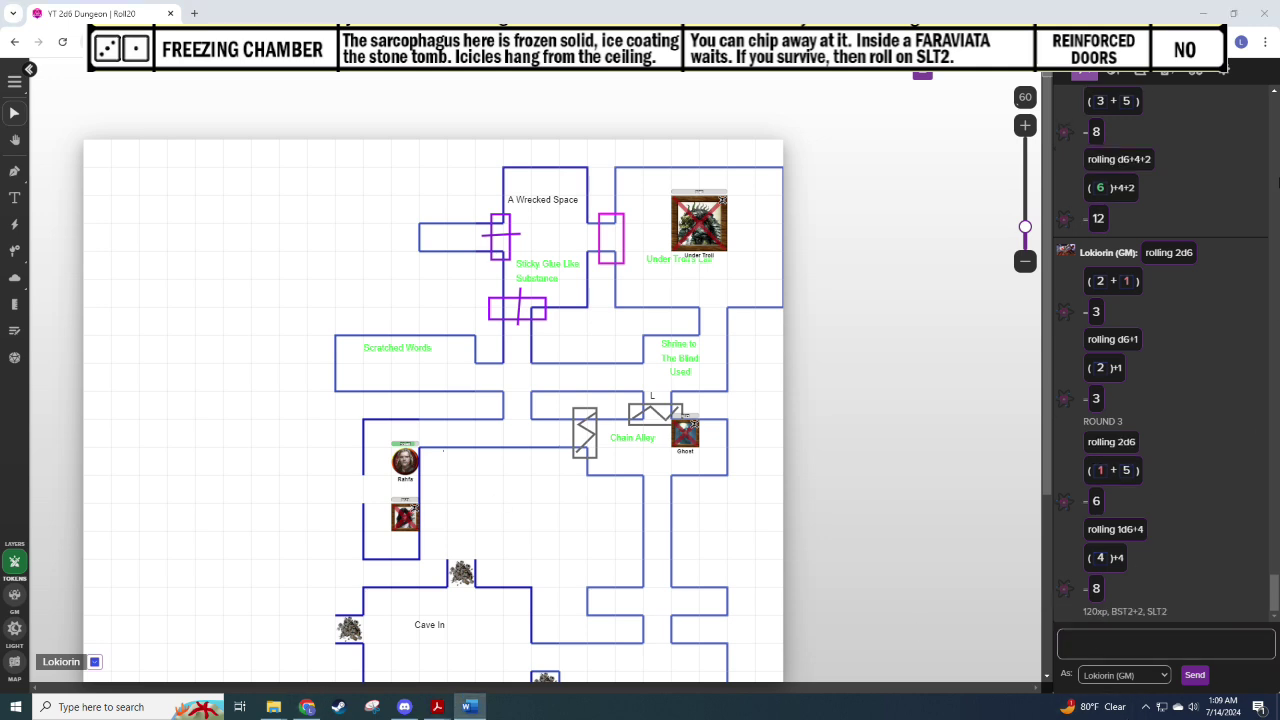
click(1110, 640)
text(/r)
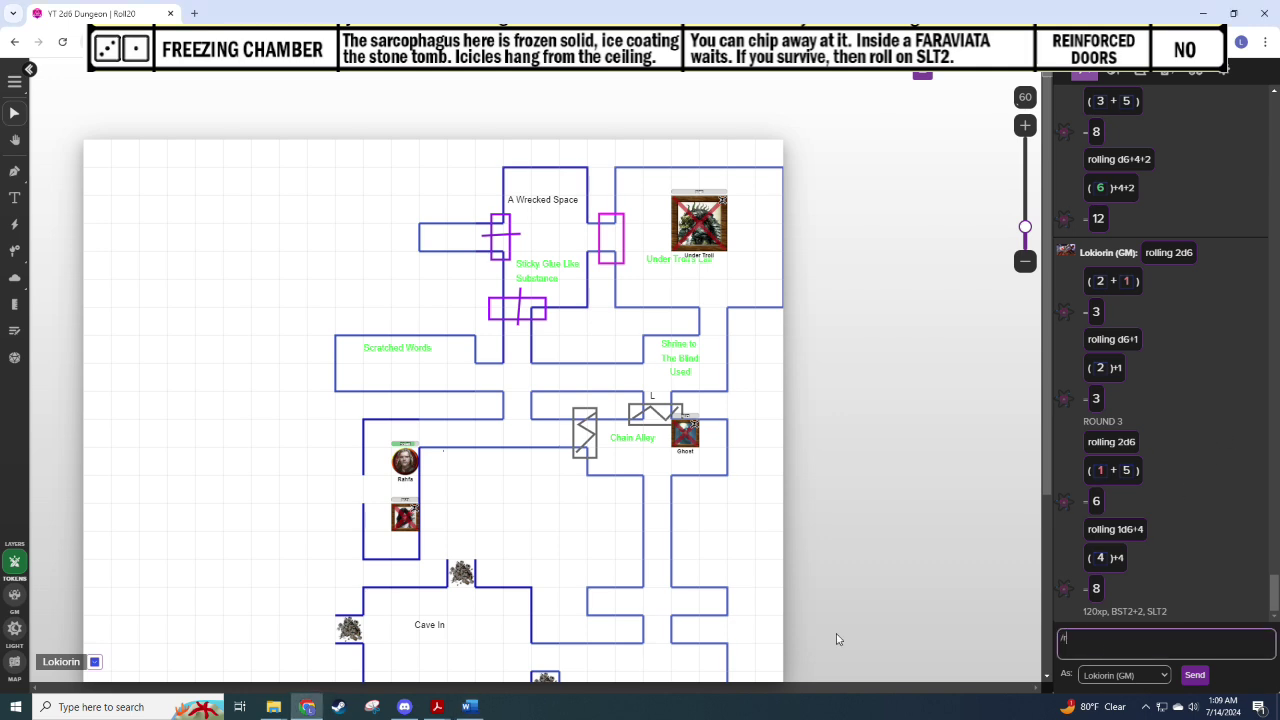
text(oll 1338+120)
key(Return)
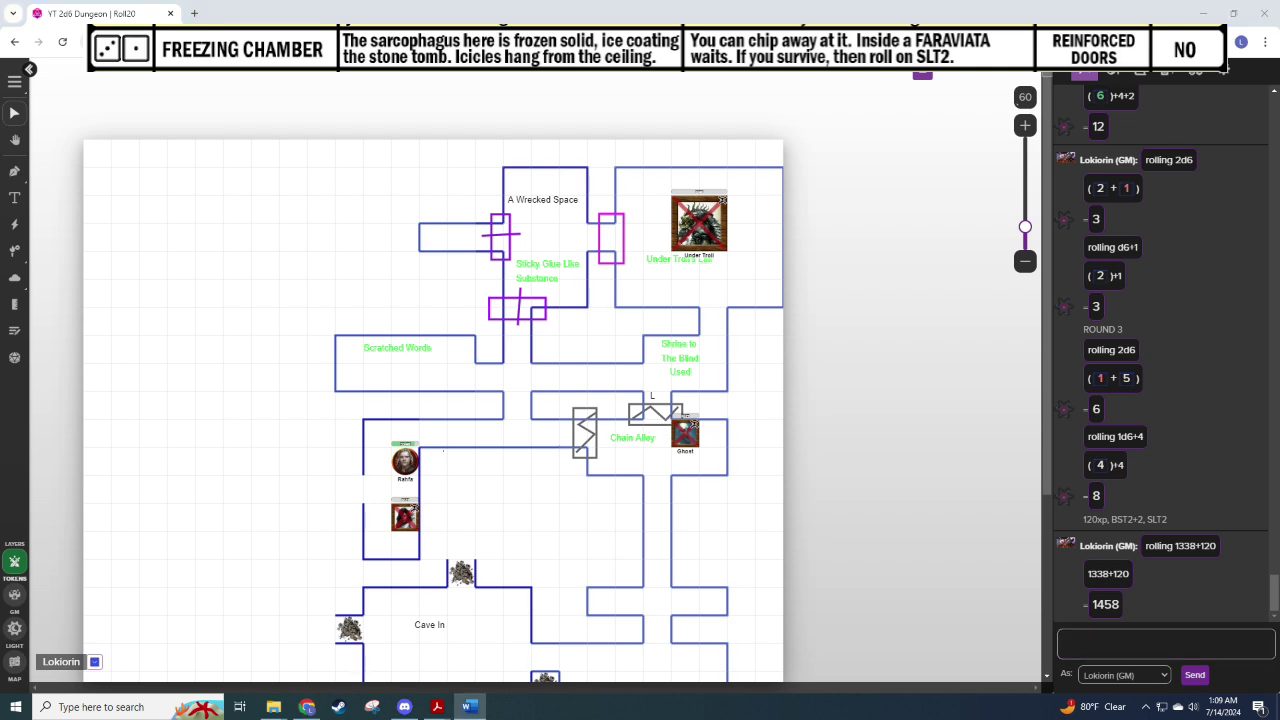
click(1166, 644)
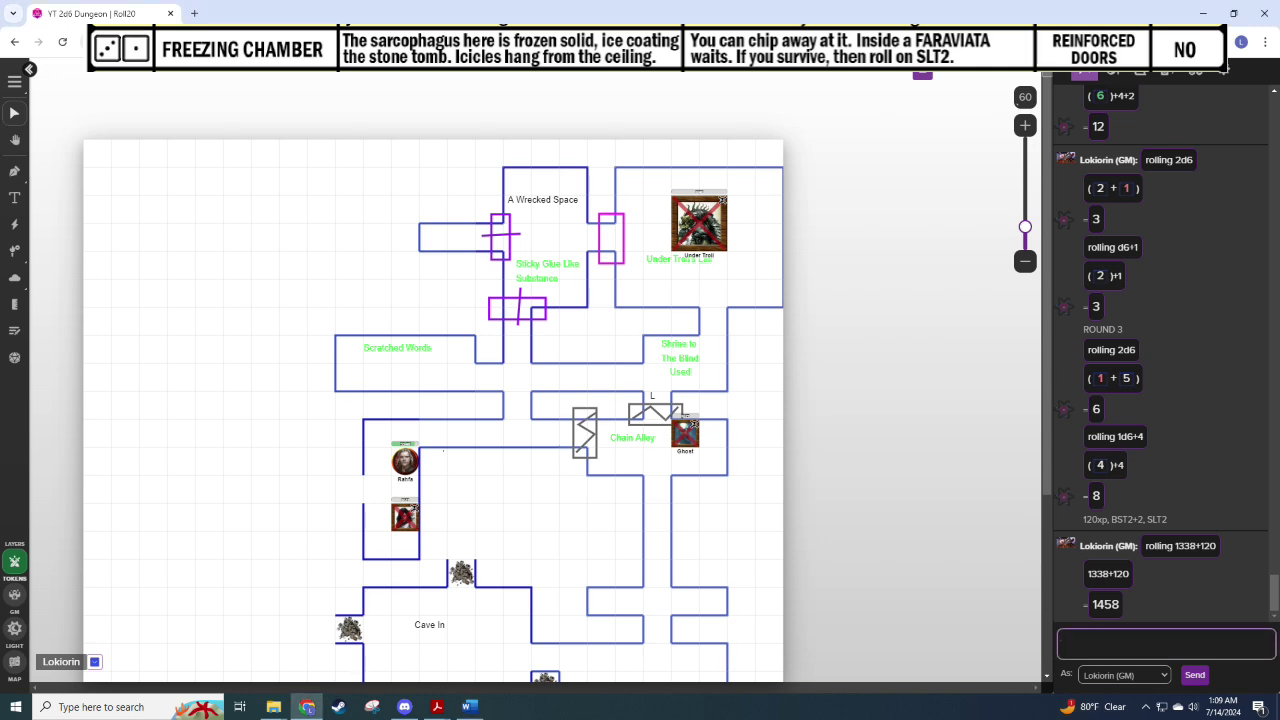
key(alt+Tab)
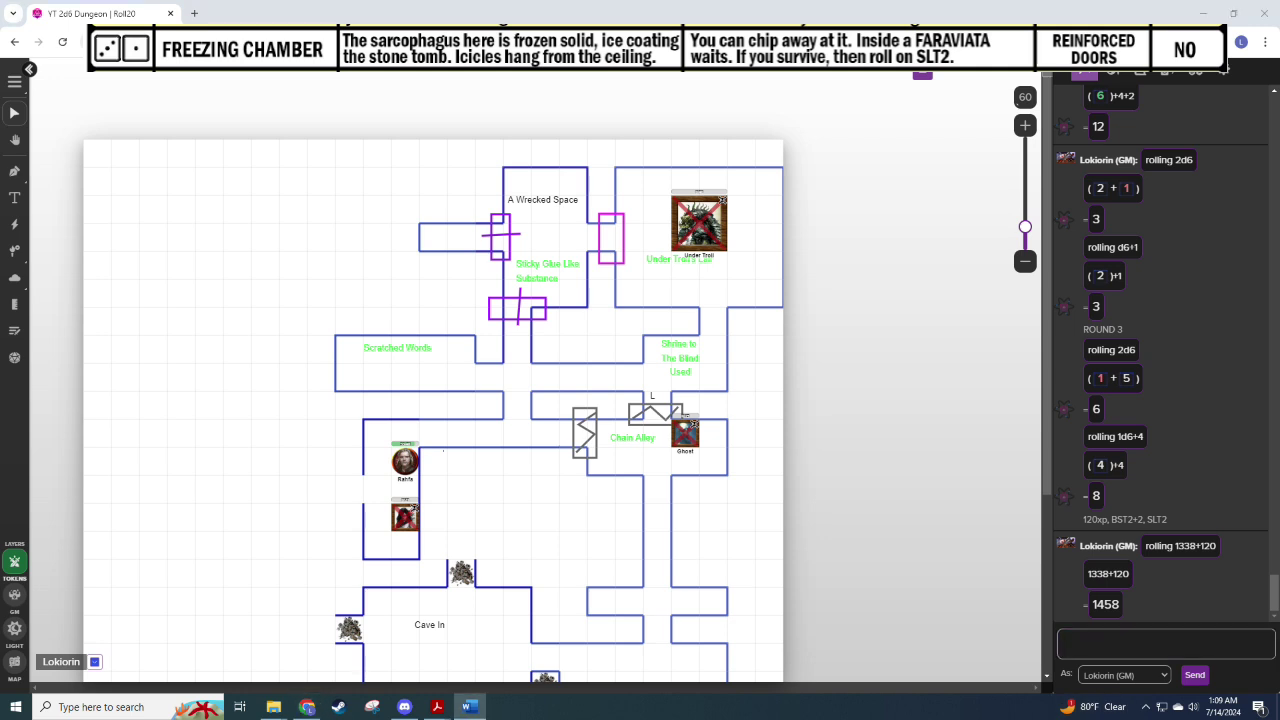
key(alt+Tab)
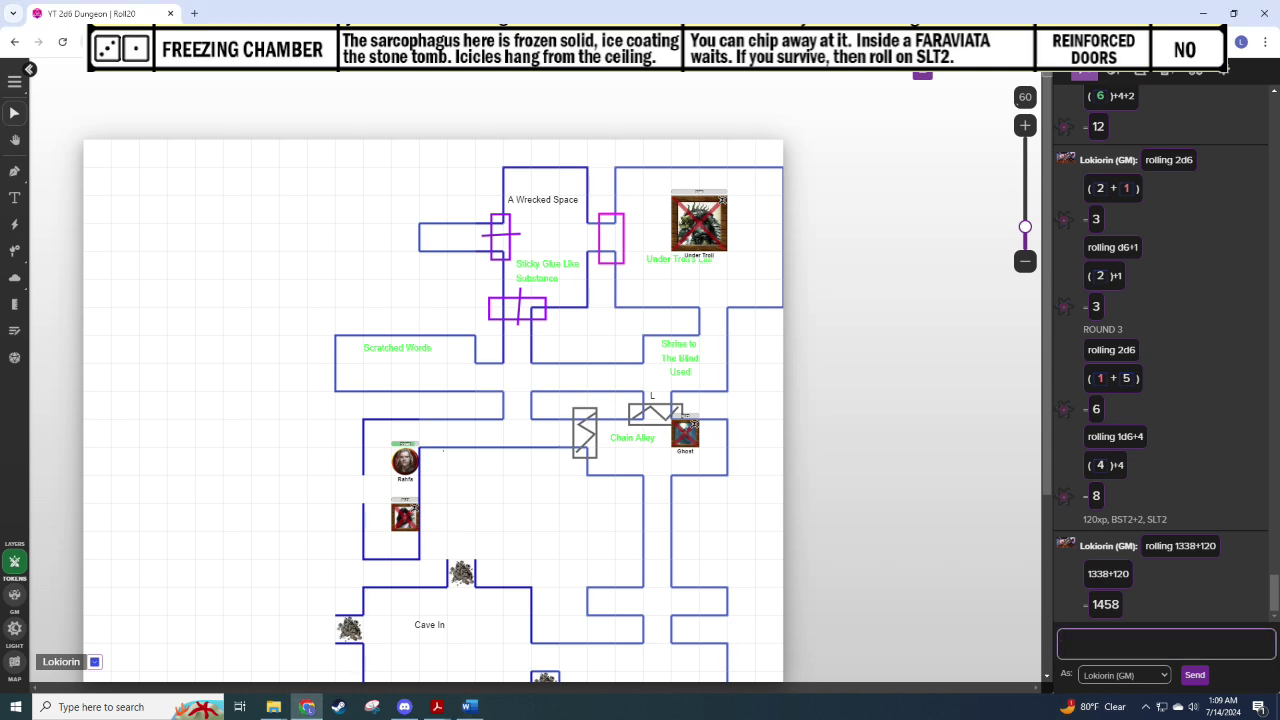
key(alt+Tab)
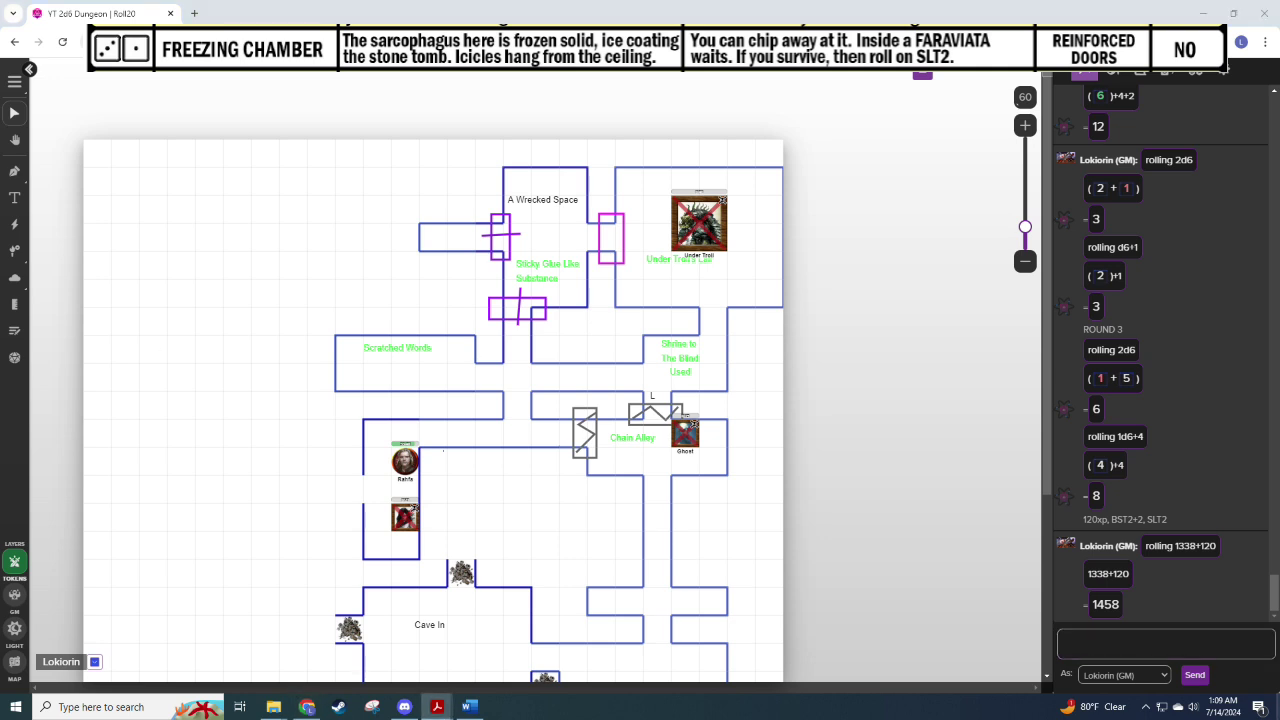
key(alt+Tab)
Step: Roll 2d6+2 on BST2 (8) and 3d6 sc for the bracelet (6), then note 2 MQ Rubies
text(/r 2d6+2)
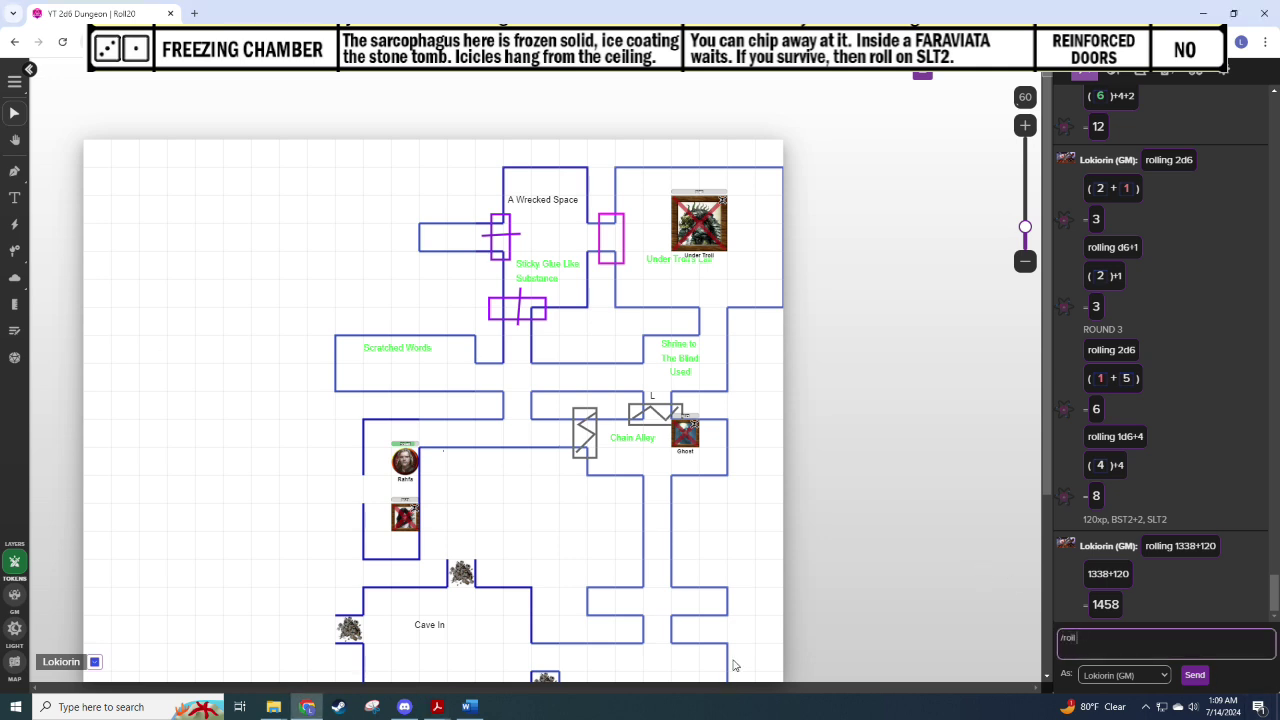
key(Return)
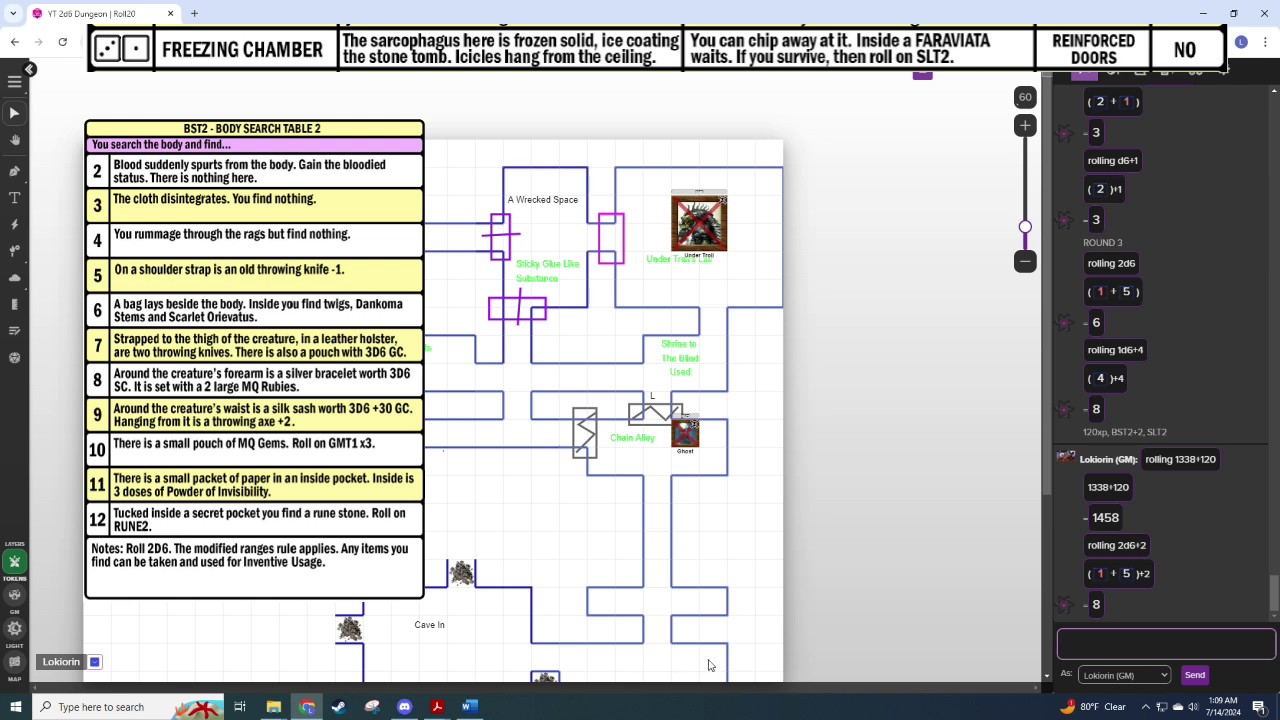
text(/roll 3d6 sc)
key(Return)
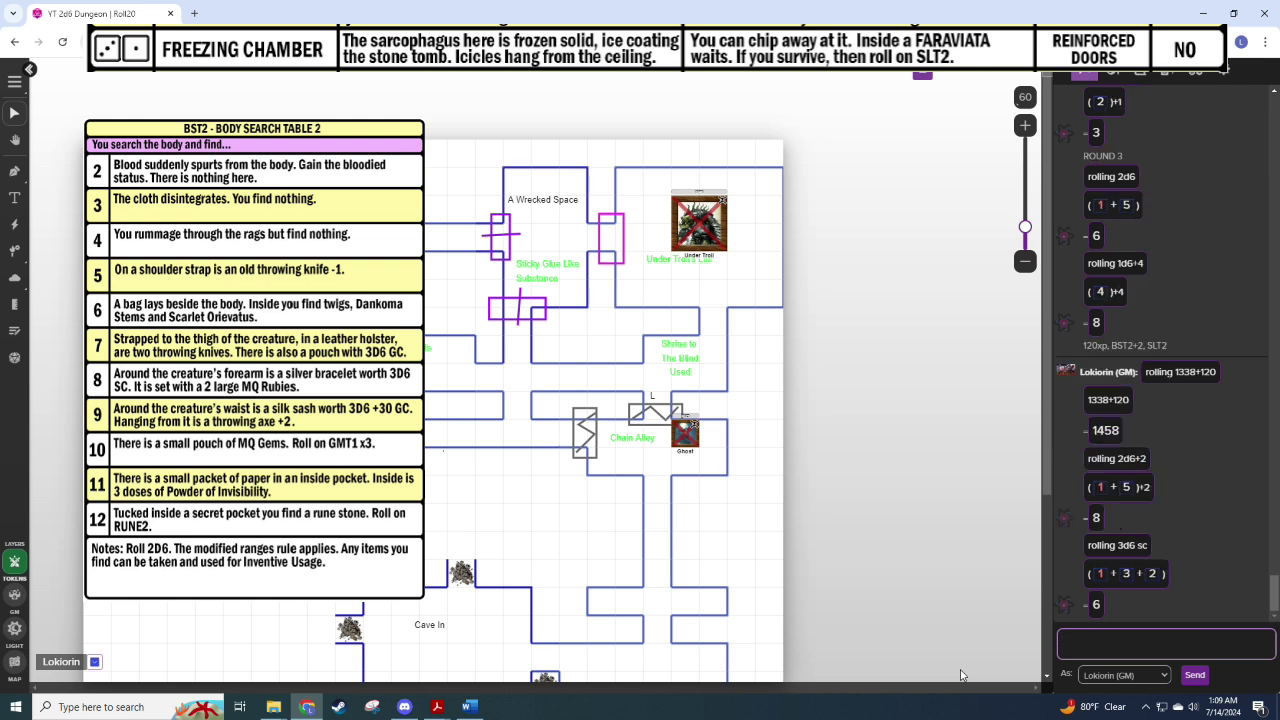
text(/)
text( MQ Rub)
text(ies)
key(Return)
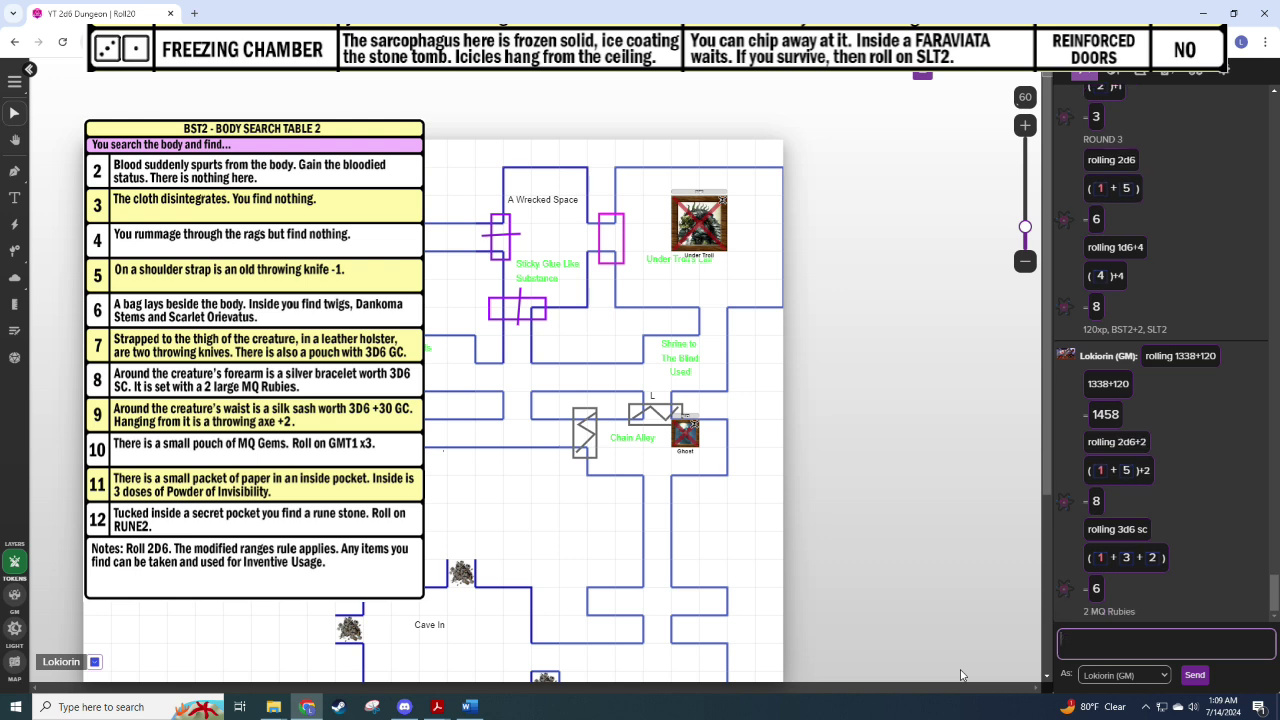
key(alt+Tab)
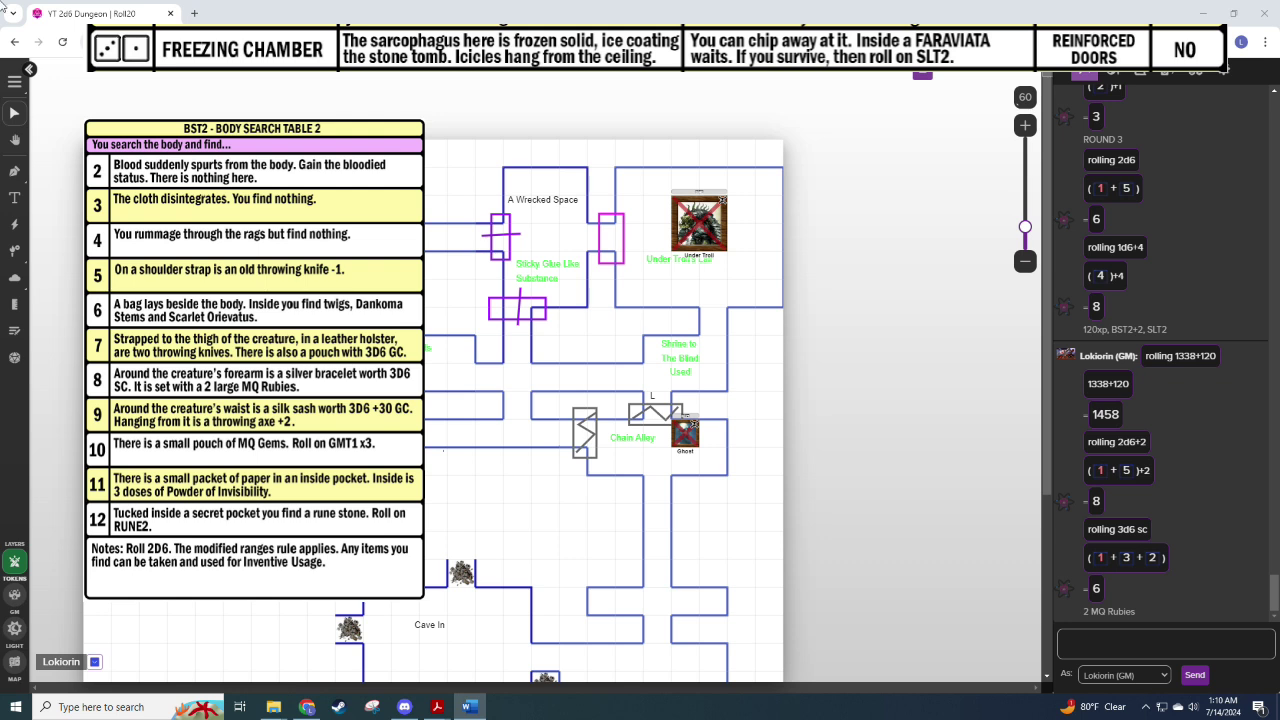
Step: Minimize the Discord window so the Roll20 dungeon map is uncovered
key(alt+Tab)
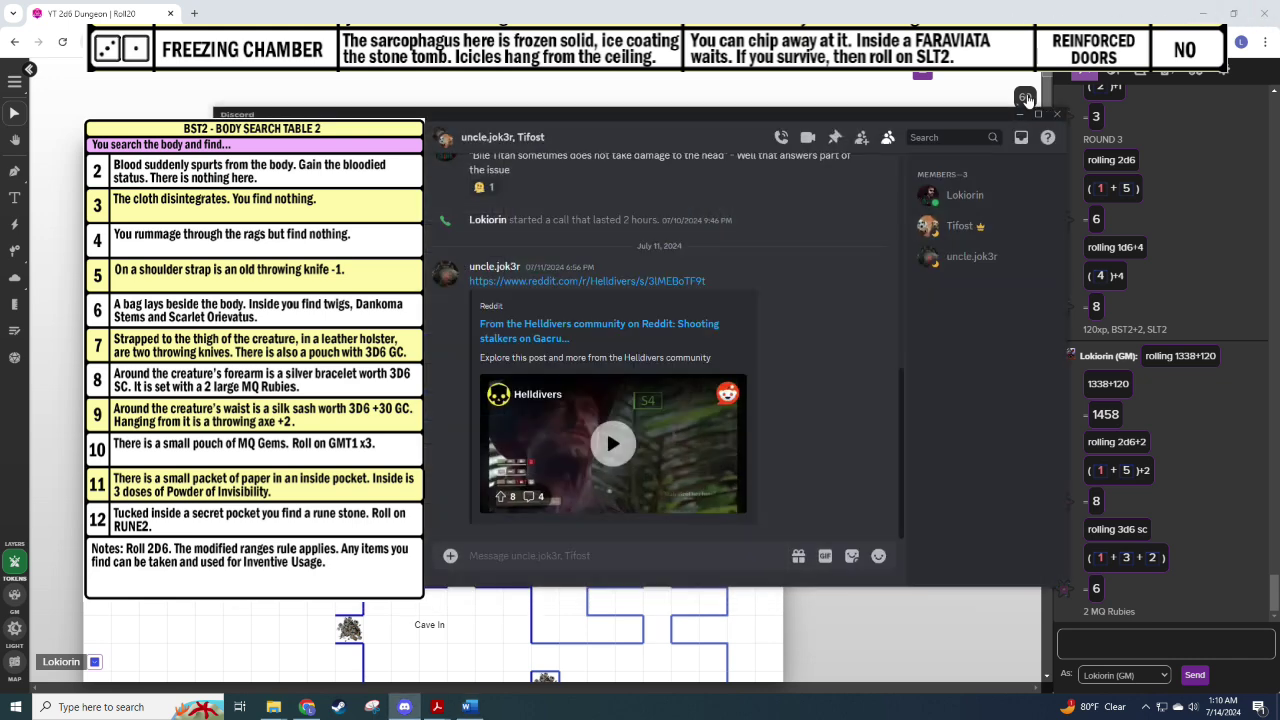
click(1019, 114)
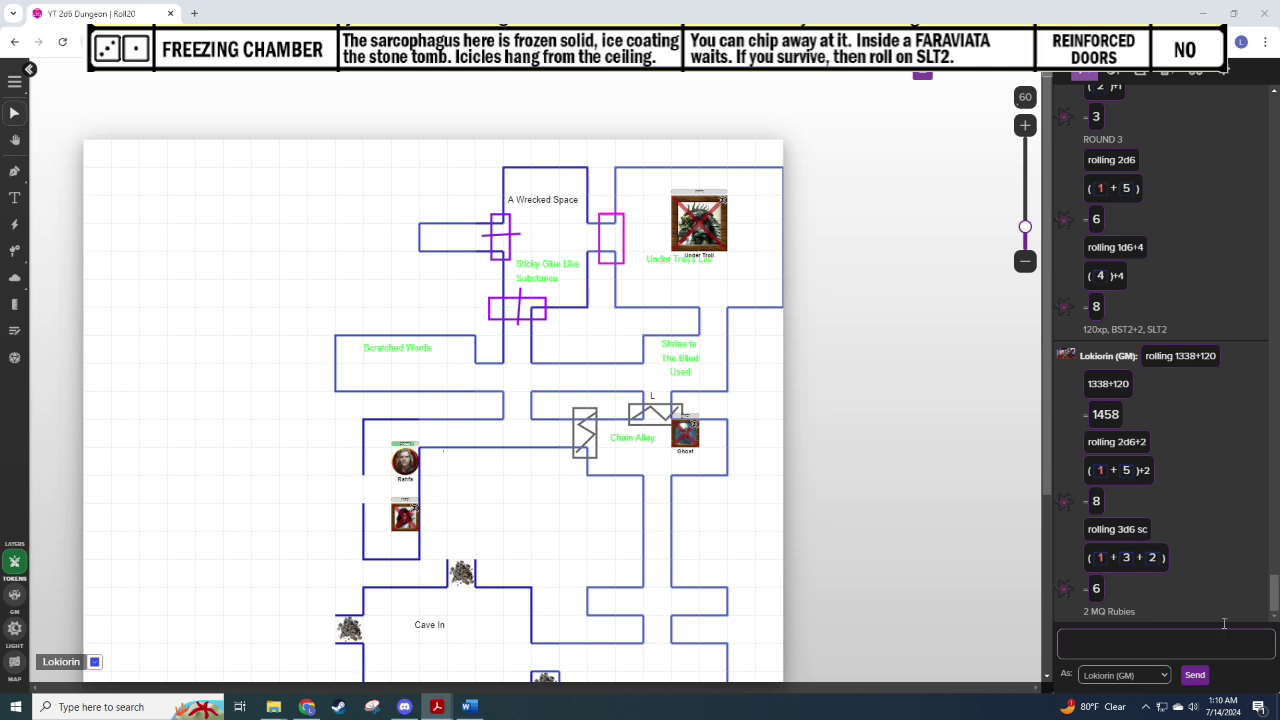
Step: Roll /r 2d6 for the SLT2 sarcophagus loot, getting 9, and check the PDF table
click(1216, 561)
text(/r 2d6)
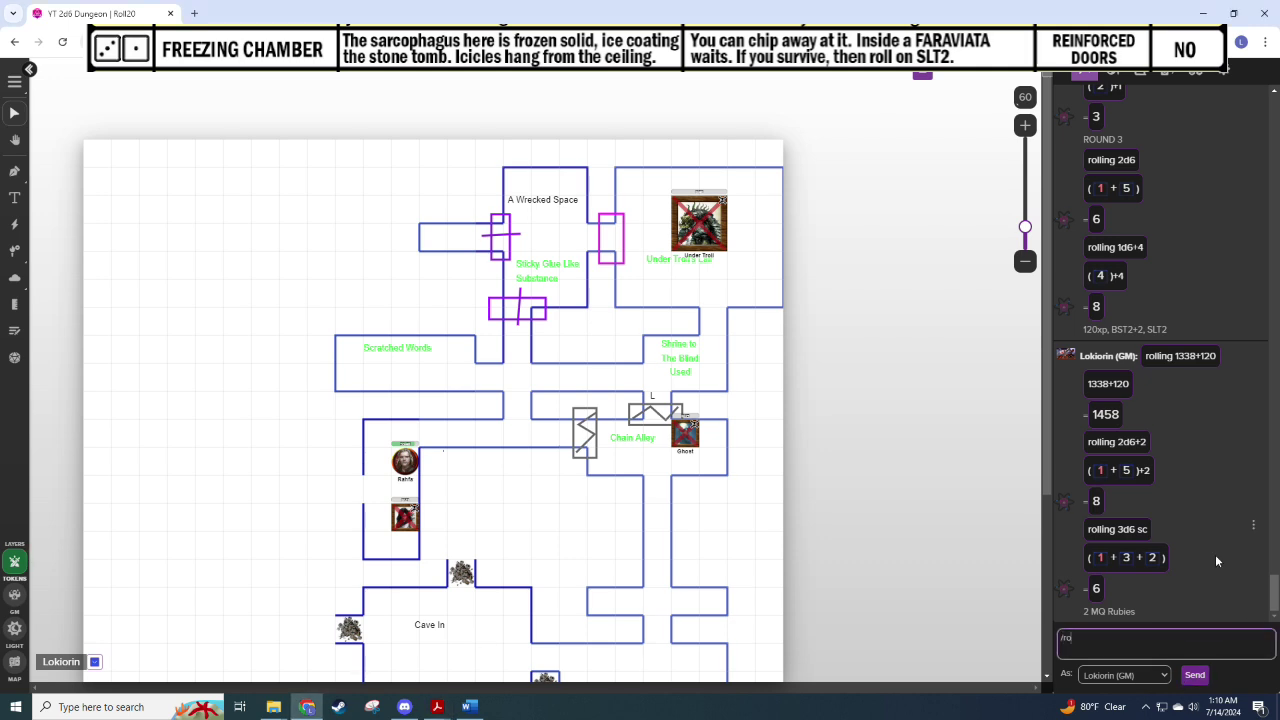
key(Return)
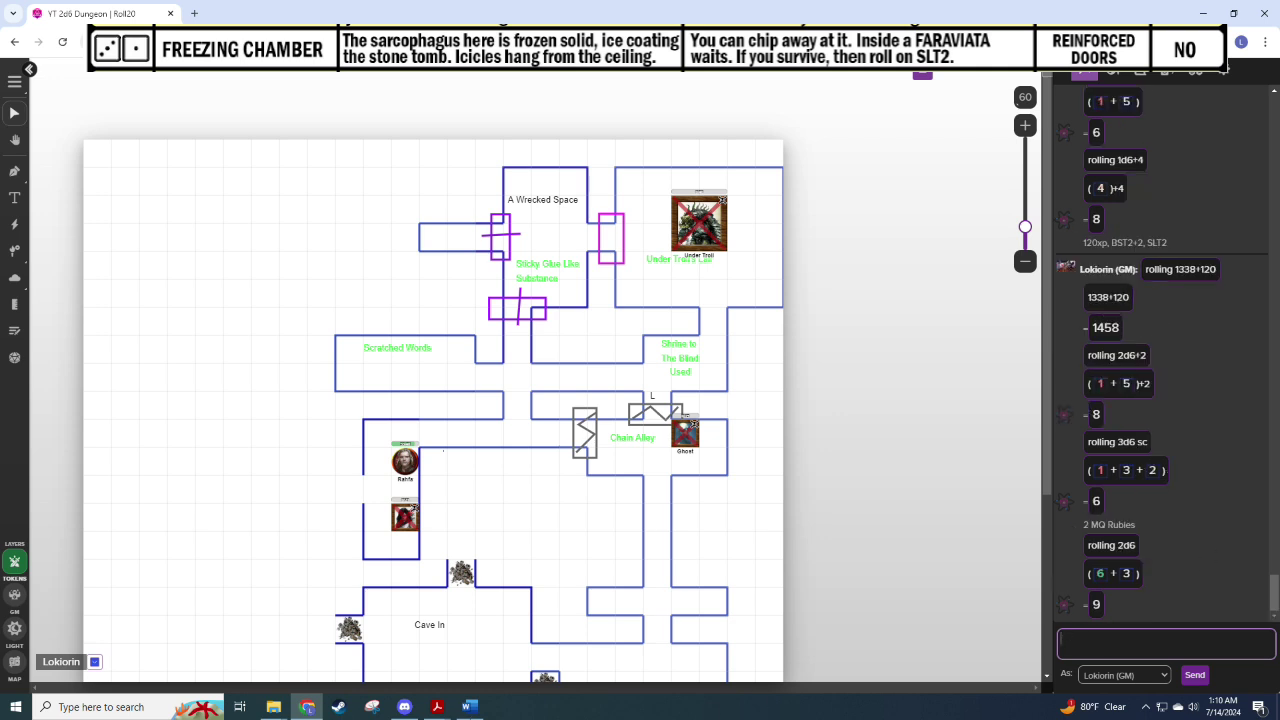
key(alt+Tab)
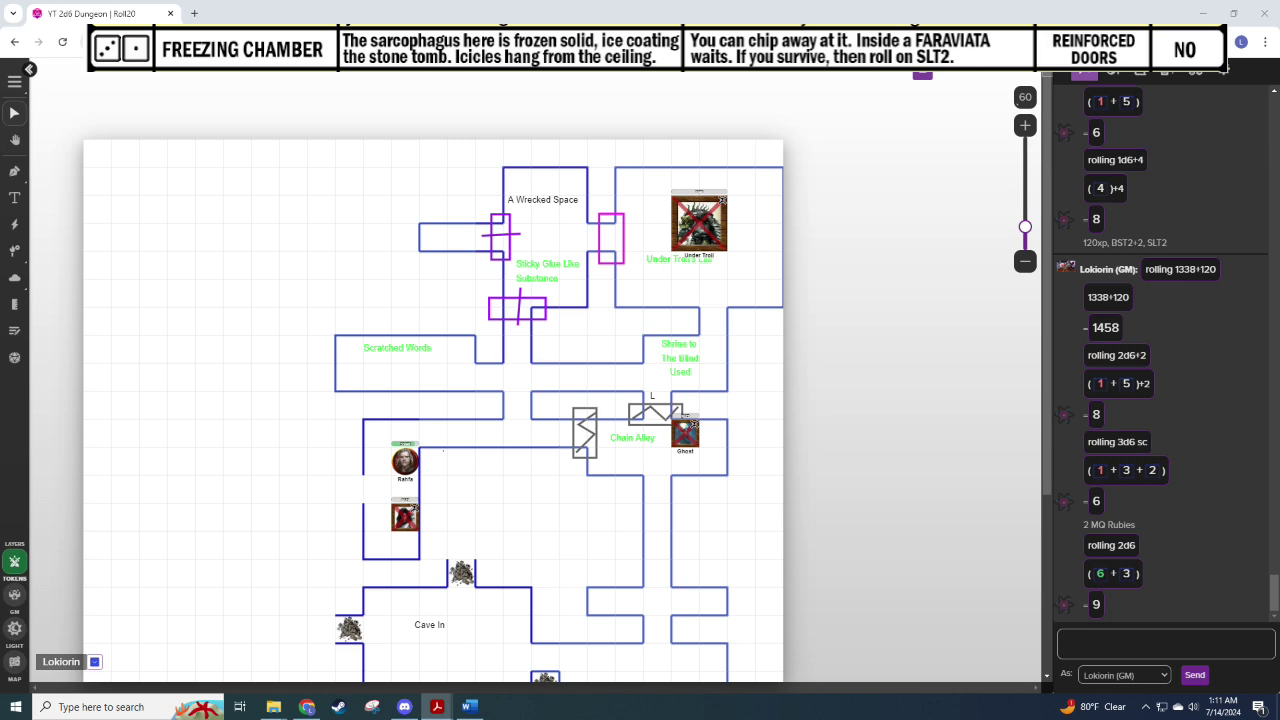
key(alt+Tab)
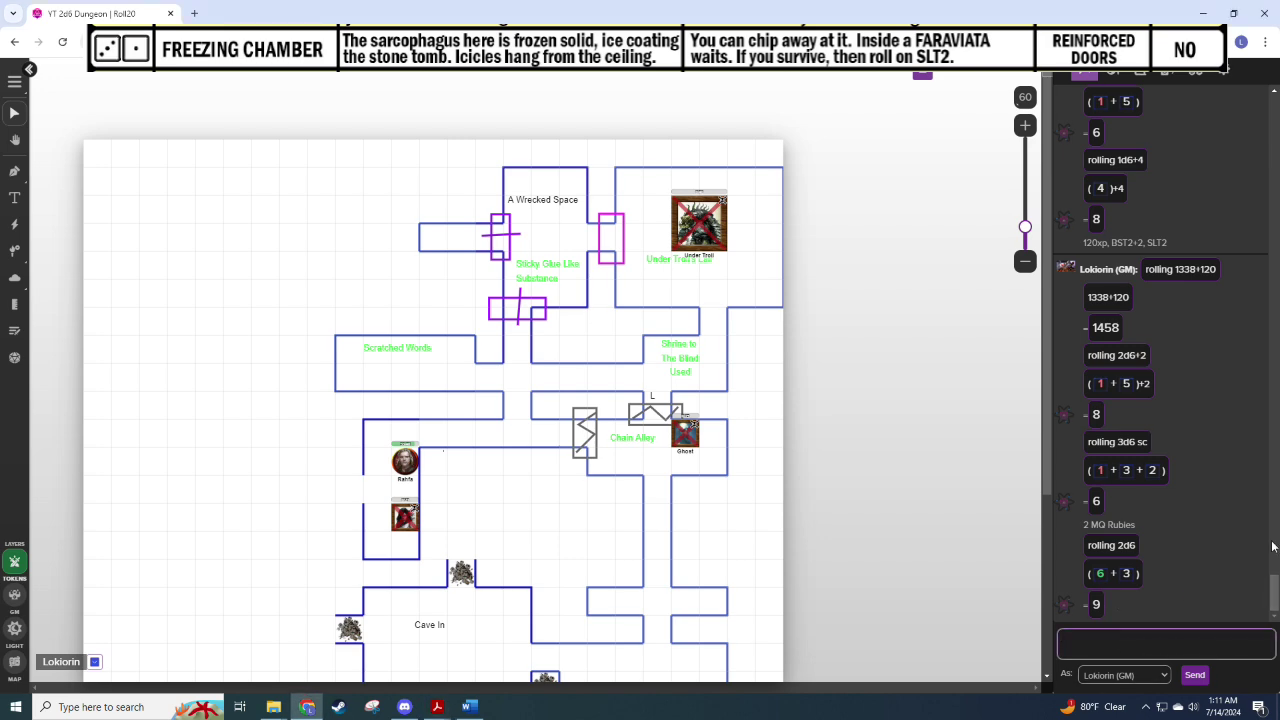
Step: Roll /roll 1d6 for the rune stone result, getting 3, and check the Rune Stone Table
text(/roll 1d6)
key(Return)
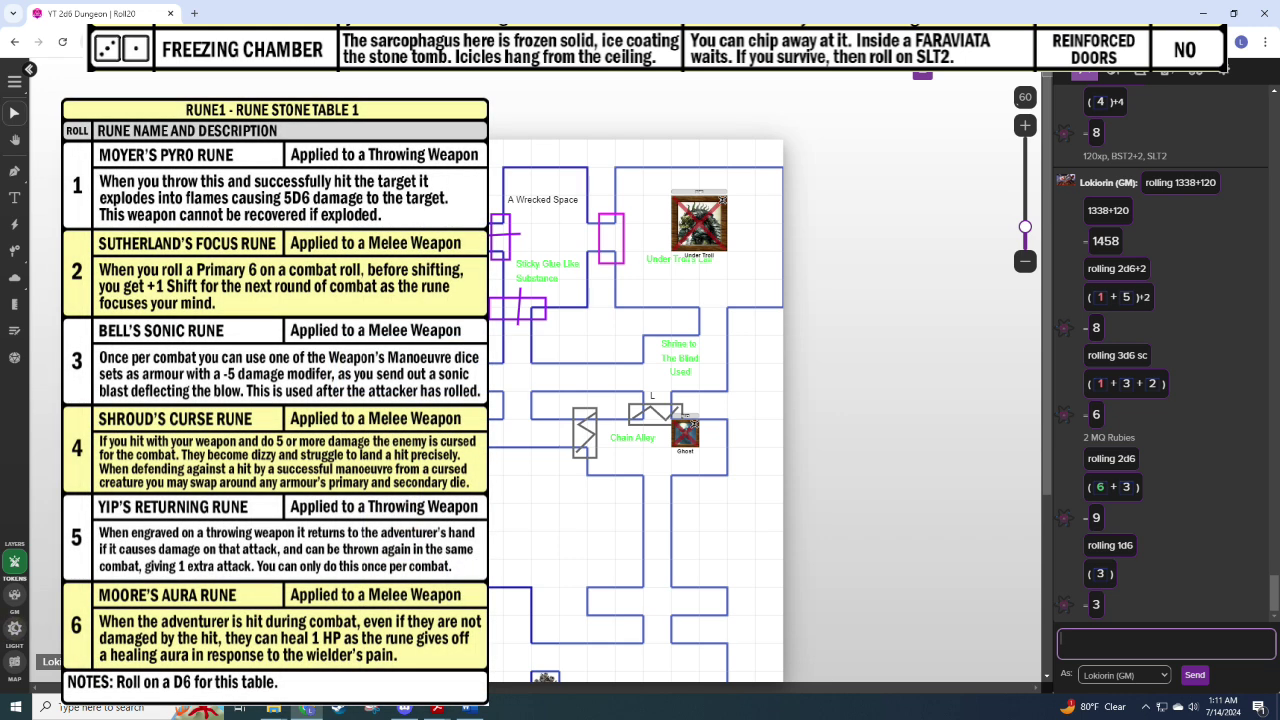
key(alt+Tab)
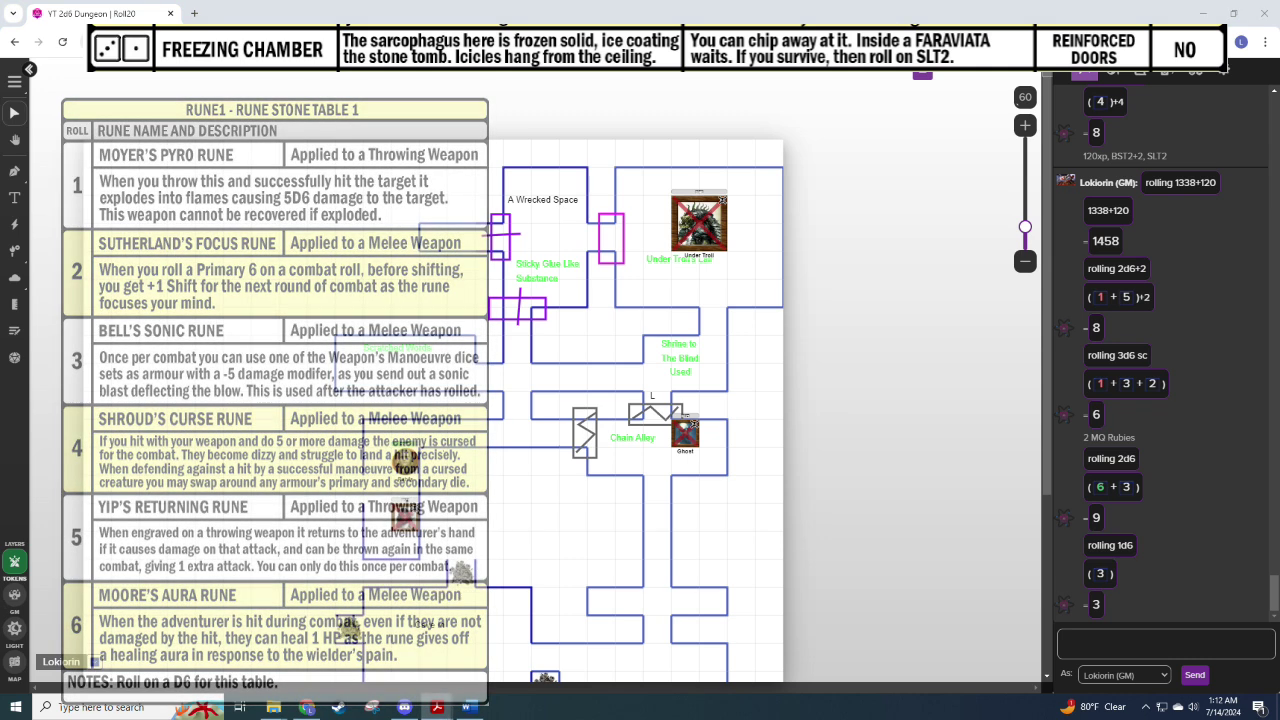
click(14, 198)
Step: Add a black 'Freezing Chamber.' text label inside the left room beside the two tokens
click(67, 91)
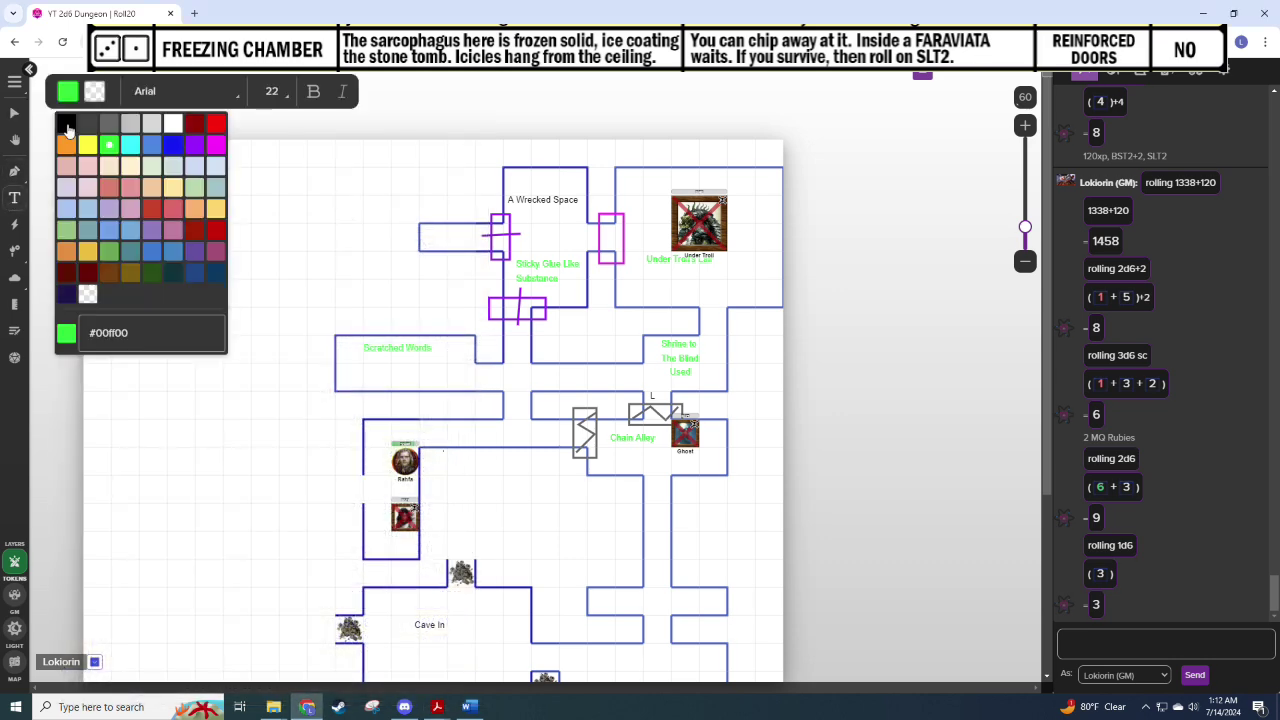
click(67, 128)
click(371, 492)
text(Free)
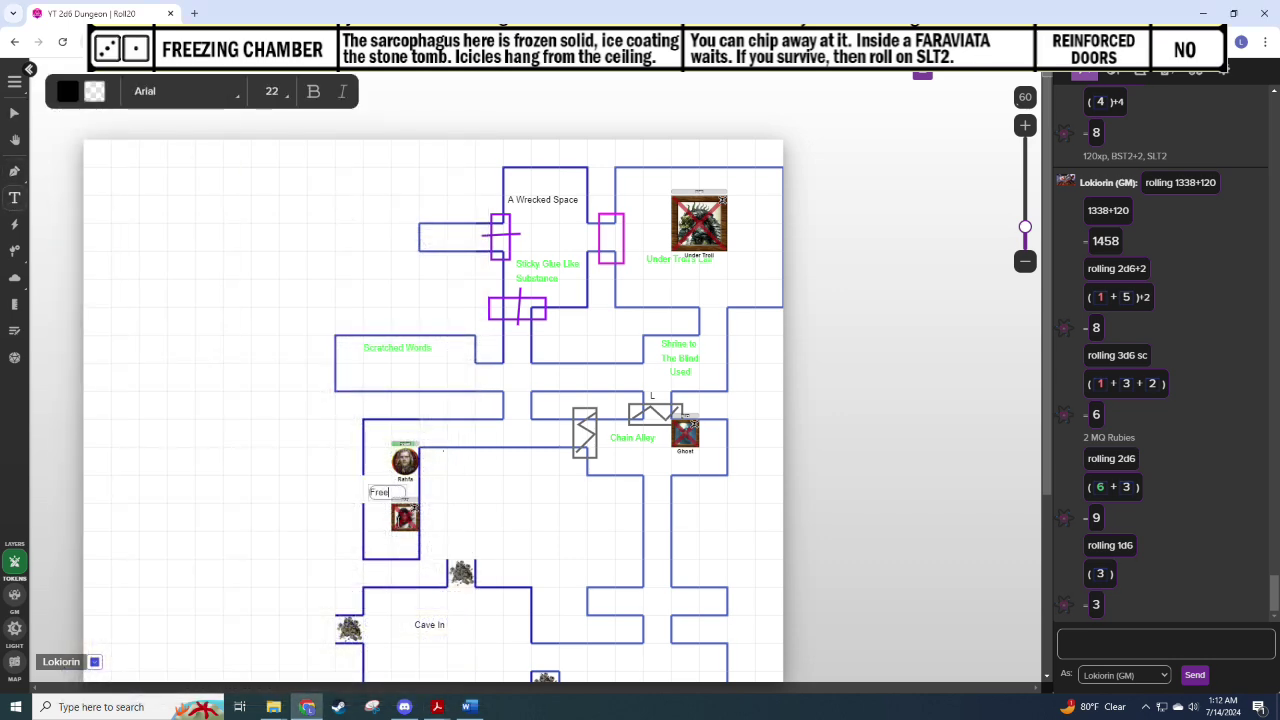
text(zing Chamber.)
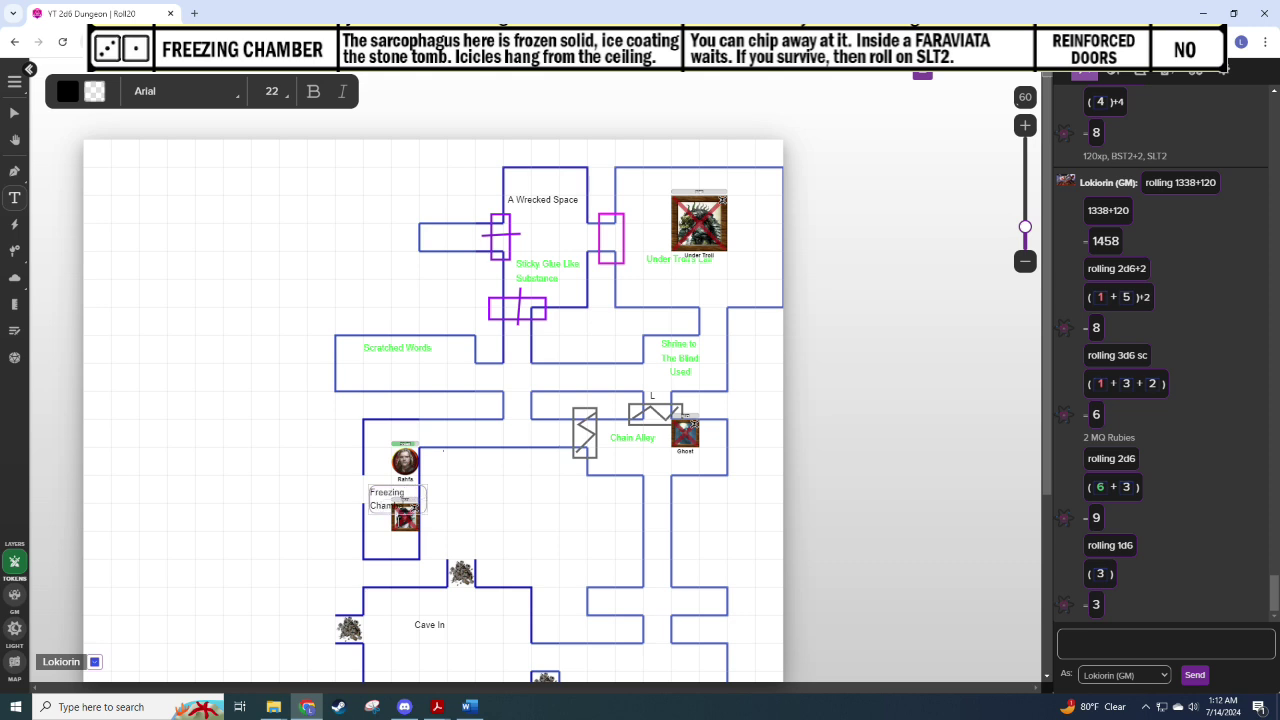
click(500, 490)
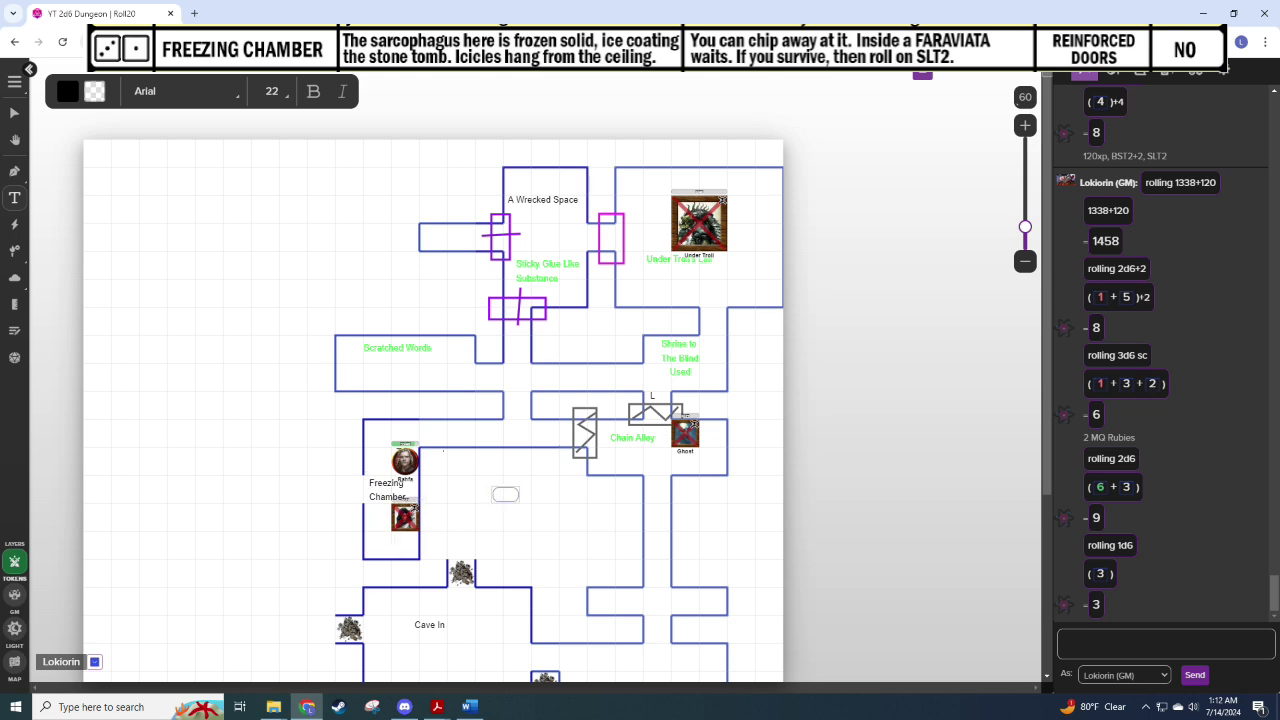
click(14, 113)
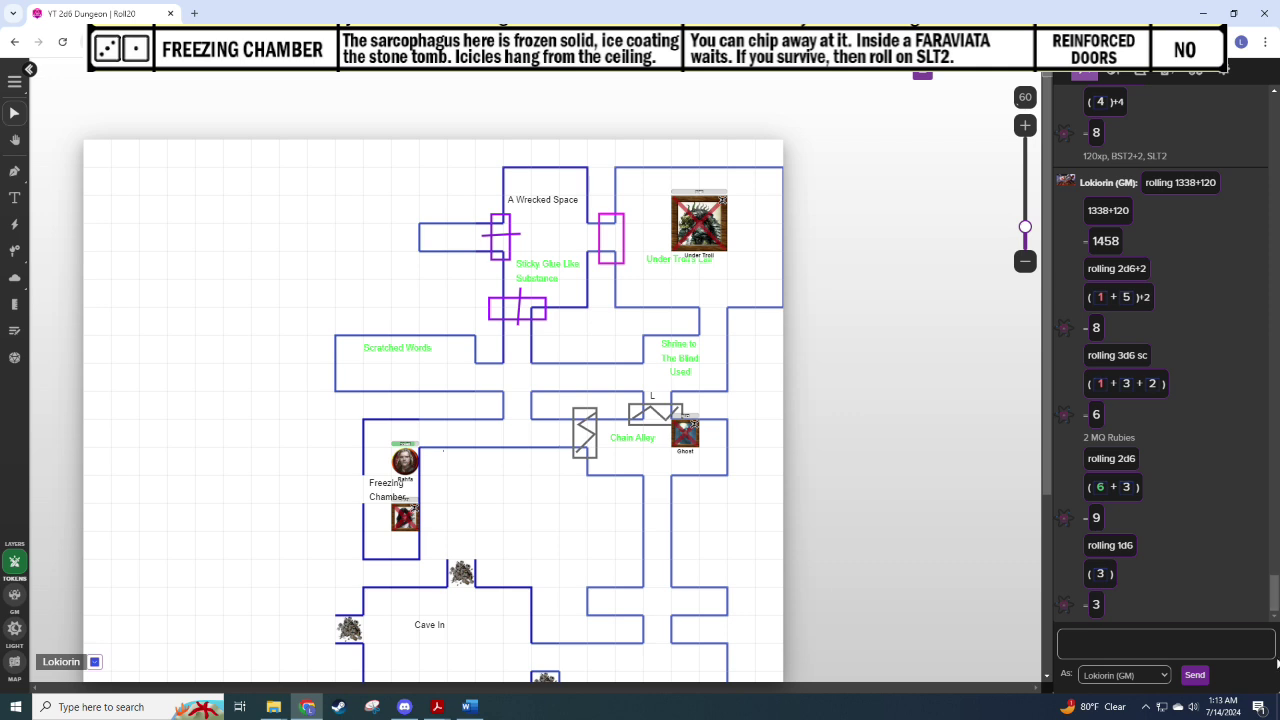
click(1150, 645)
Step: Roll 1d6 (a 2) and draw a short corridor line off the chamber's left wall
text(/r 1d6)
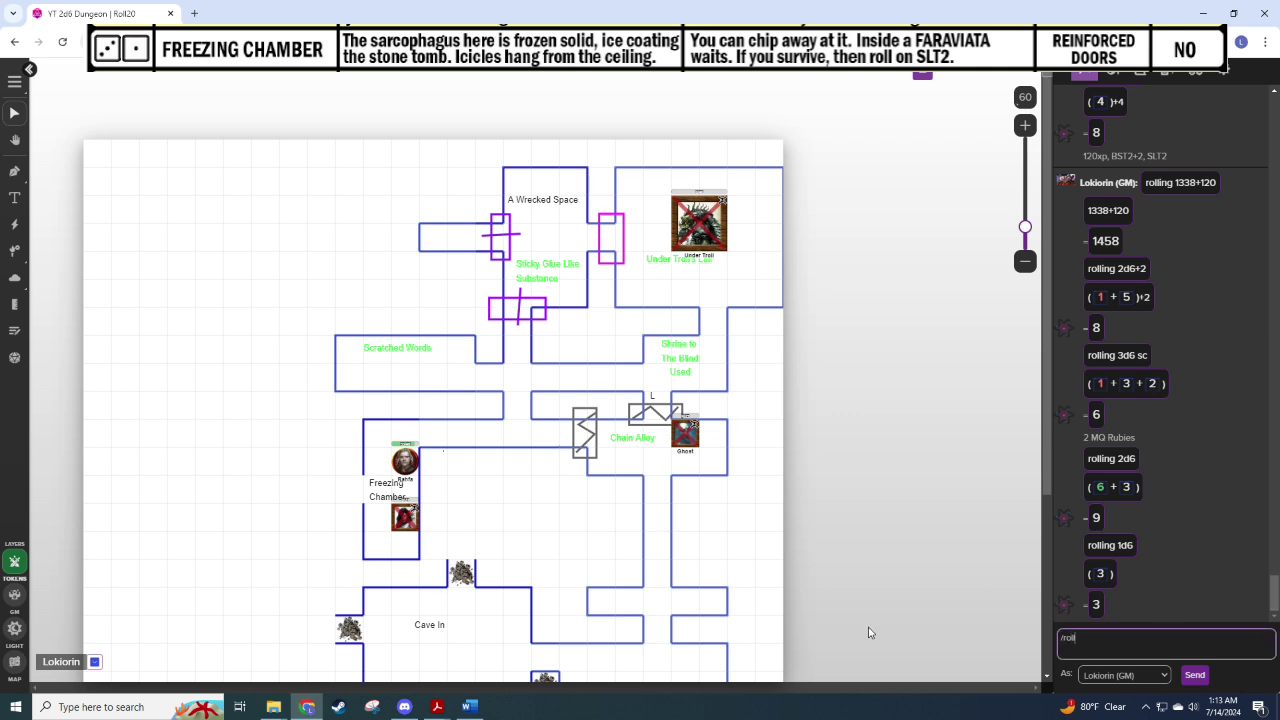
key(Return)
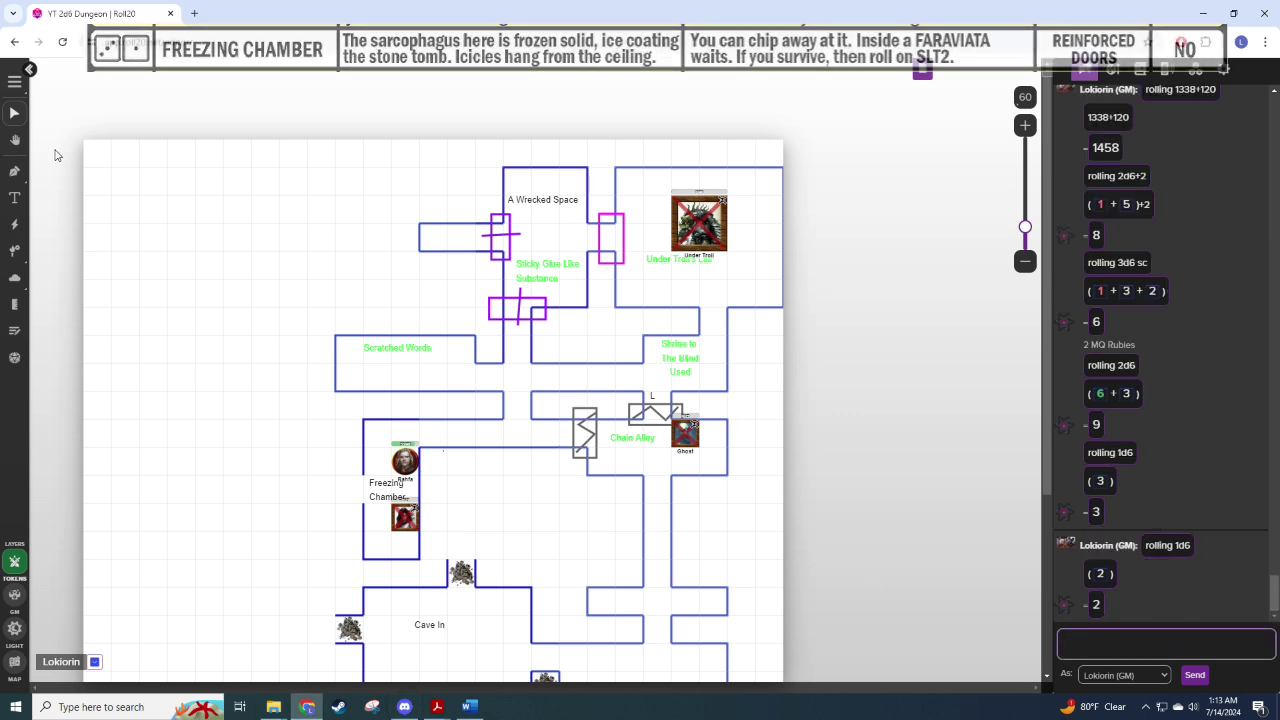
click(15, 171)
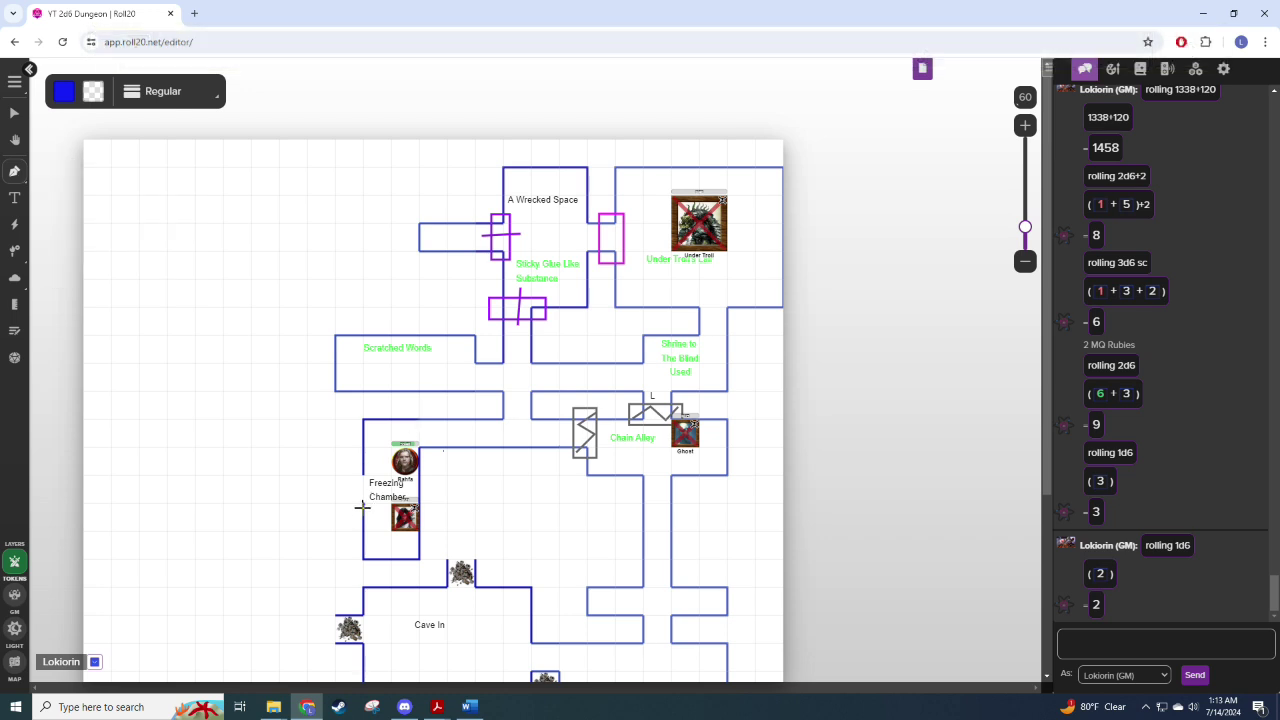
mouse_move(362, 503)
mouse_down()
mouse_move(335, 503)
mouse_move(365, 475)
mouse_up()
Step: Draw a purple #9900ff rectangle door on the Freezing Chamber's west wall
click(15, 197)
click(15, 171)
click(89, 223)
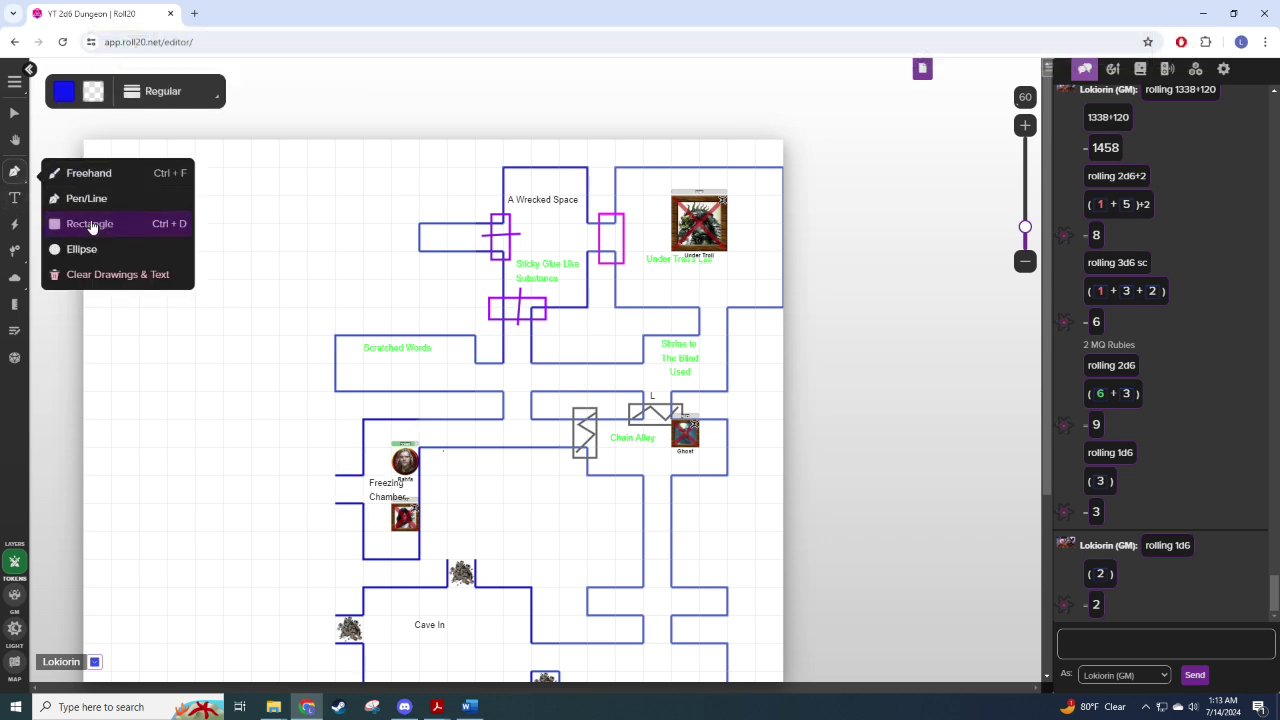
click(63, 91)
click(187, 148)
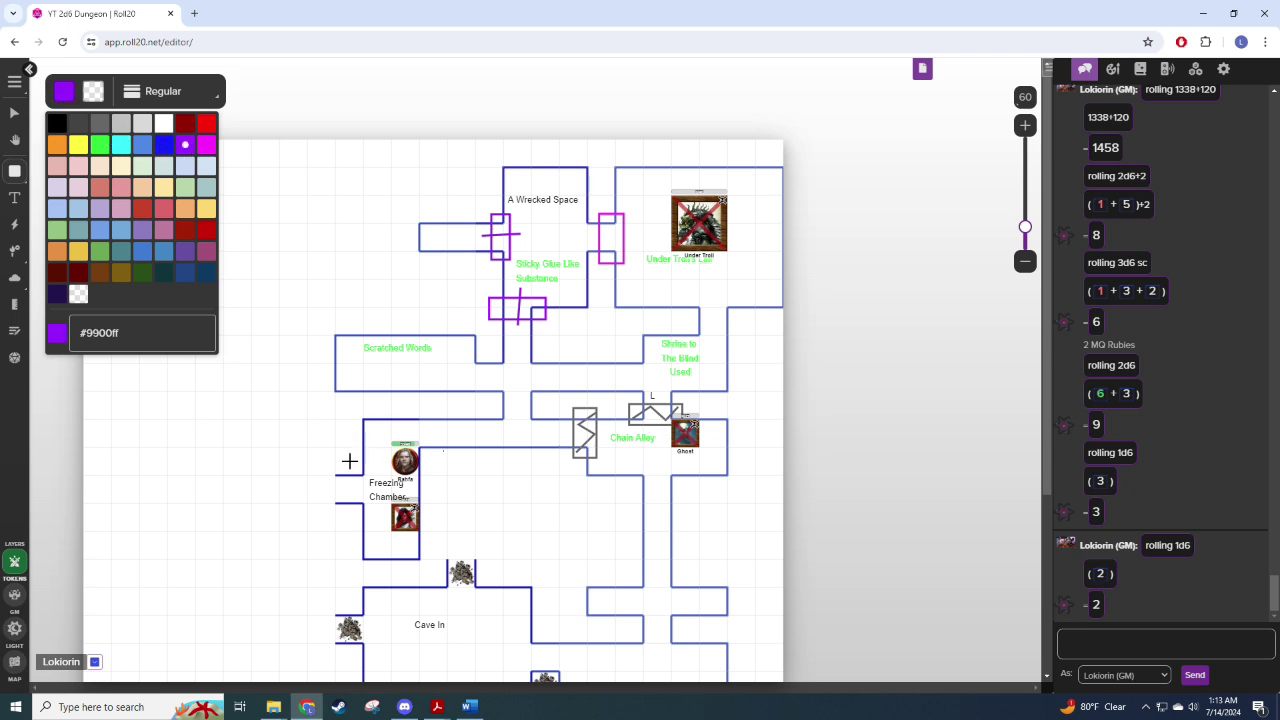
drag(352, 463, 372, 515)
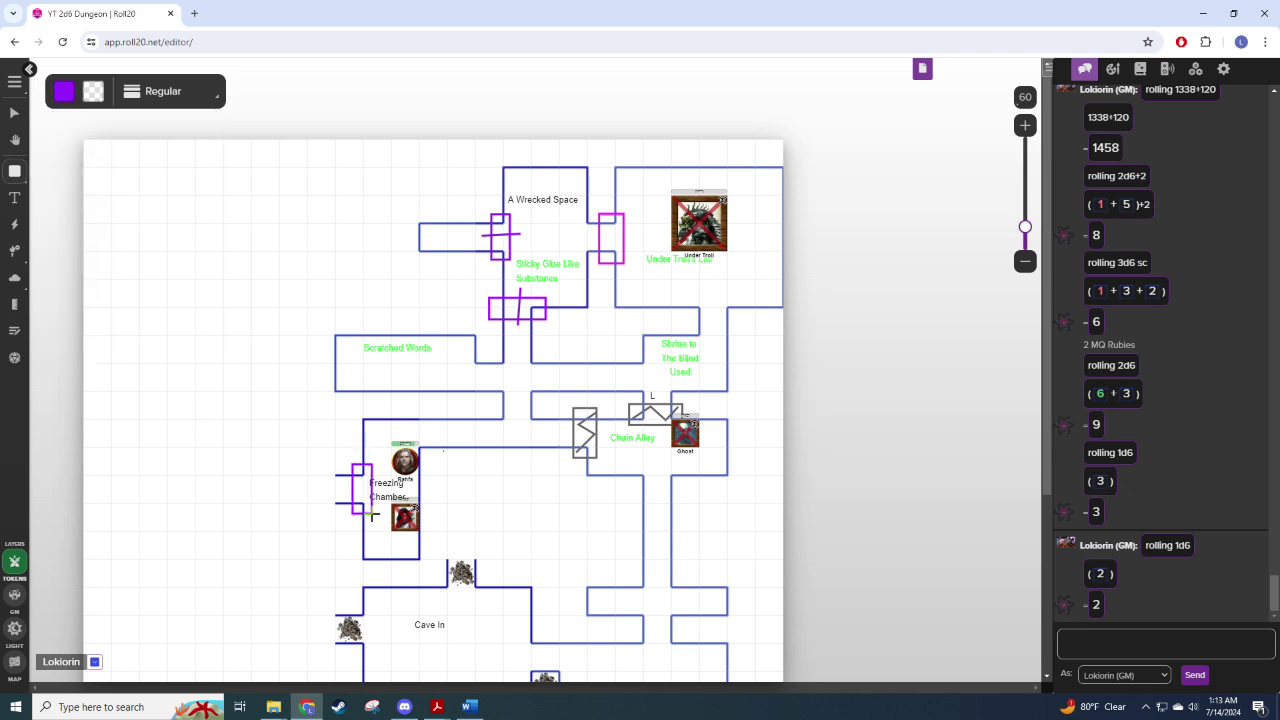
Step: Draw a straight purple bar across the new door
click(15, 197)
click(15, 171)
click(86, 199)
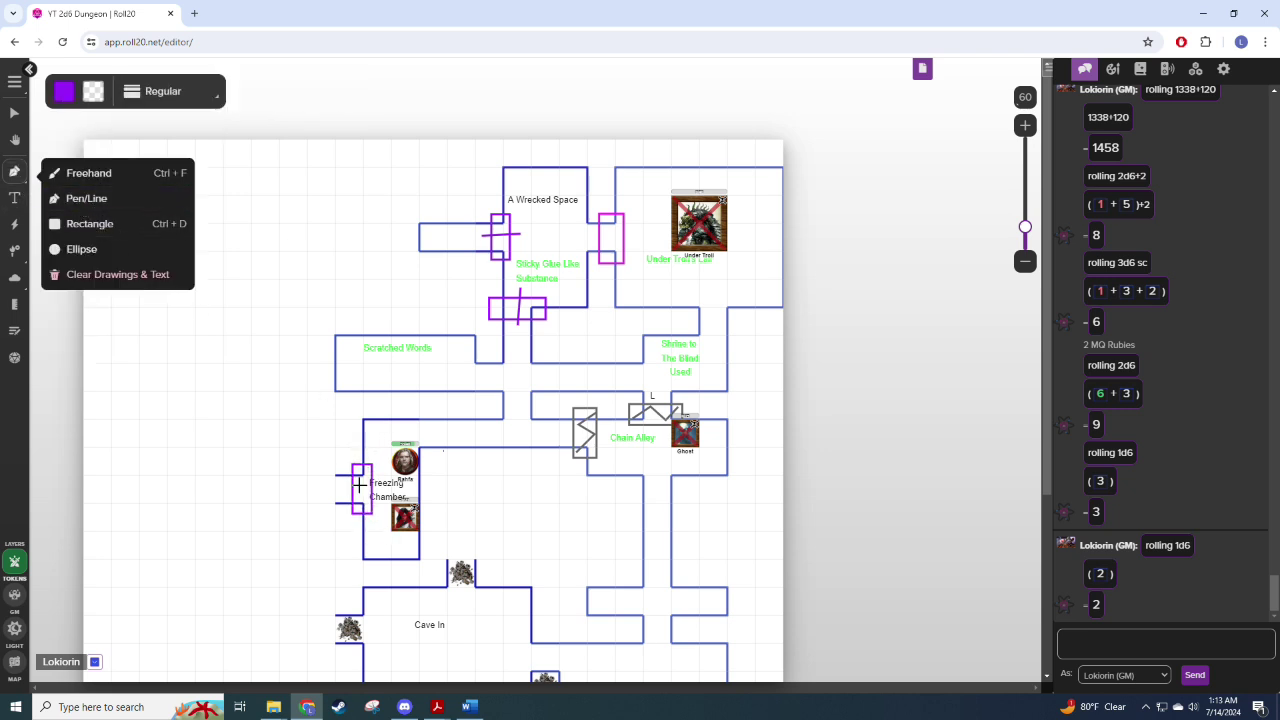
drag(342, 488, 377, 488)
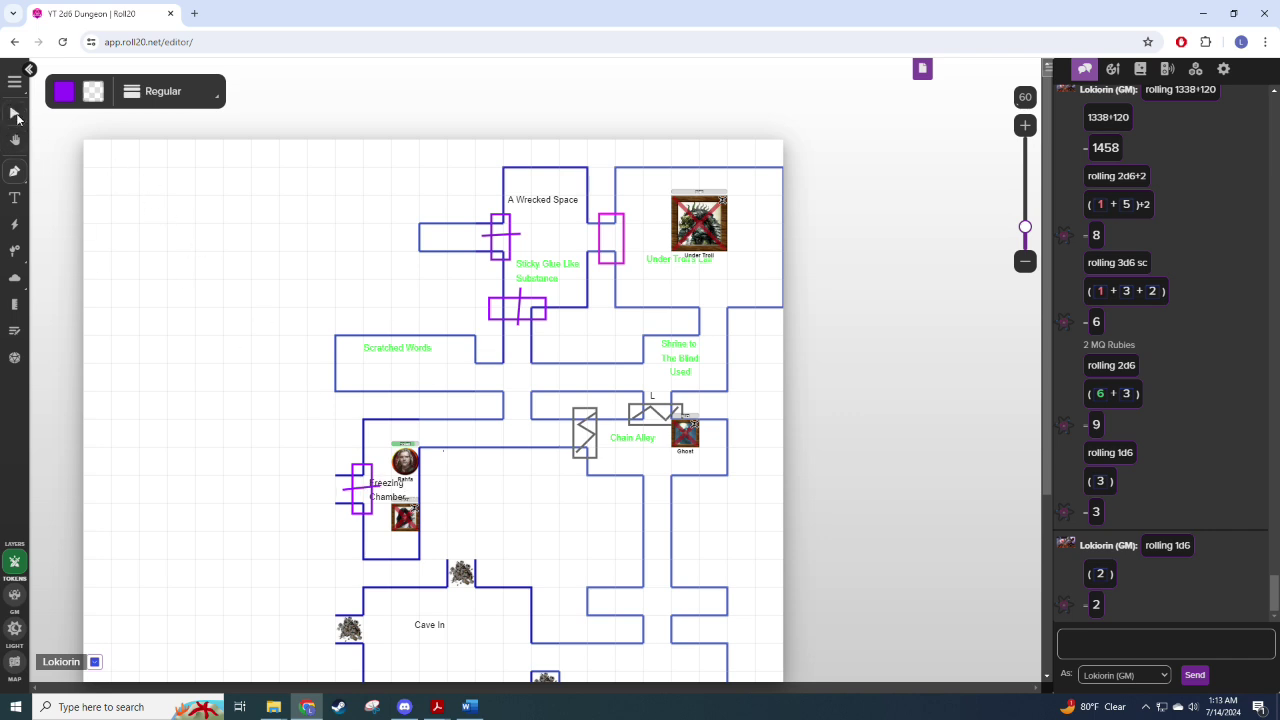
Step: Set the drawing colour back to blue and begin a /roll 2d6 chat message
click(14, 110)
click(15, 171)
click(63, 91)
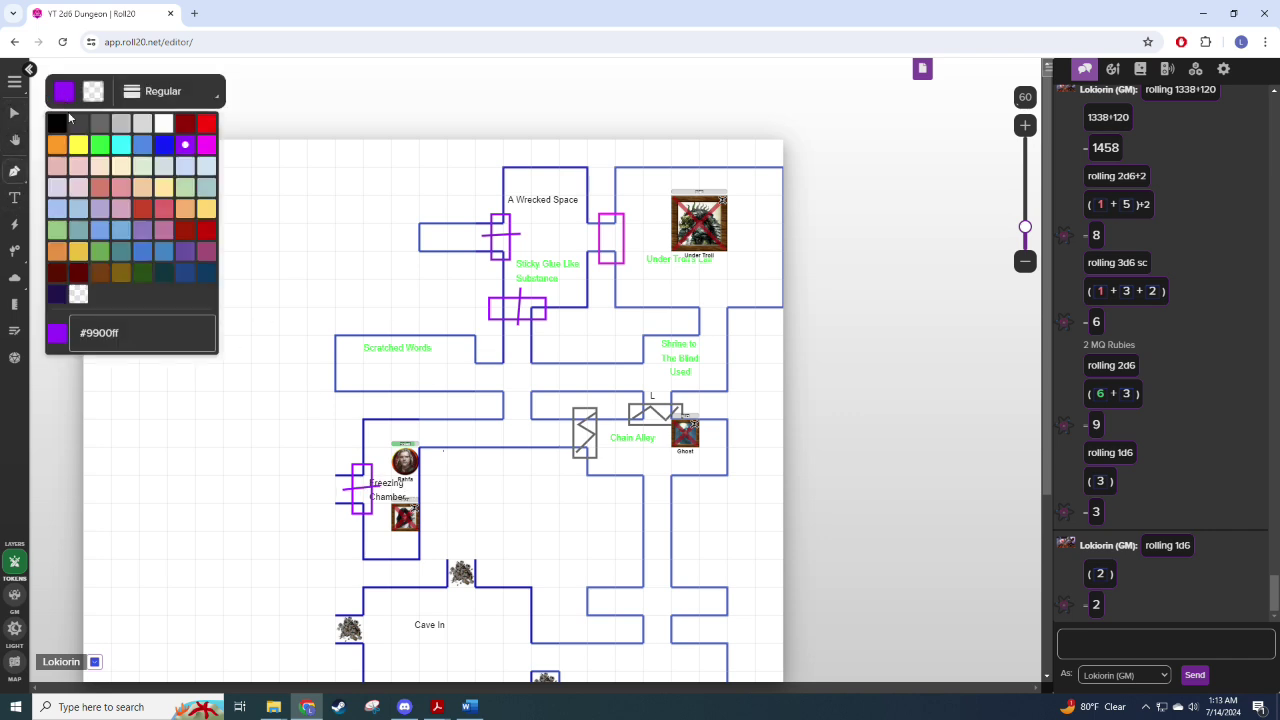
click(163, 144)
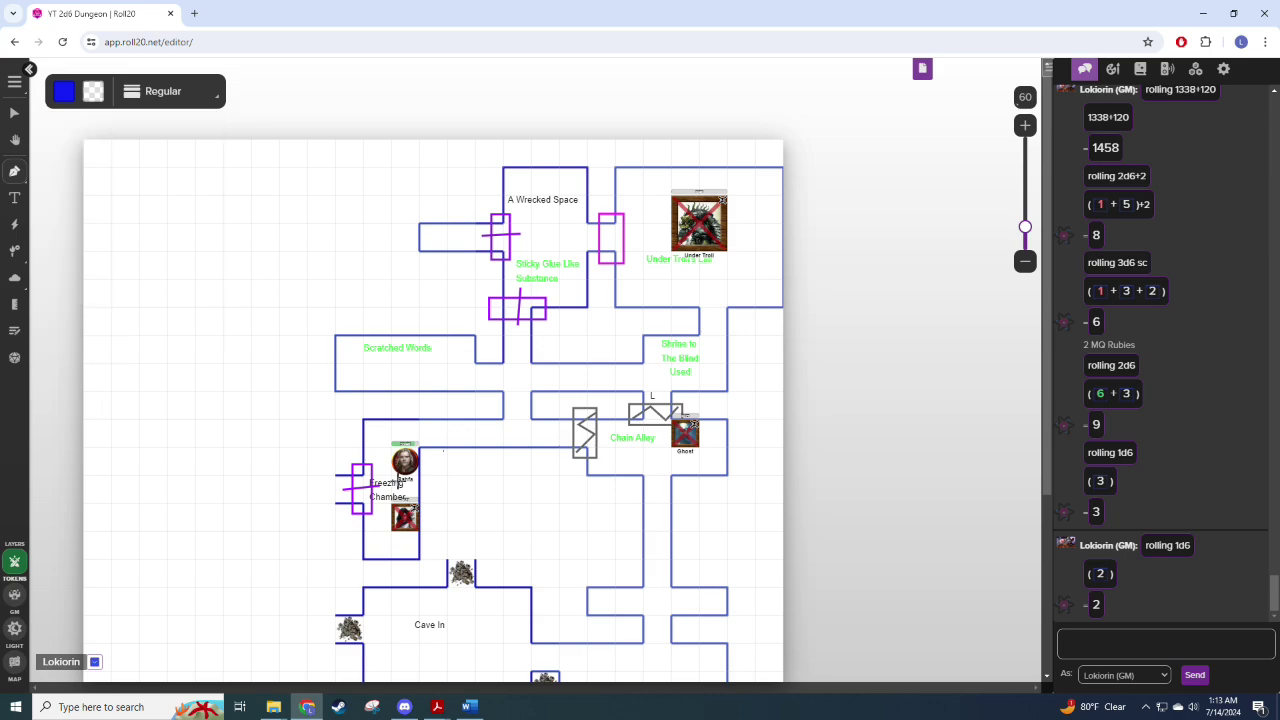
click(1145, 648)
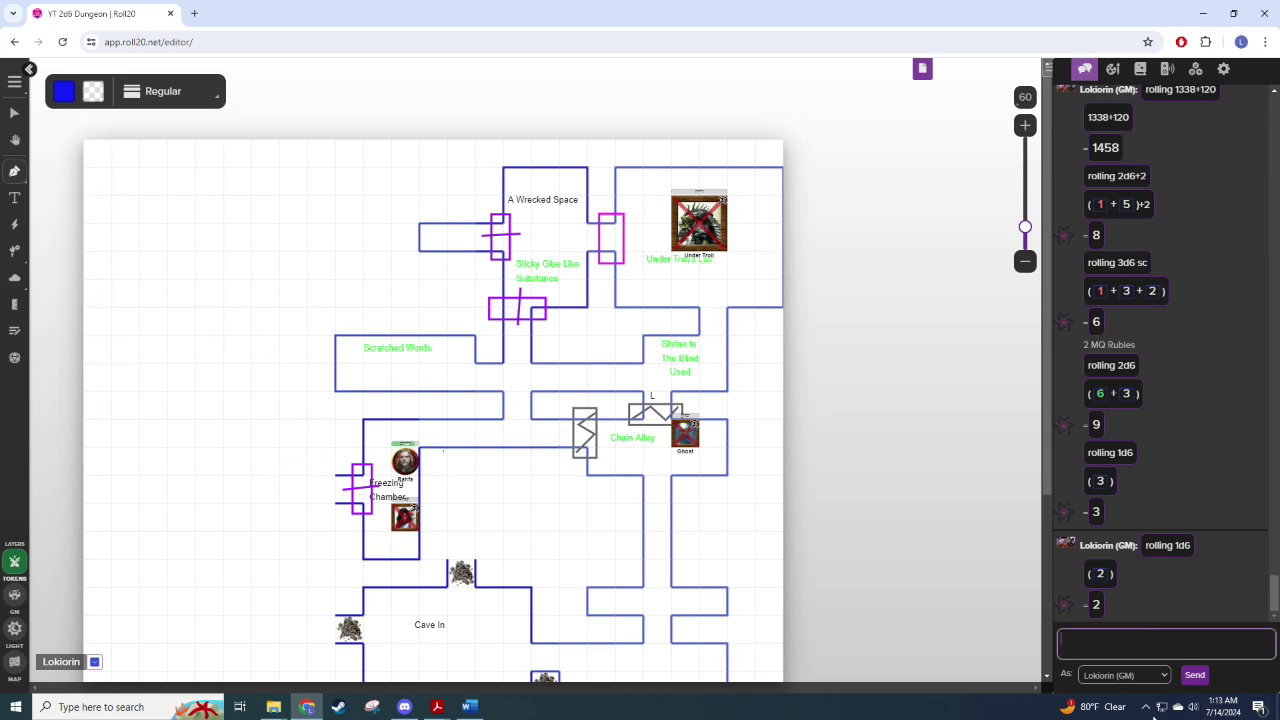
text(/roll 2d6+)
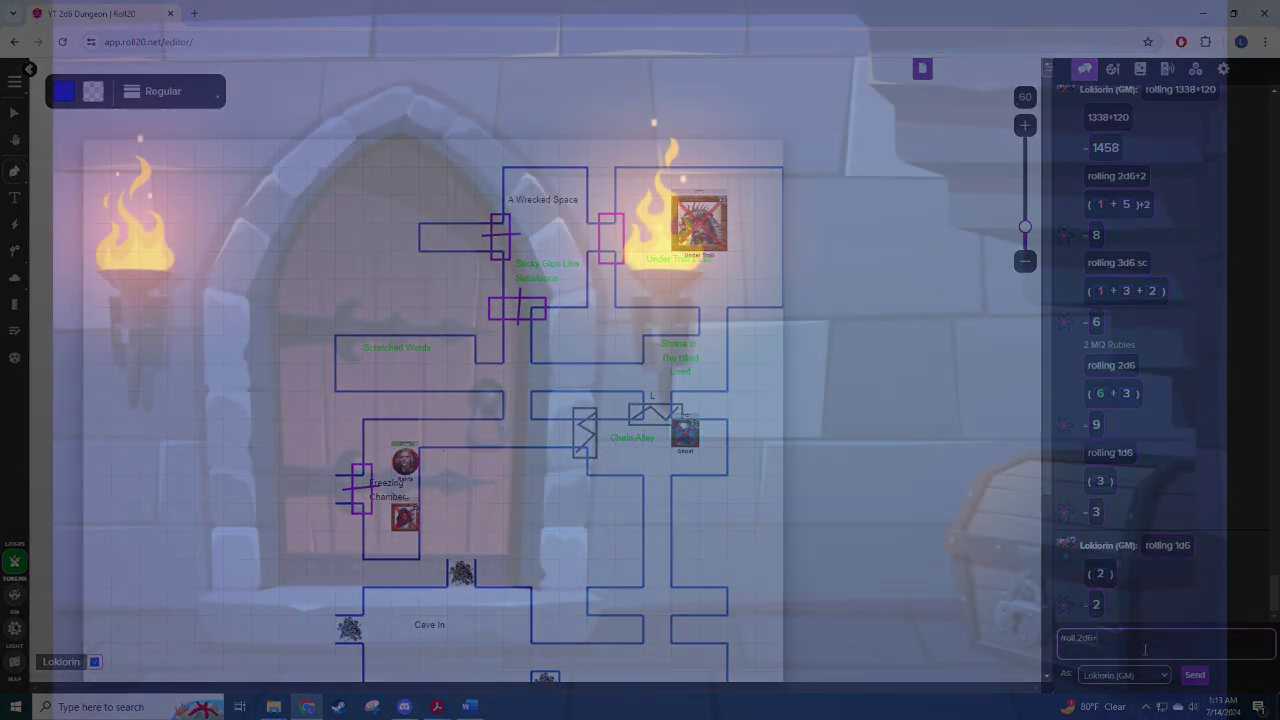